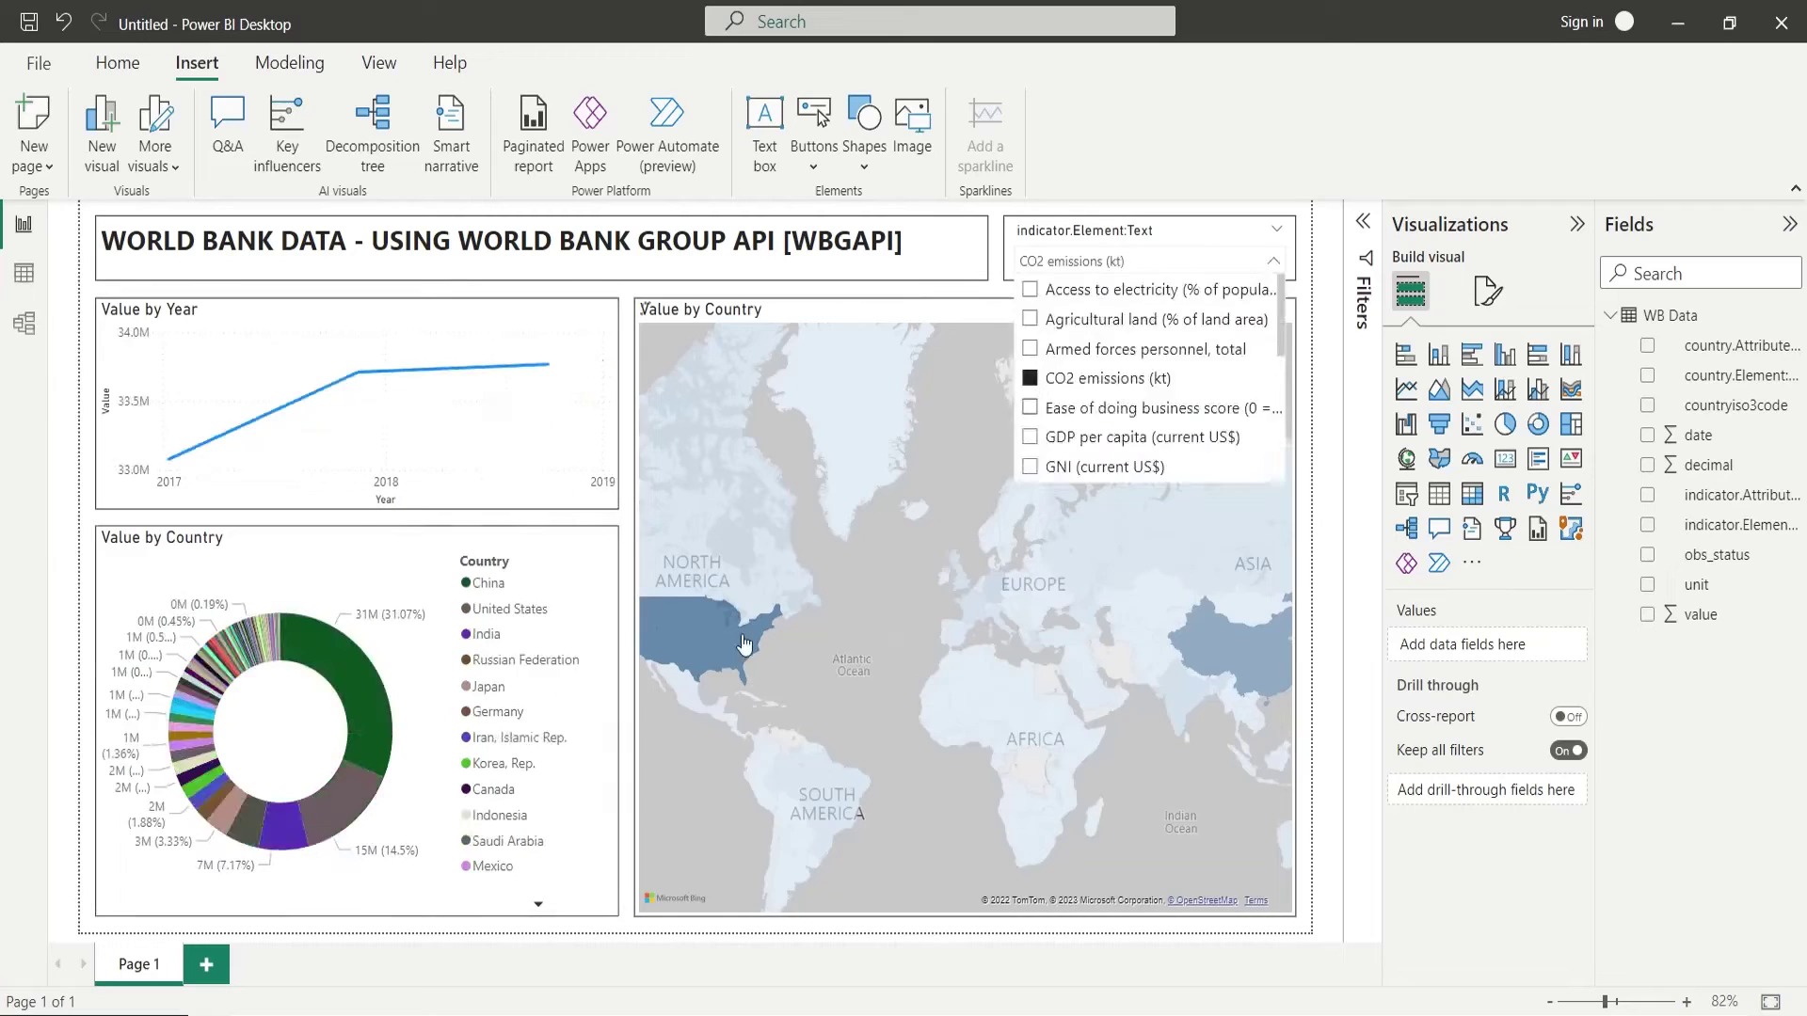
- Cross-filter the CO2 emissions dashboard by several large country slices of the donut chart, ending with Germany
click(358, 800)
click(287, 824)
click(233, 829)
click(215, 808)
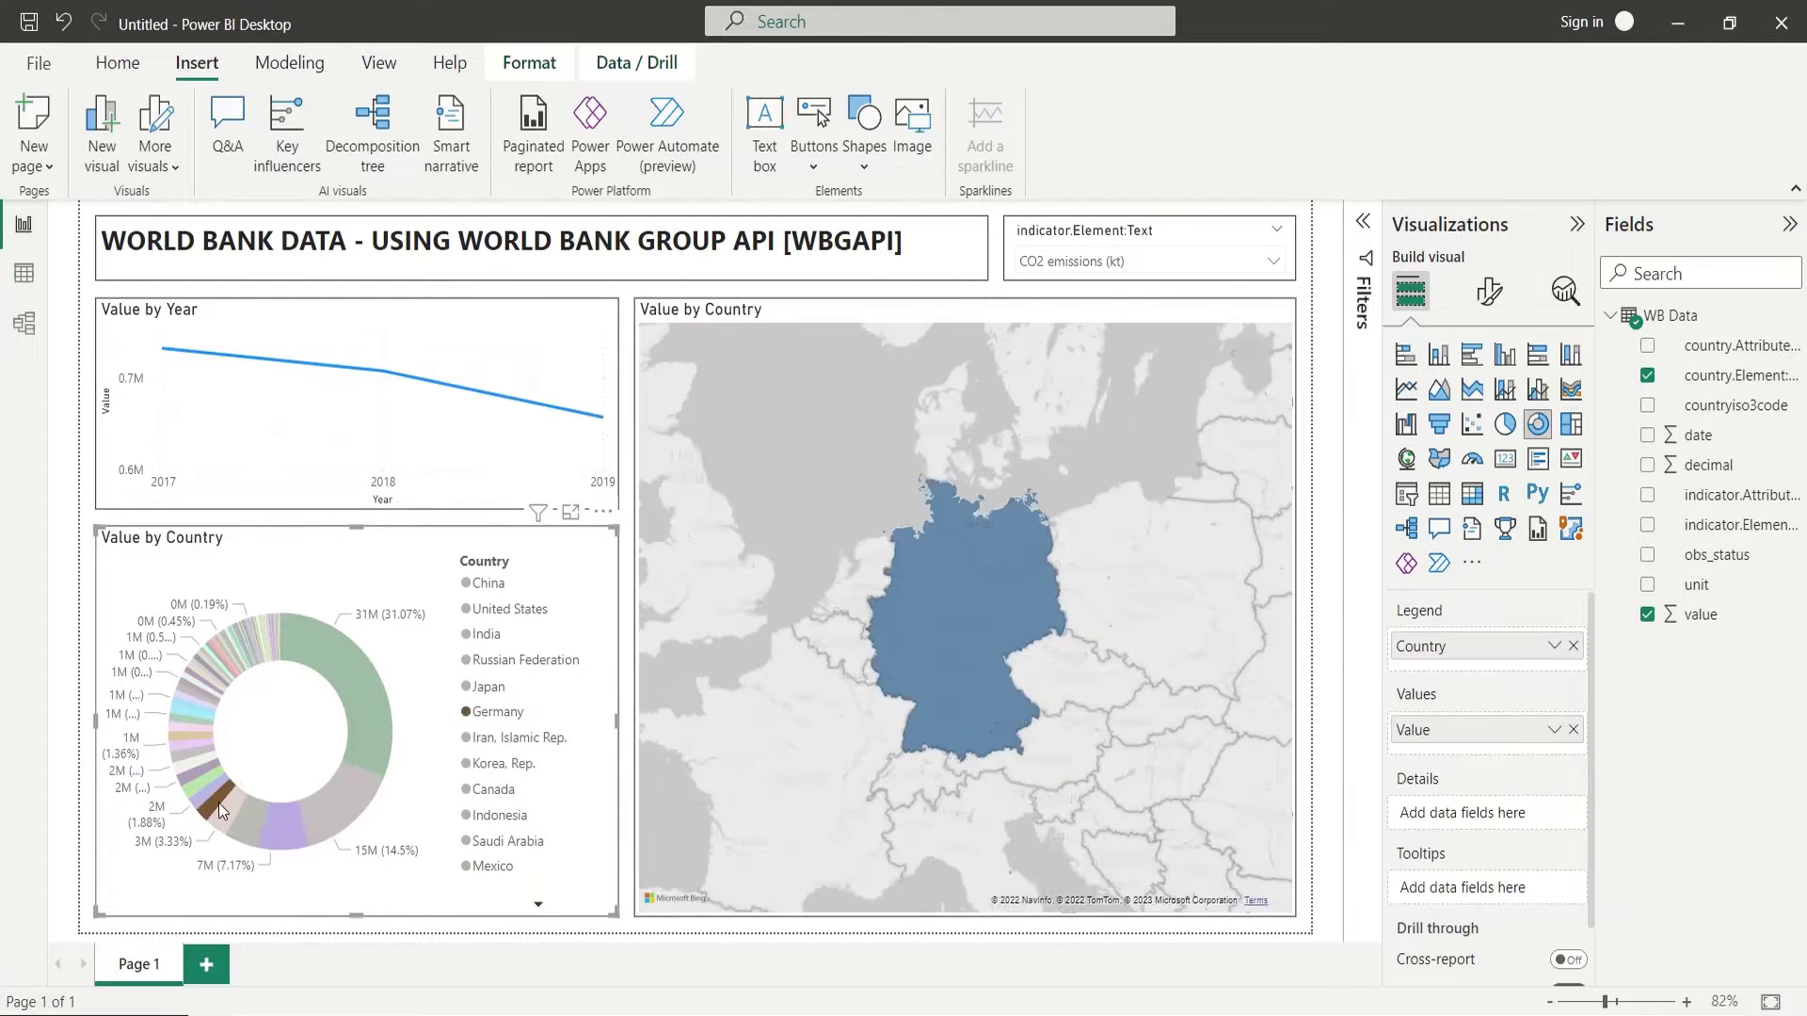
- Switch the indicator to Agricultural land (% of land area) and cross-filter the visuals by leading countries such as Saudi Arabia
click(1272, 260)
click(1120, 326)
click(296, 637)
click(299, 623)
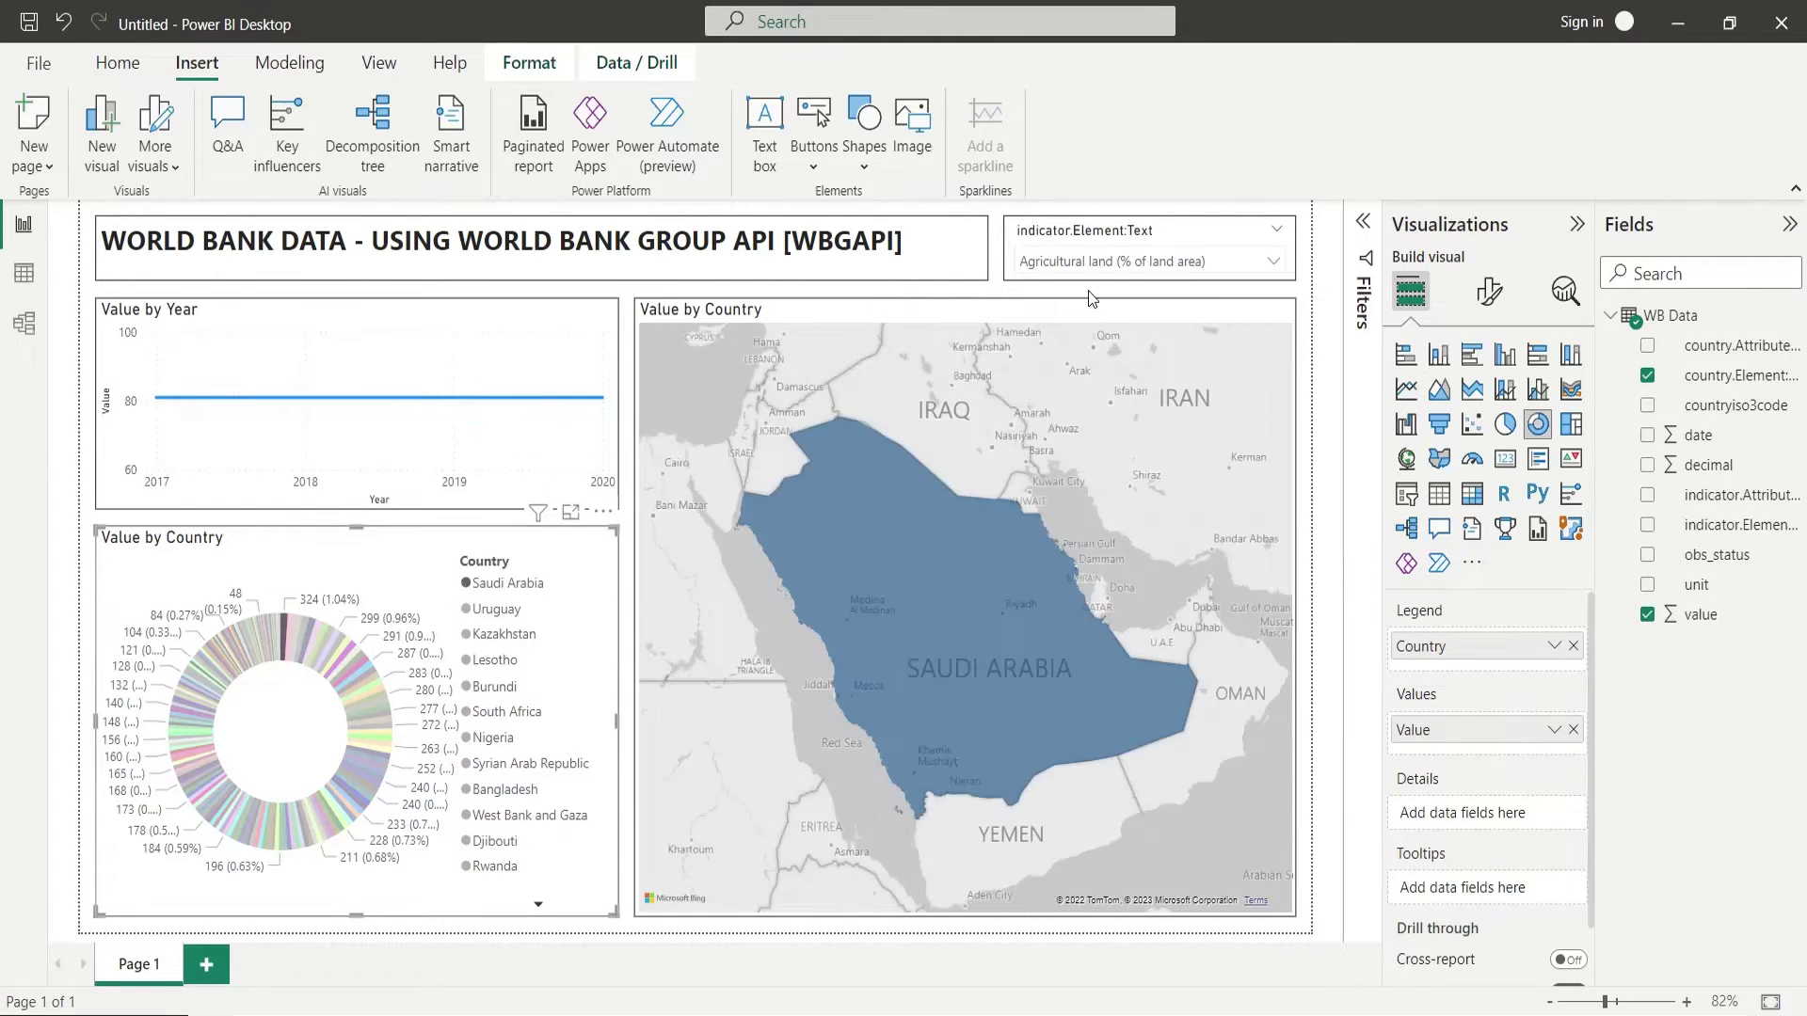
click(273, 625)
- Switch the indicator to Armed forces personnel, total and cross-filter the visuals by successive country slices of the donut chart
click(1273, 261)
click(1120, 327)
click(323, 659)
click(365, 719)
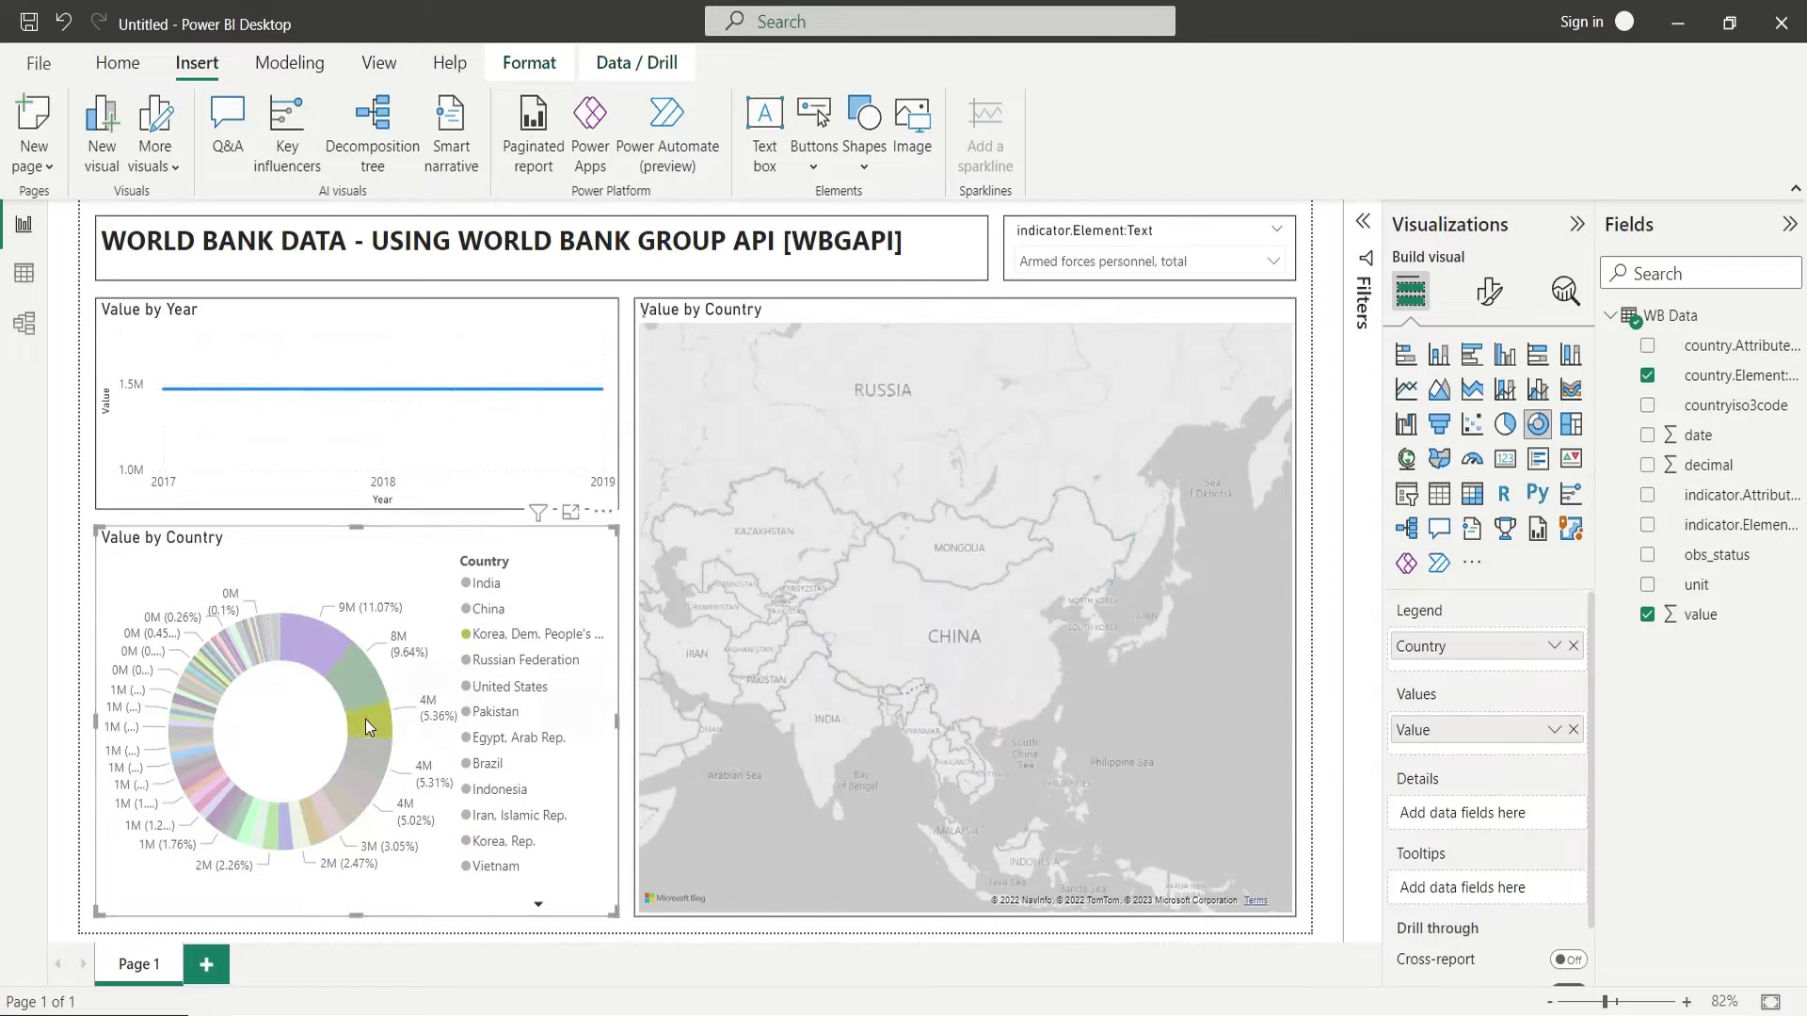
click(361, 759)
click(356, 782)
- Switch the indicator to Ease of doing business score and clear the country selection to view all countries
click(1272, 261)
click(1120, 326)
click(823, 646)
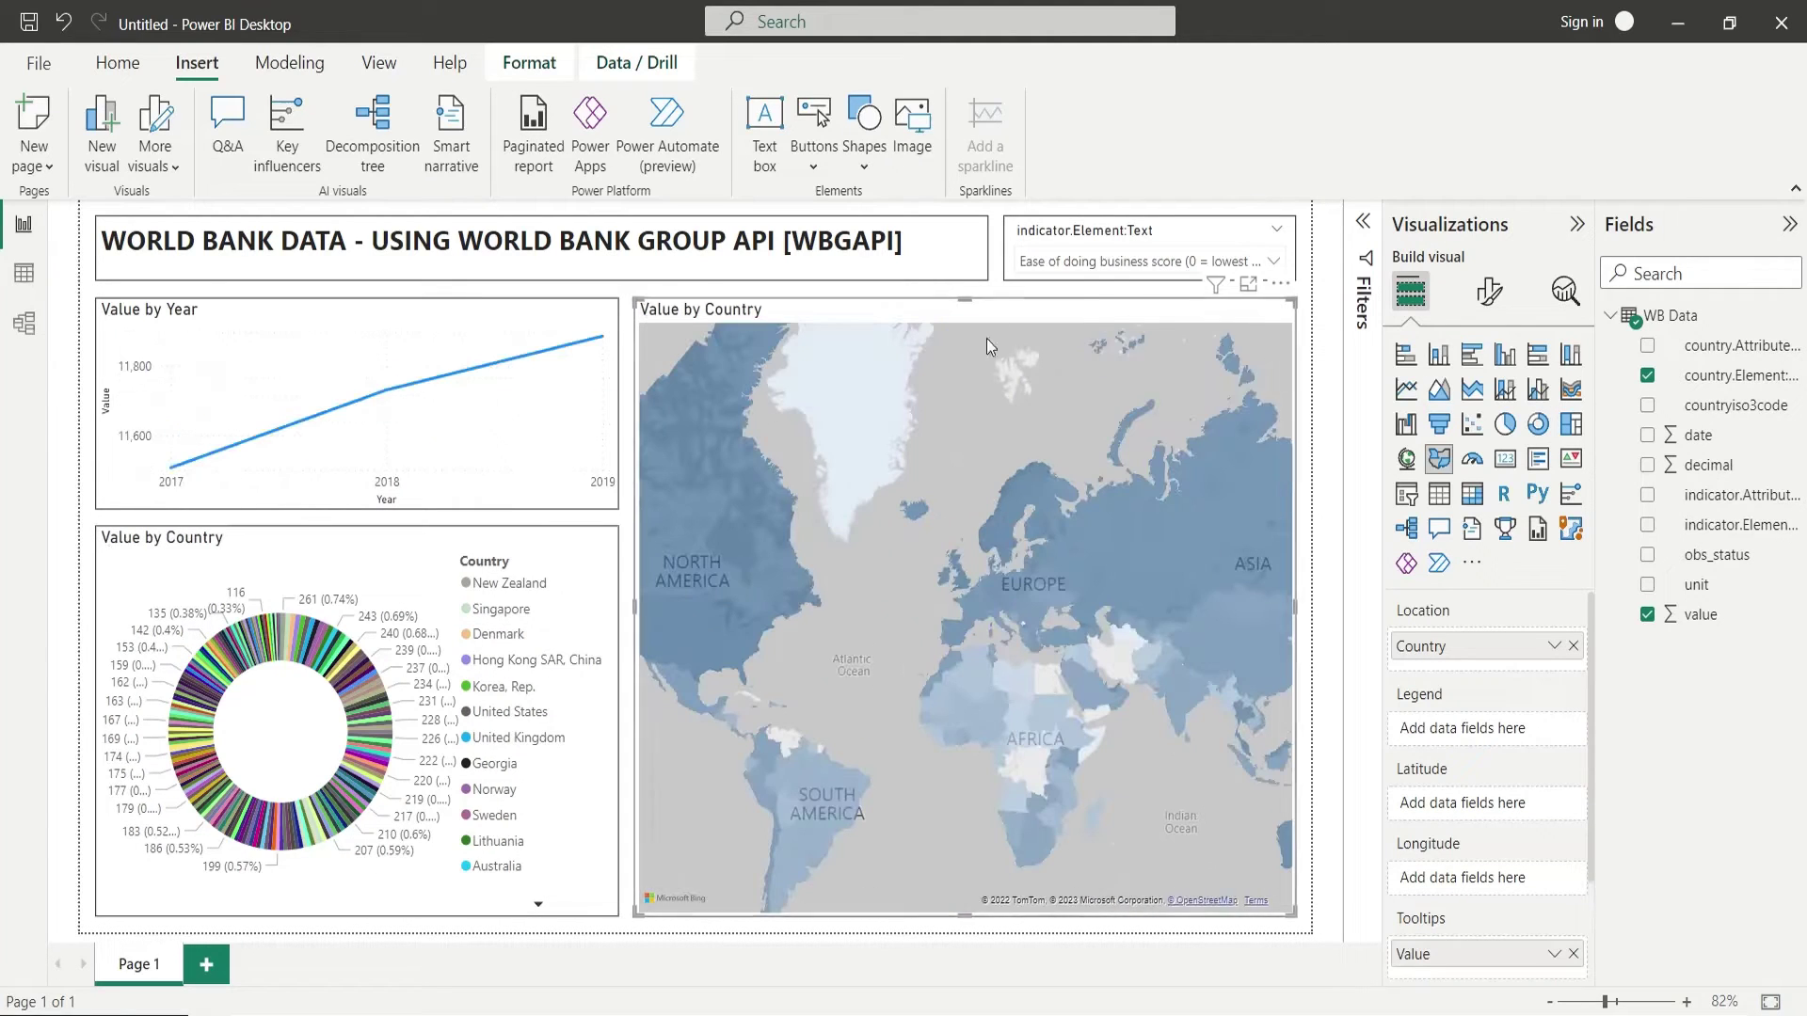
- Step through further indicators, including High-technology exports and Inflation, GDP deflator, ending with International tourism, number of arrivals
click(1273, 260)
click(1030, 468)
scroll(1031, 432, down, 1)
click(1031, 432)
scroll(1030, 396, down, 1)
click(1031, 373)
click(1031, 404)
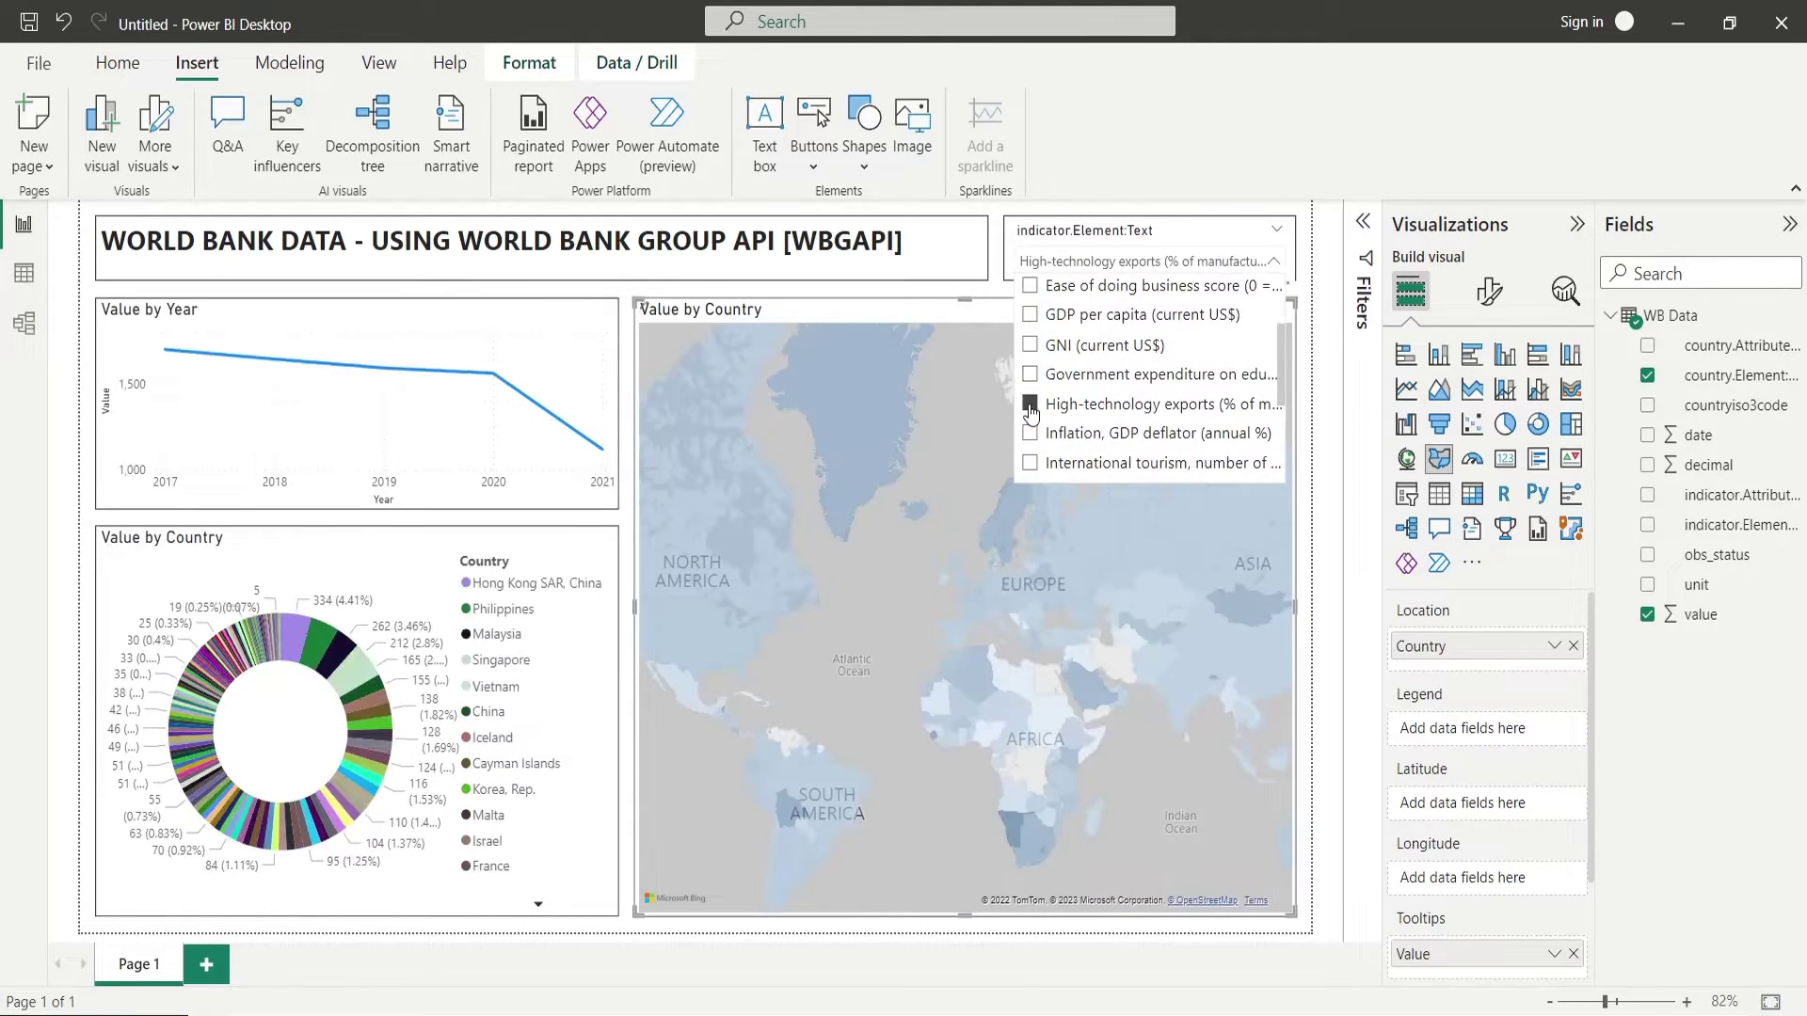
click(1031, 432)
scroll(1031, 432, down, 1)
click(1030, 374)
- Cross-filter the international tourism figures by successive country slices of the donut chart, including China
click(304, 635)
click(367, 719)
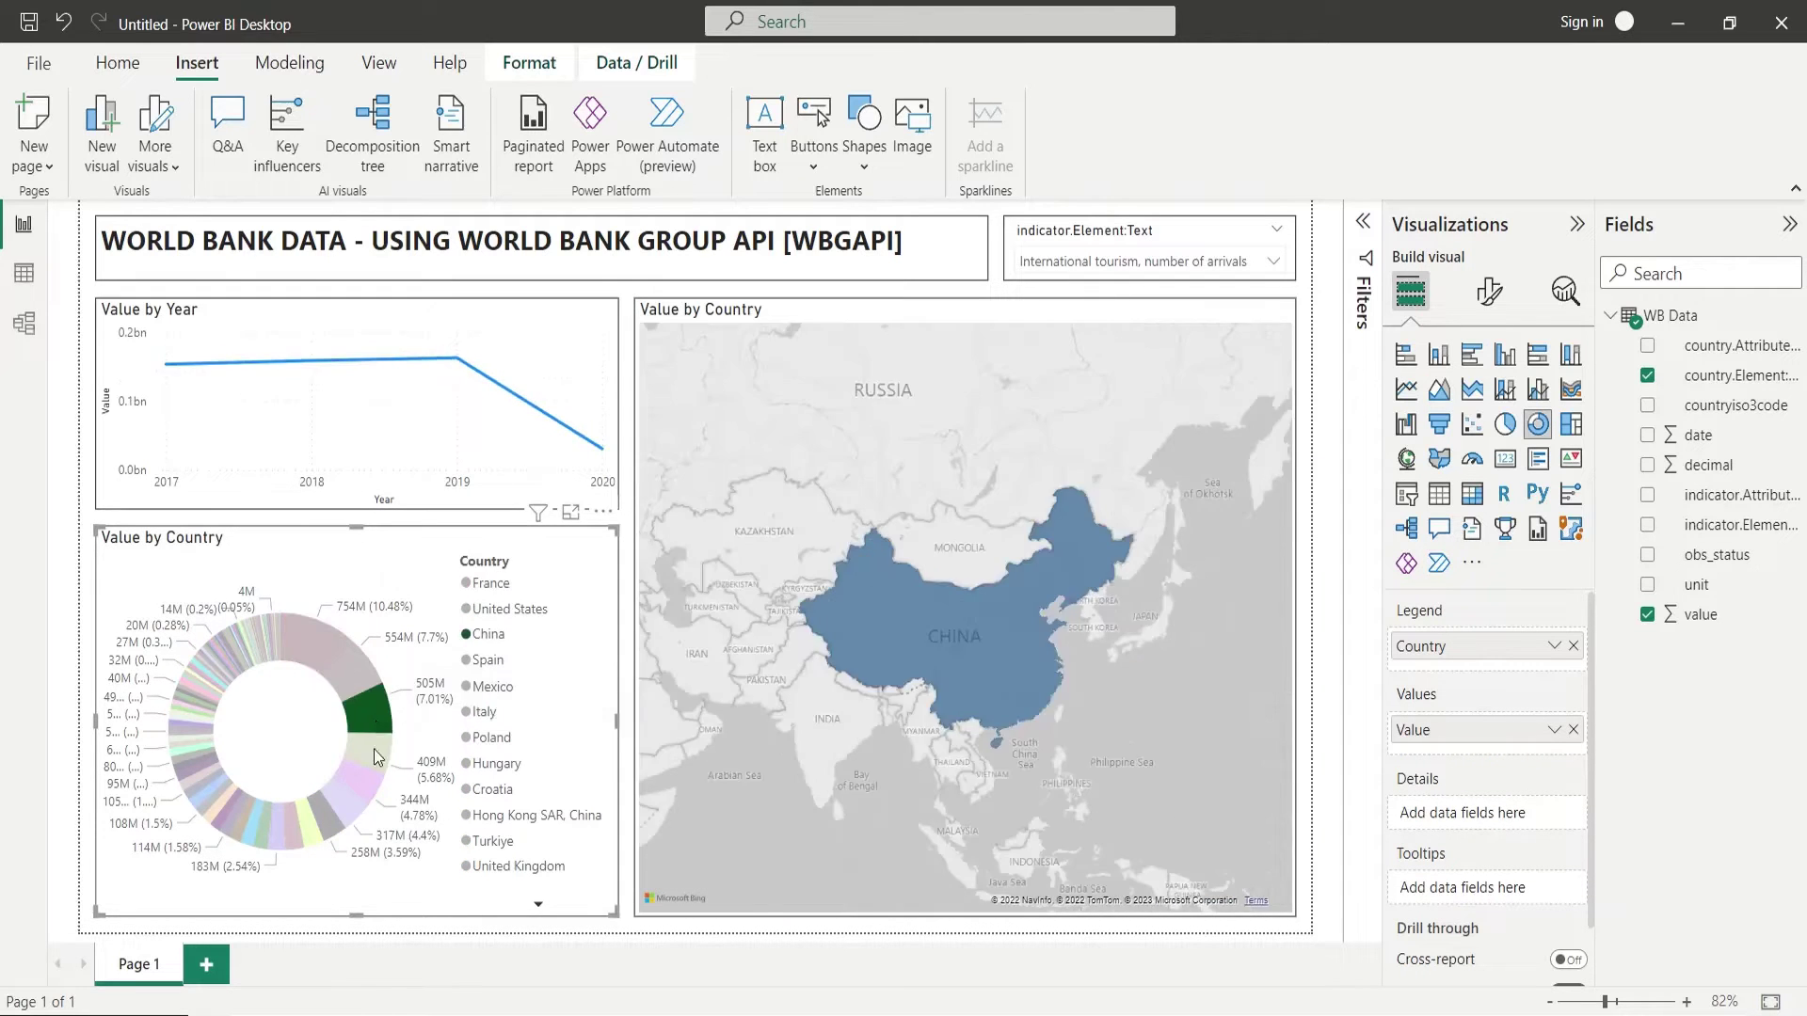
click(360, 783)
click(324, 821)
click(293, 834)
- View the dashboard for Labor force, total and for Literacy rate, adult total, with no country selected
click(1272, 260)
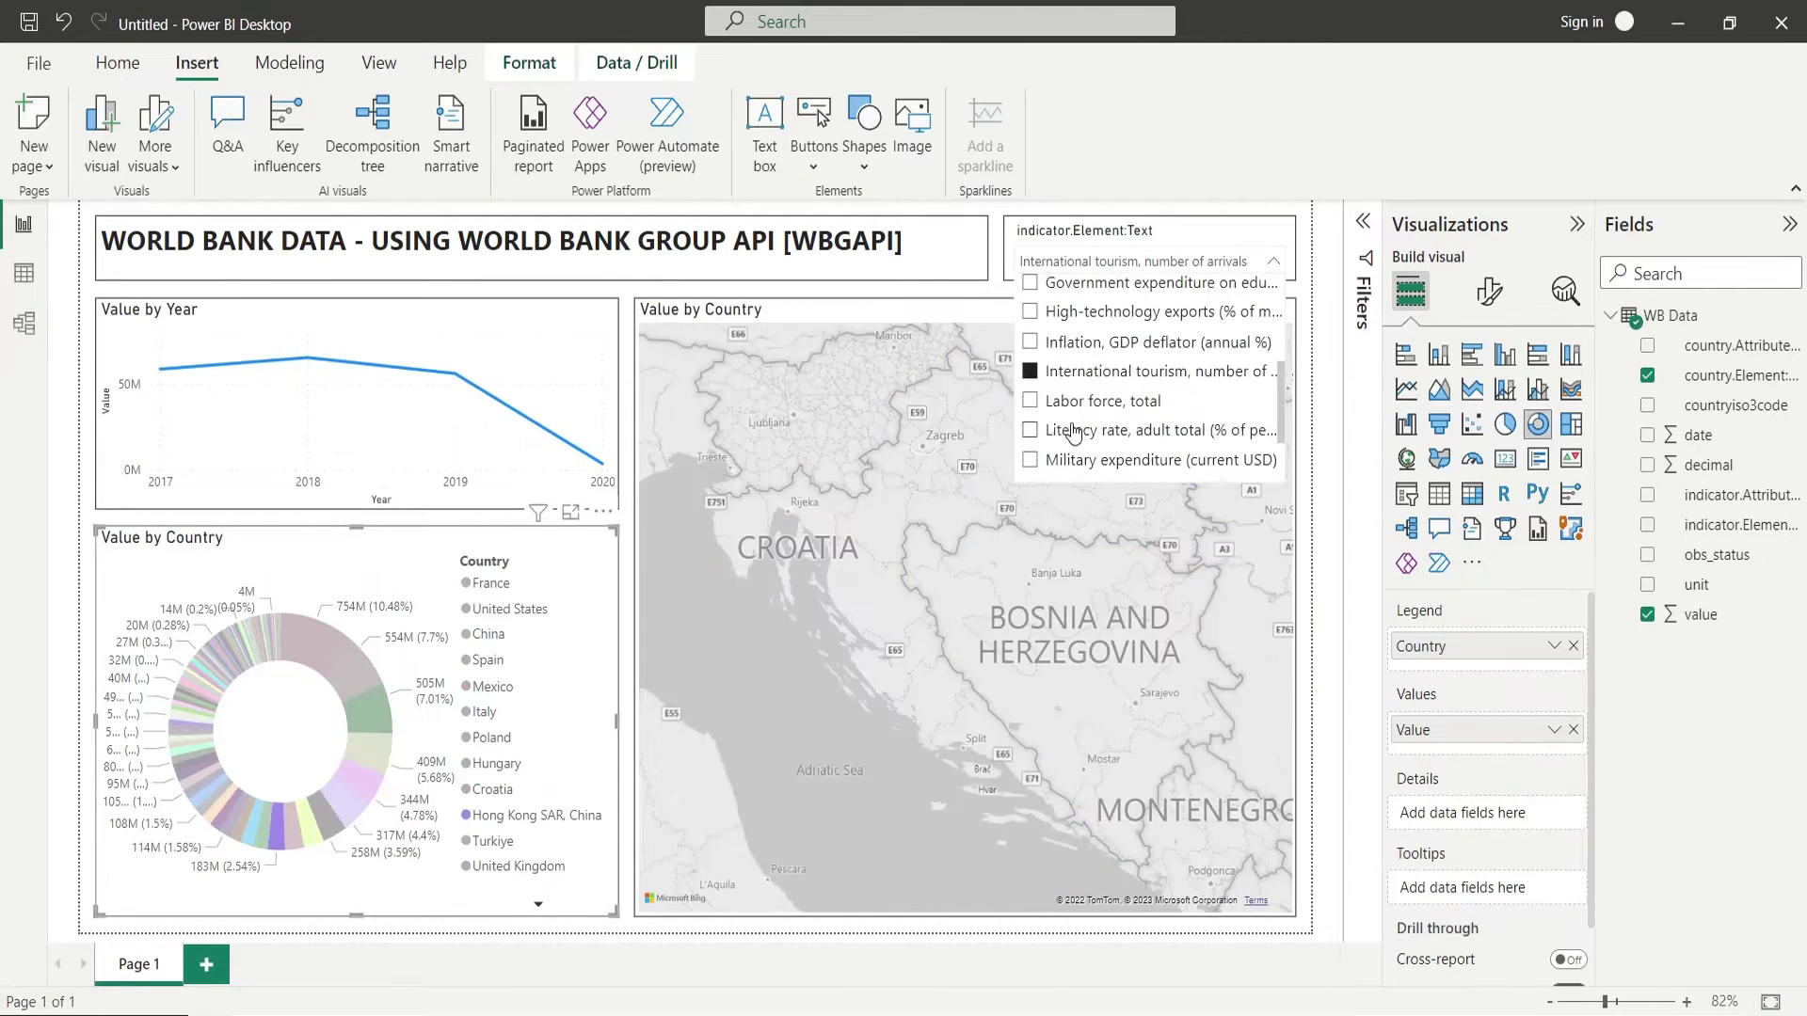
click(1031, 408)
click(942, 596)
click(1273, 261)
click(1031, 437)
click(923, 597)
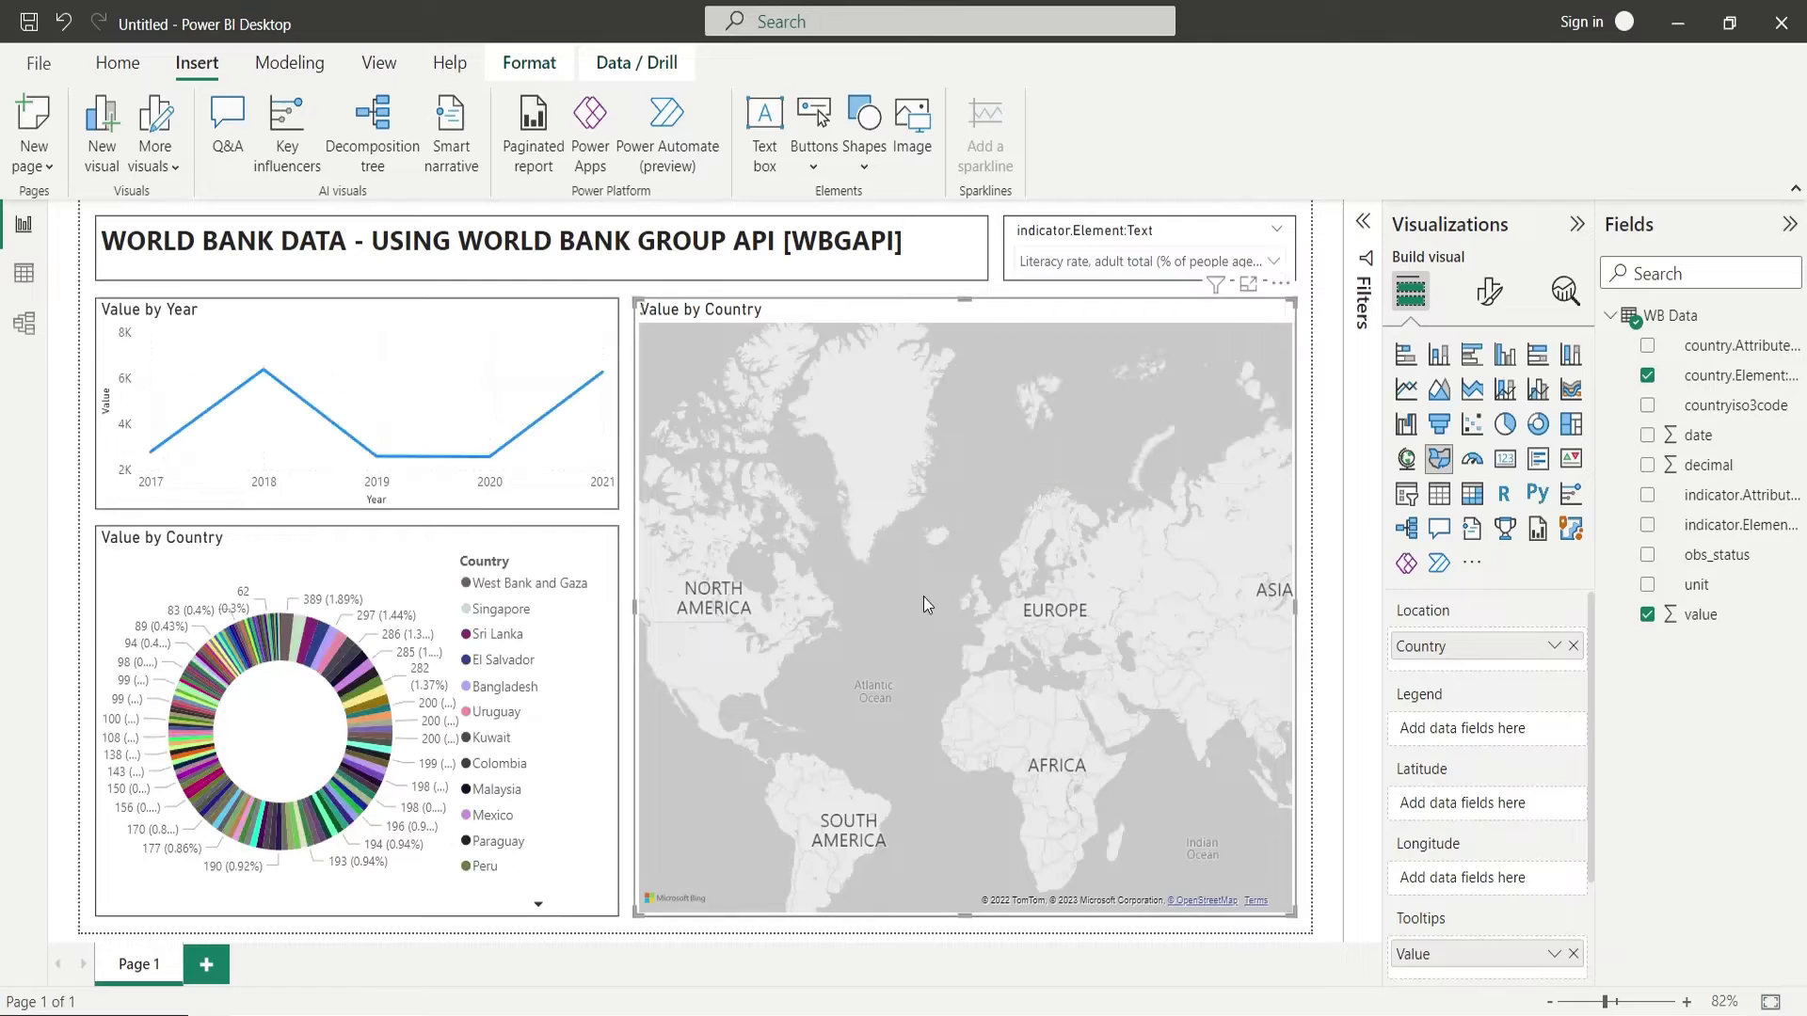
- View the dashboard for the remaining indicators, including Patent applications, residents, and cross-filter the last one by country slices
click(1272, 261)
scroll(1030, 399, down, 1)
click(1031, 399)
scroll(1031, 414, down, 1)
click(1030, 414)
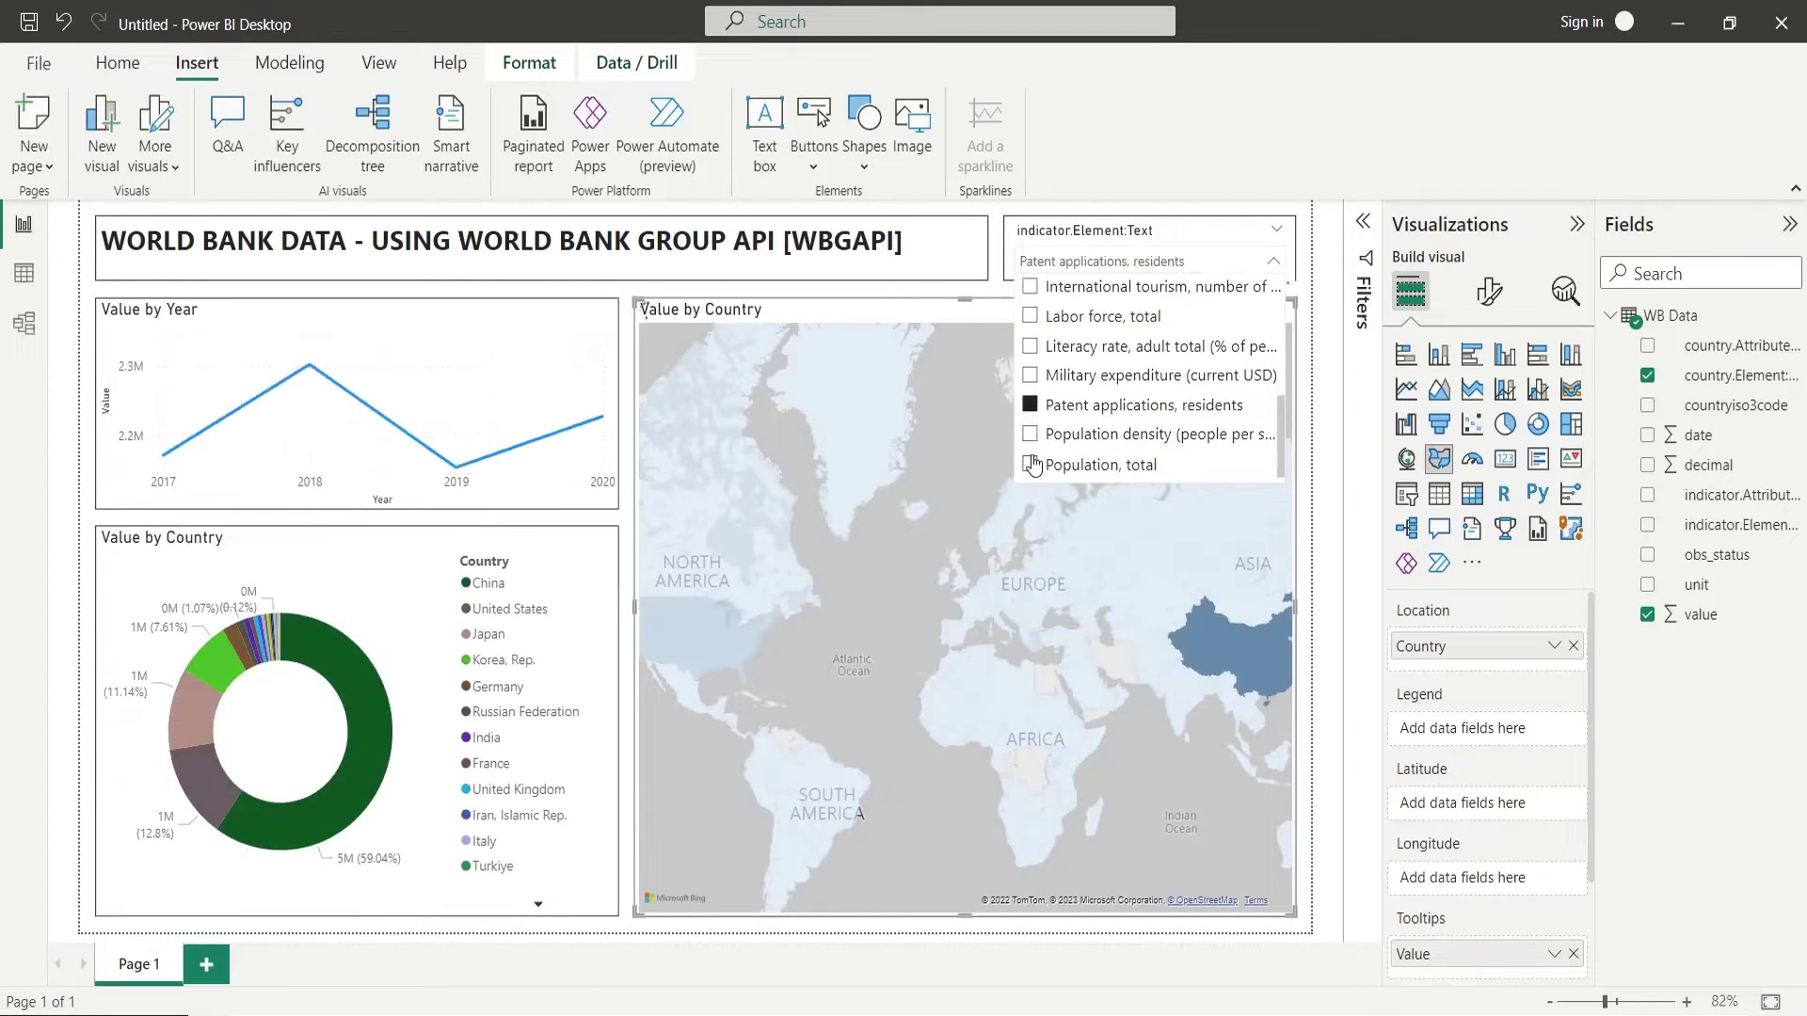
click(1031, 473)
click(358, 730)
click(315, 812)
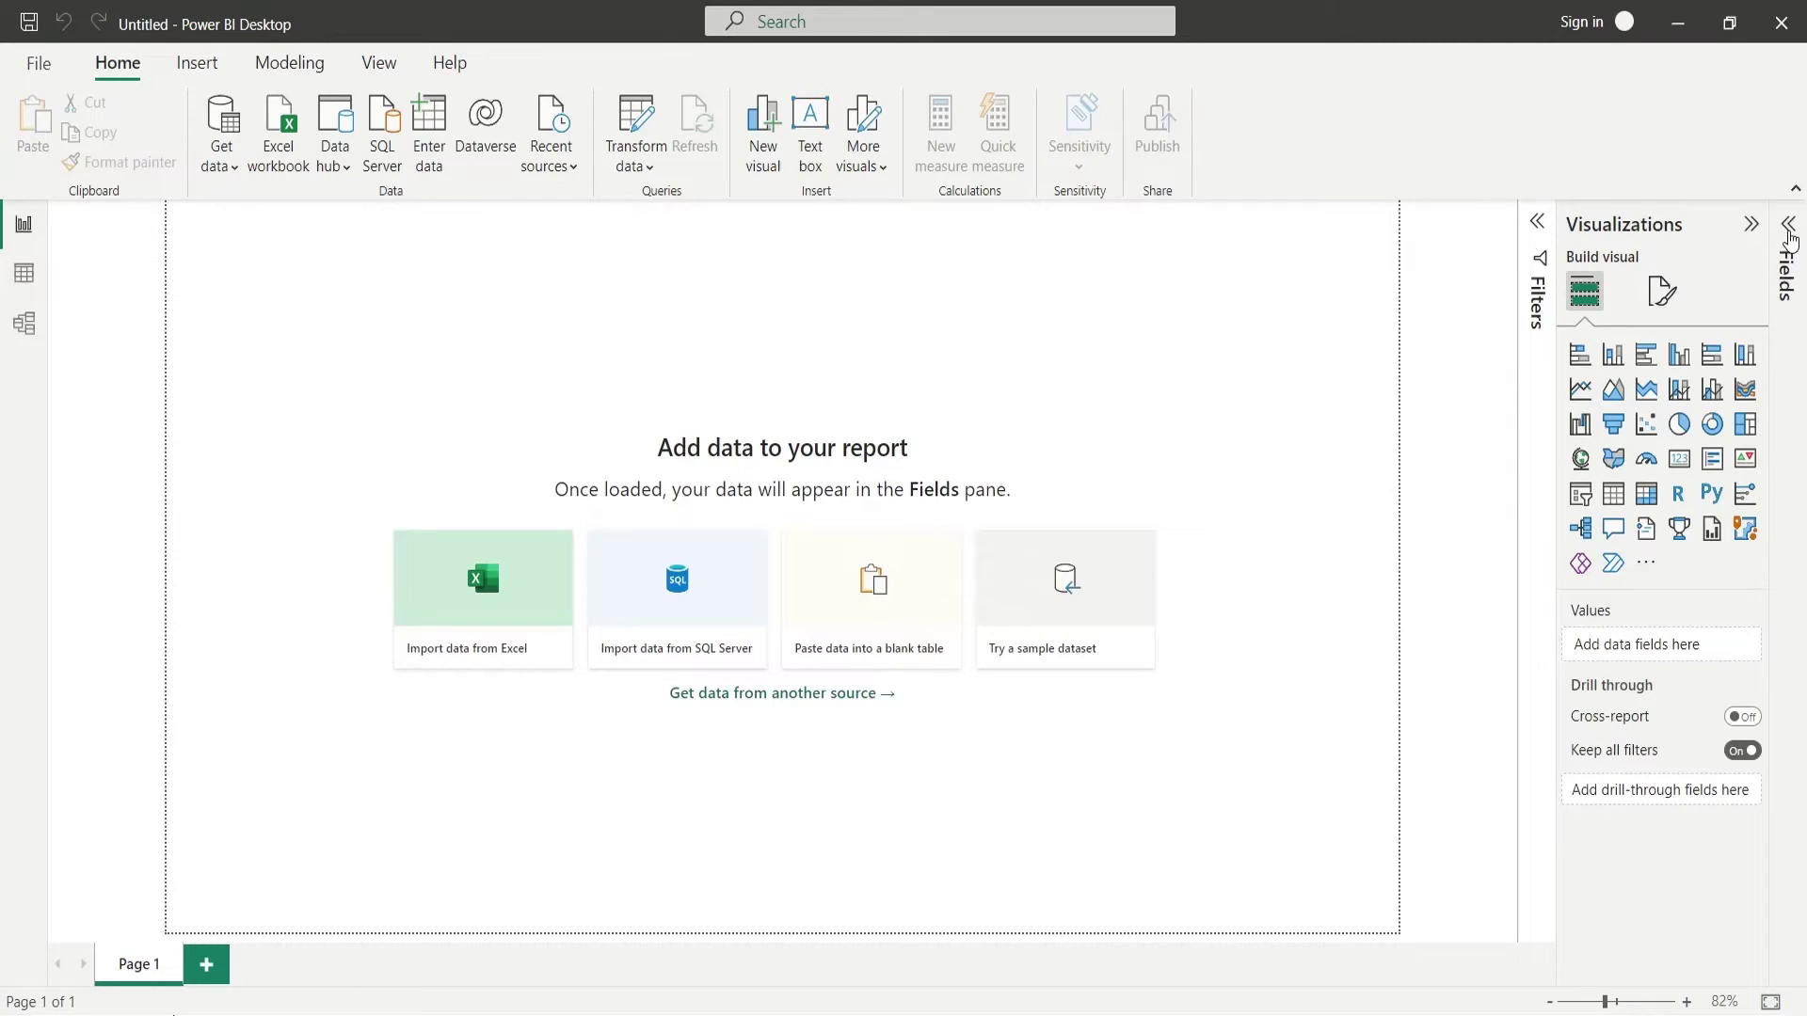
- Show the empty report's field list and open the choice of data sources
click(1786, 282)
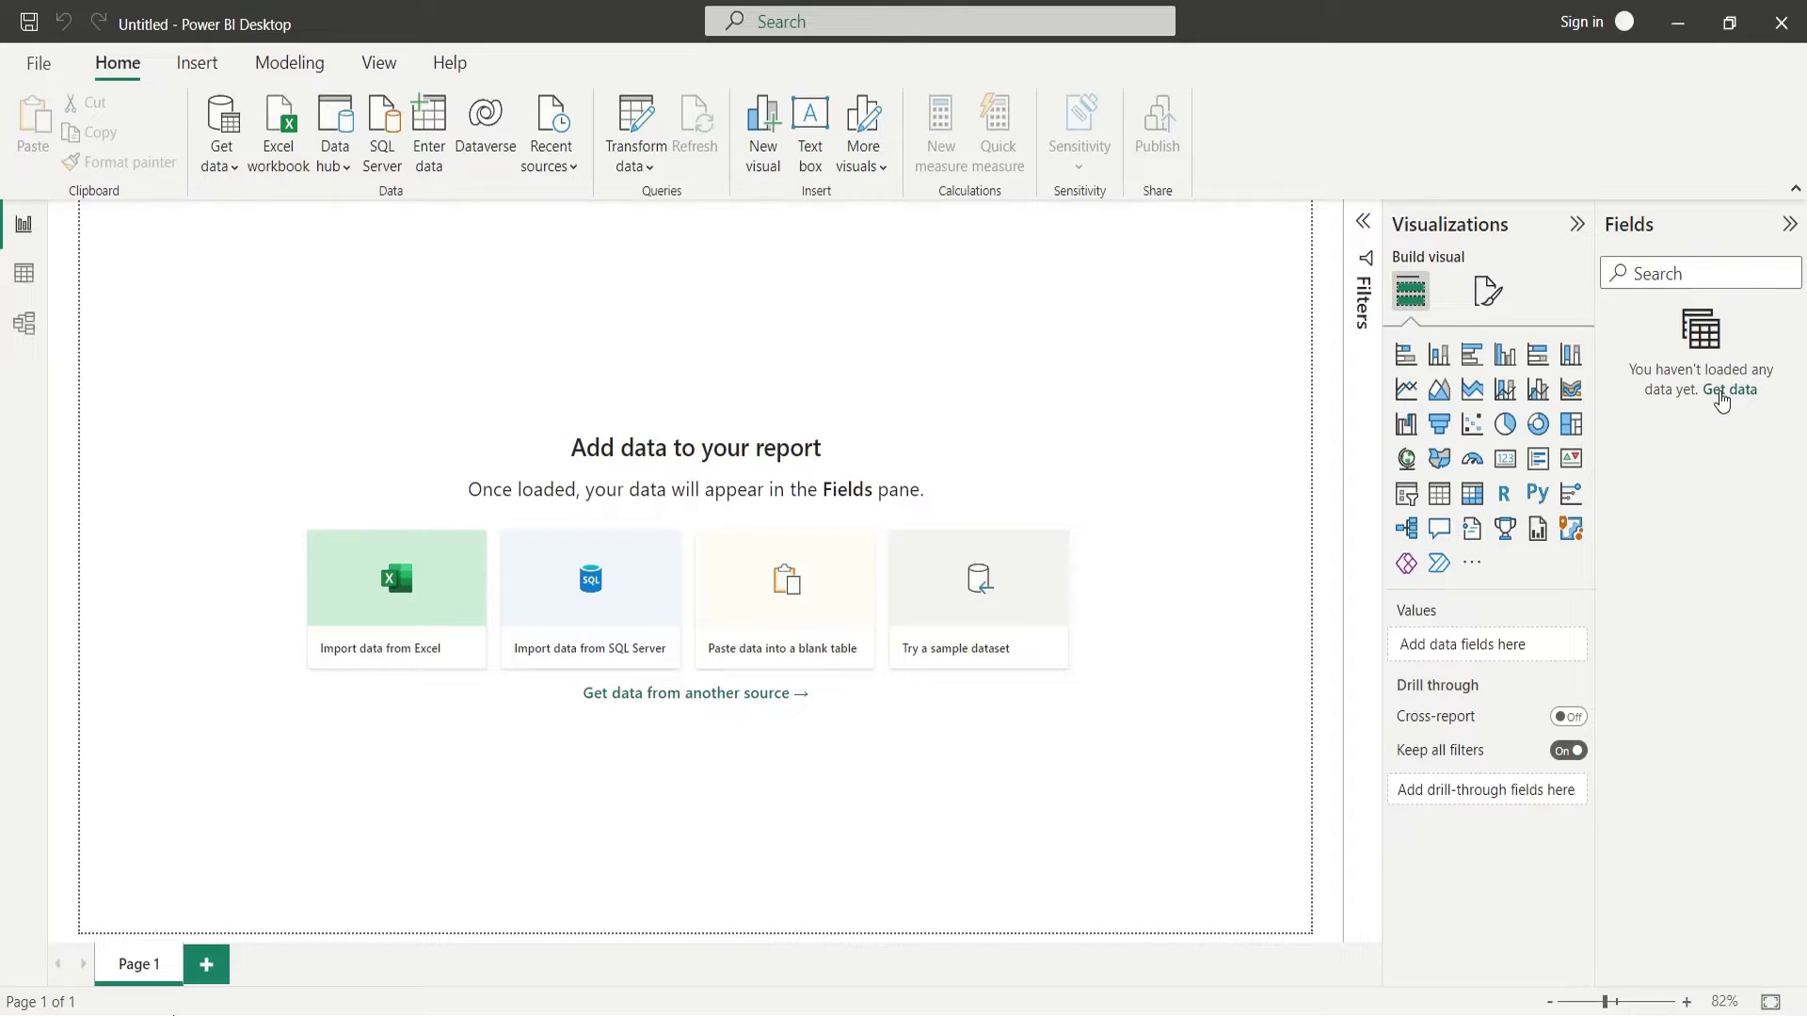
click(1722, 400)
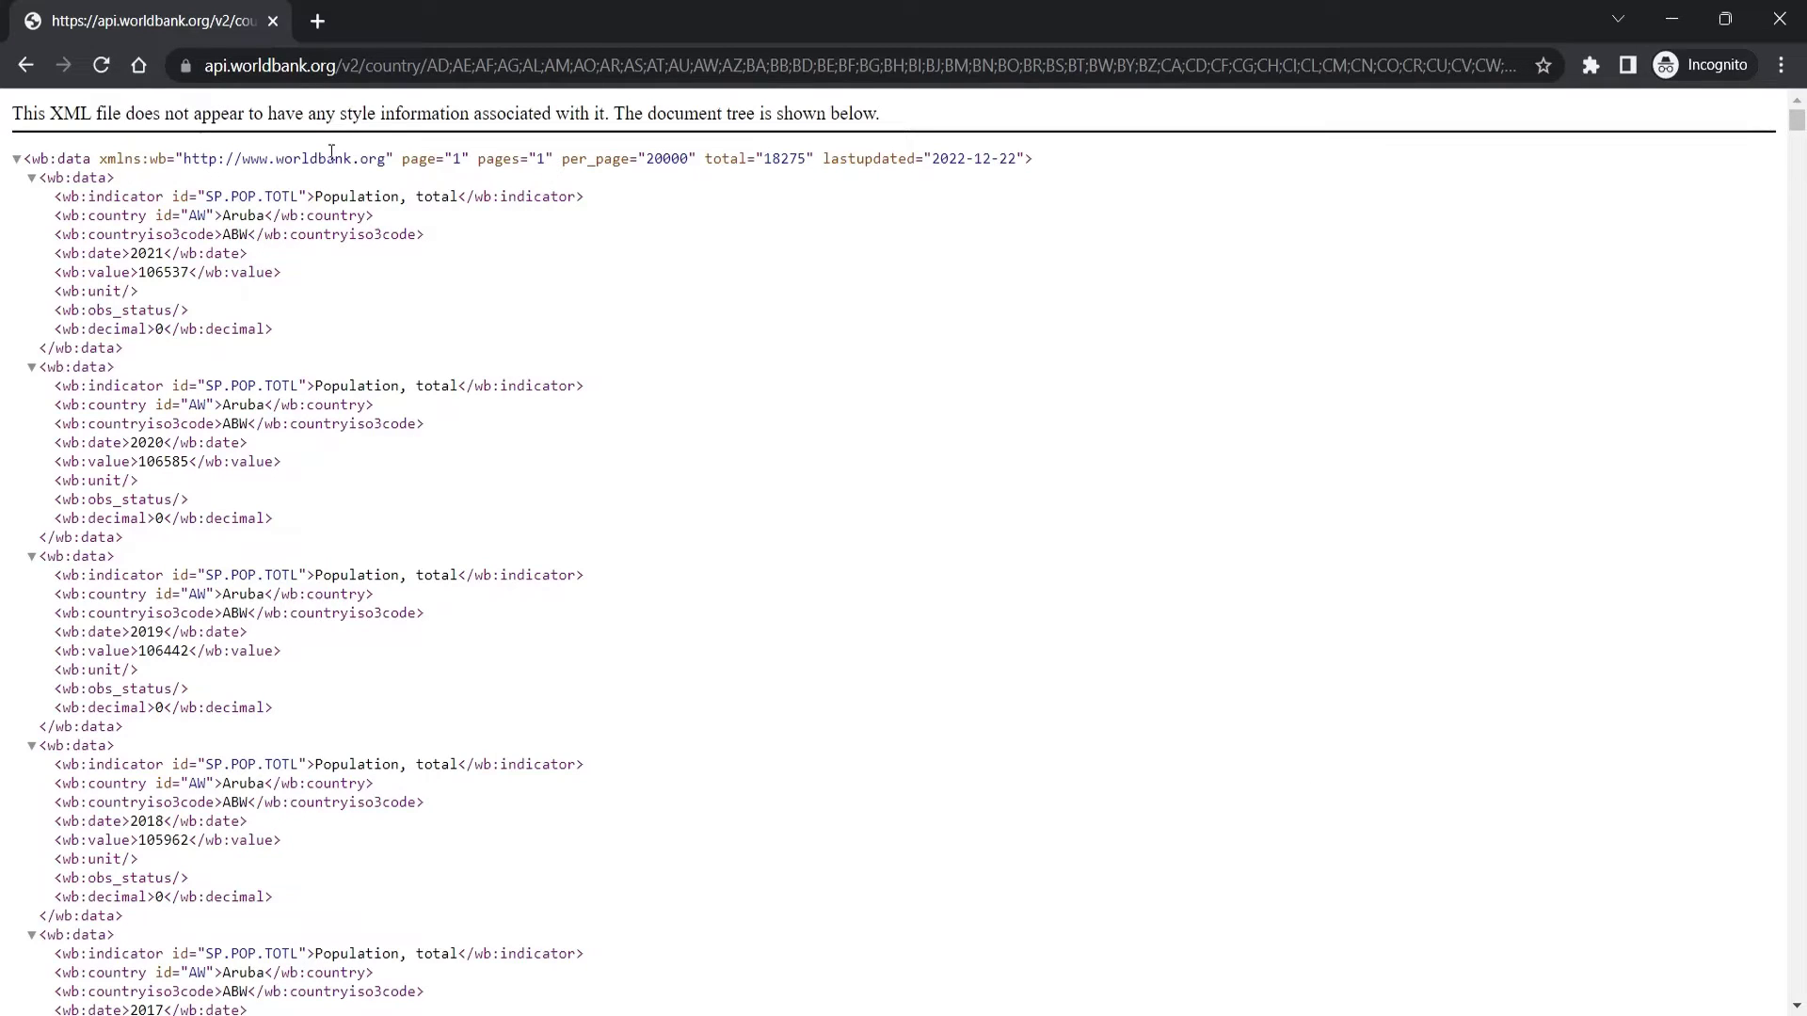
- Examine the World Bank API response's page size and total in the browser, and the URL's country list, indicator codes and date range
double_click(657, 160)
click(774, 158)
double_click(775, 158)
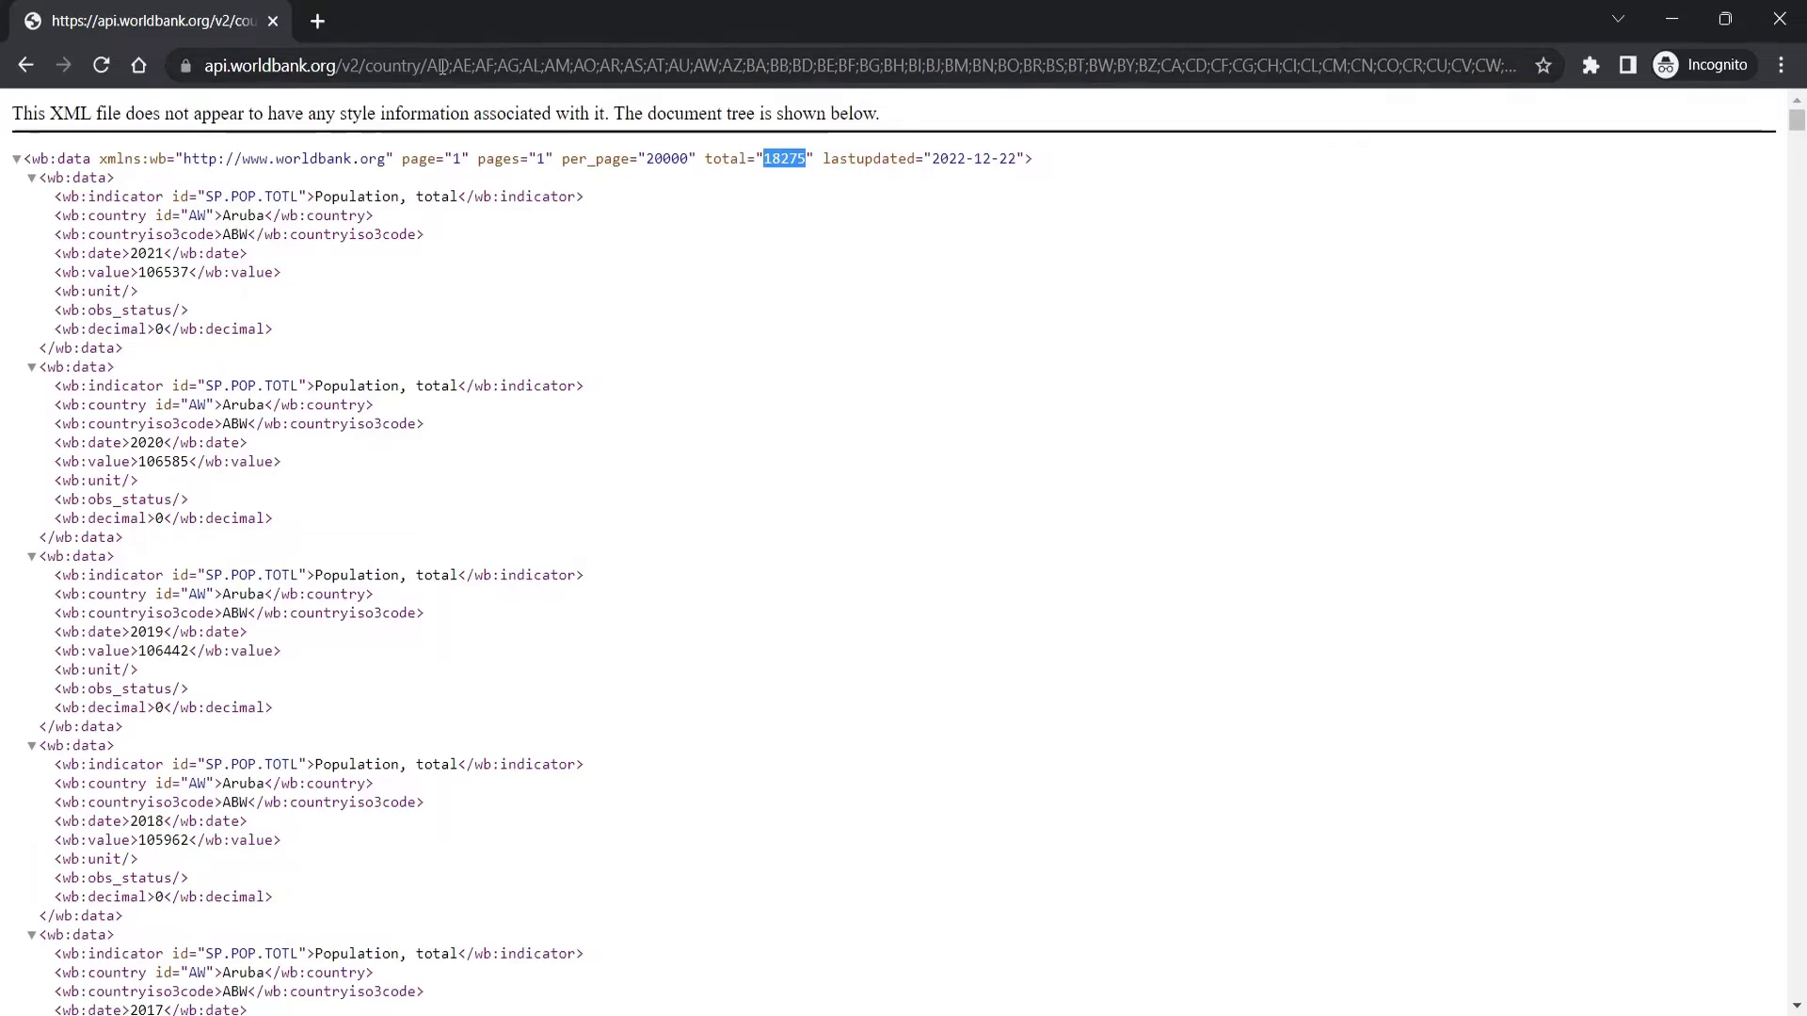
drag(431, 64, 1029, 65)
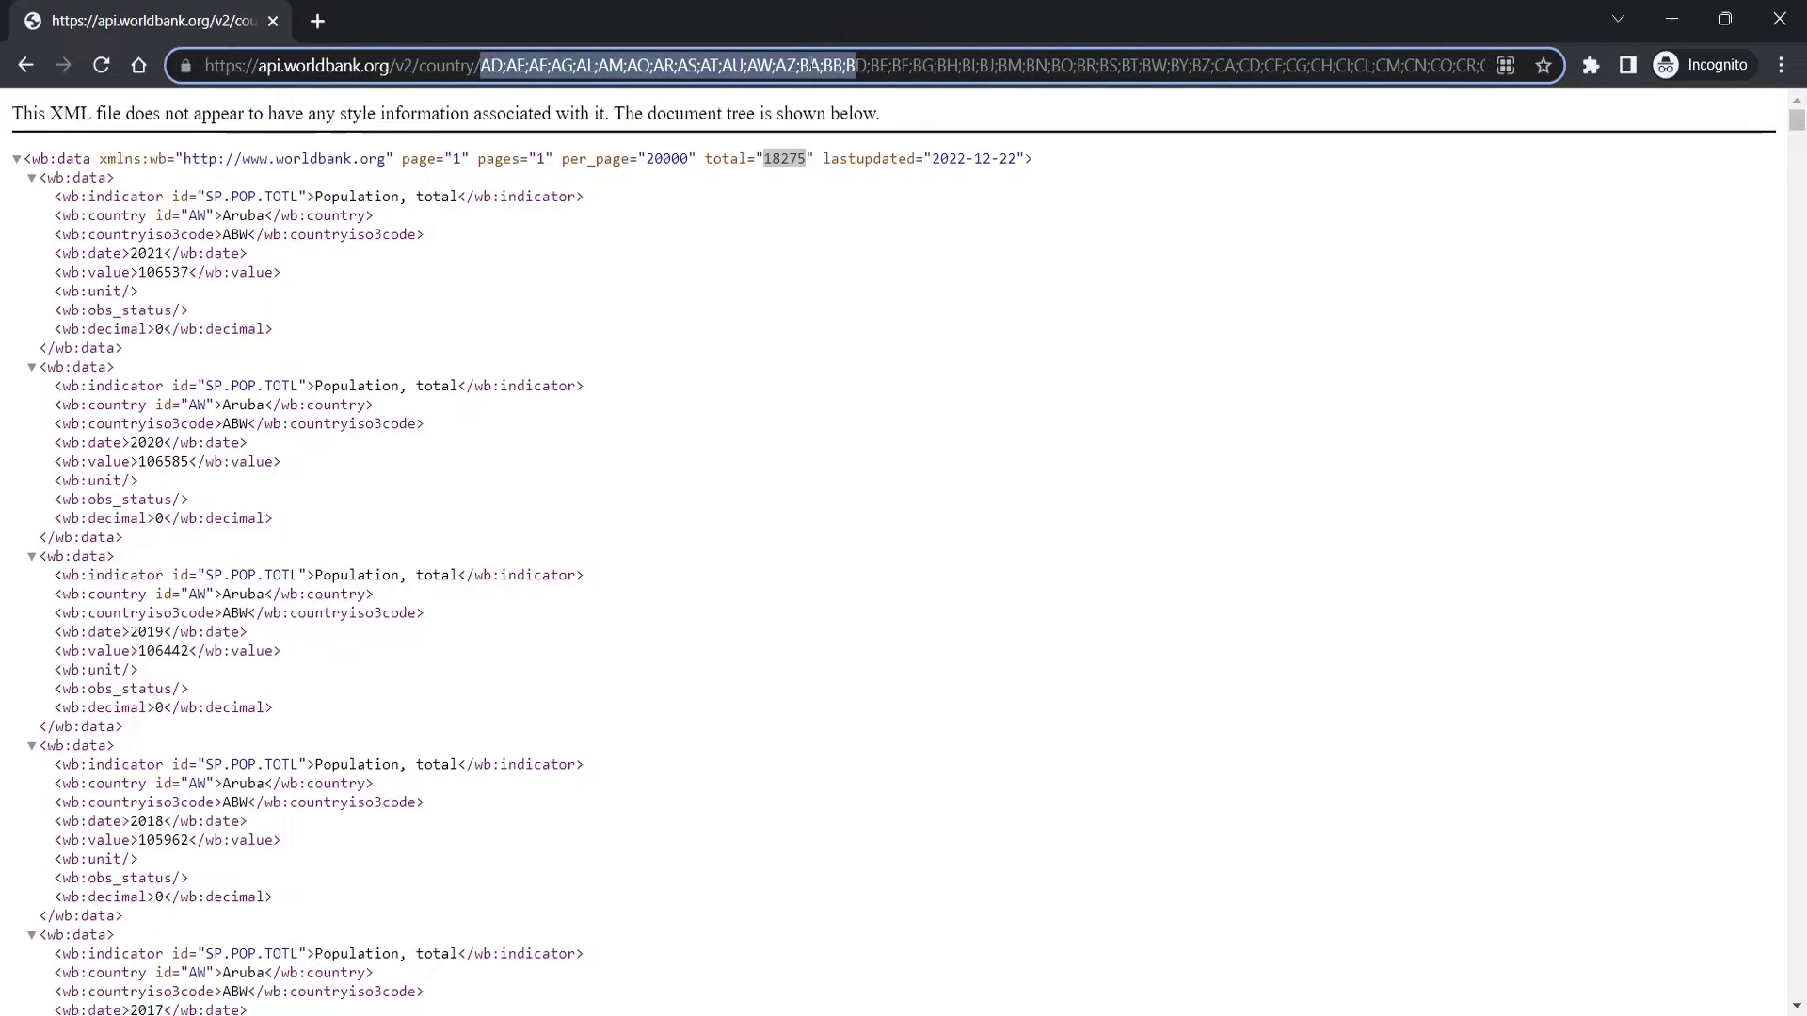
click(832, 270)
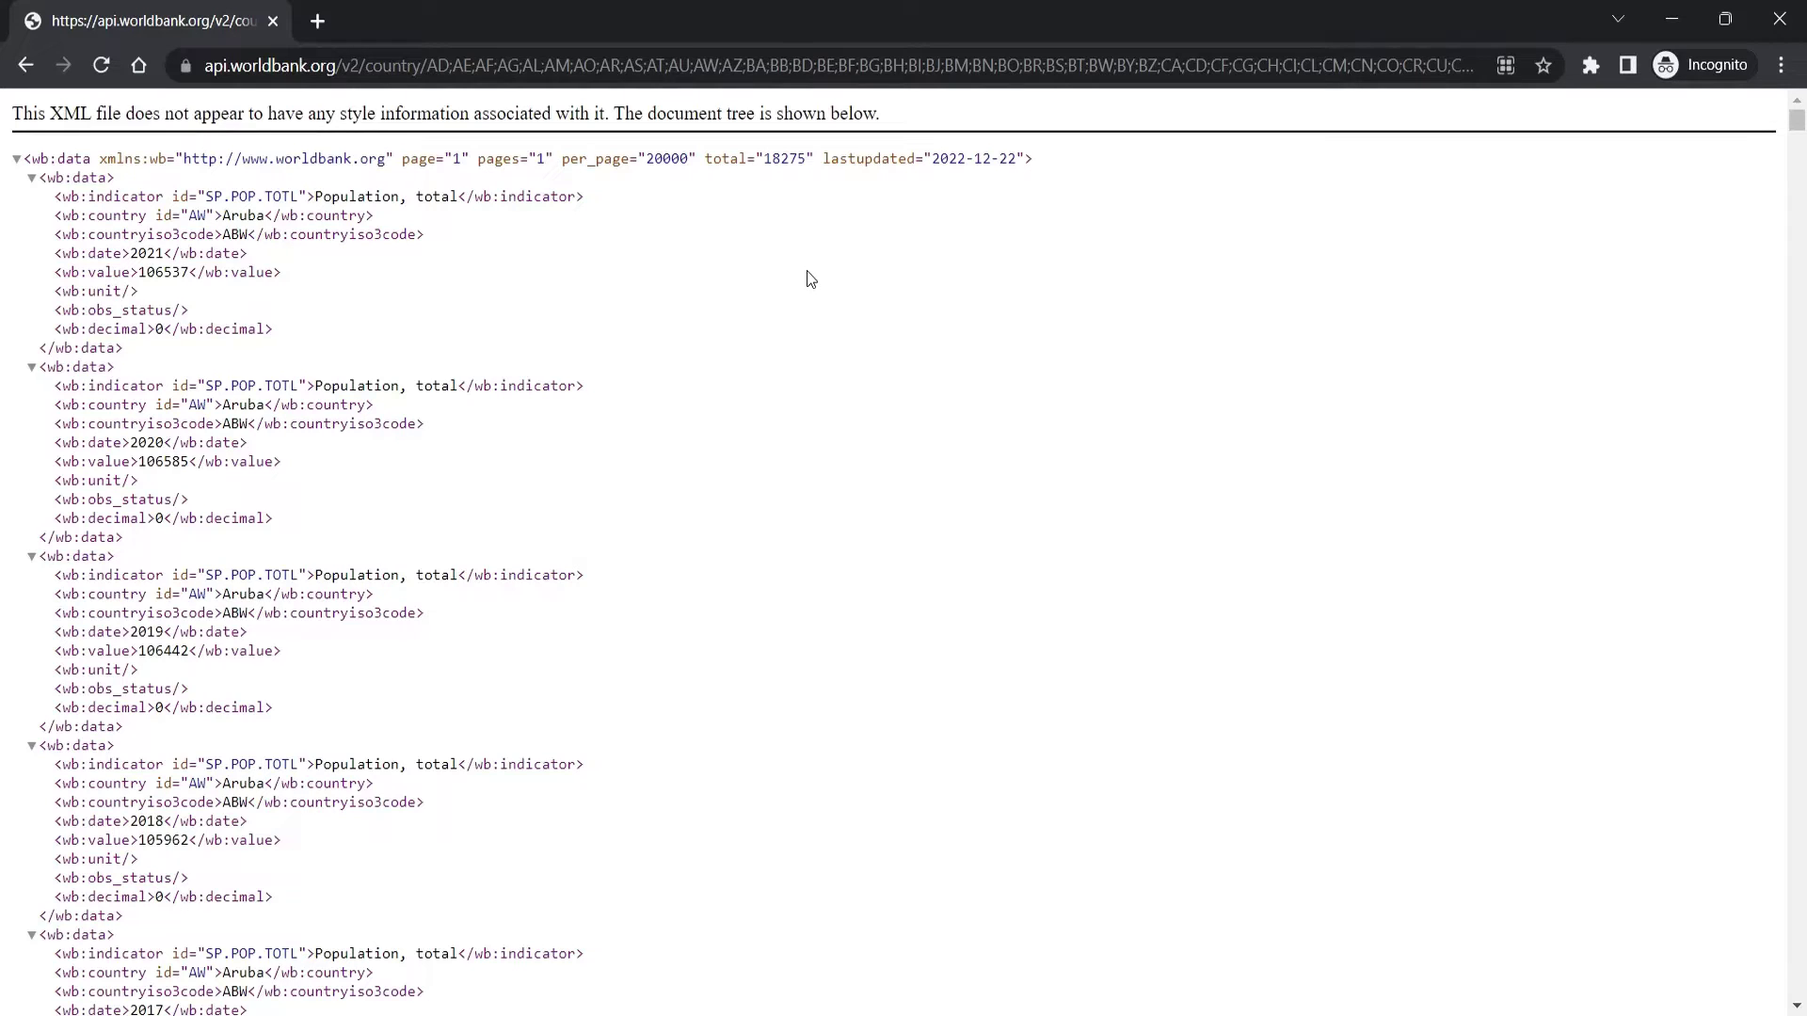
click(1285, 60)
key(End)
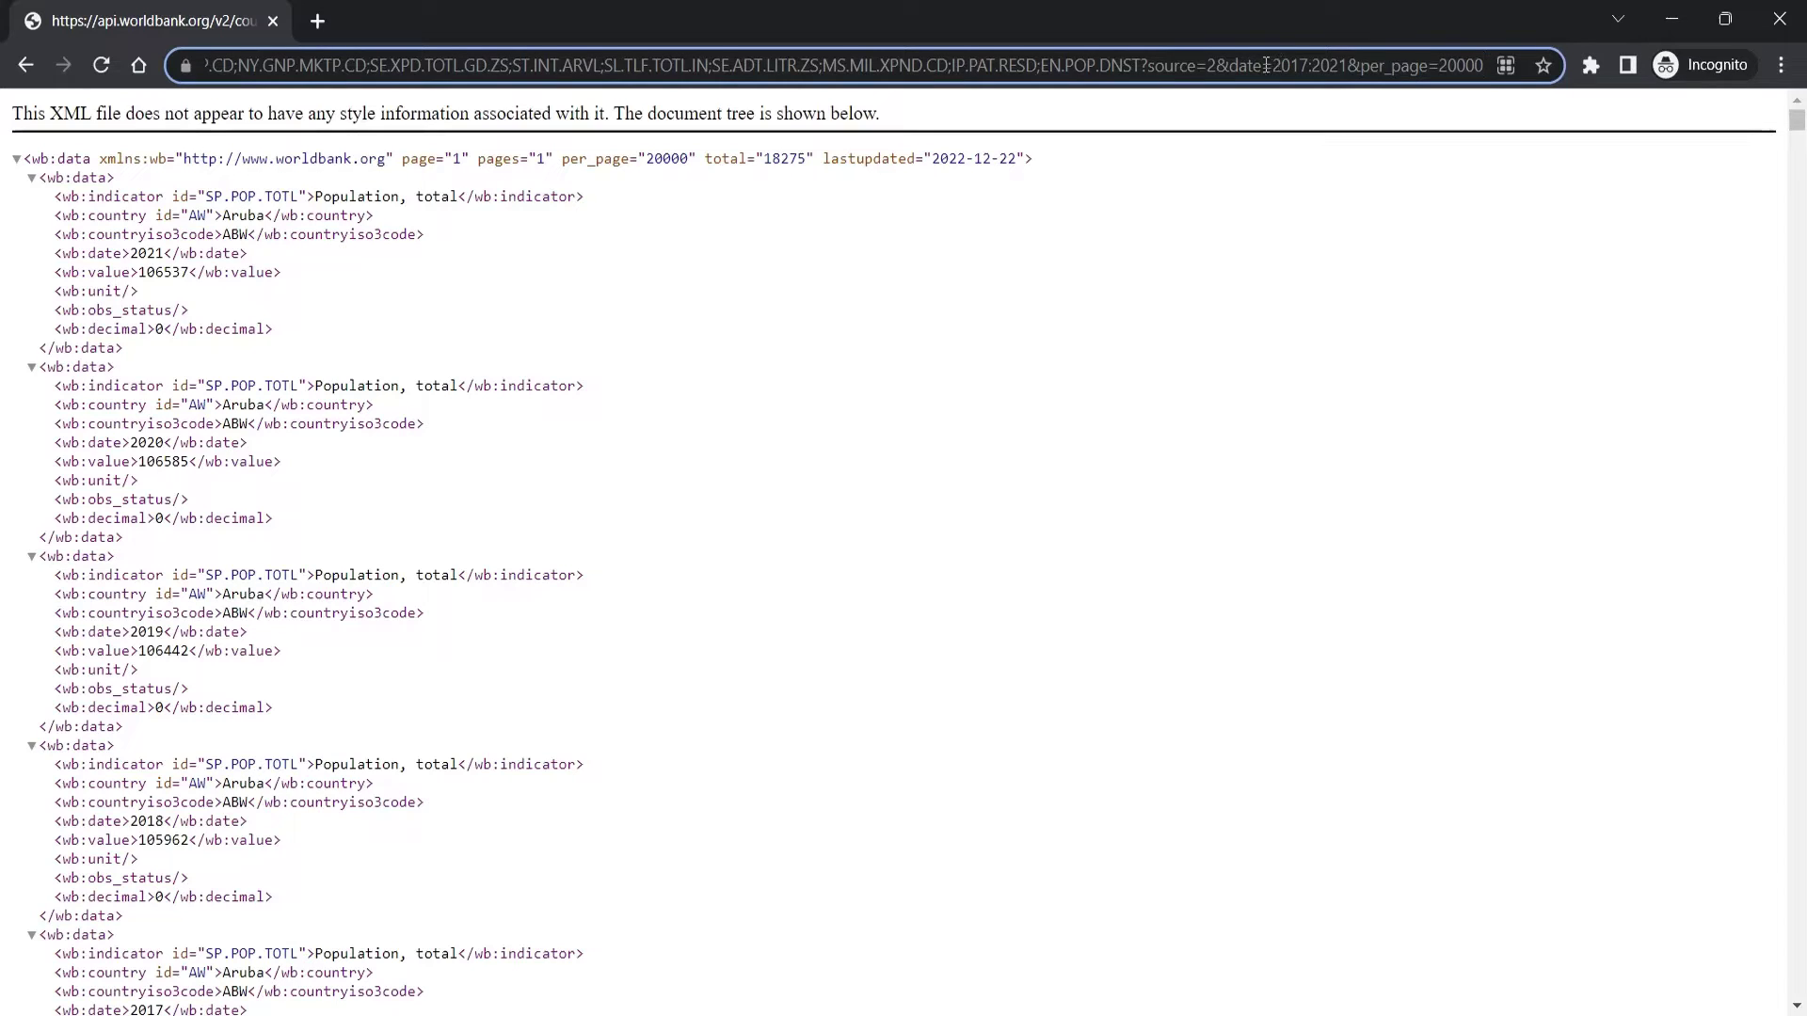
drag(1350, 65, 1264, 76)
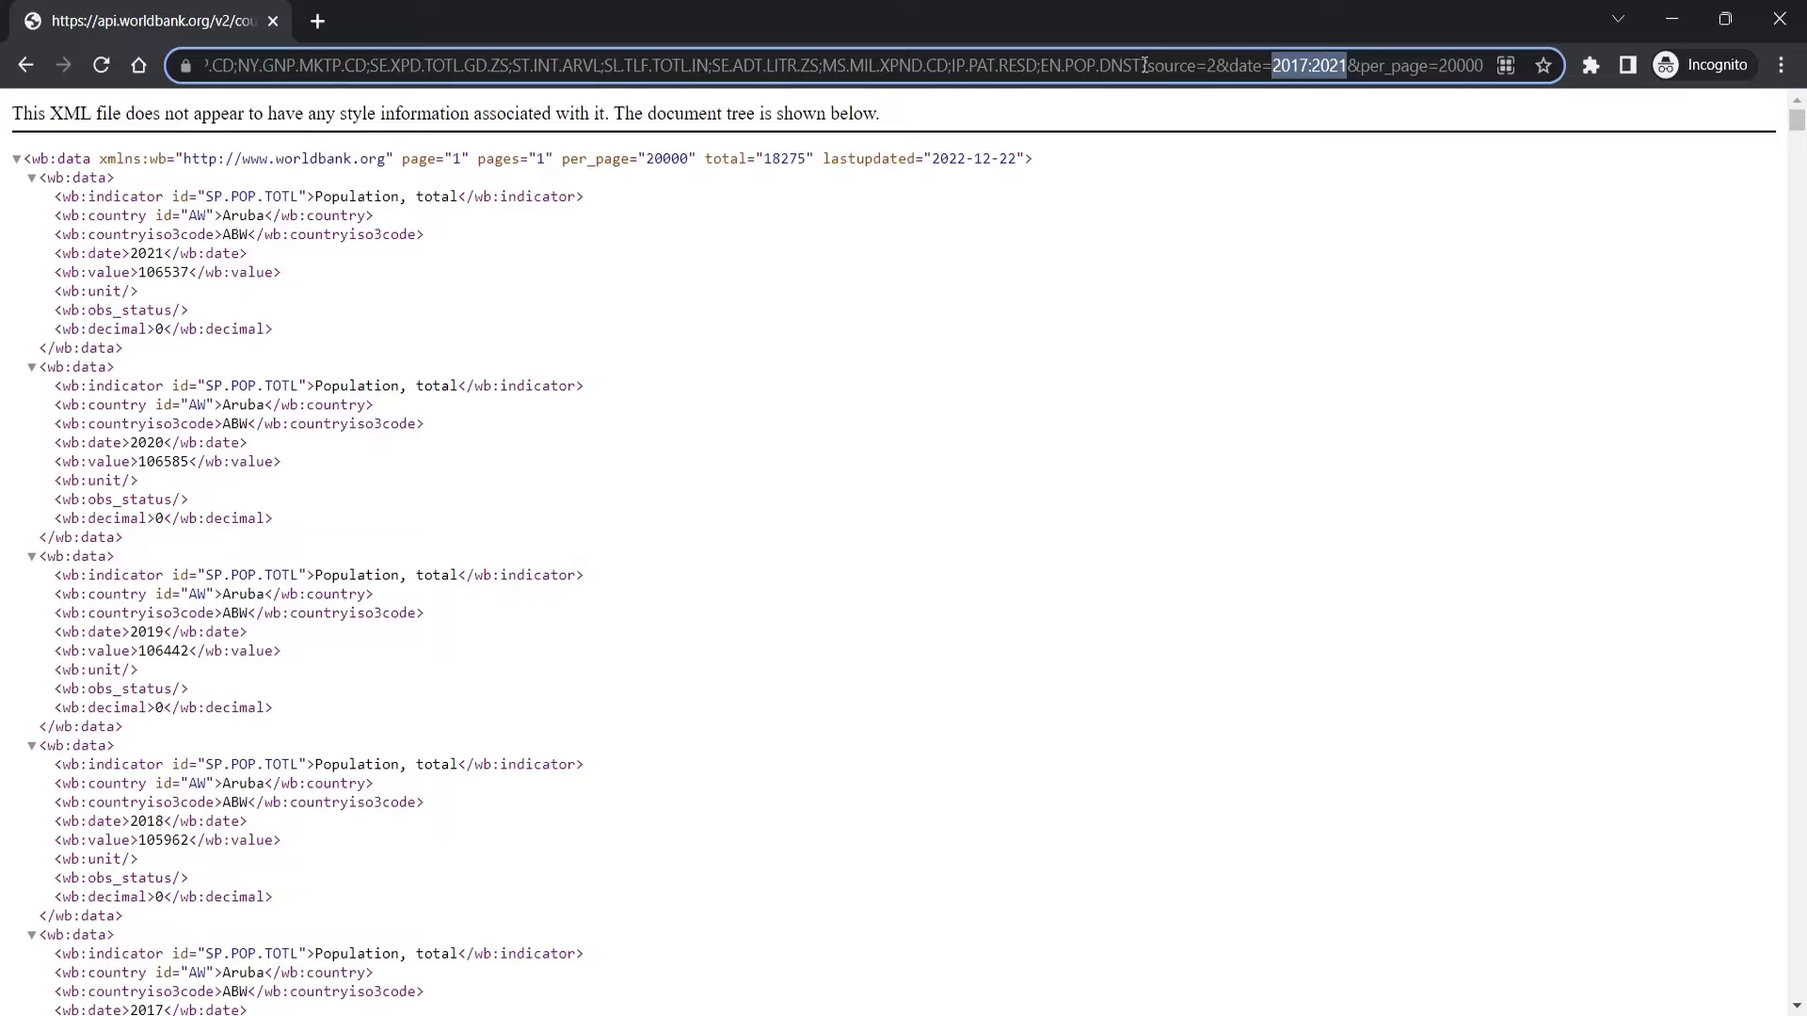
drag(1142, 66, 300, 69)
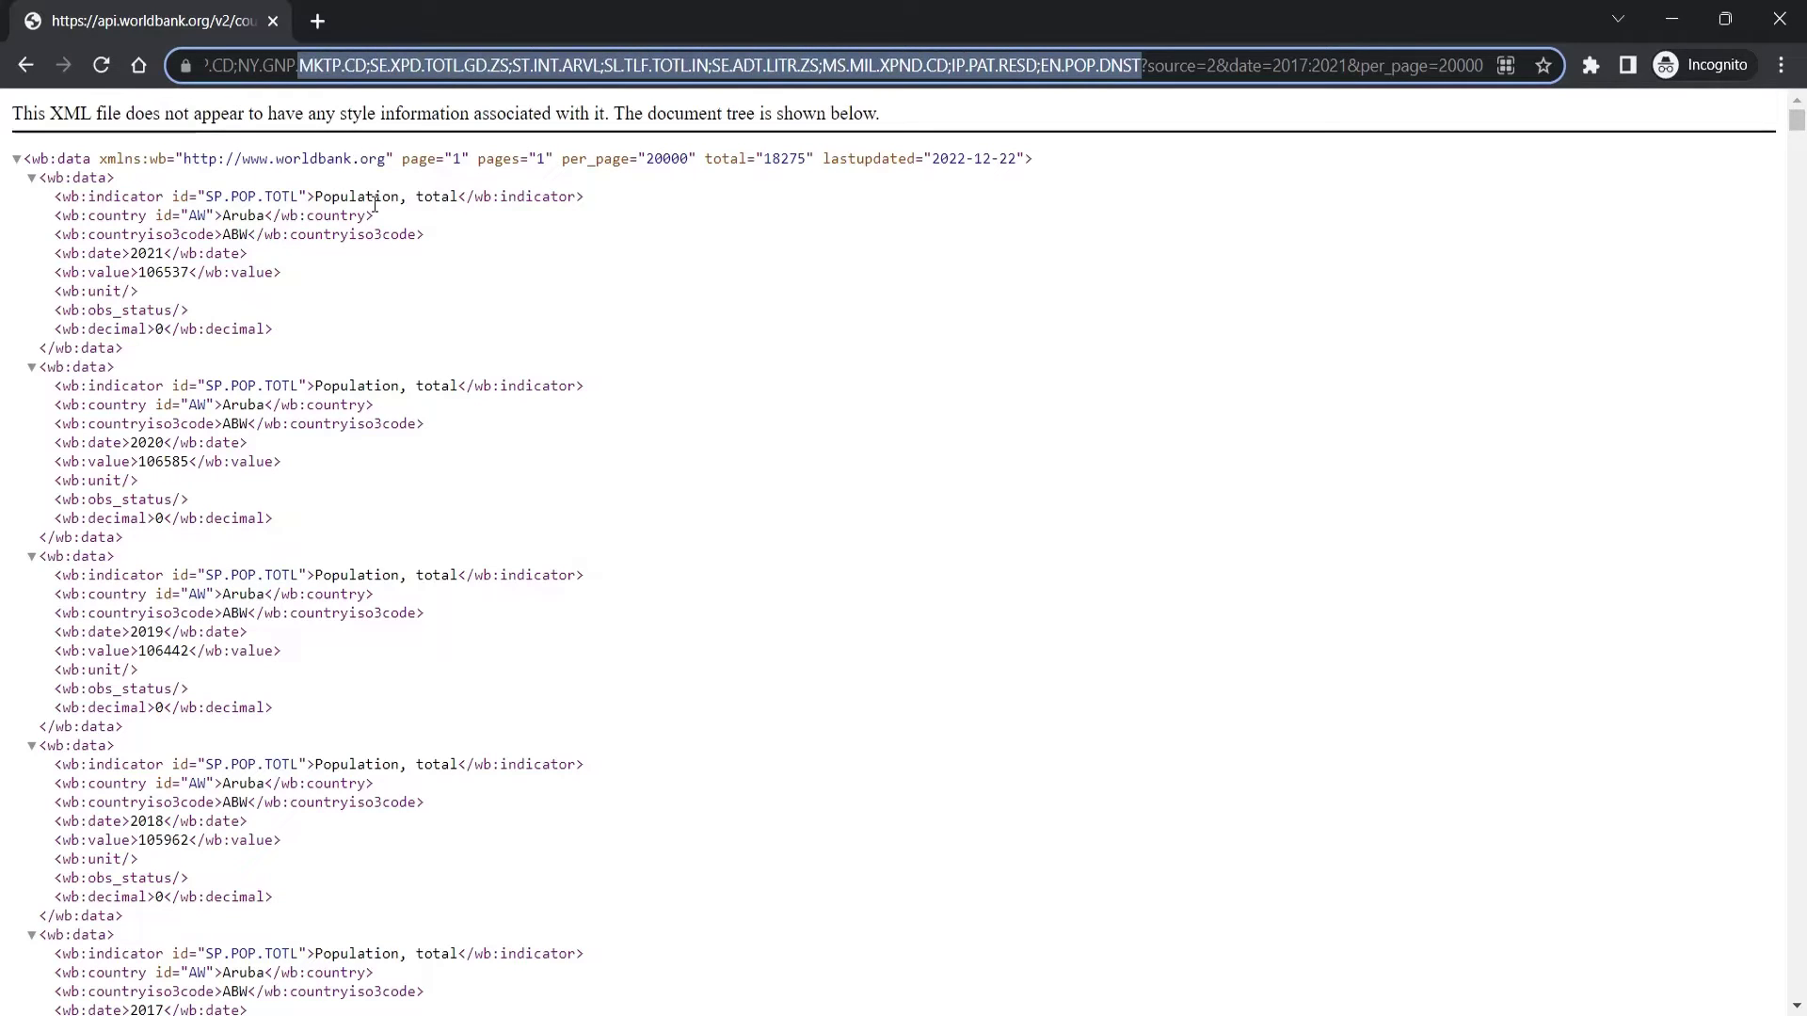
click(765, 371)
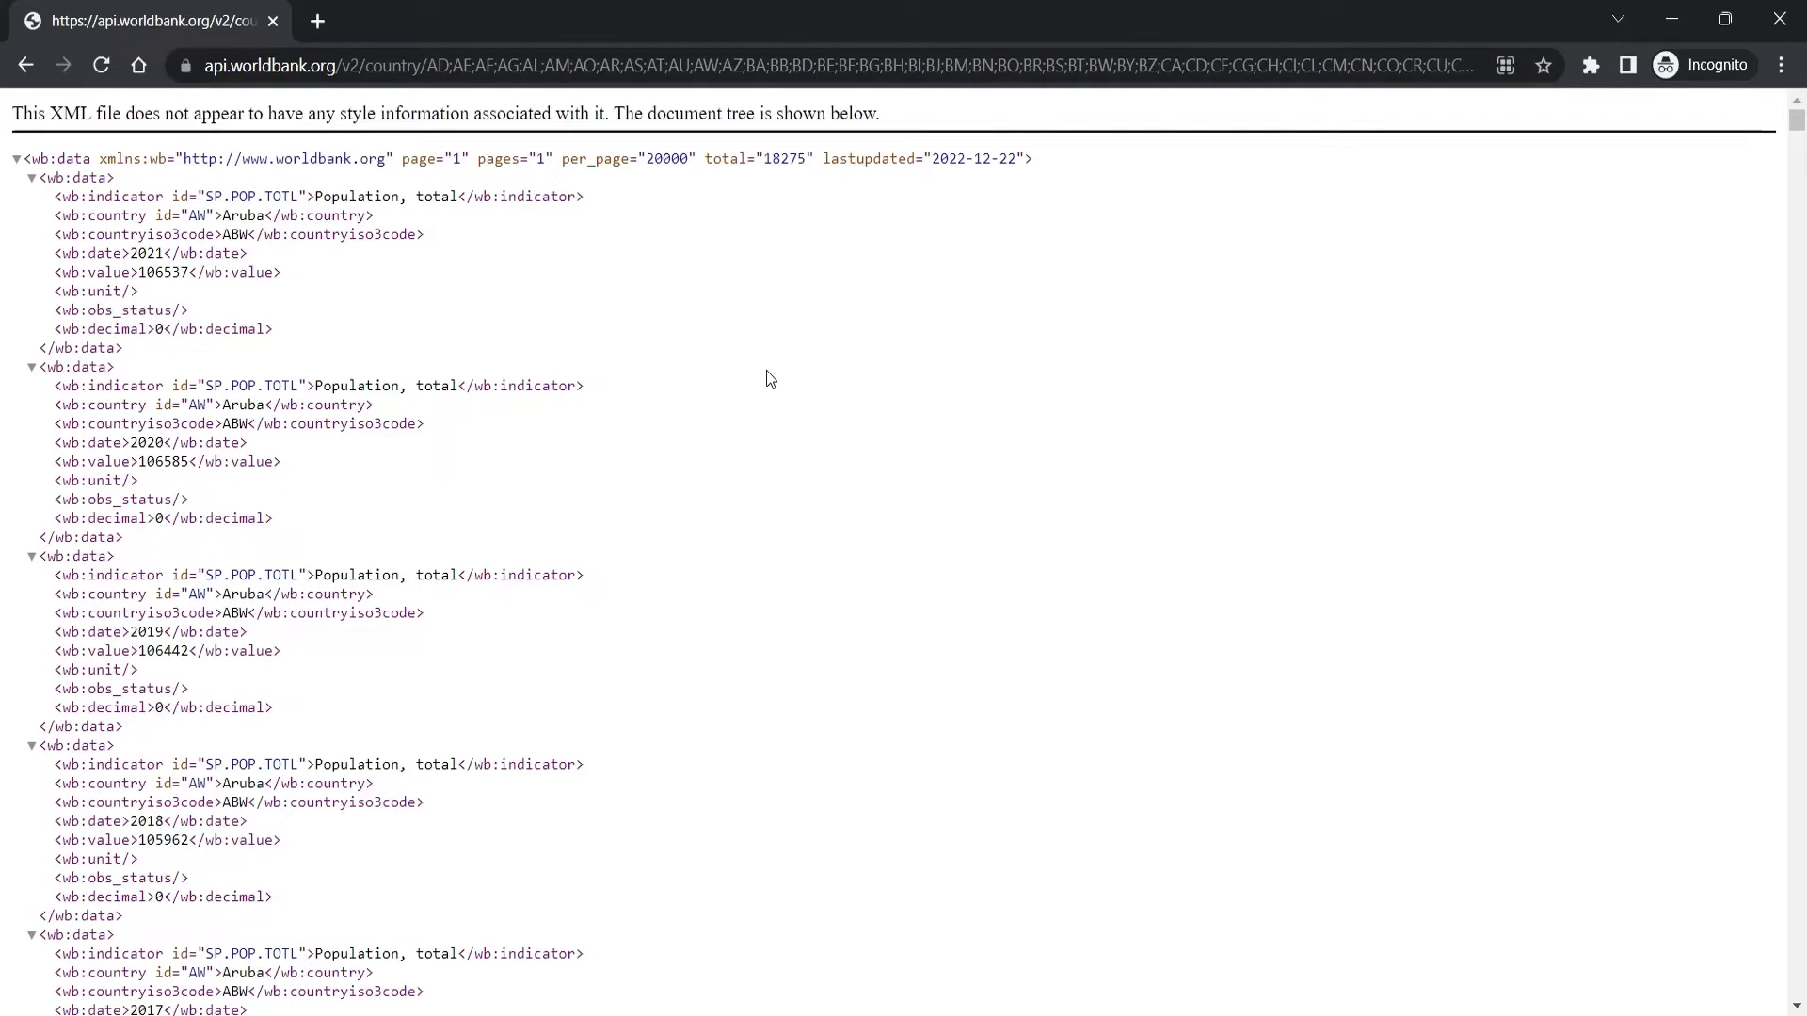
- Copy the full World Bank API URL from the browser and connect to it in Power BI Desktop as a basic Web source
click(698, 78)
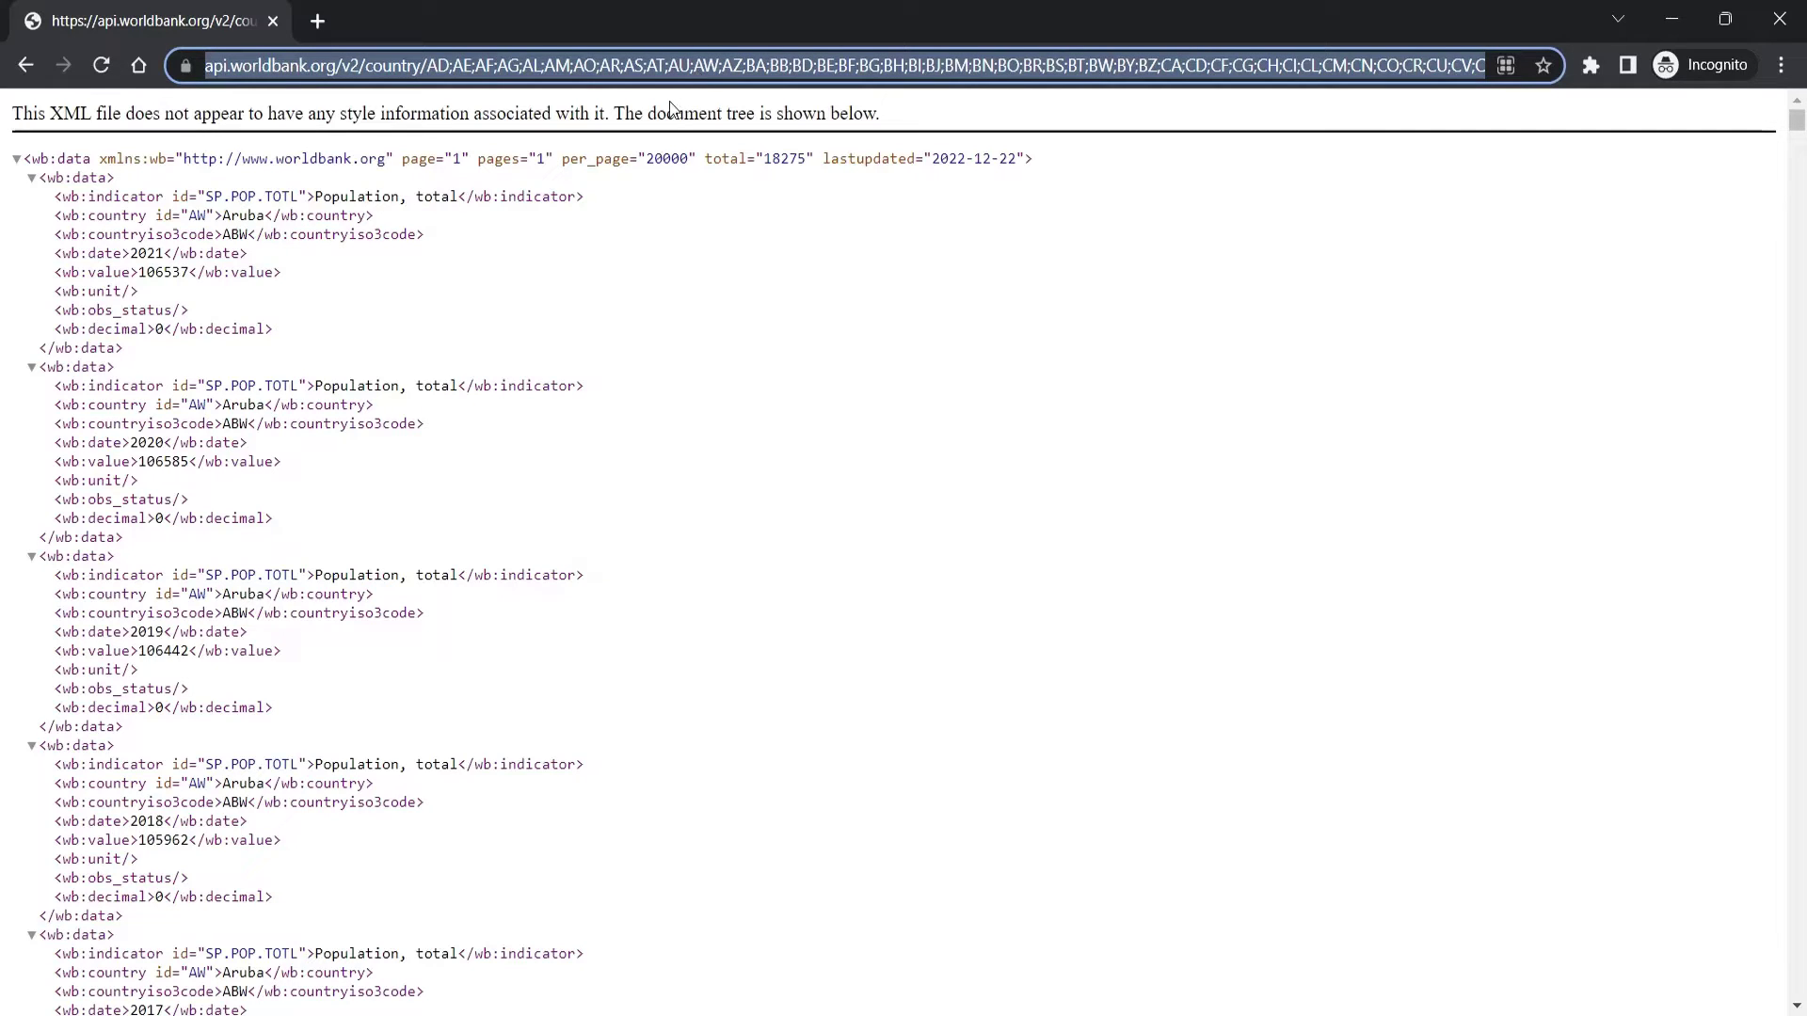
key(alt+Tab)
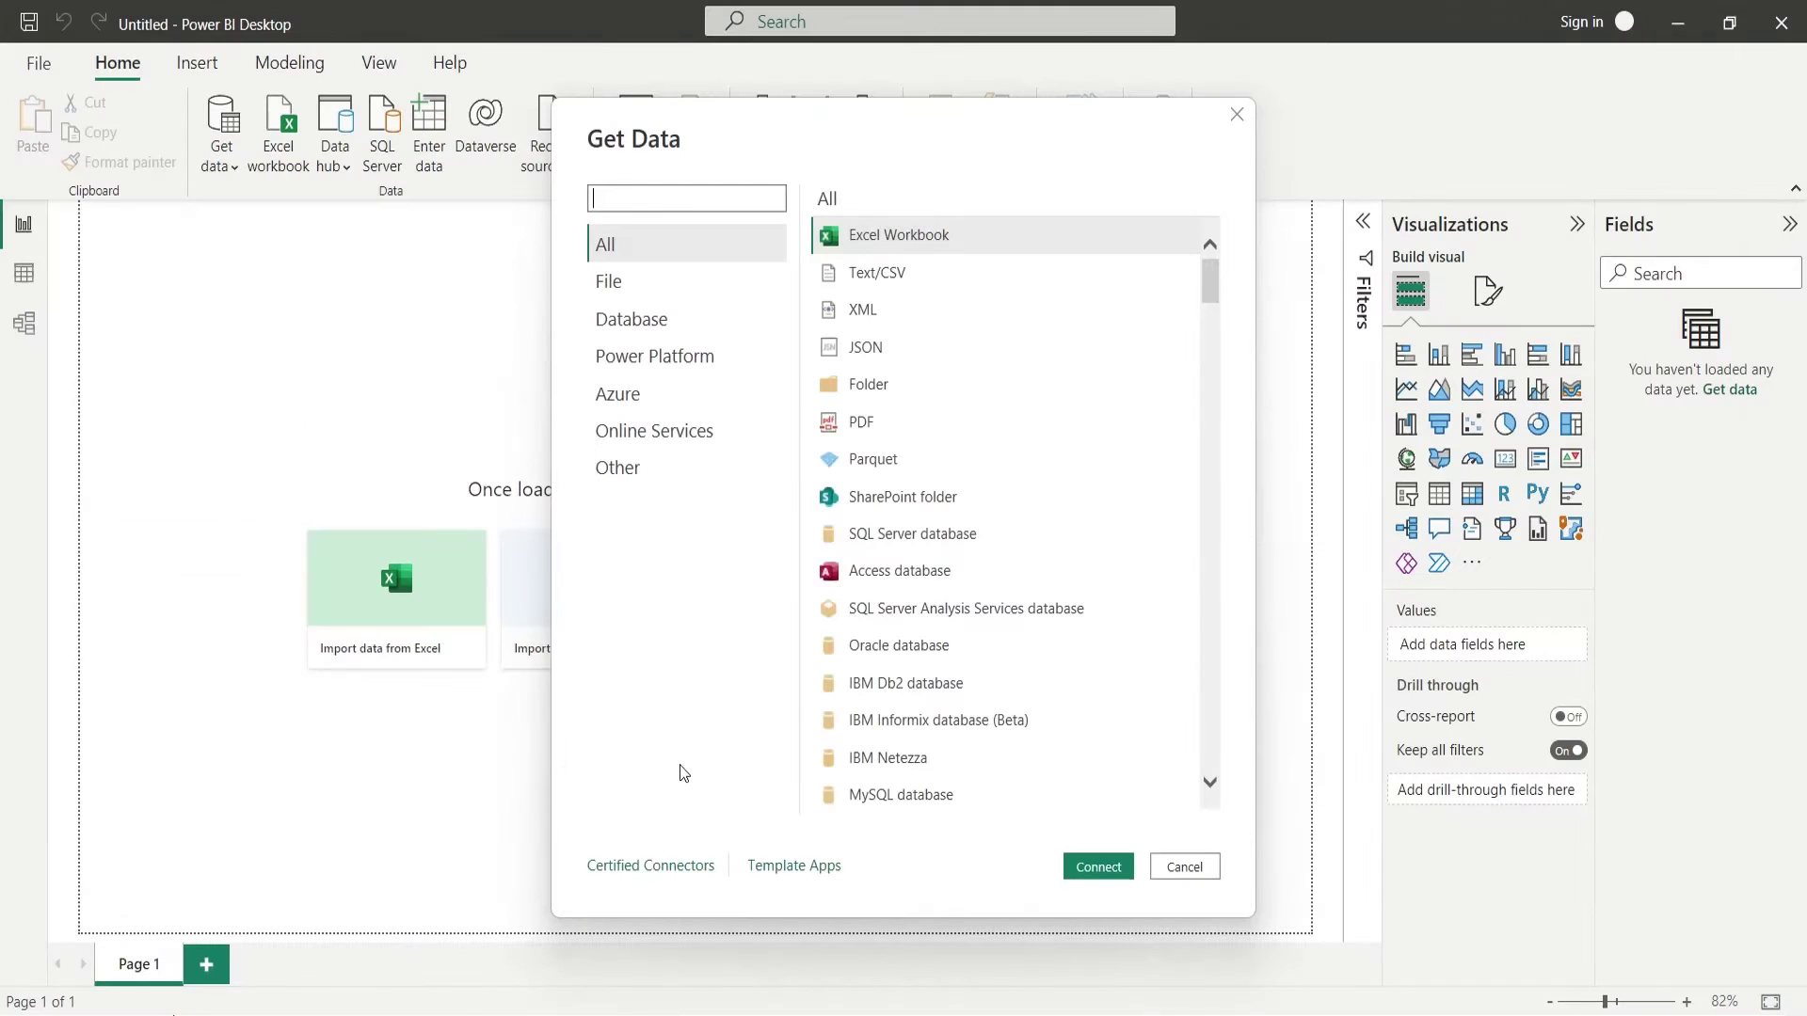
click(603, 473)
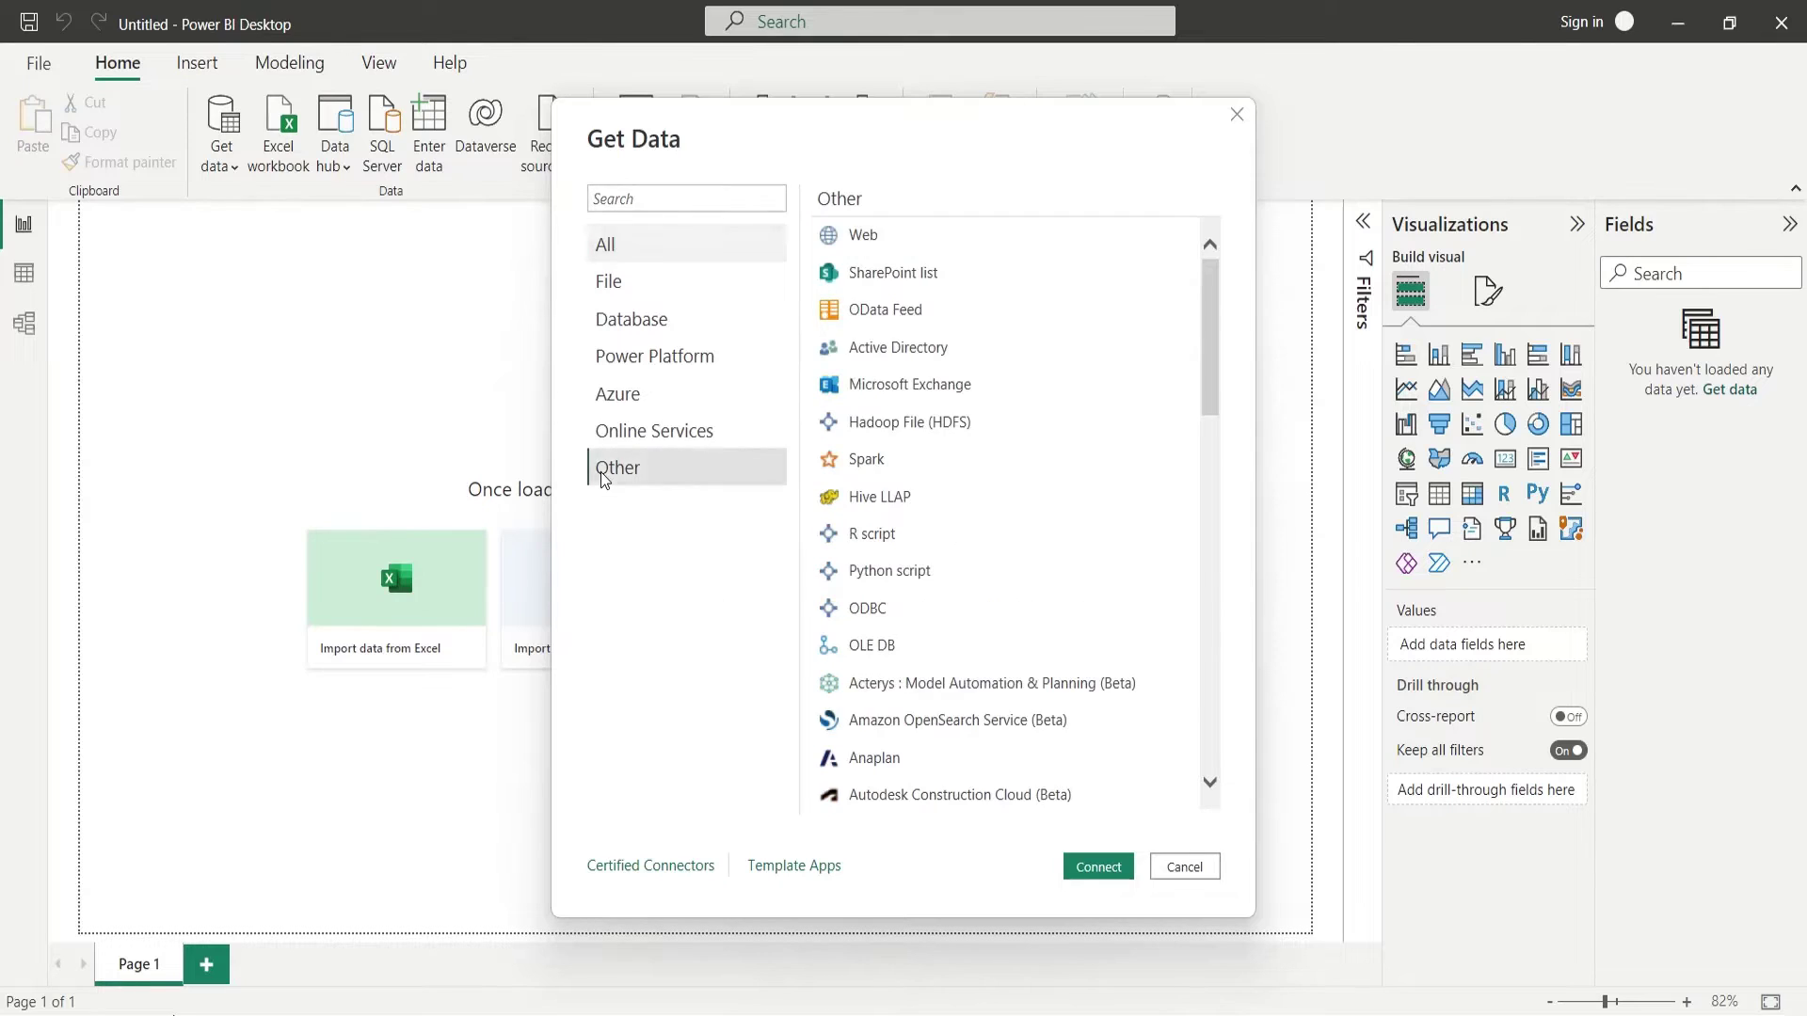
click(859, 236)
click(1119, 877)
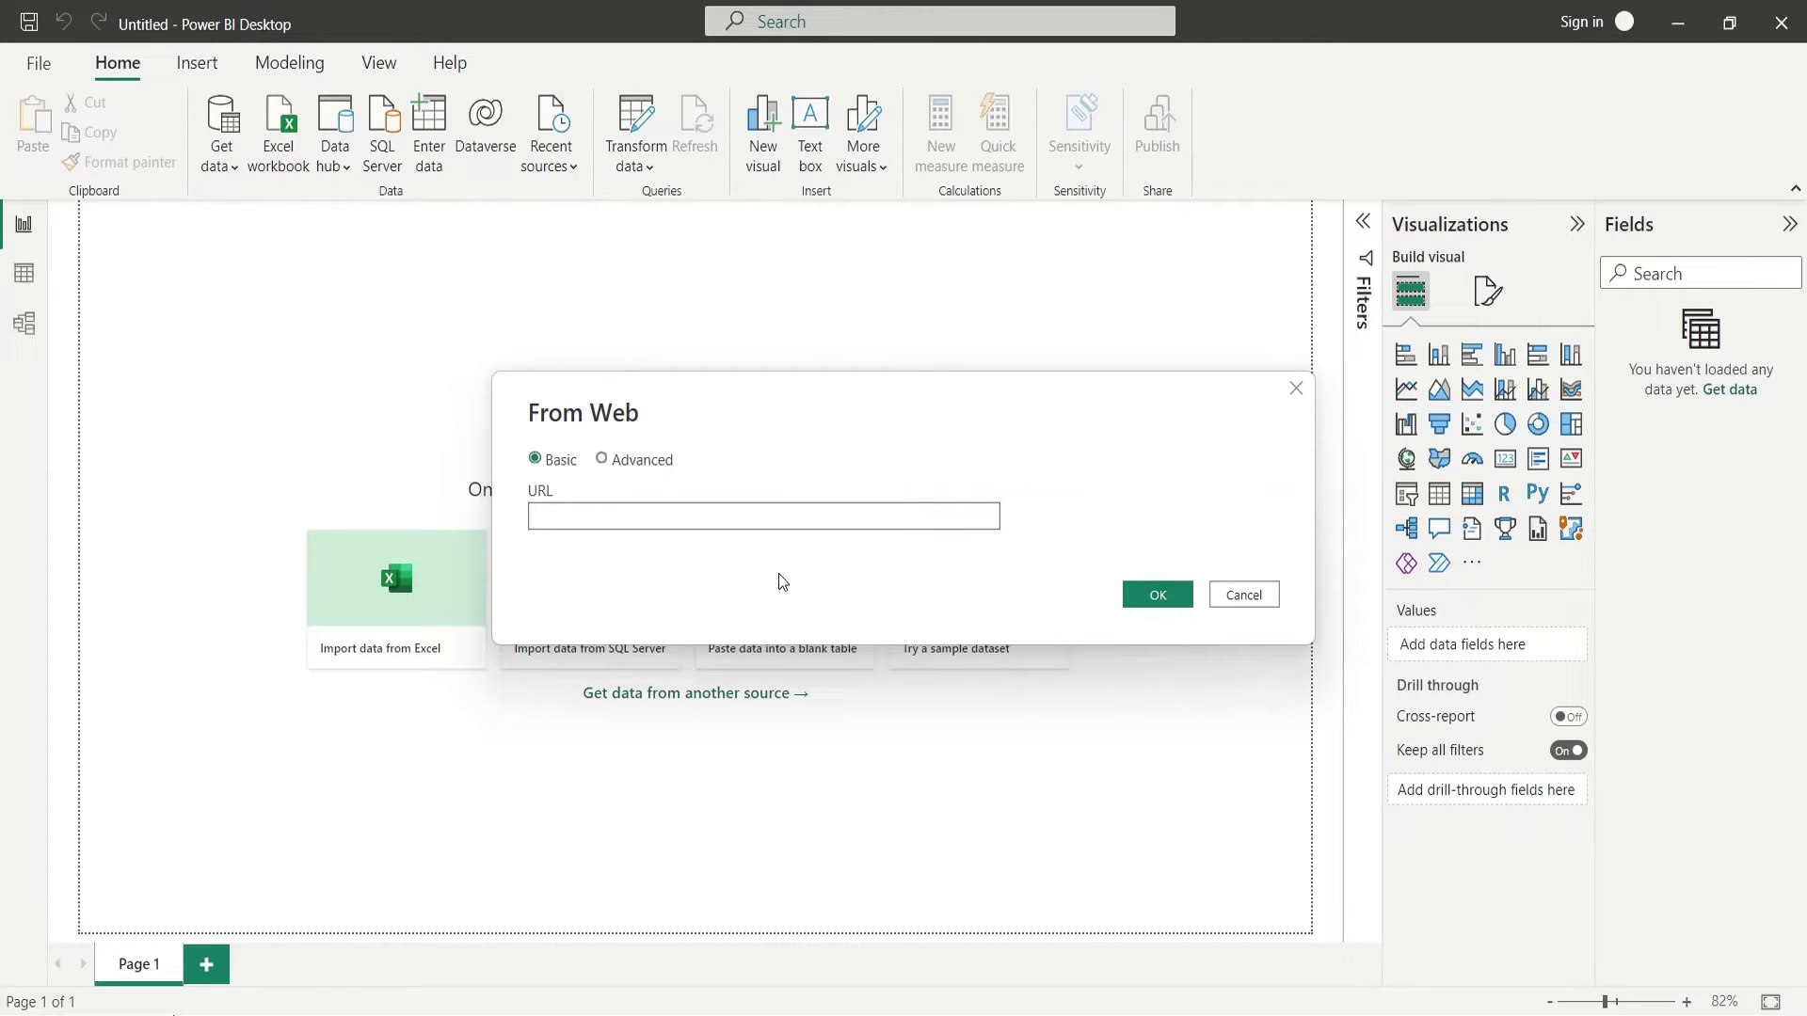
key(ctrl+v)
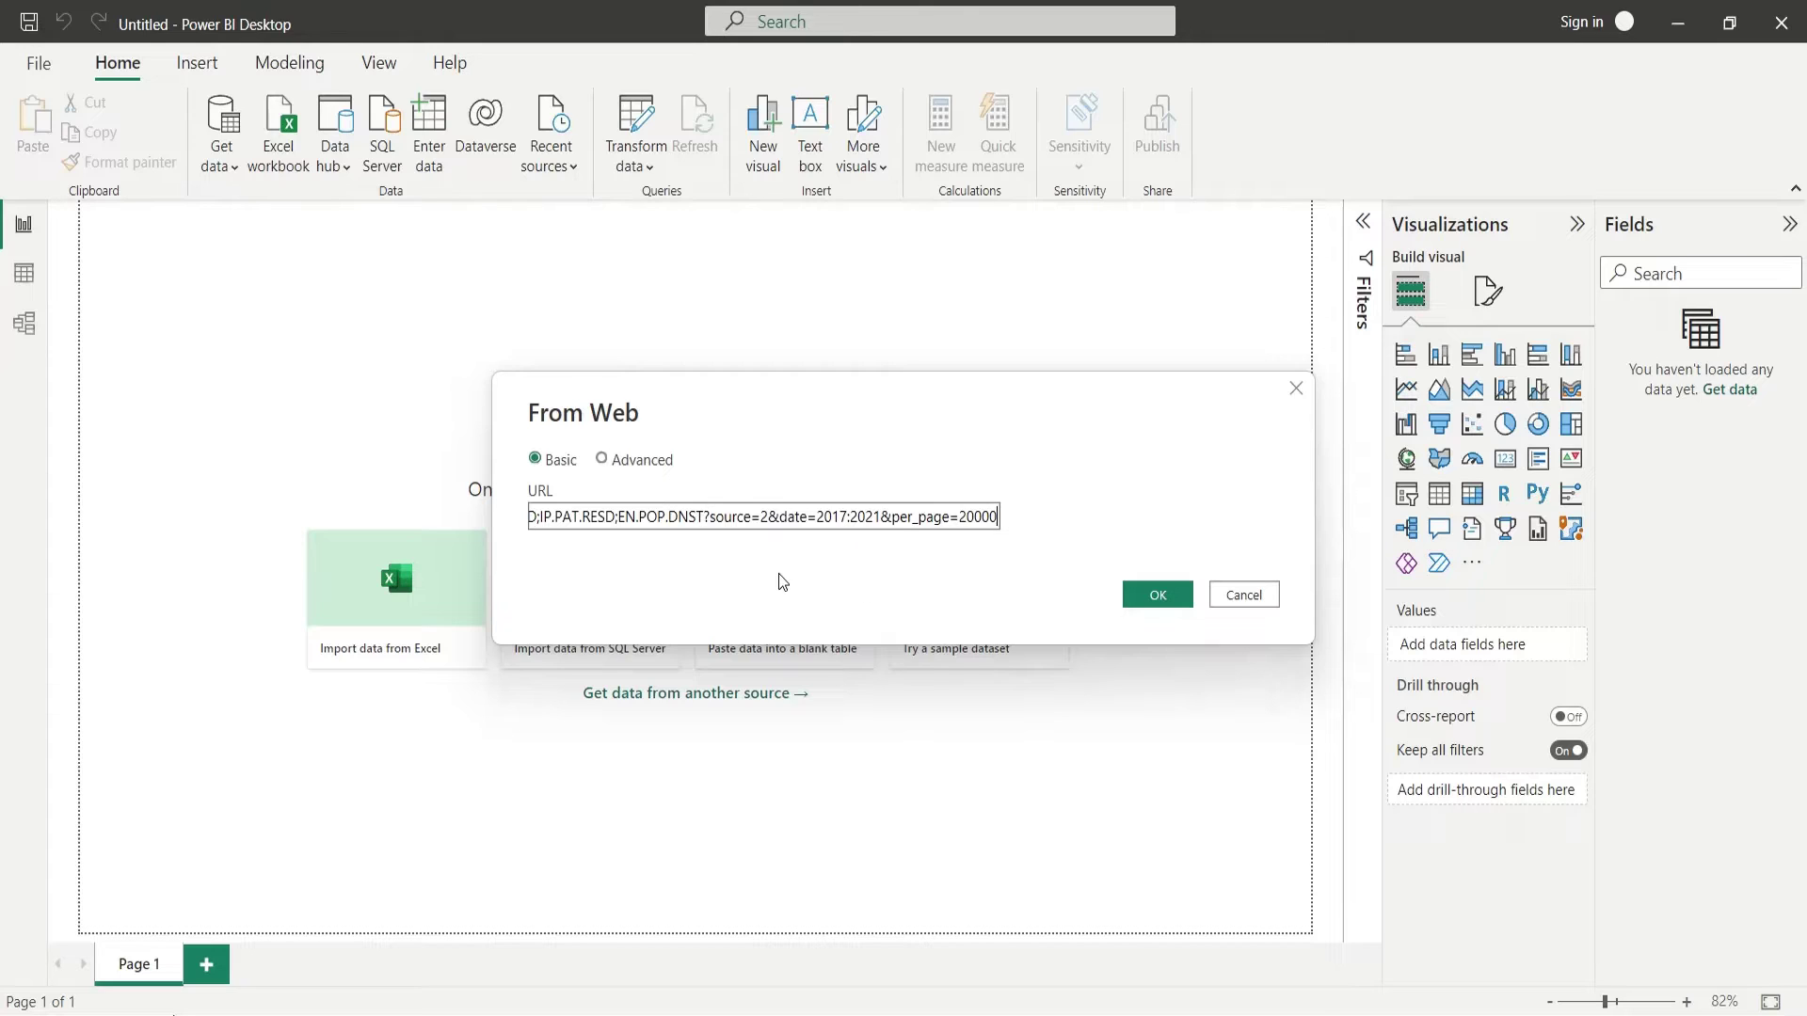
click(1152, 603)
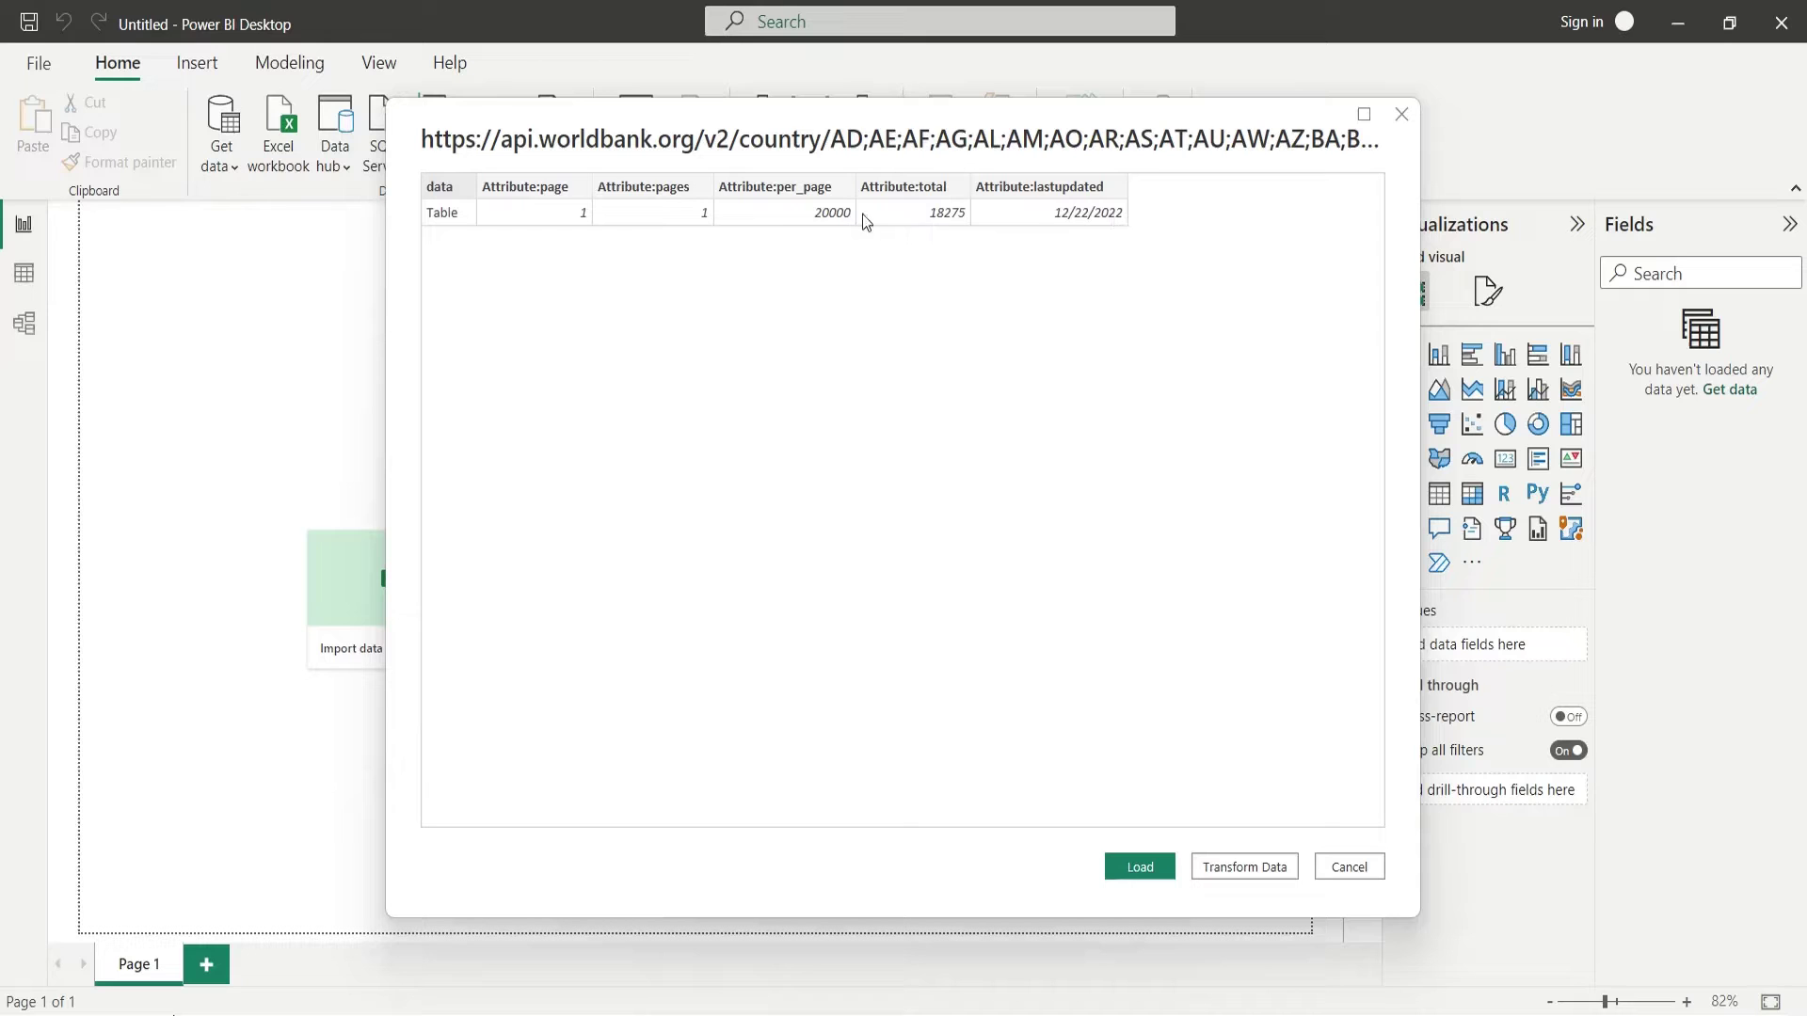
- Open the previewed web data for transformation and drill into the nested table in the data column
click(1236, 866)
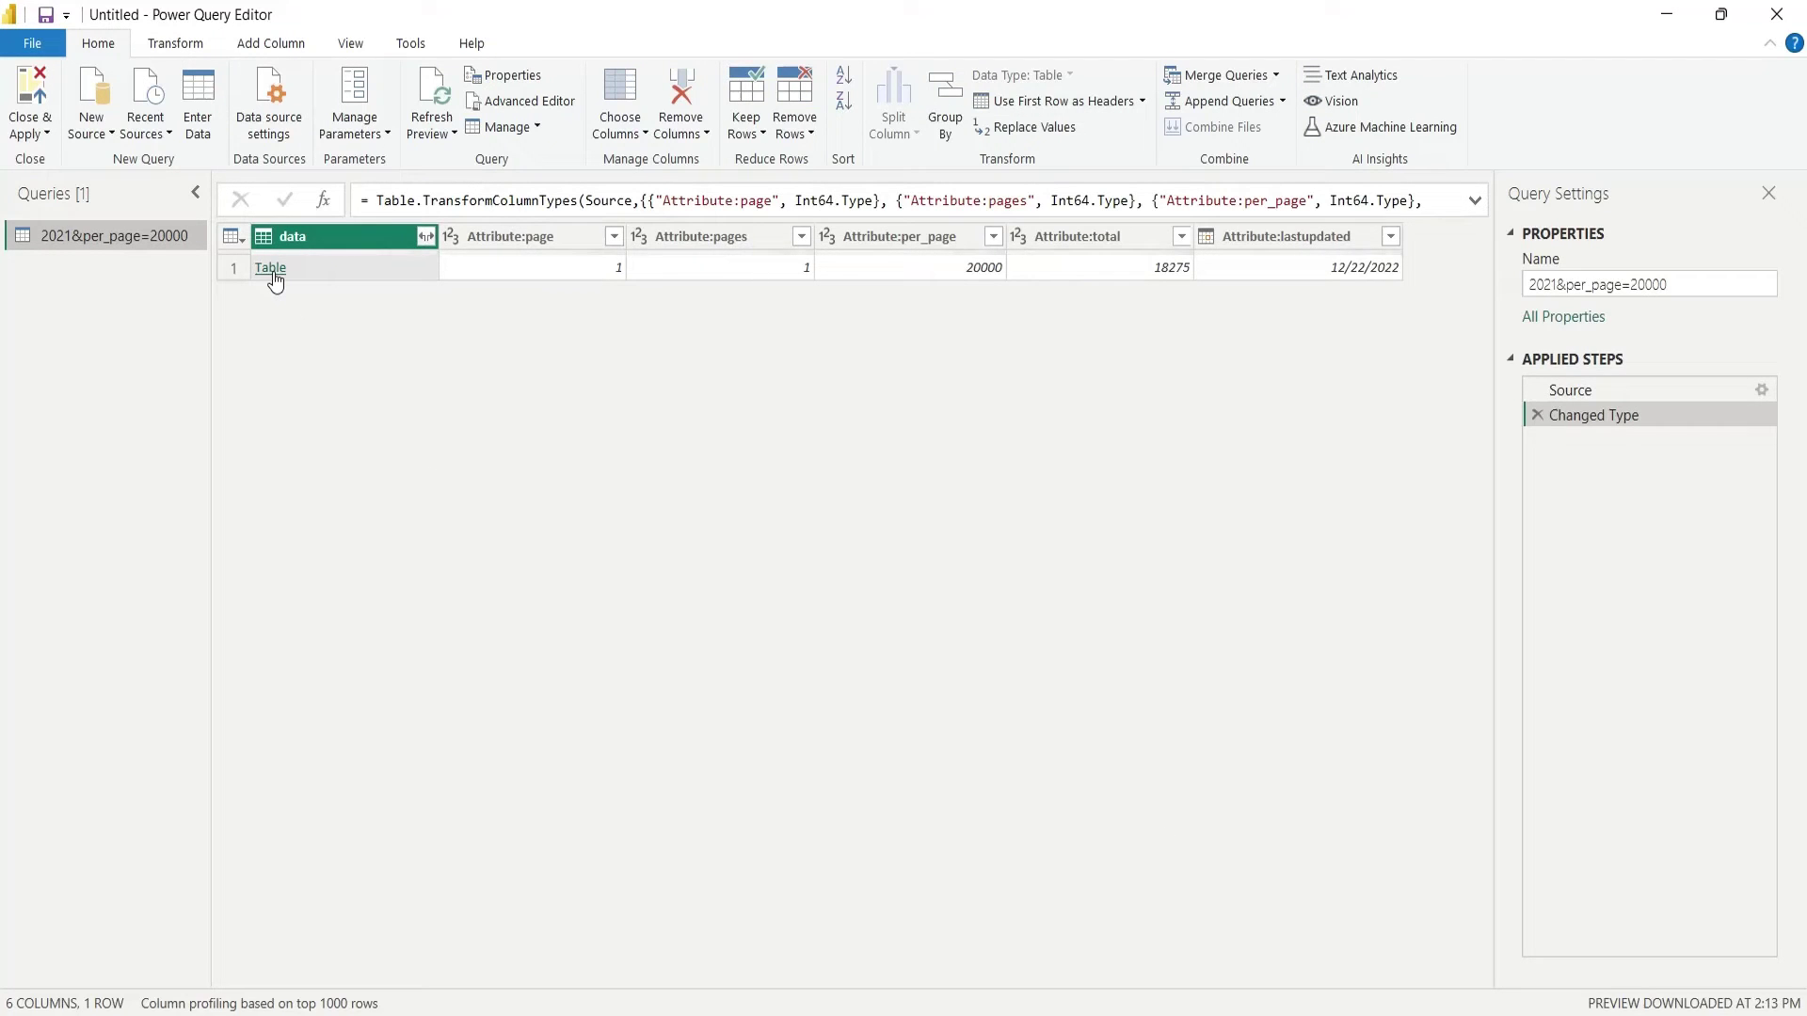
click(272, 270)
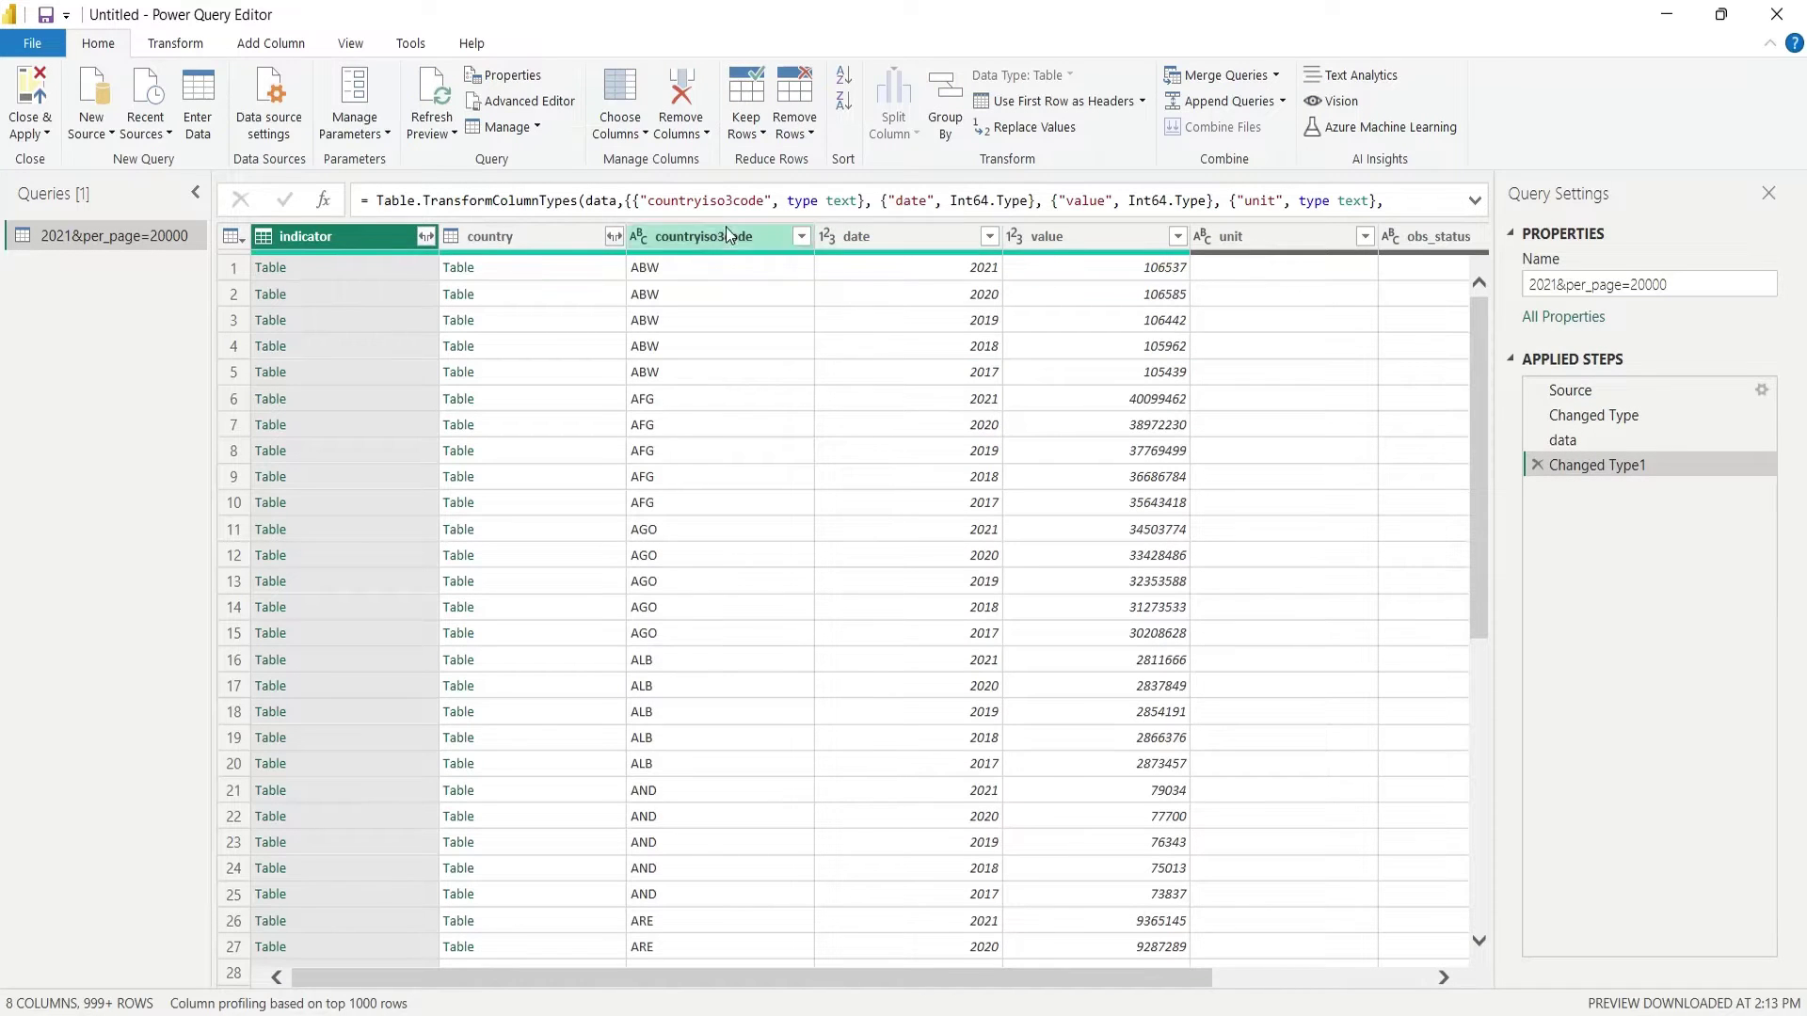
- Expand the indicator and country columns into their Element:Text and Attribute:id fields, keeping the original column names as prefixes
click(428, 236)
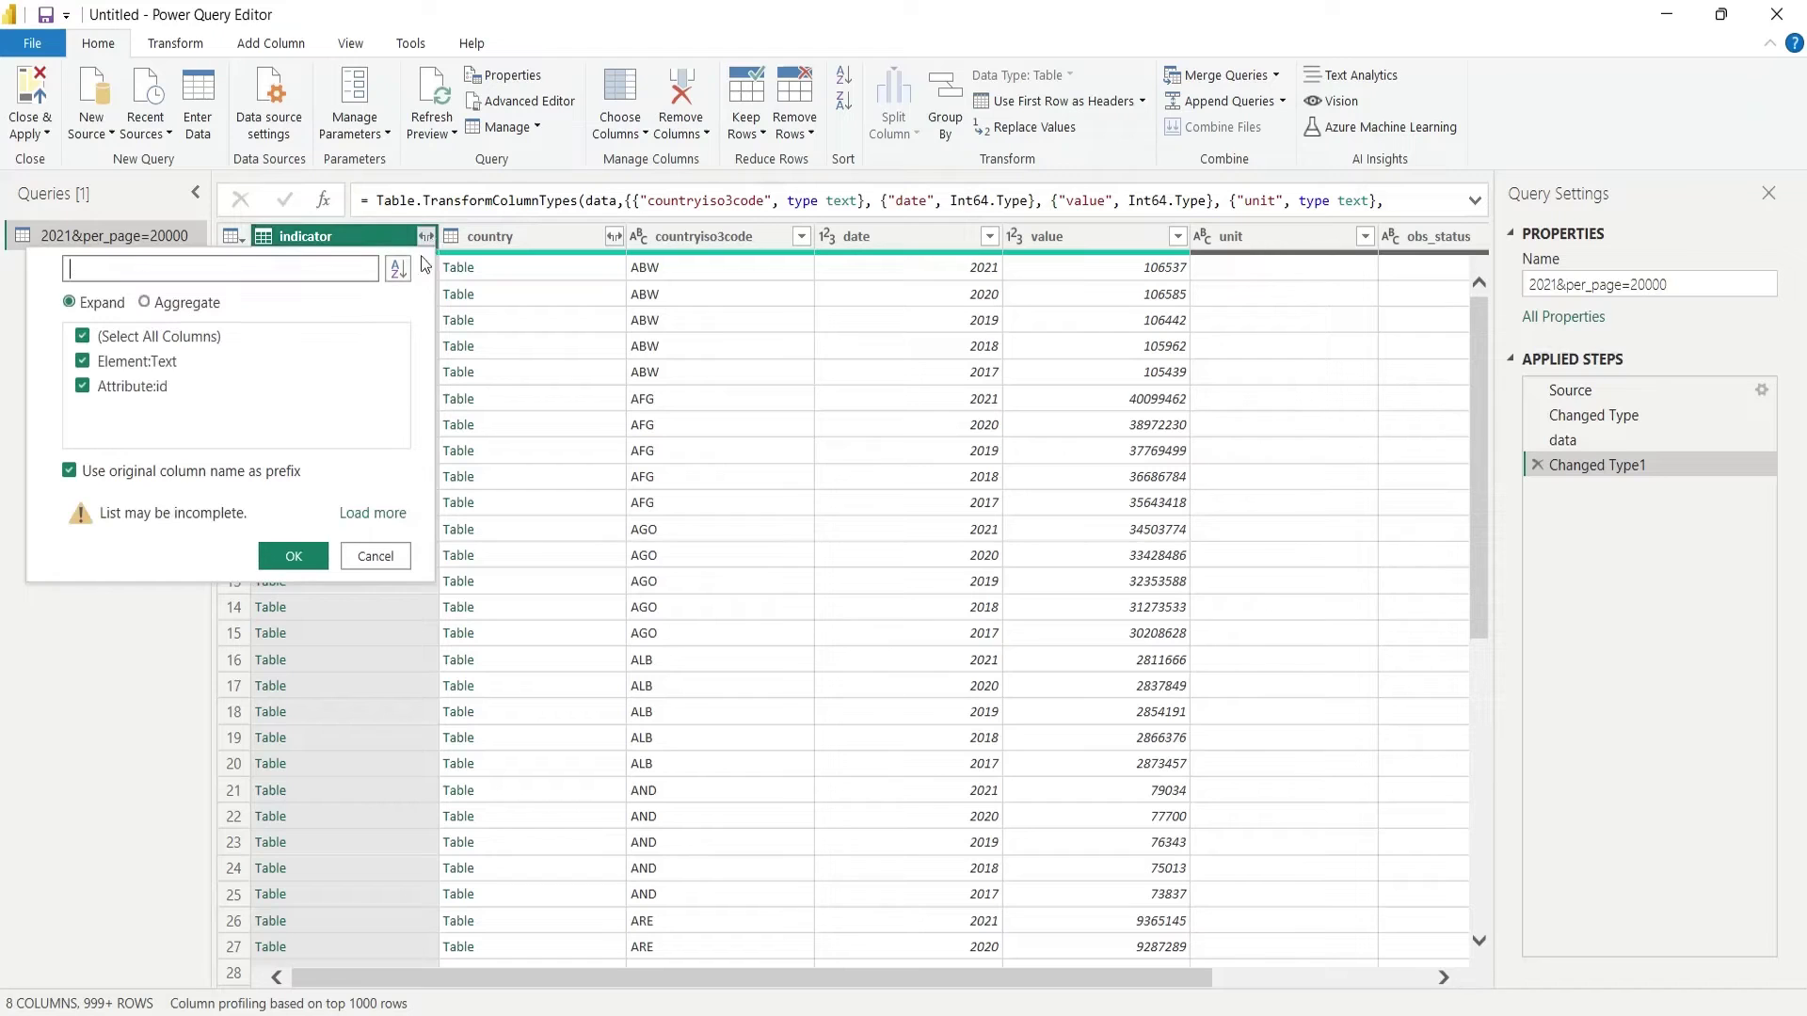
click(291, 554)
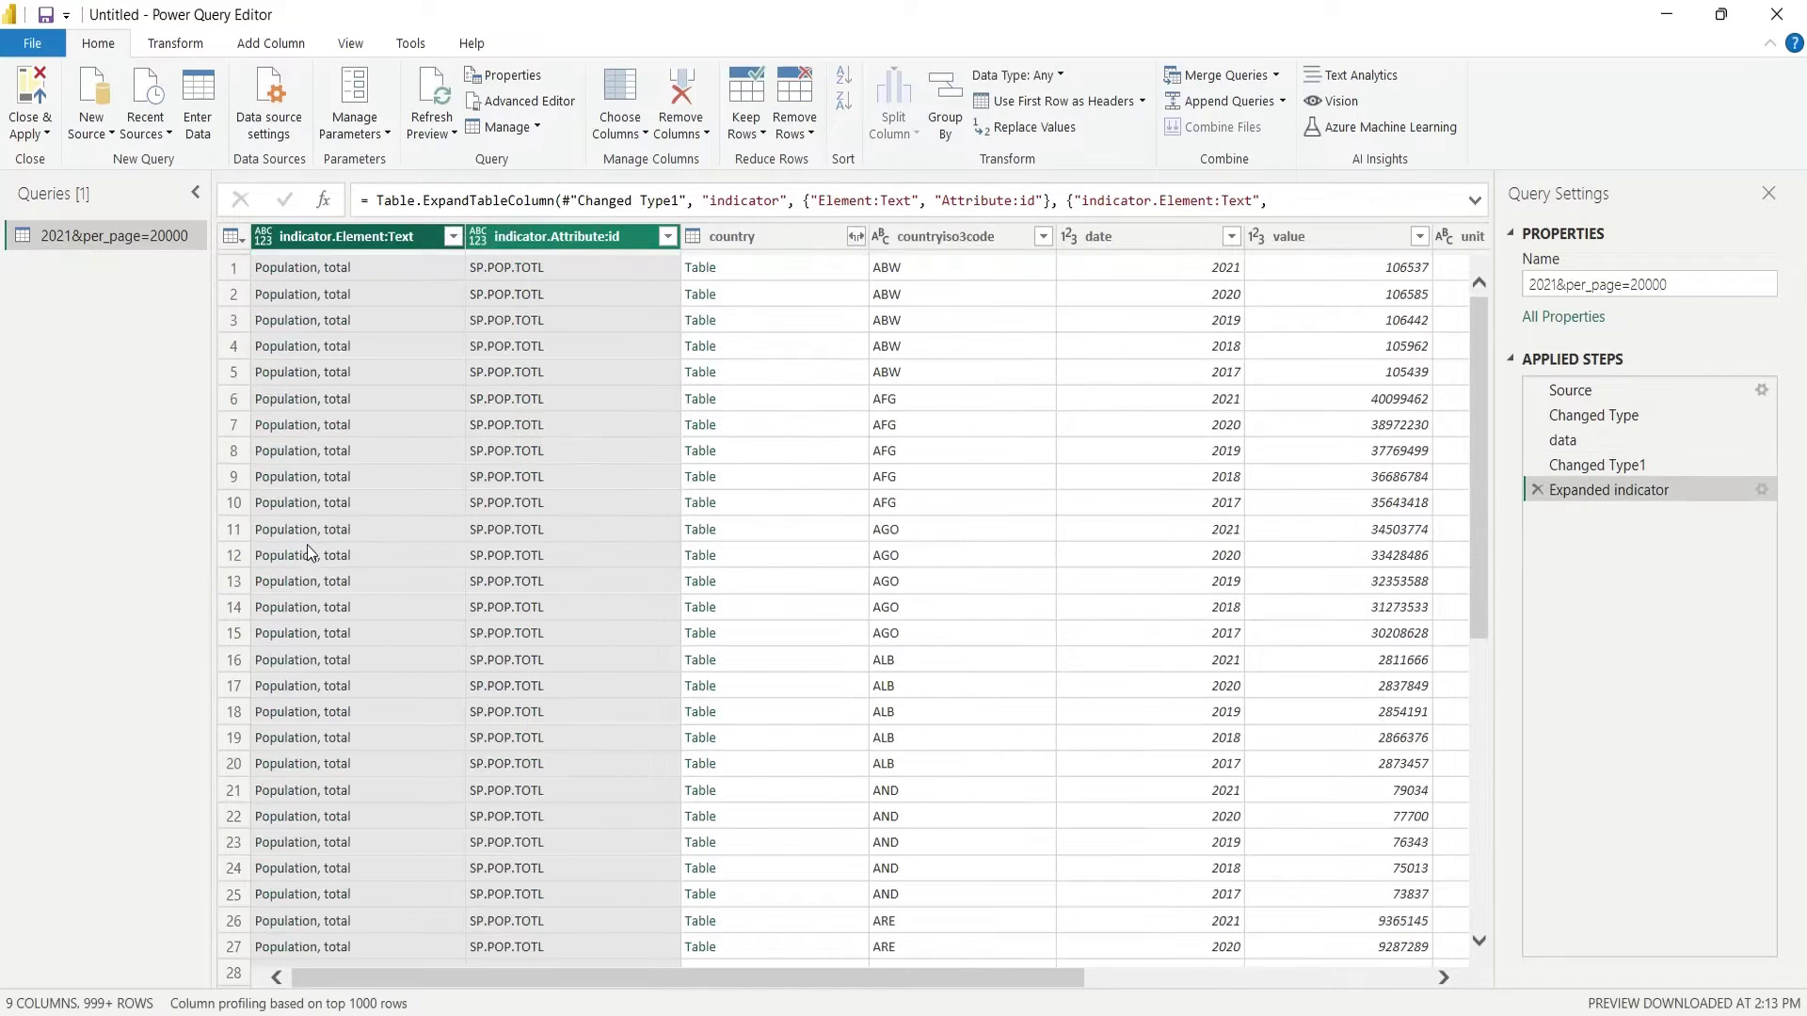
click(857, 239)
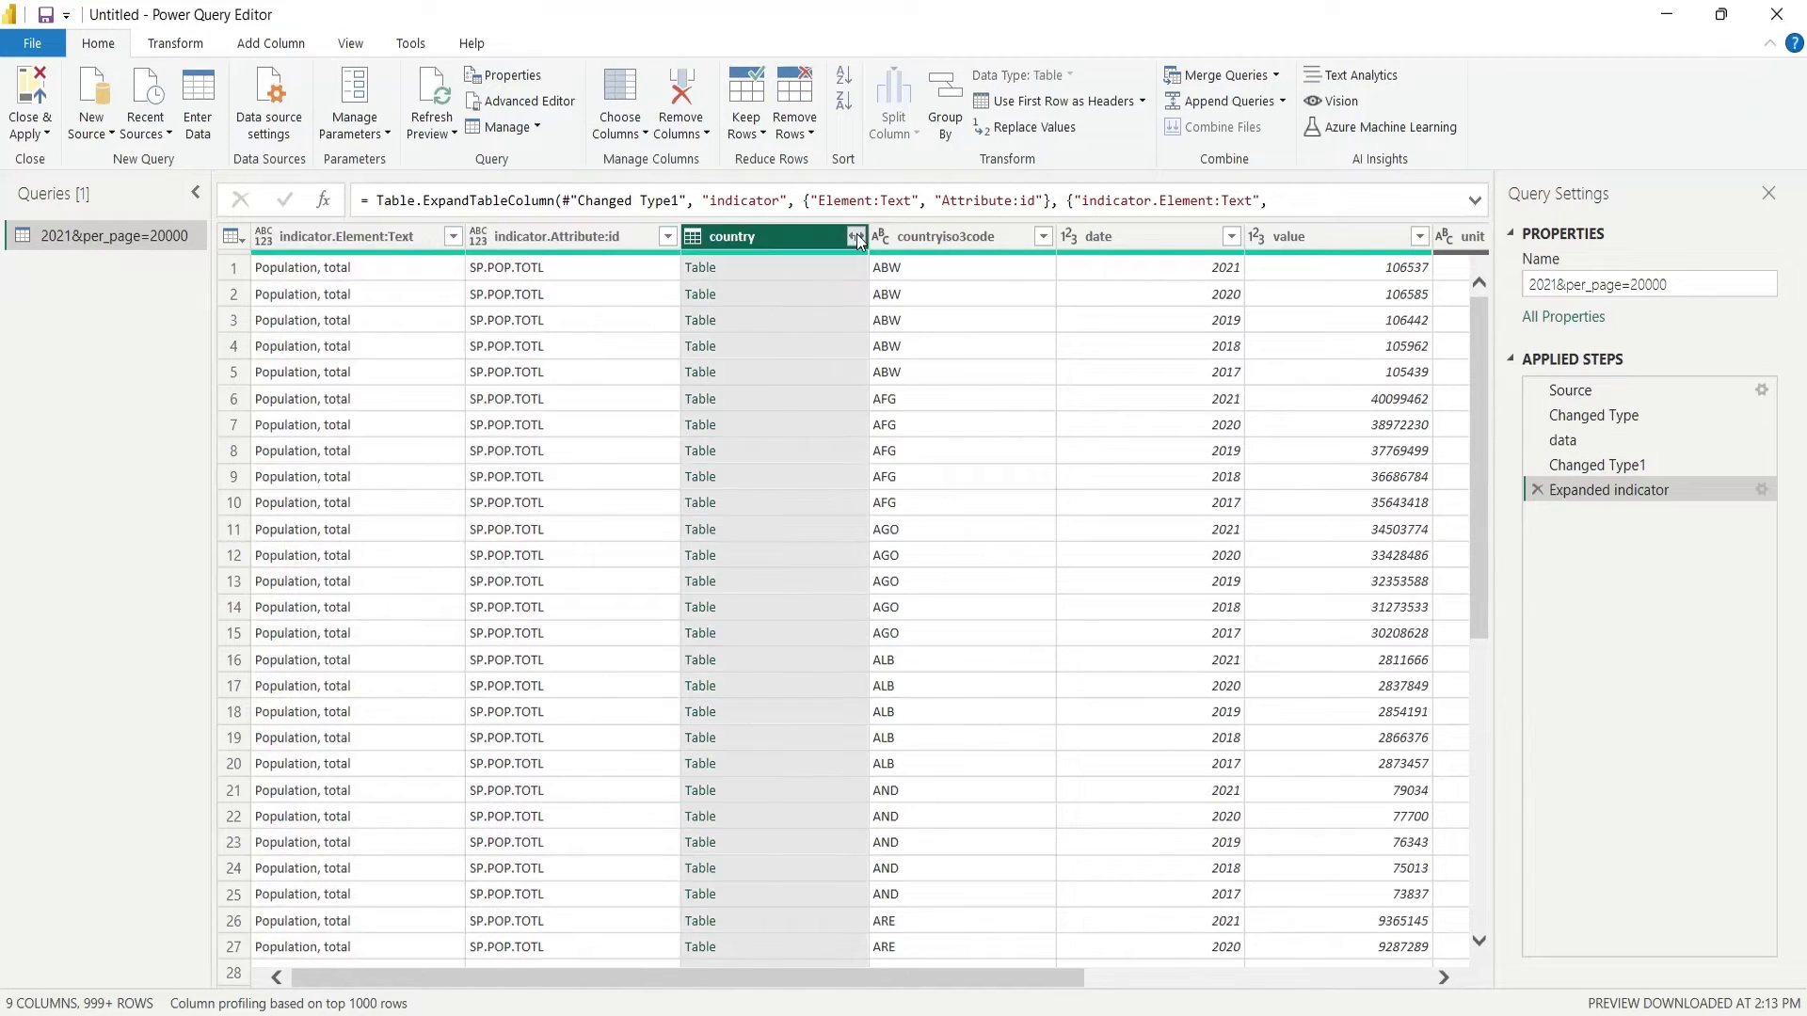
click(723, 557)
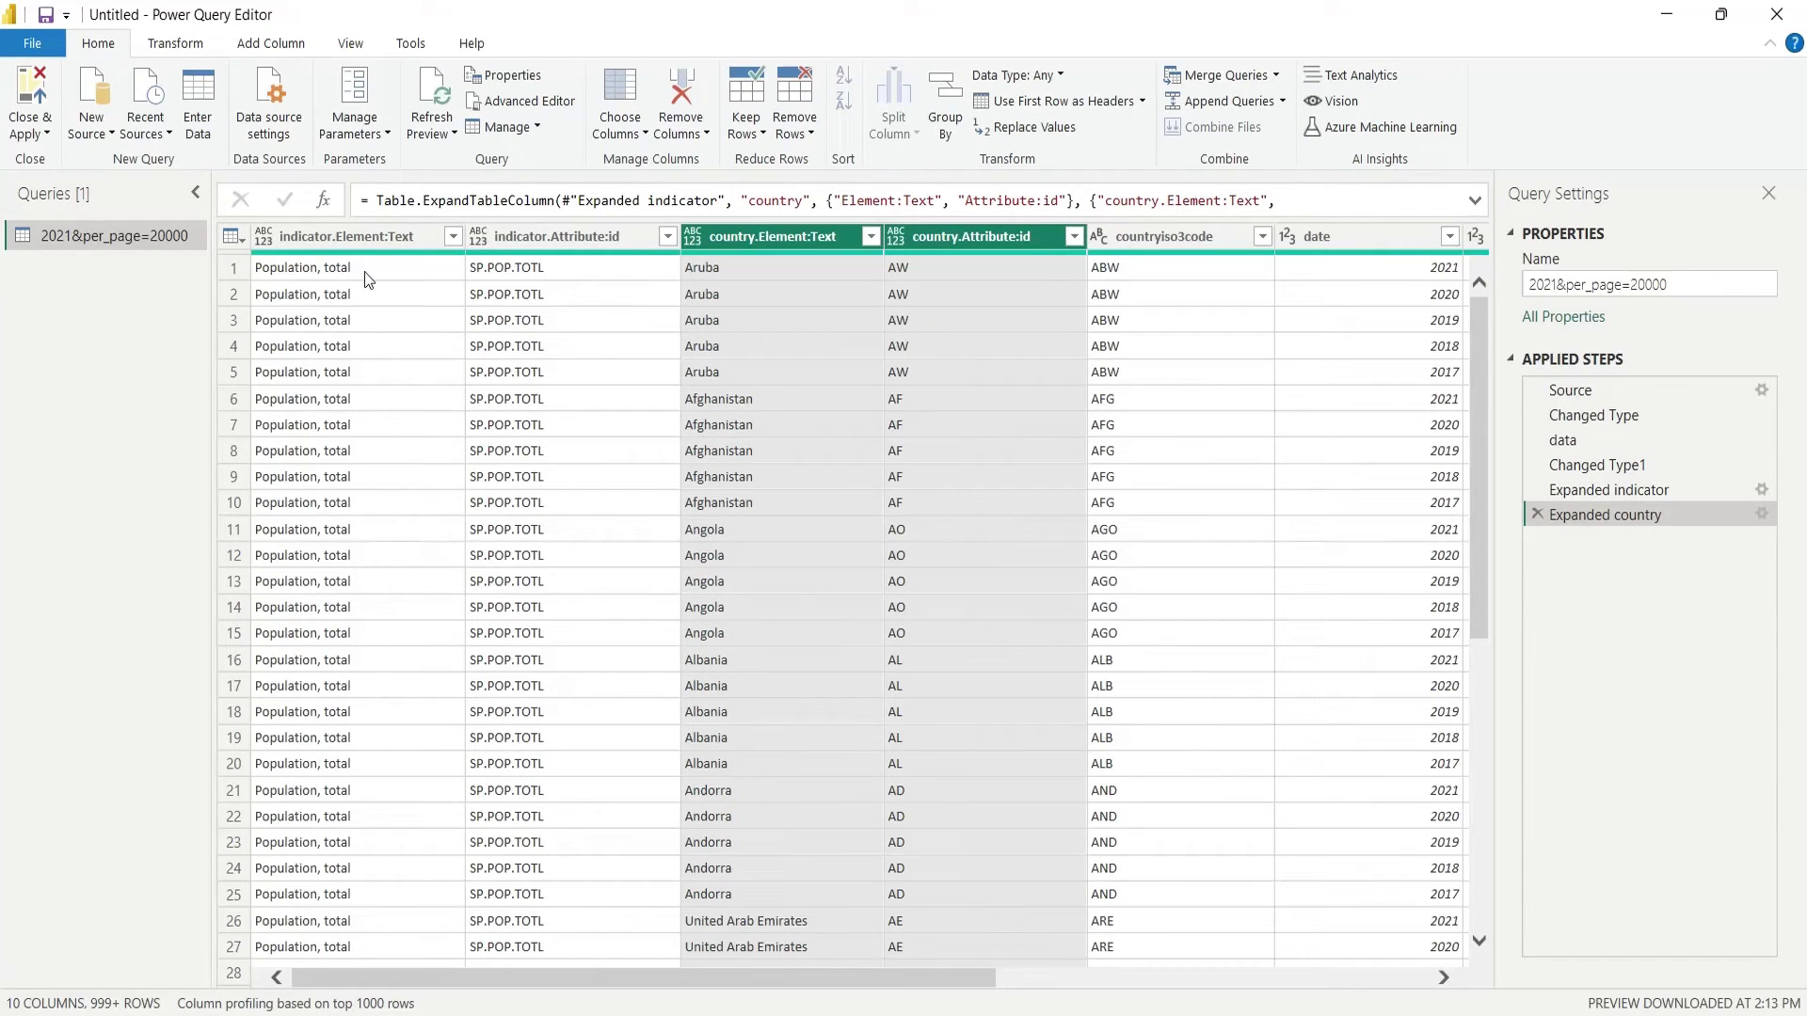
- Rename the query as WB Data and load it into the report by closing and applying the changes
click(390, 240)
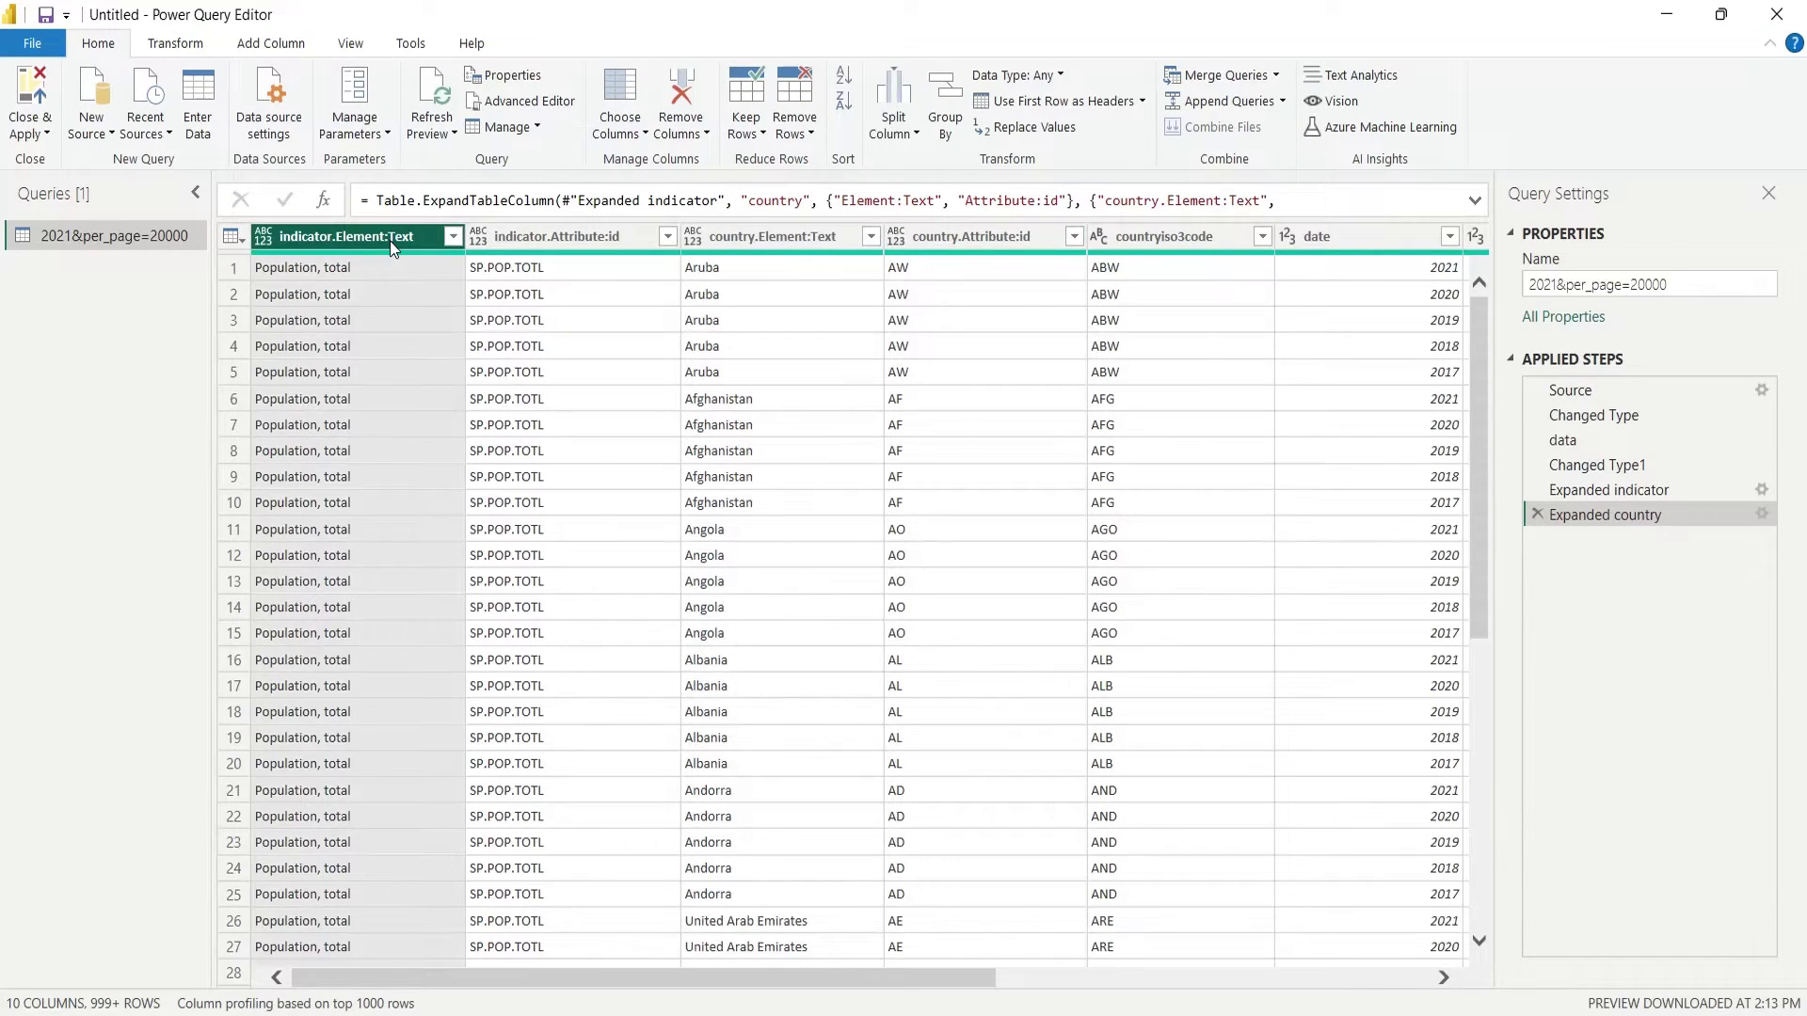
mouse_move(1714, 284)
mouse_down()
mouse_move(1735, 283)
mouse_move(1354, 283)
mouse_up()
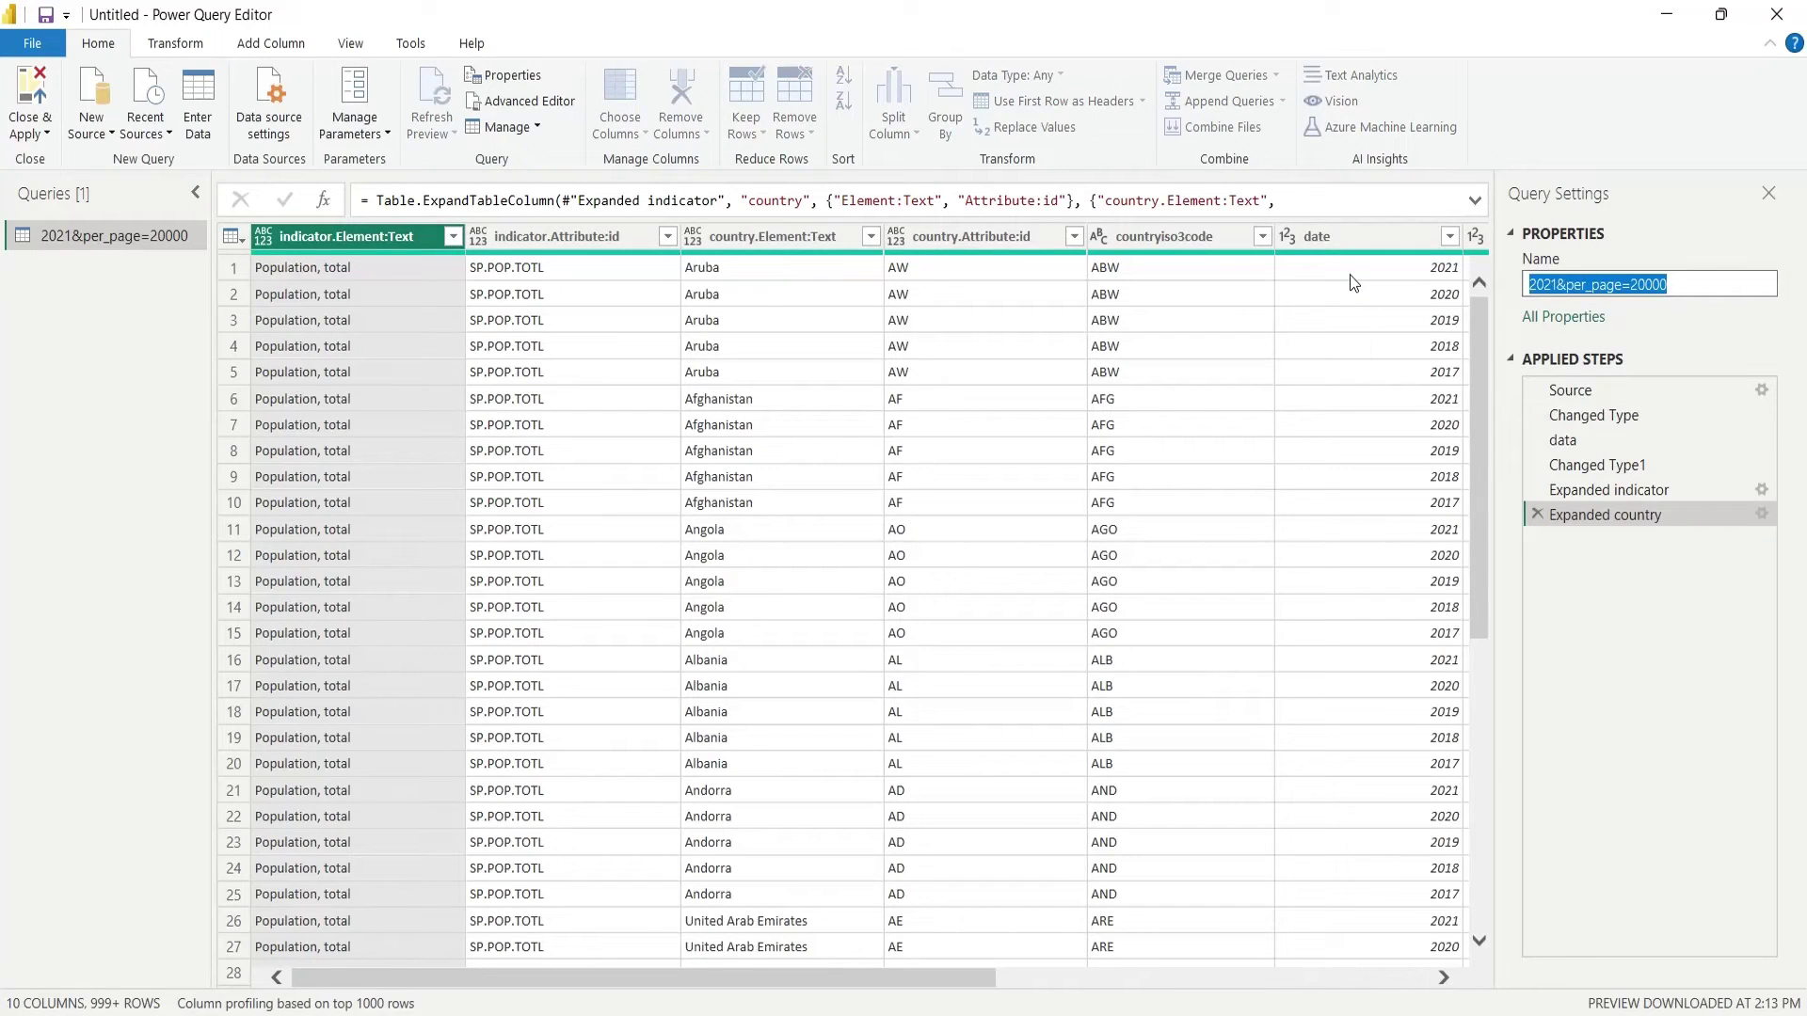
text(WB Data)
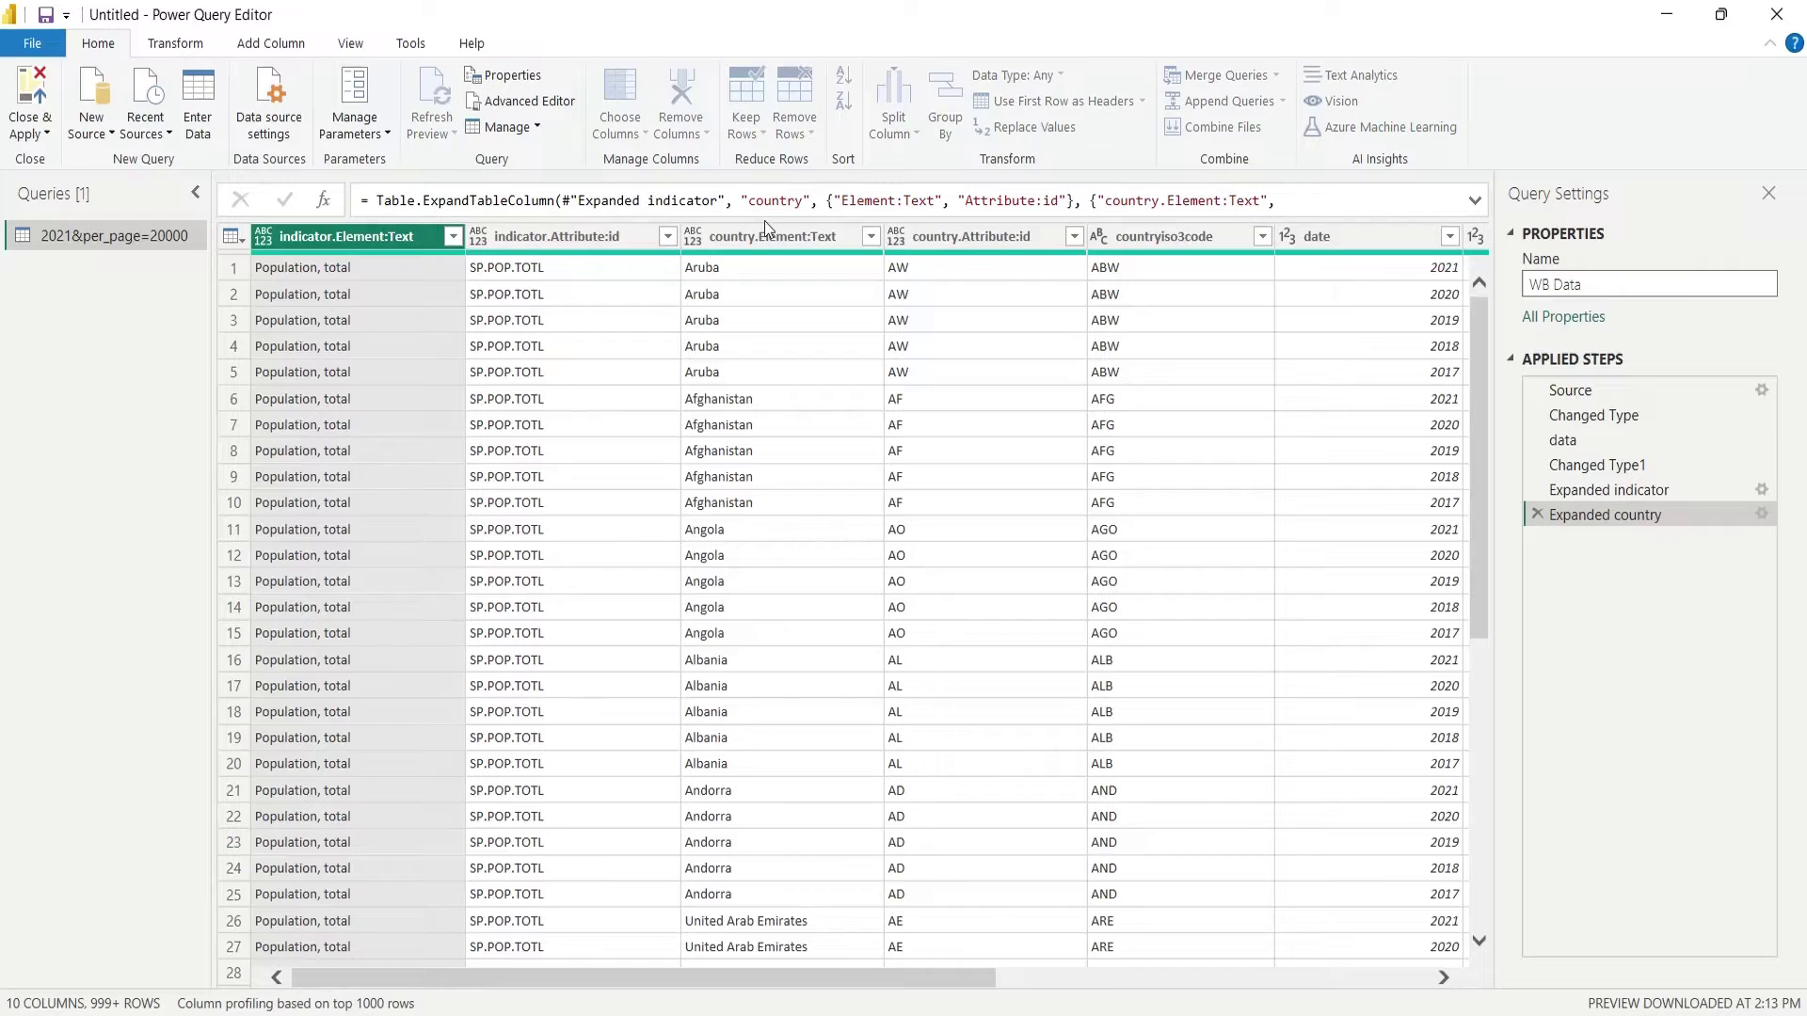
click(43, 84)
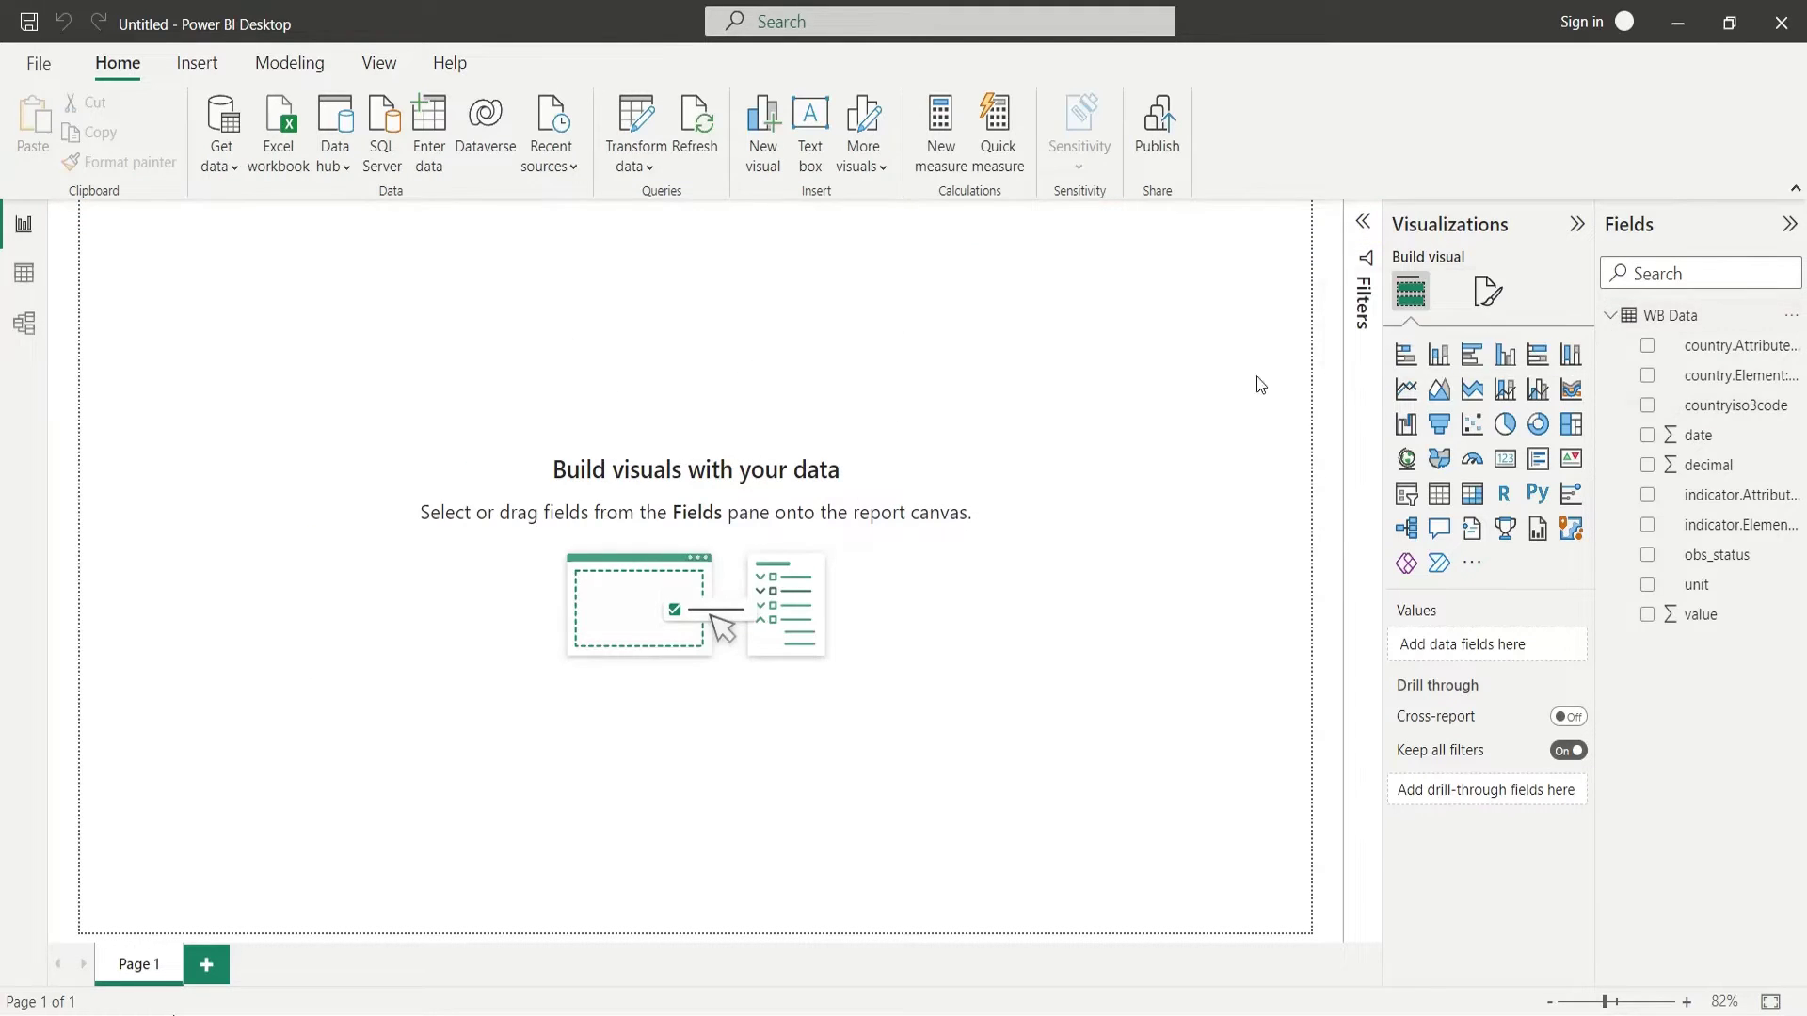
- Add the indicator.Element:Text field to the upper right of the canvas as a slicer with the Dropdown style
drag(1713, 530, 1133, 295)
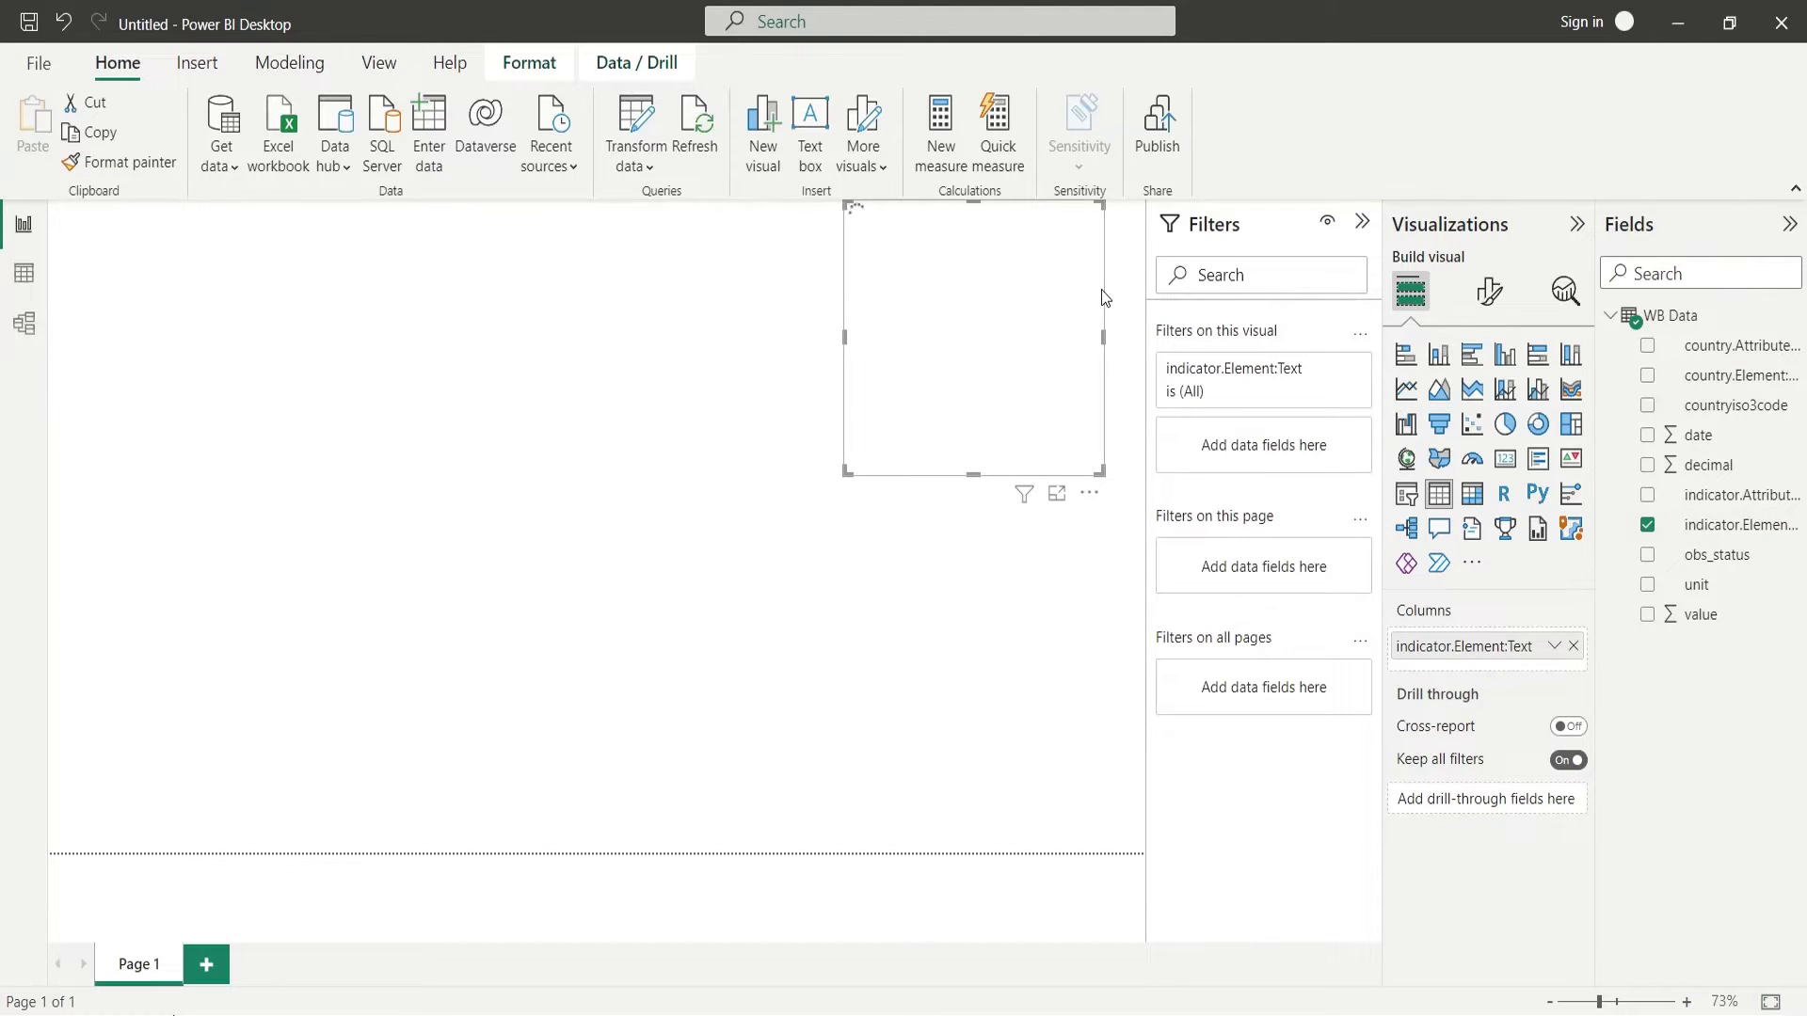
click(1112, 299)
click(1113, 299)
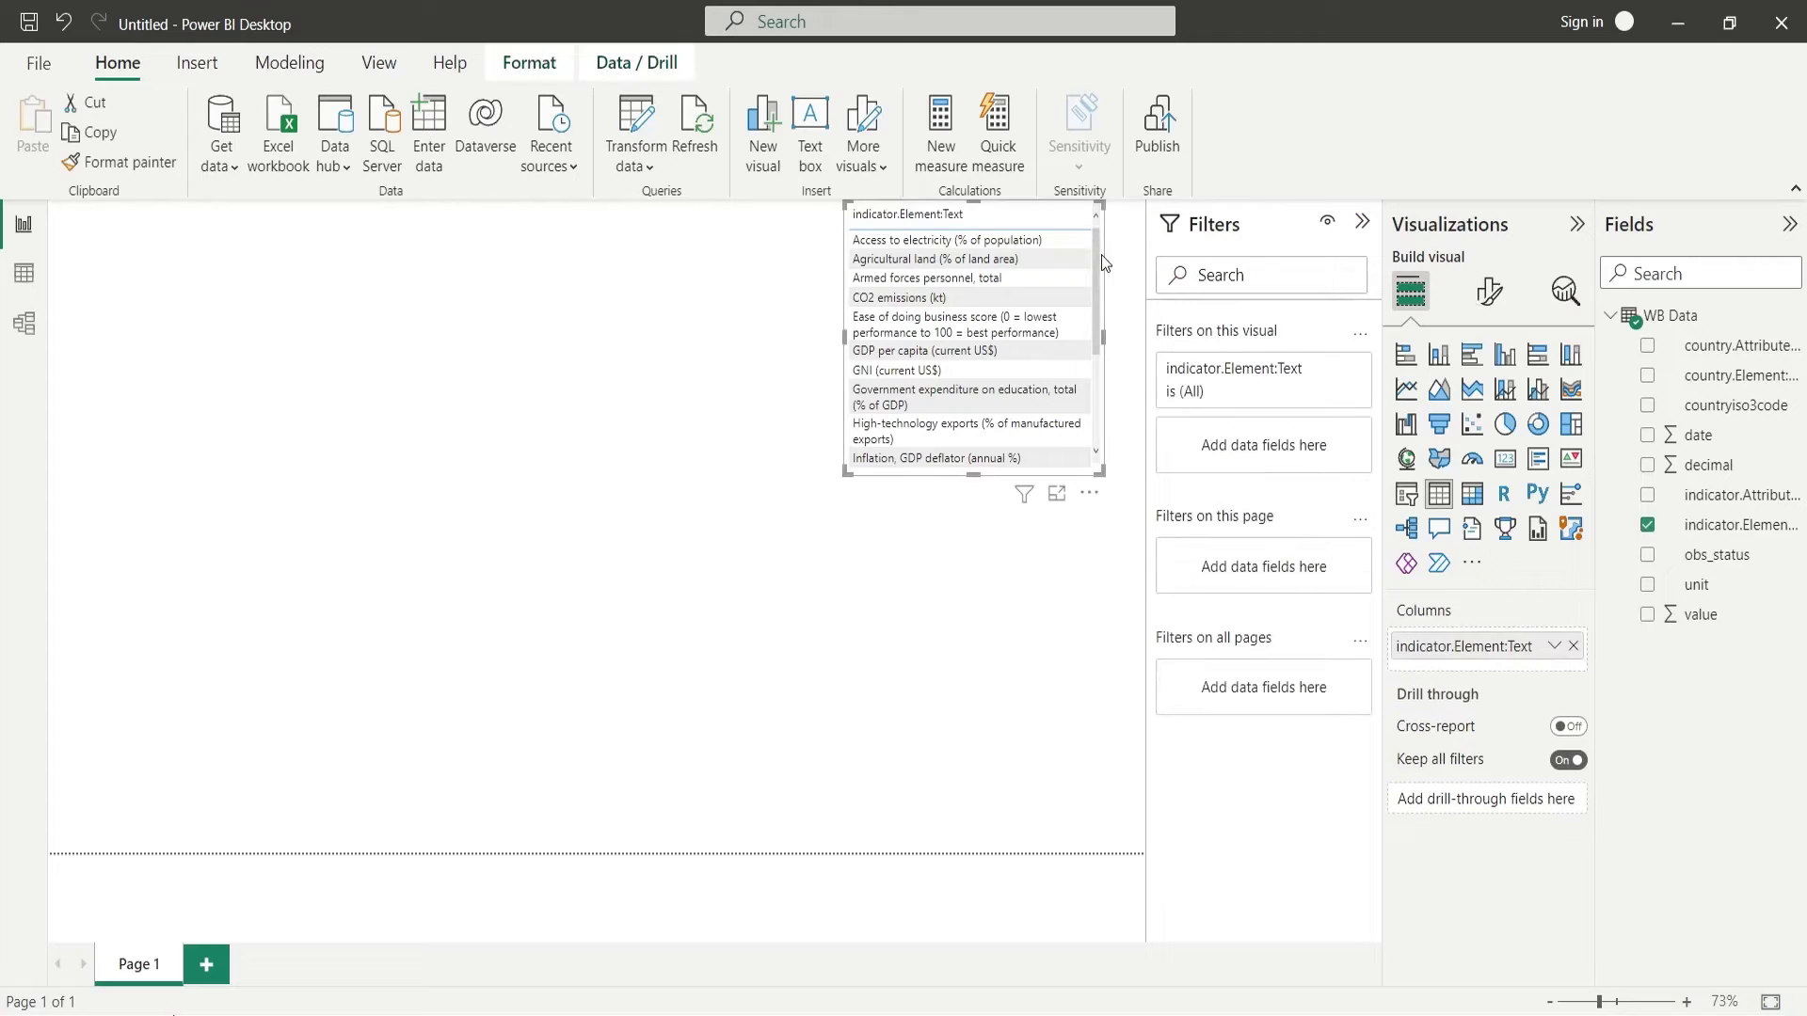
click(1408, 497)
click(1489, 292)
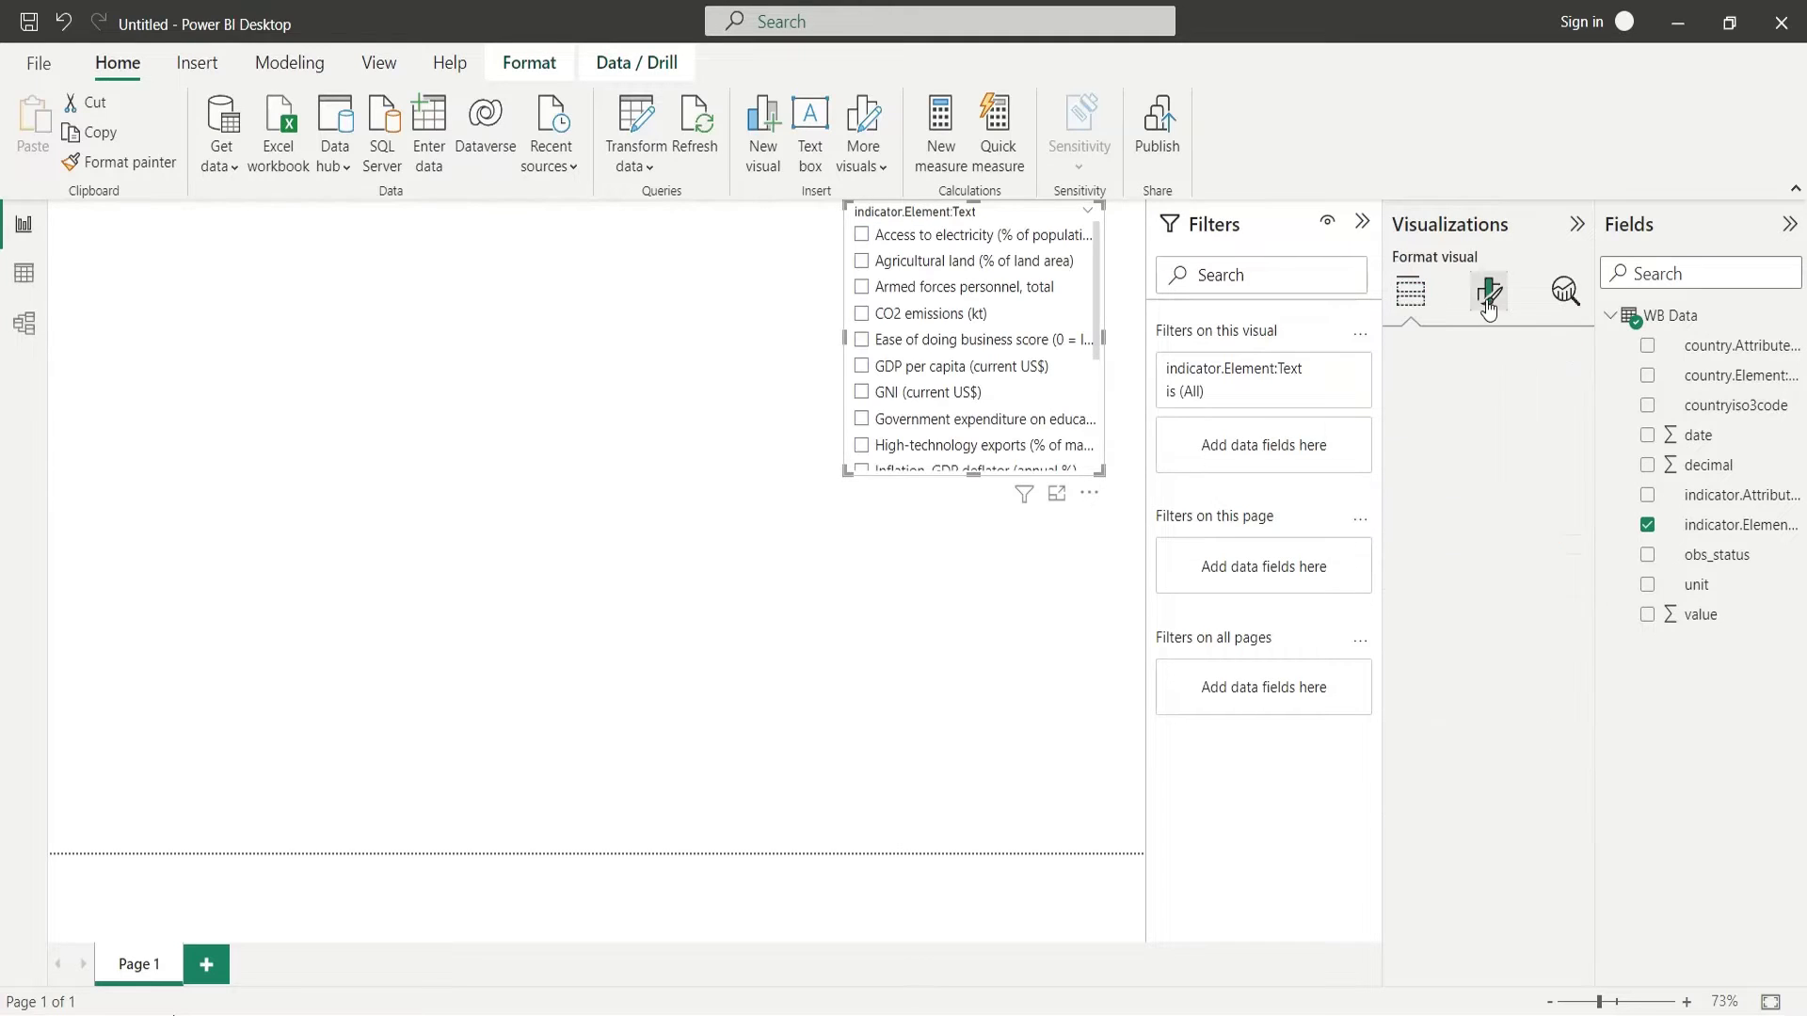
click(1457, 465)
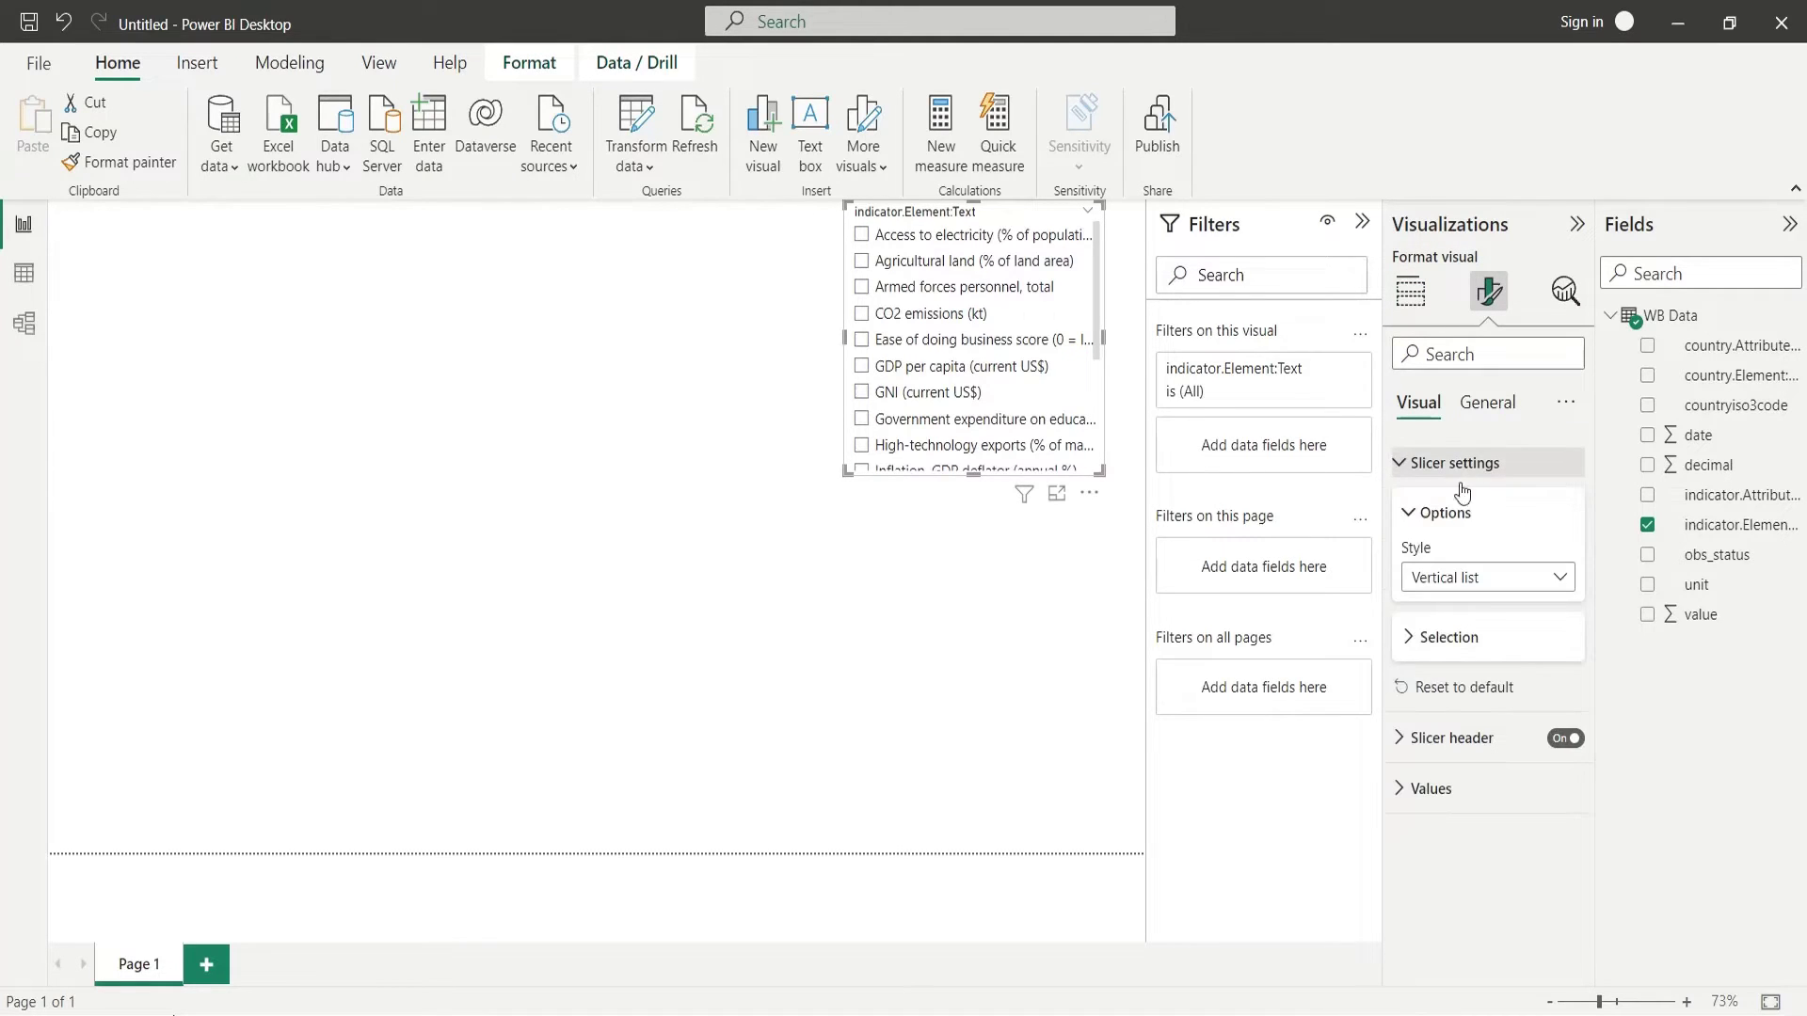
click(1465, 591)
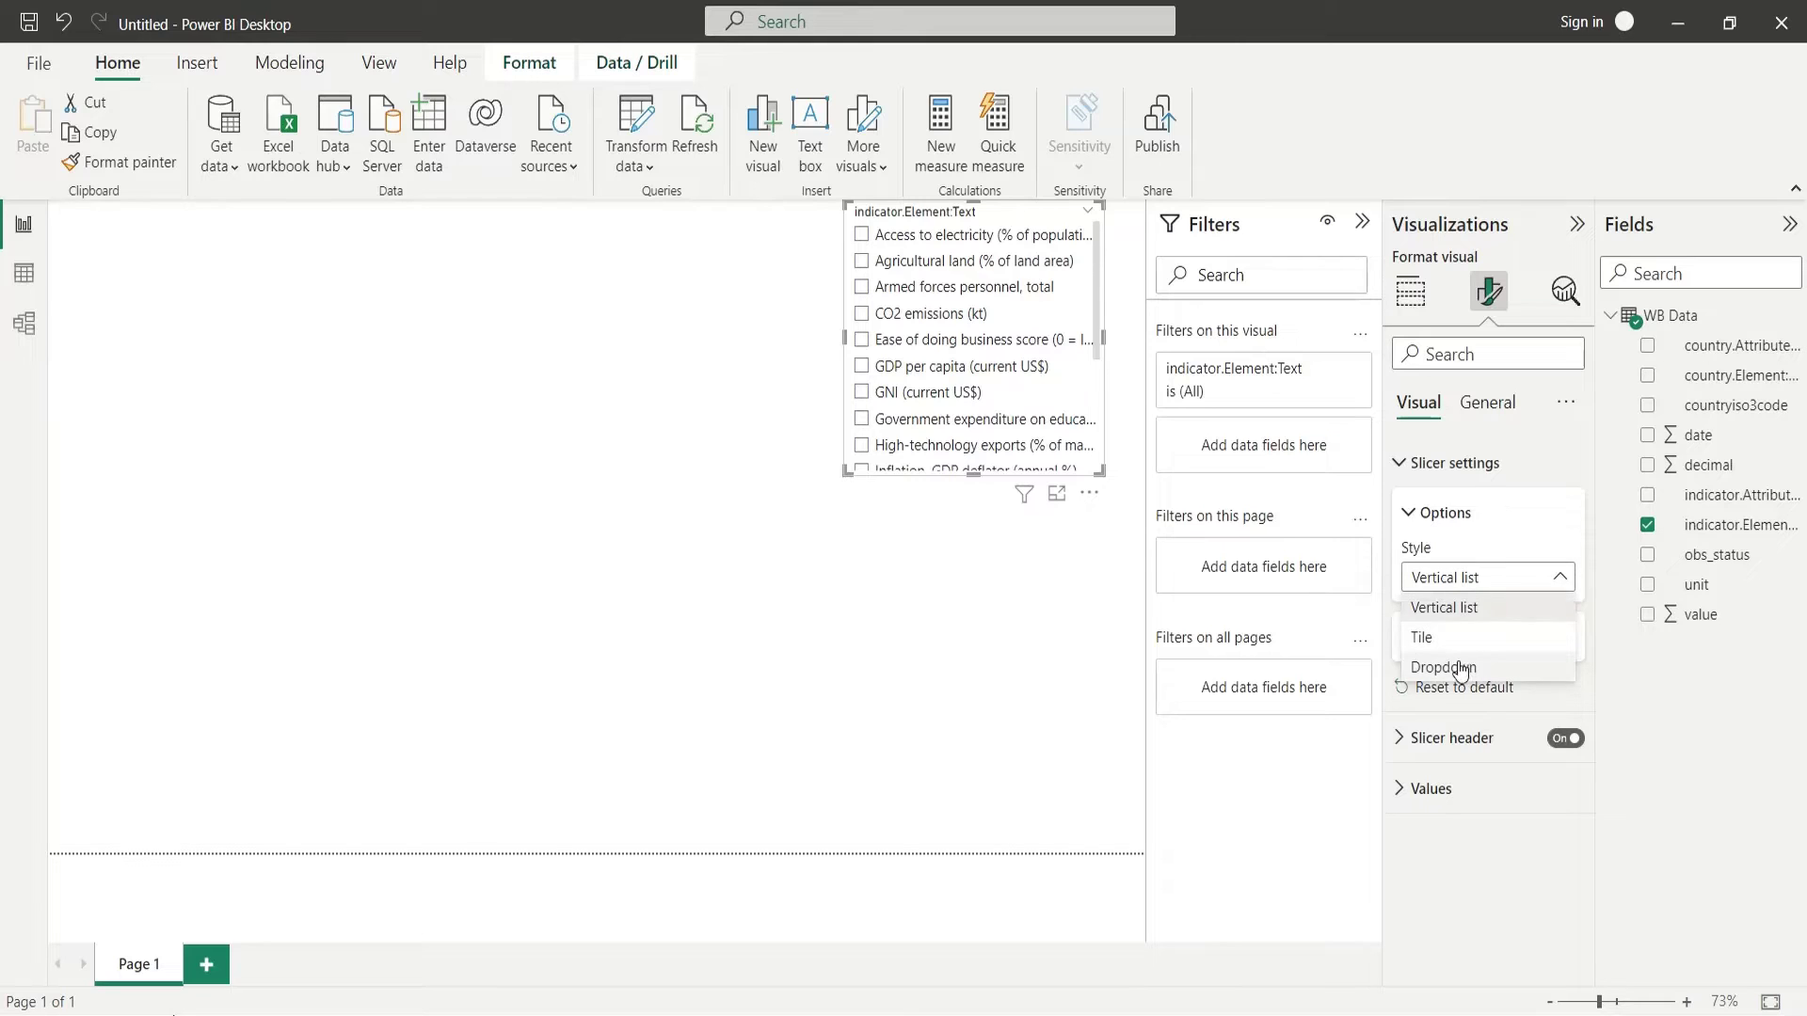
click(1460, 664)
- Turn on the indicator slicer's visual border and shrink its height to fit the dropdown in the page's upper-right corner
click(1480, 410)
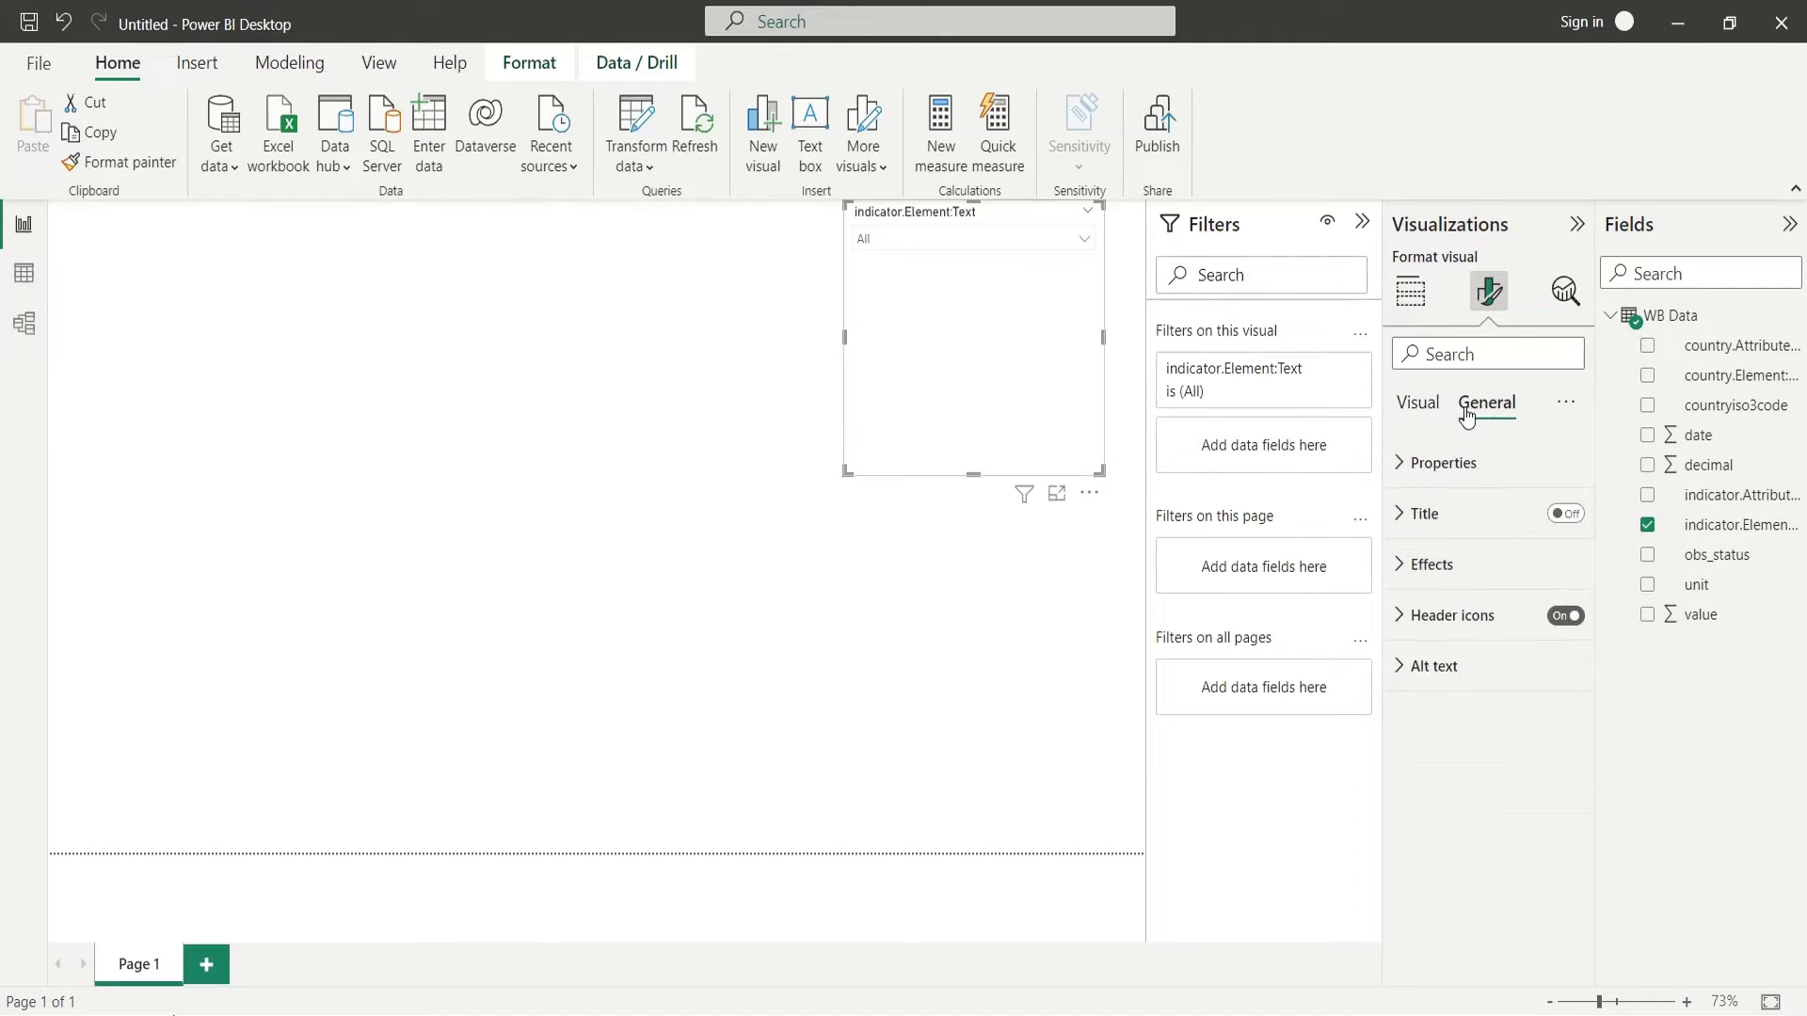
click(1464, 569)
click(1554, 819)
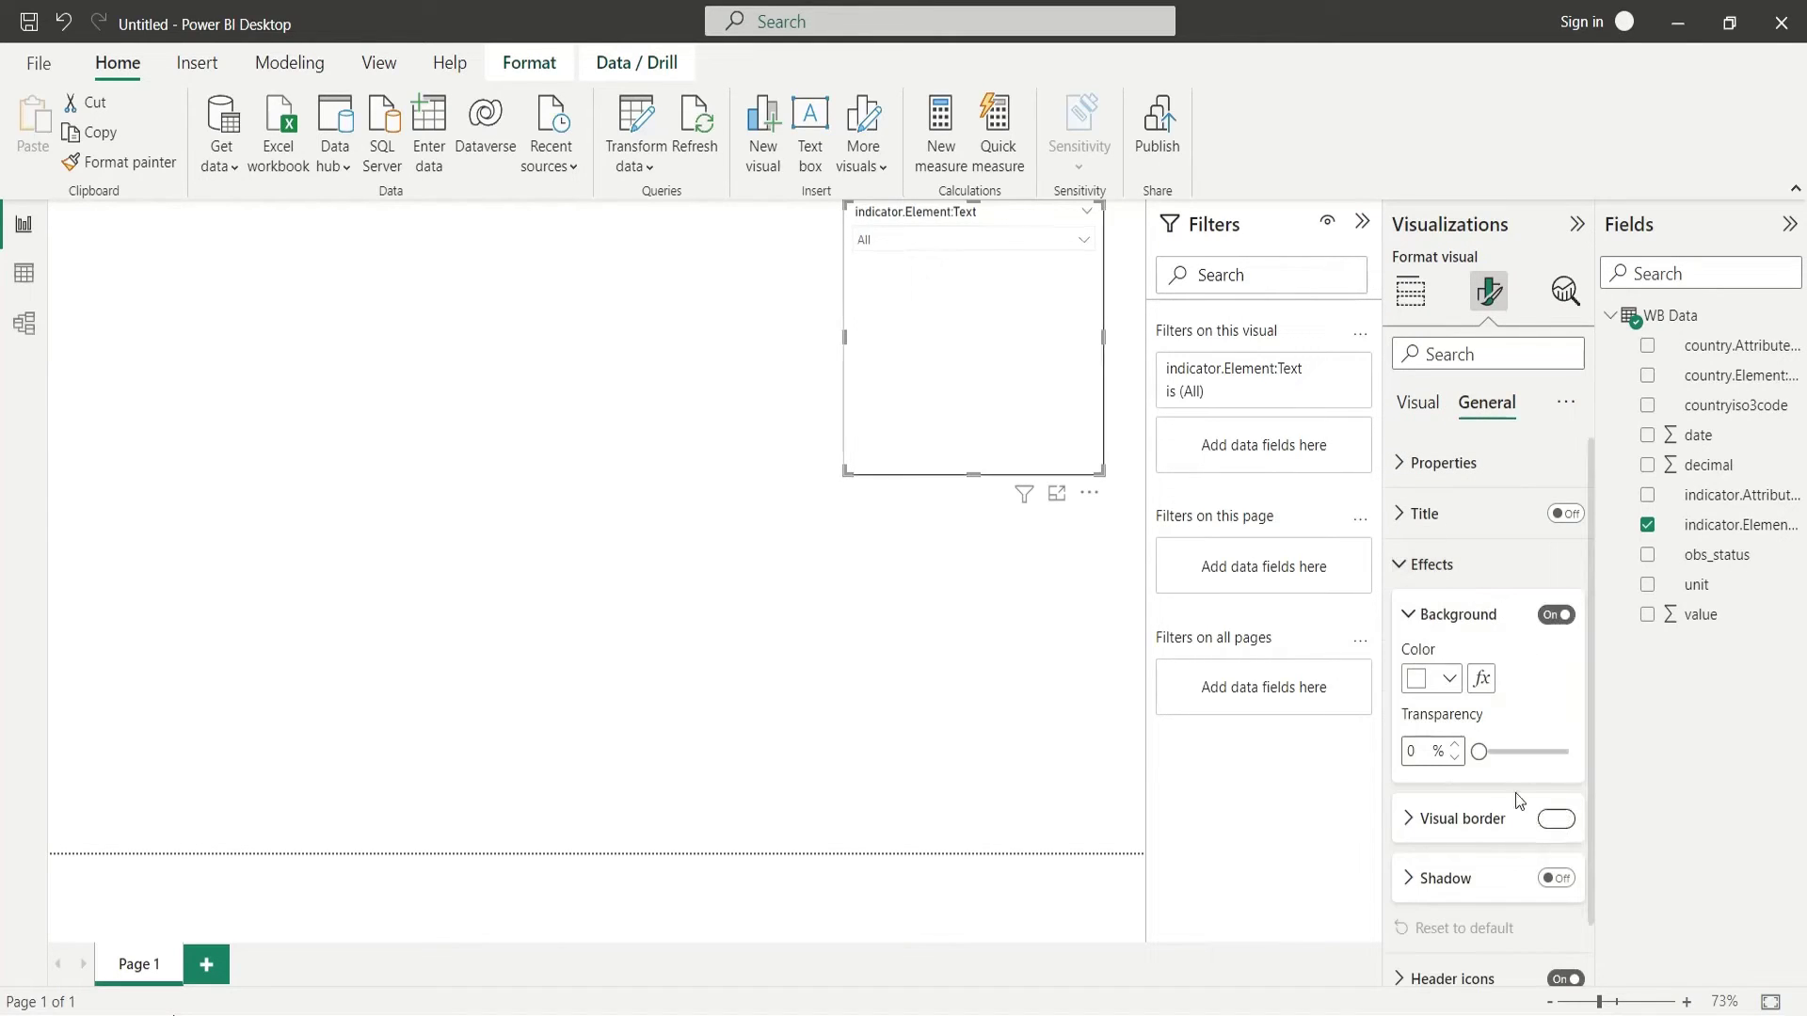
drag(1019, 482, 1002, 273)
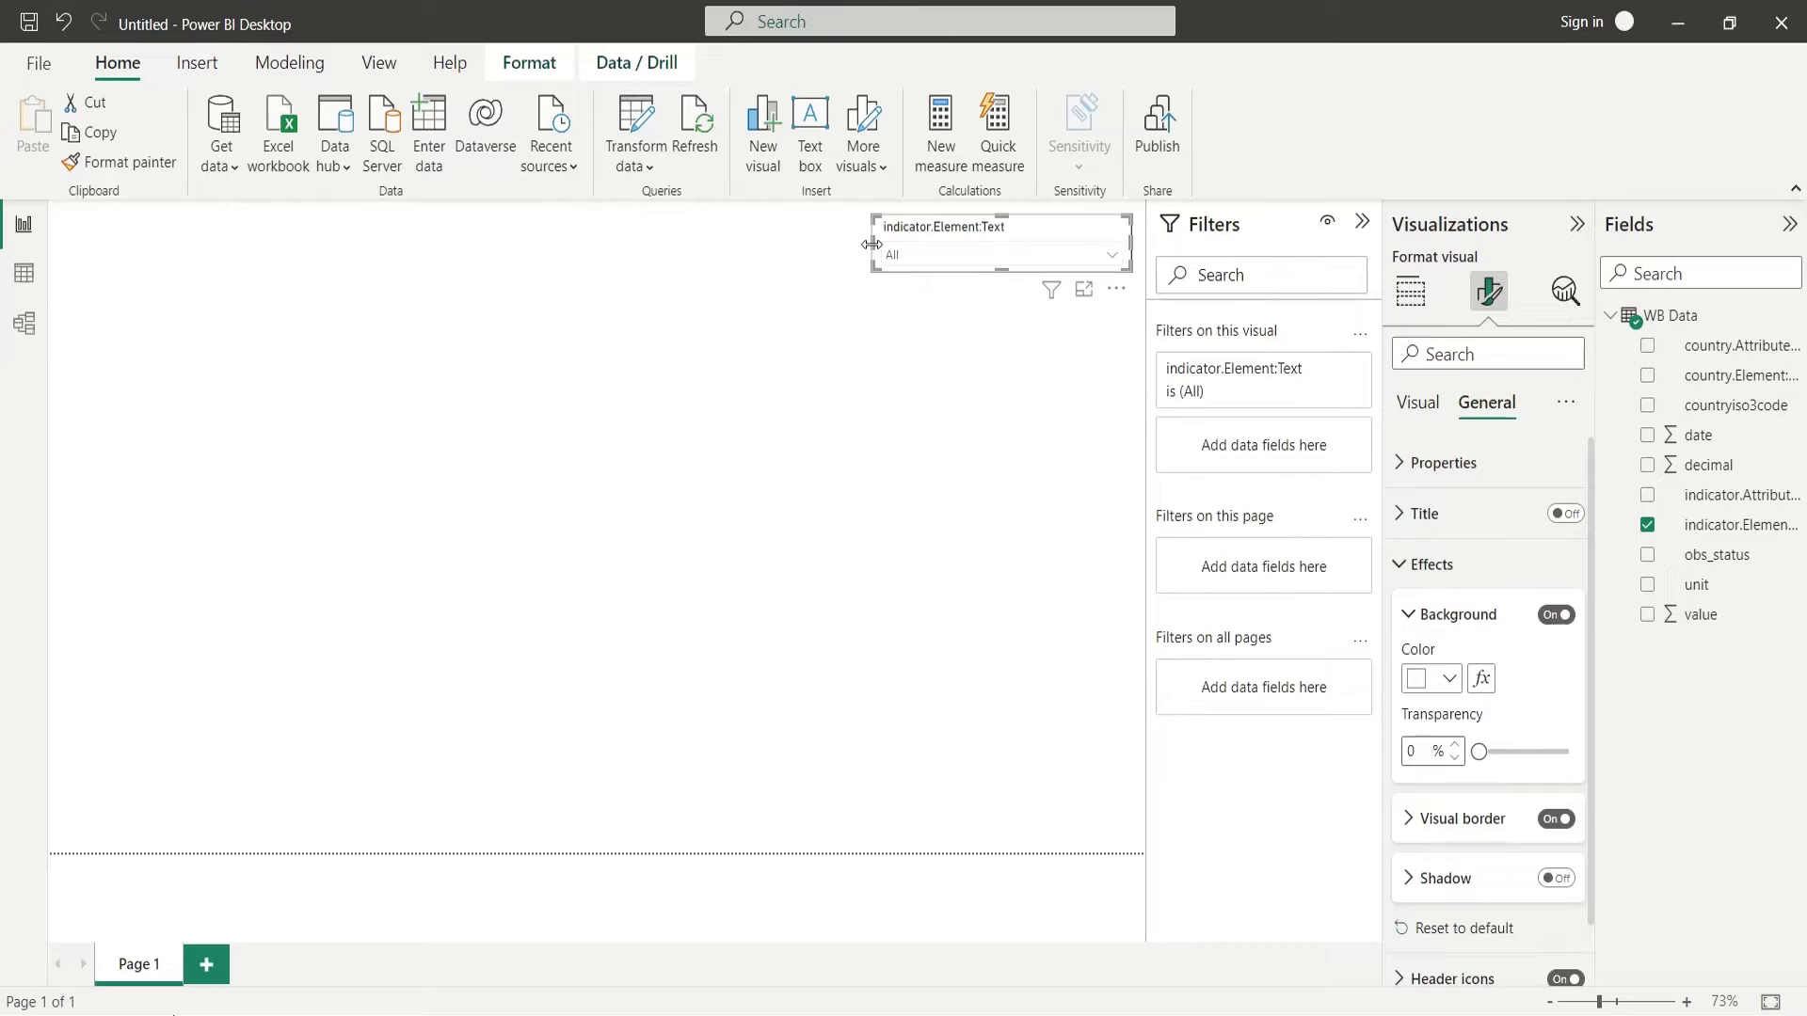
click(840, 337)
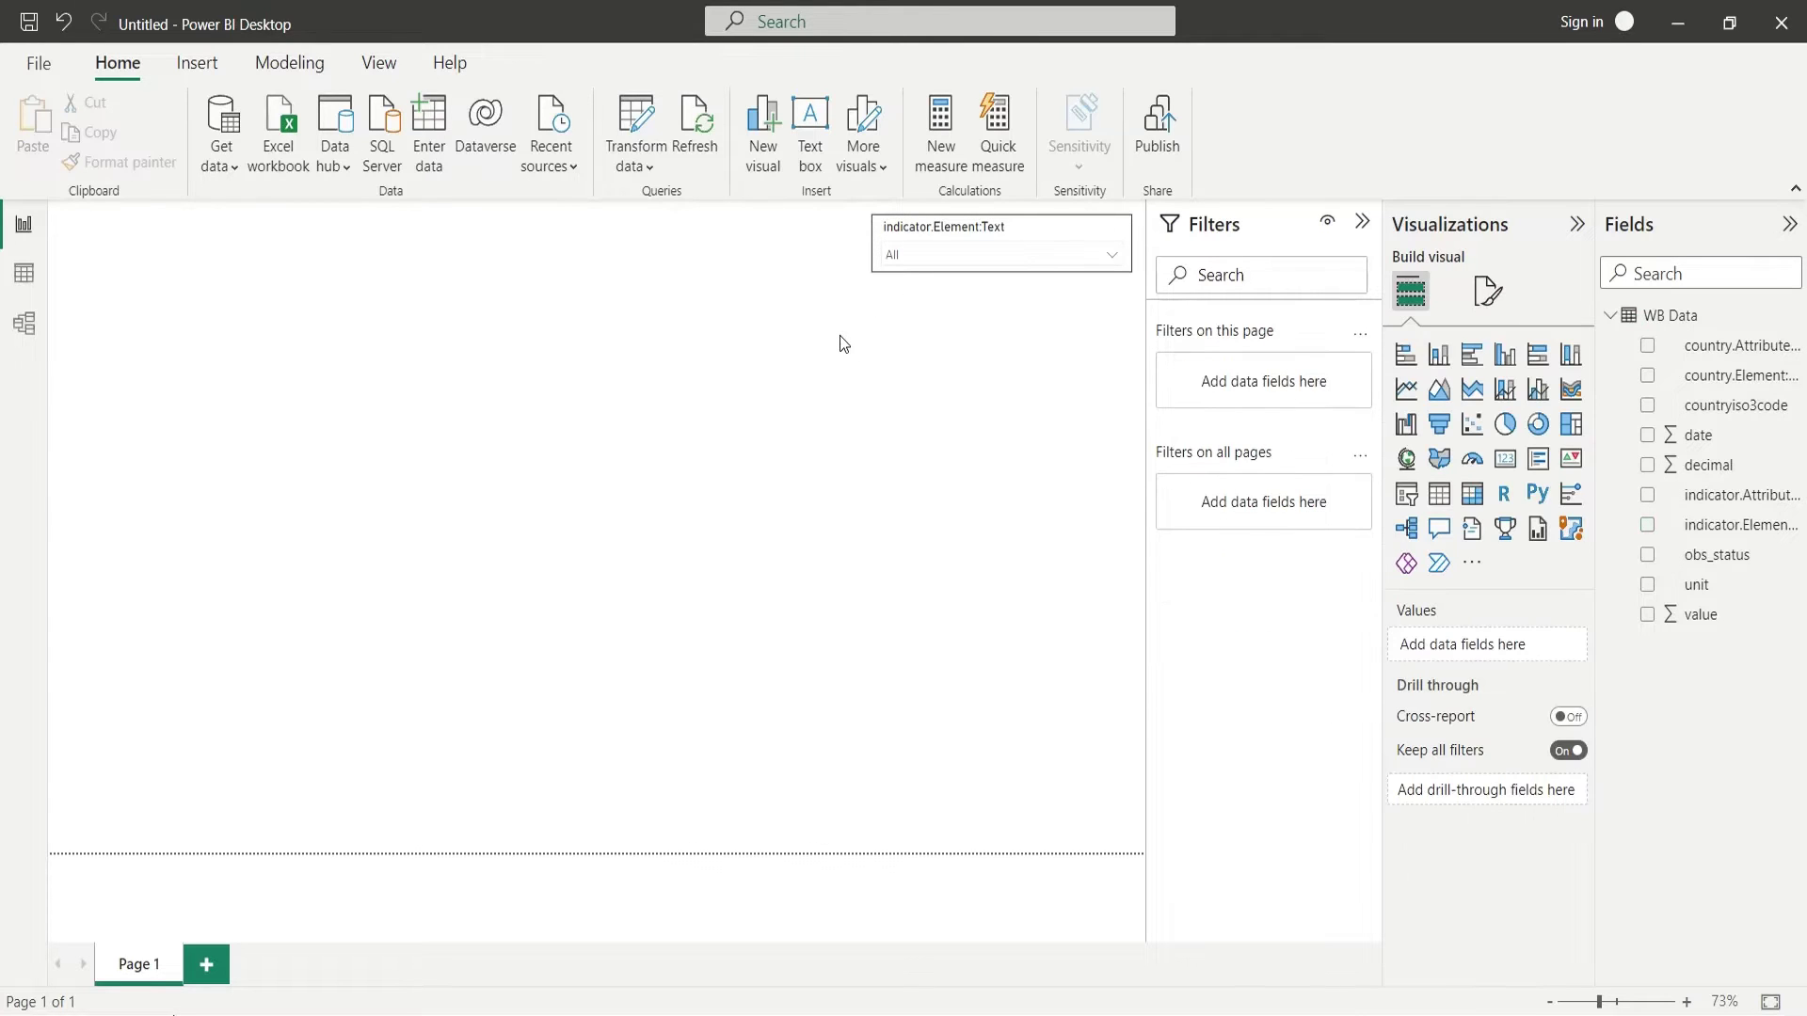
- Insert a text box beside the slicer reading "WORLD BANK DATA - USING WORLD BANK GROUP API [WBGAPI]"
click(197, 62)
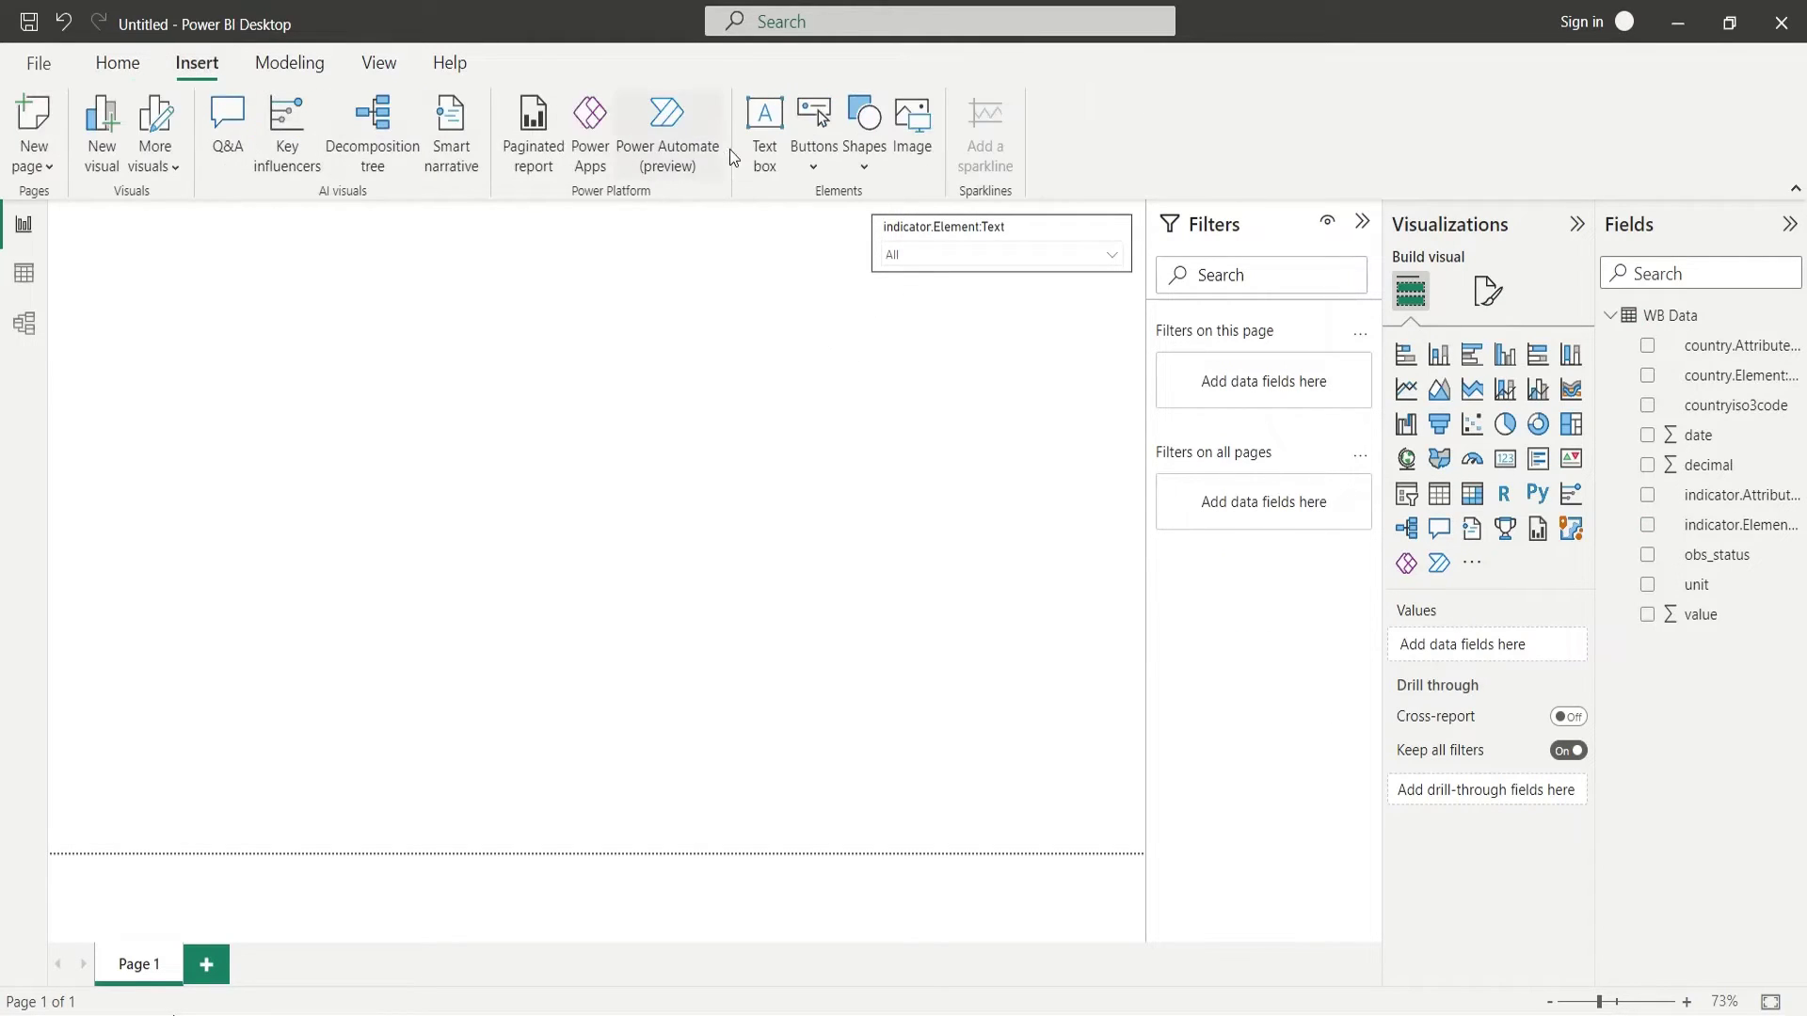
click(764, 132)
drag(433, 553, 859, 351)
click(474, 365)
text(W)
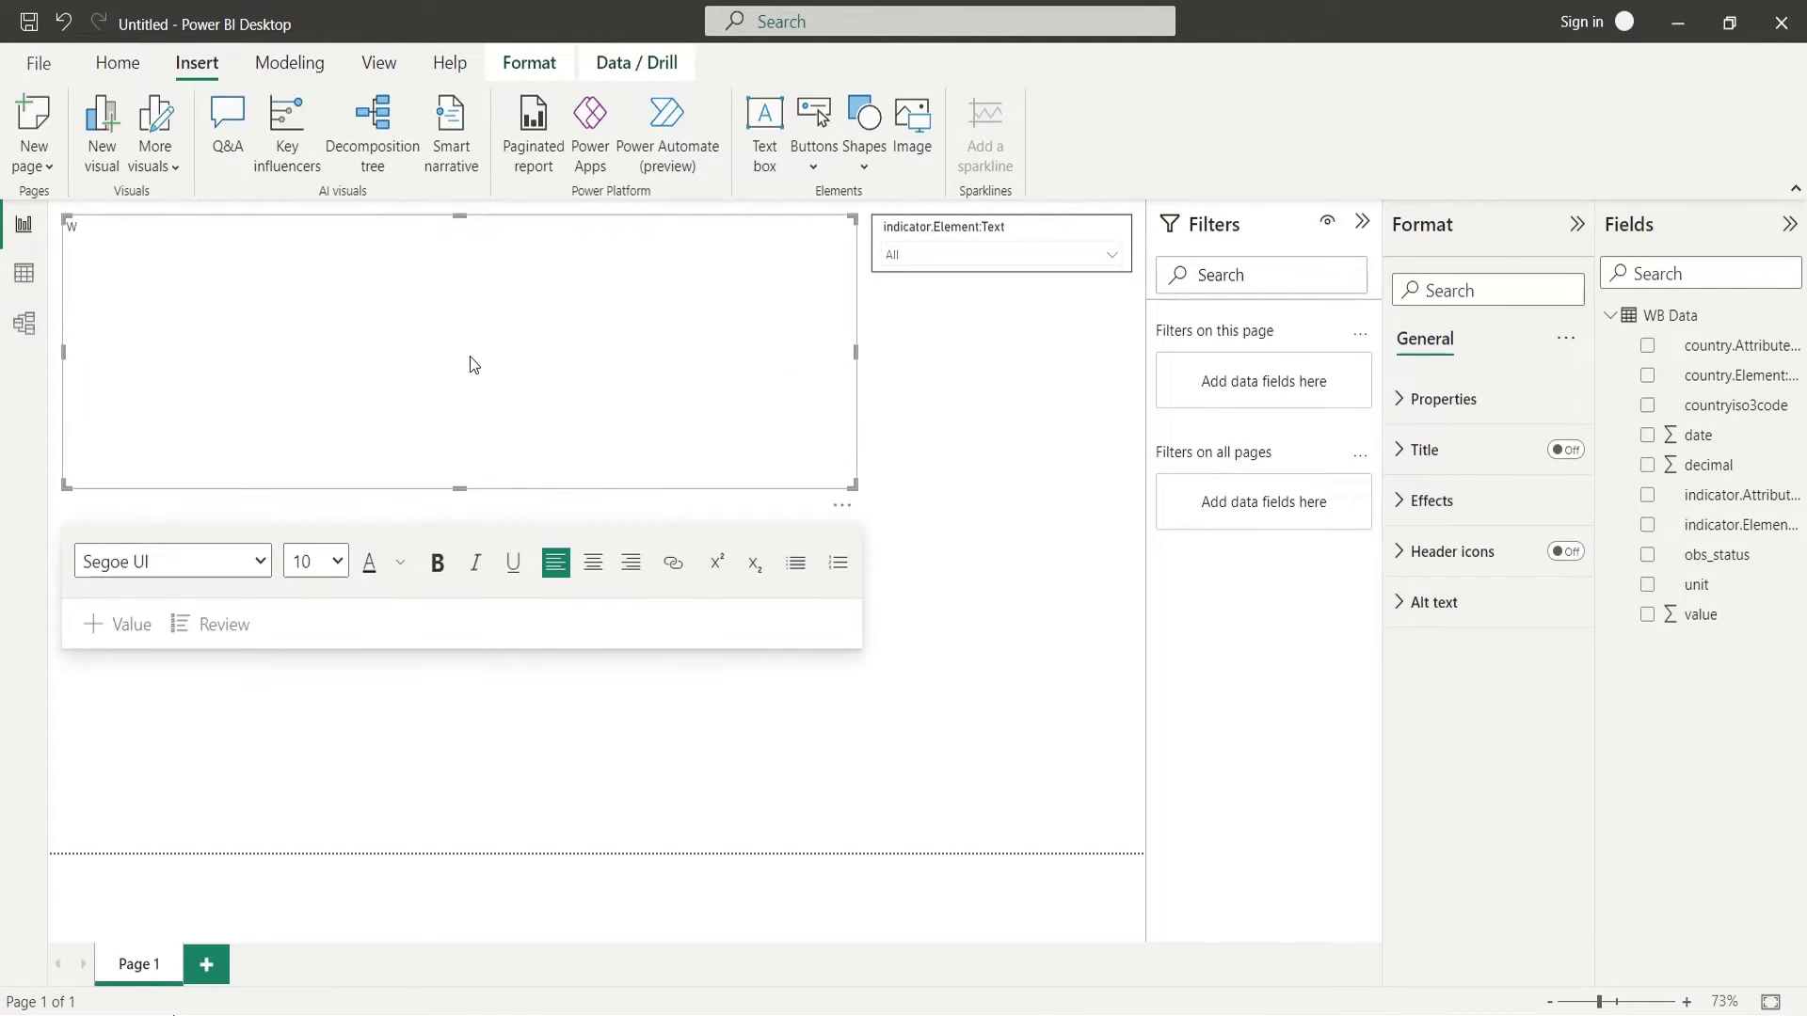
text(ORLD BANK DATA - USING WORLD BANK GROUP API)
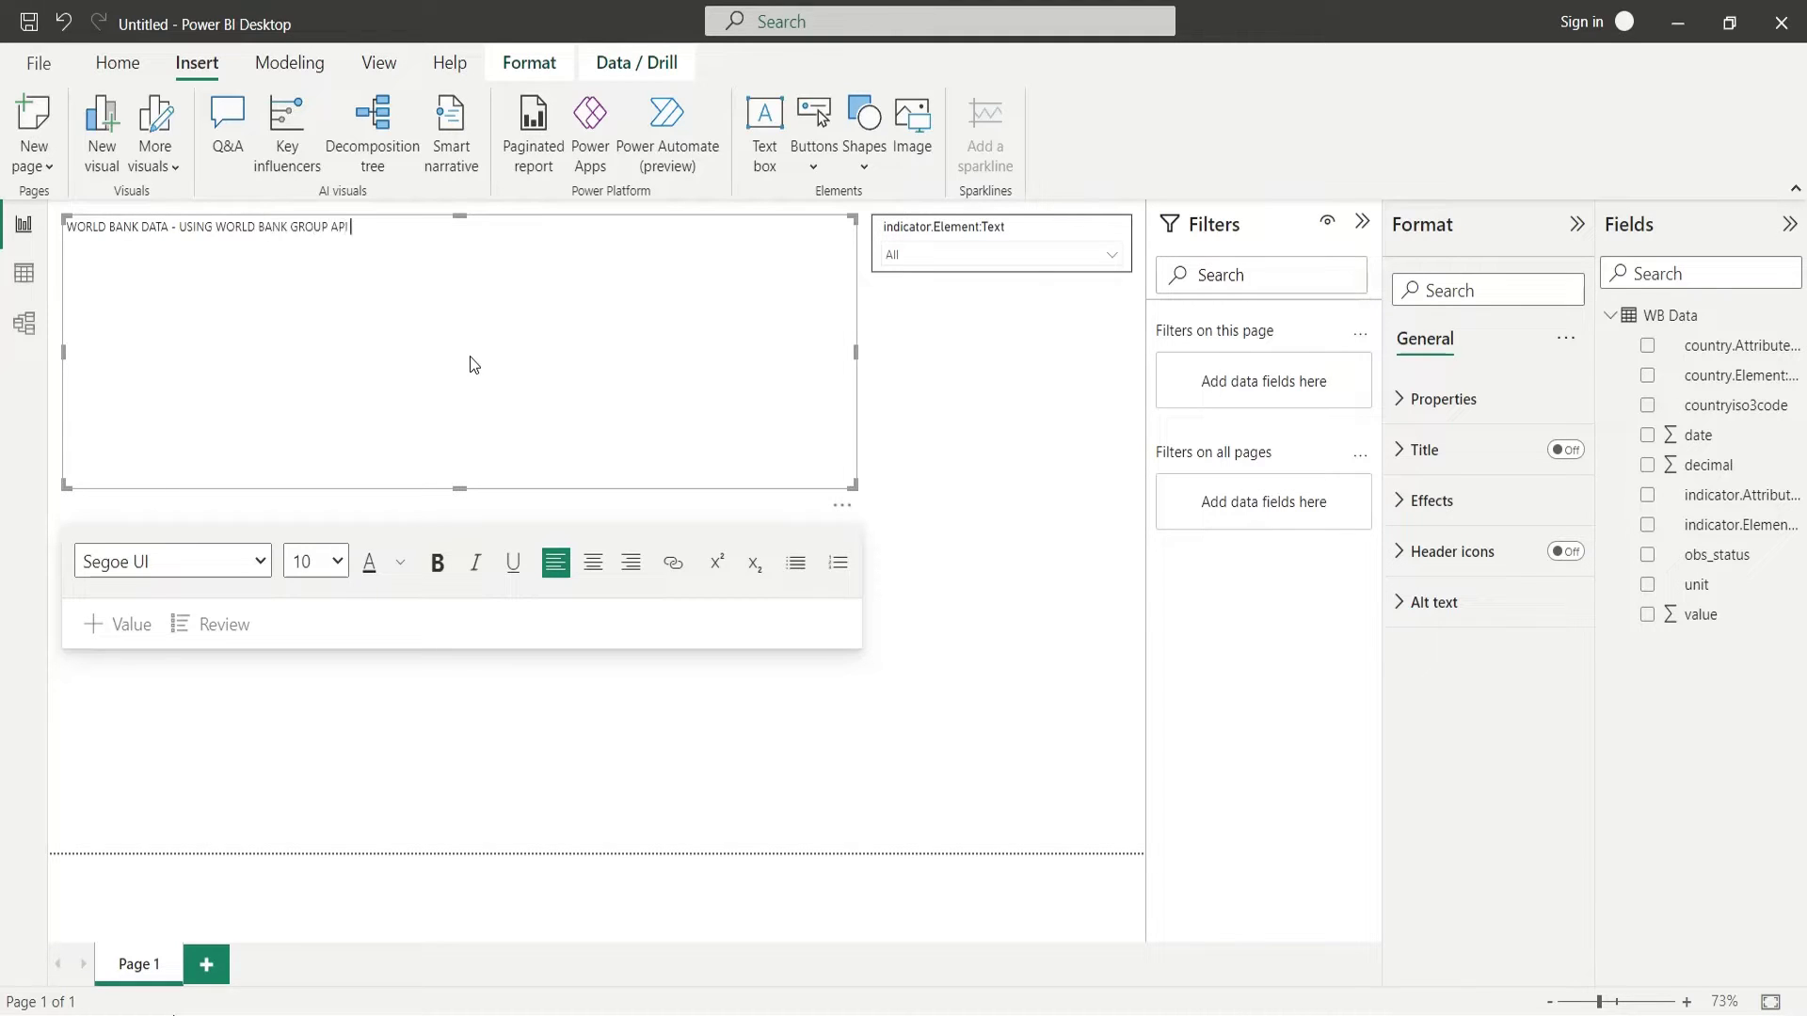
text( [WBGAPI])
- Enlarge the whole title text to a size that fits on one line and make it bold
key(ctrl+a)
click(315, 562)
click(301, 293)
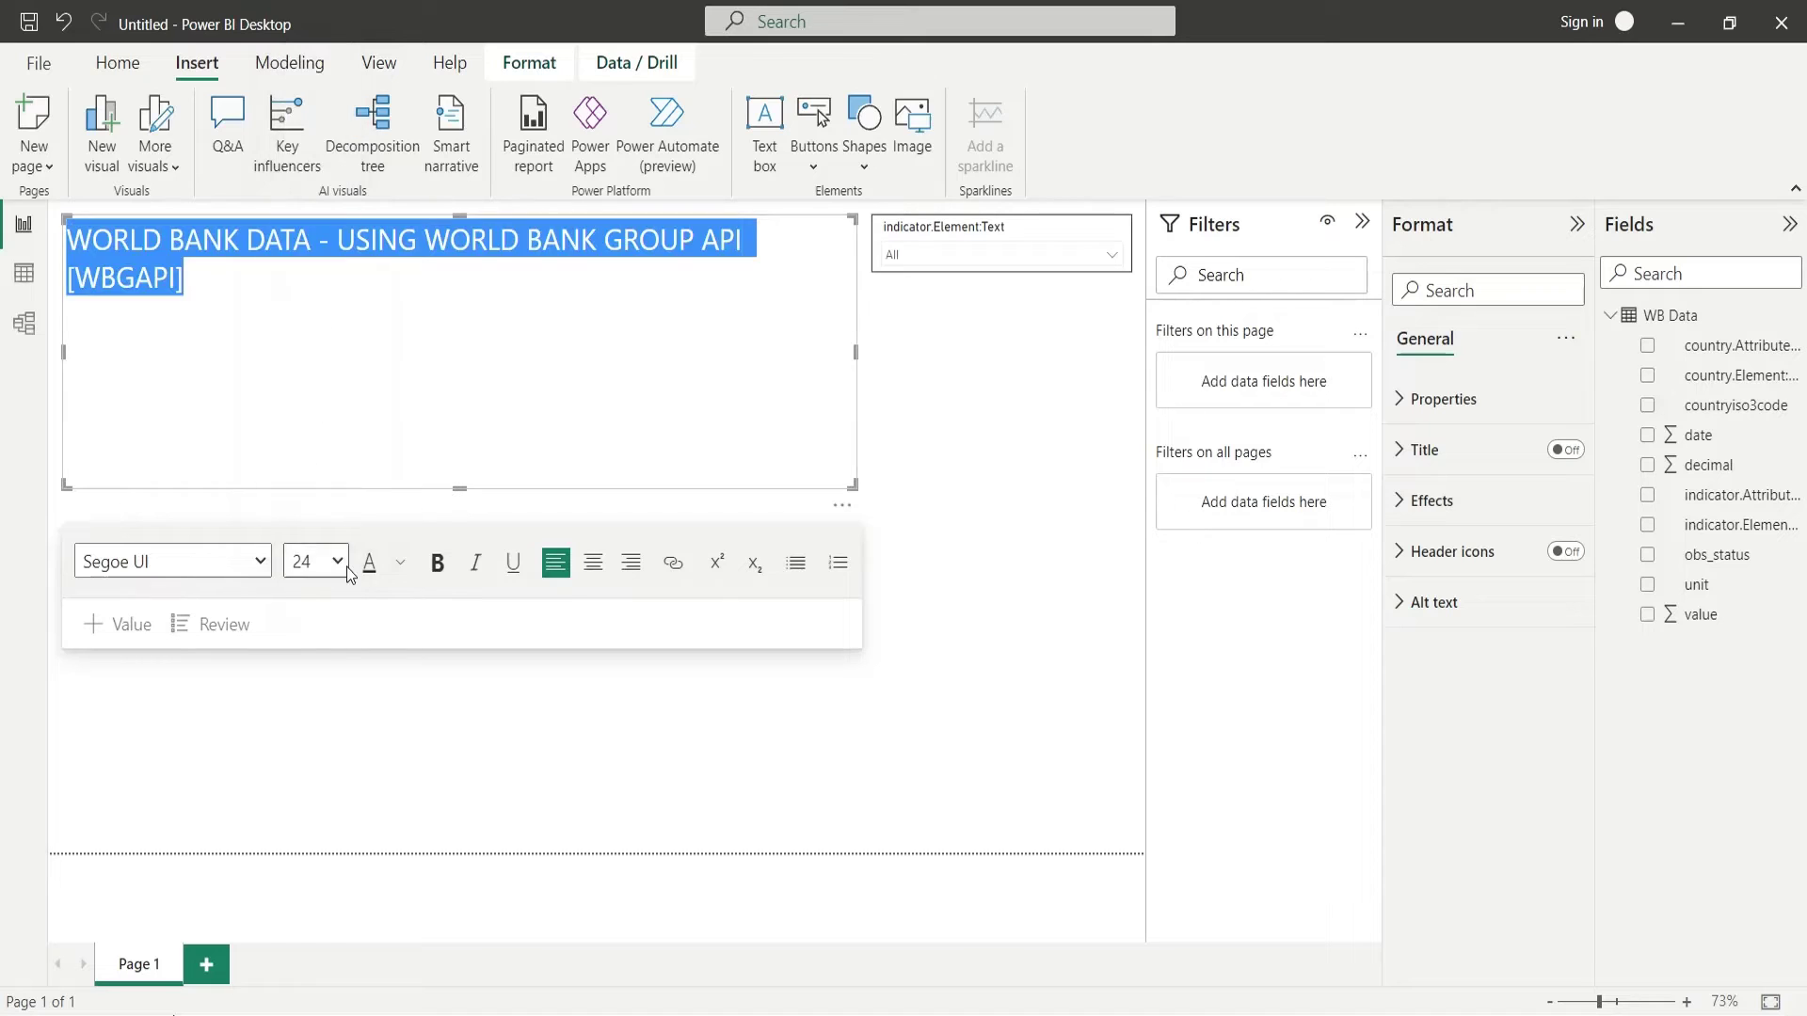
click(315, 561)
click(301, 269)
click(438, 562)
- Turn on the visual border of the title text box
click(1442, 400)
click(1442, 399)
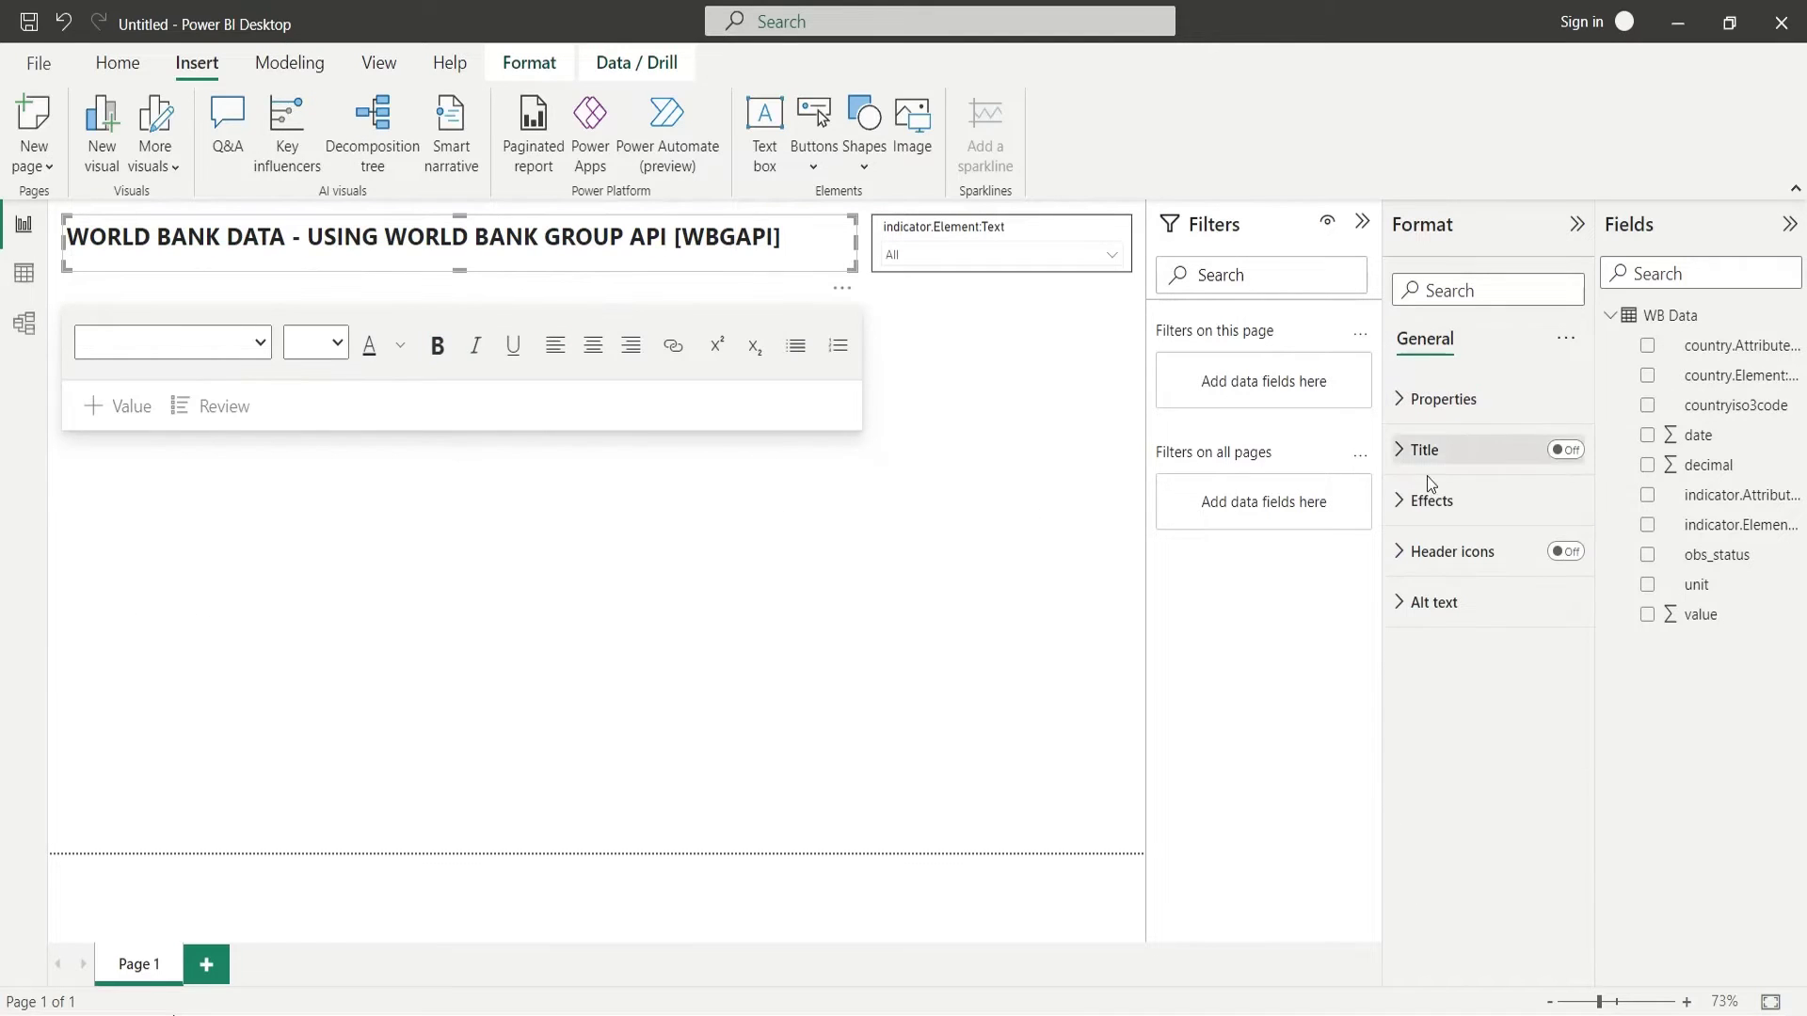
click(1431, 501)
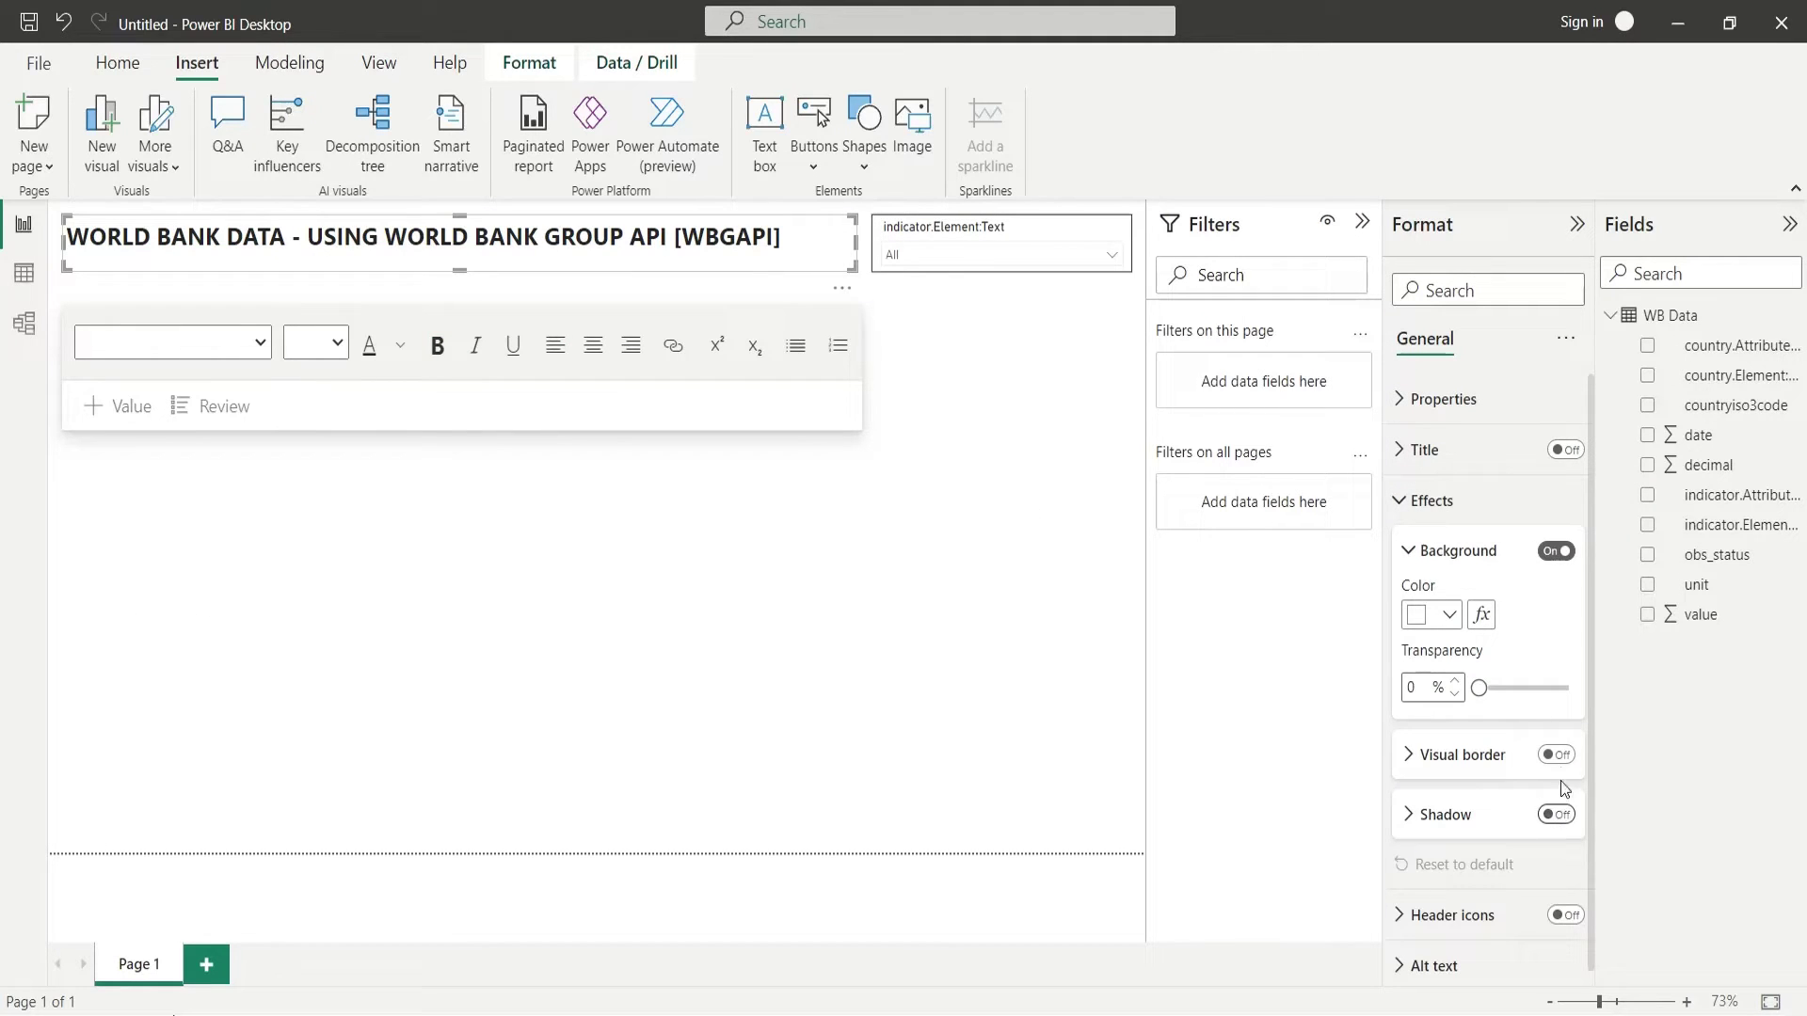
click(1553, 756)
click(932, 600)
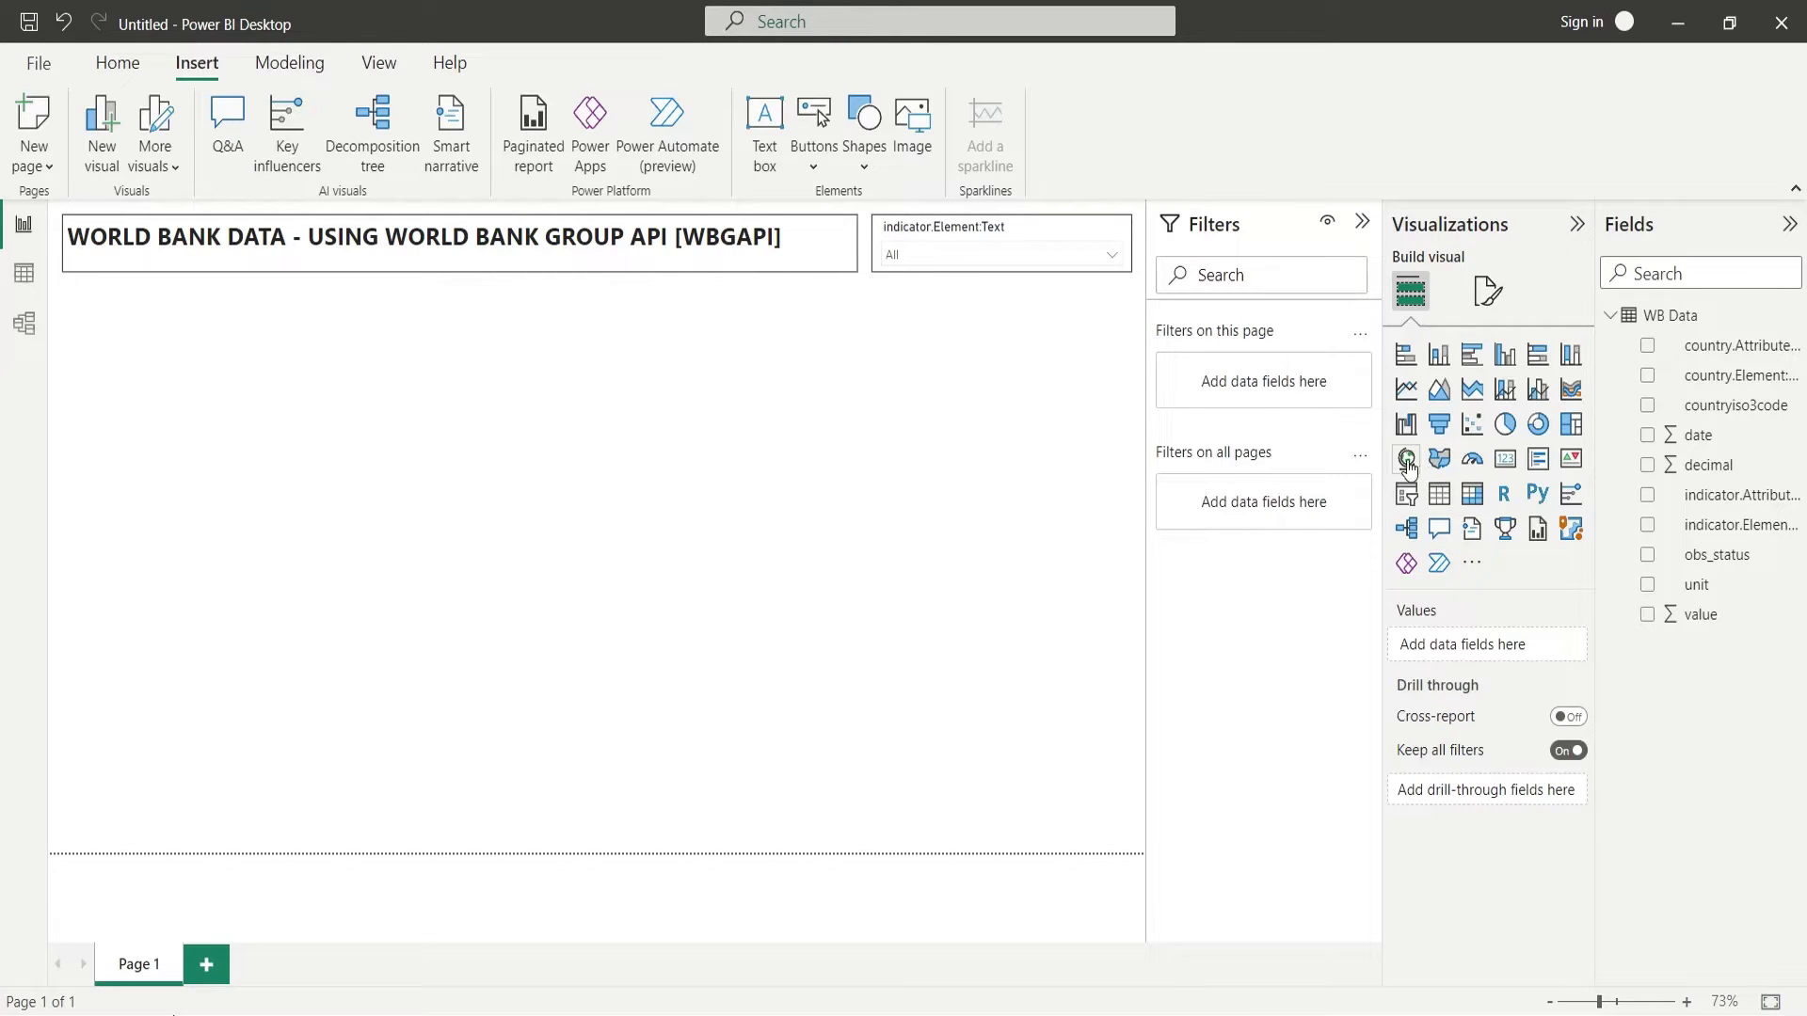
- Insert a filled map below the title and slicer, and set its map style to Grayscale
click(1439, 458)
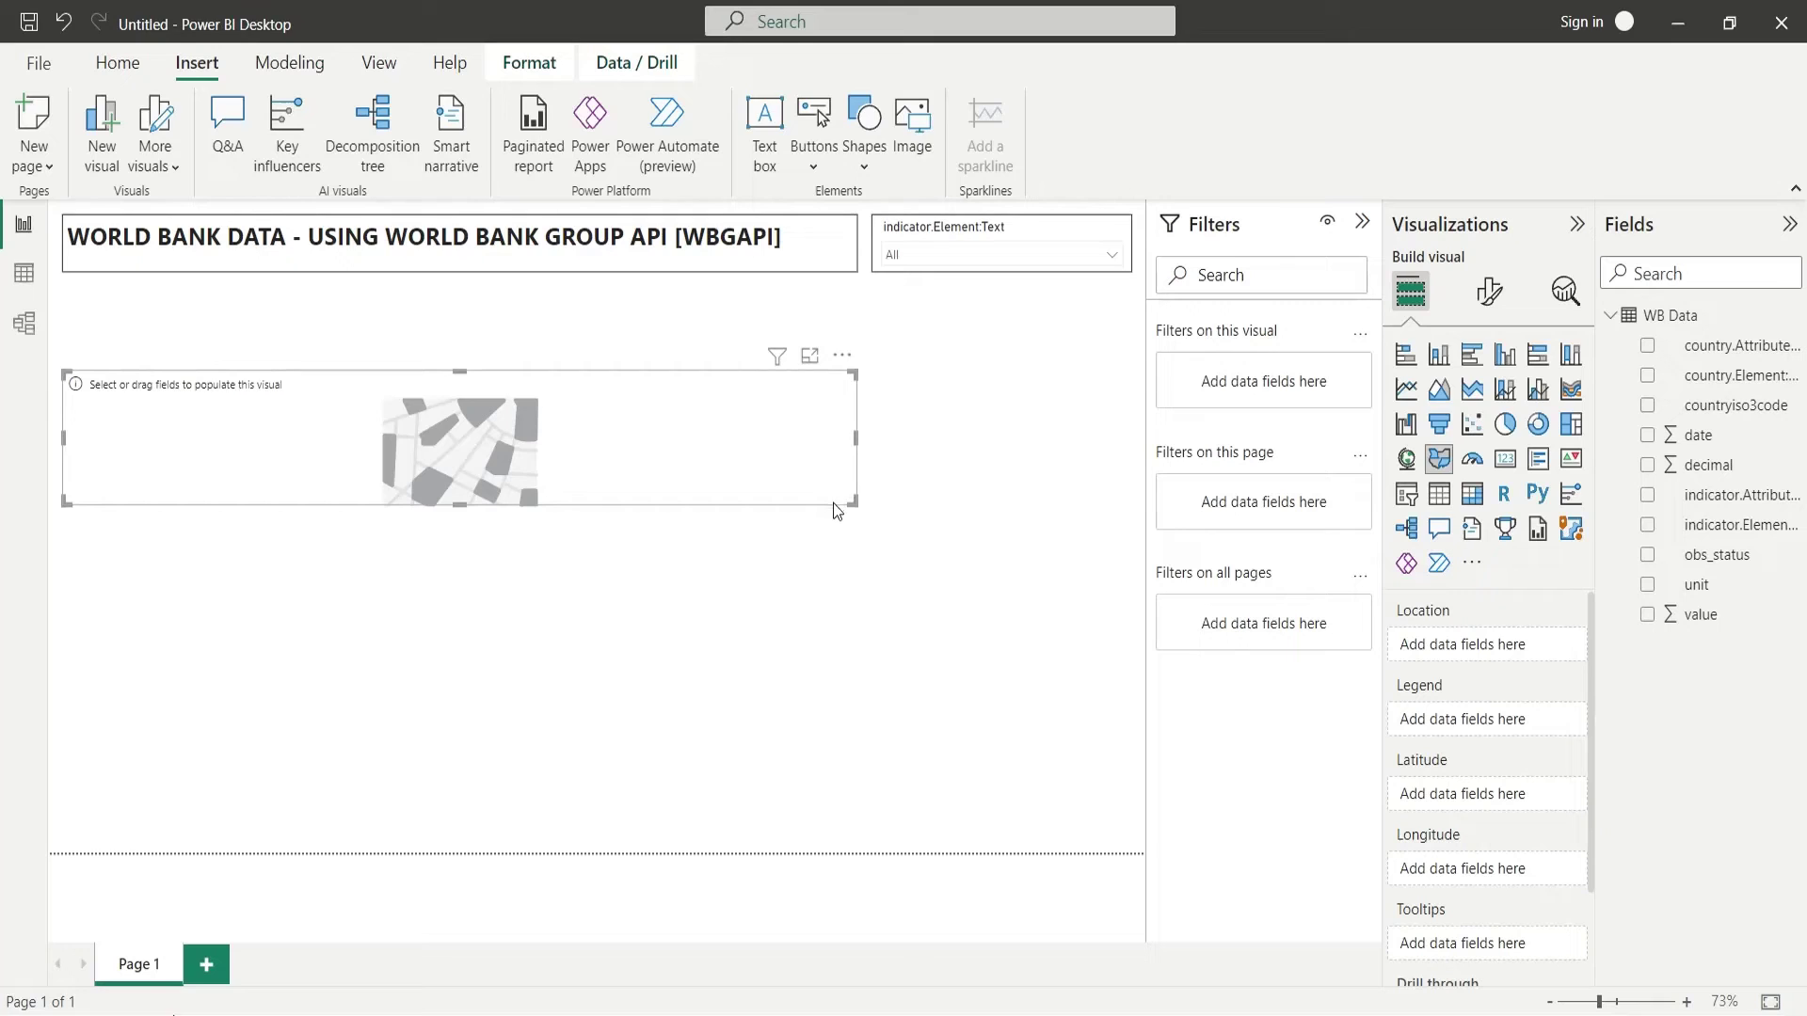
drag(836, 508, 1111, 420)
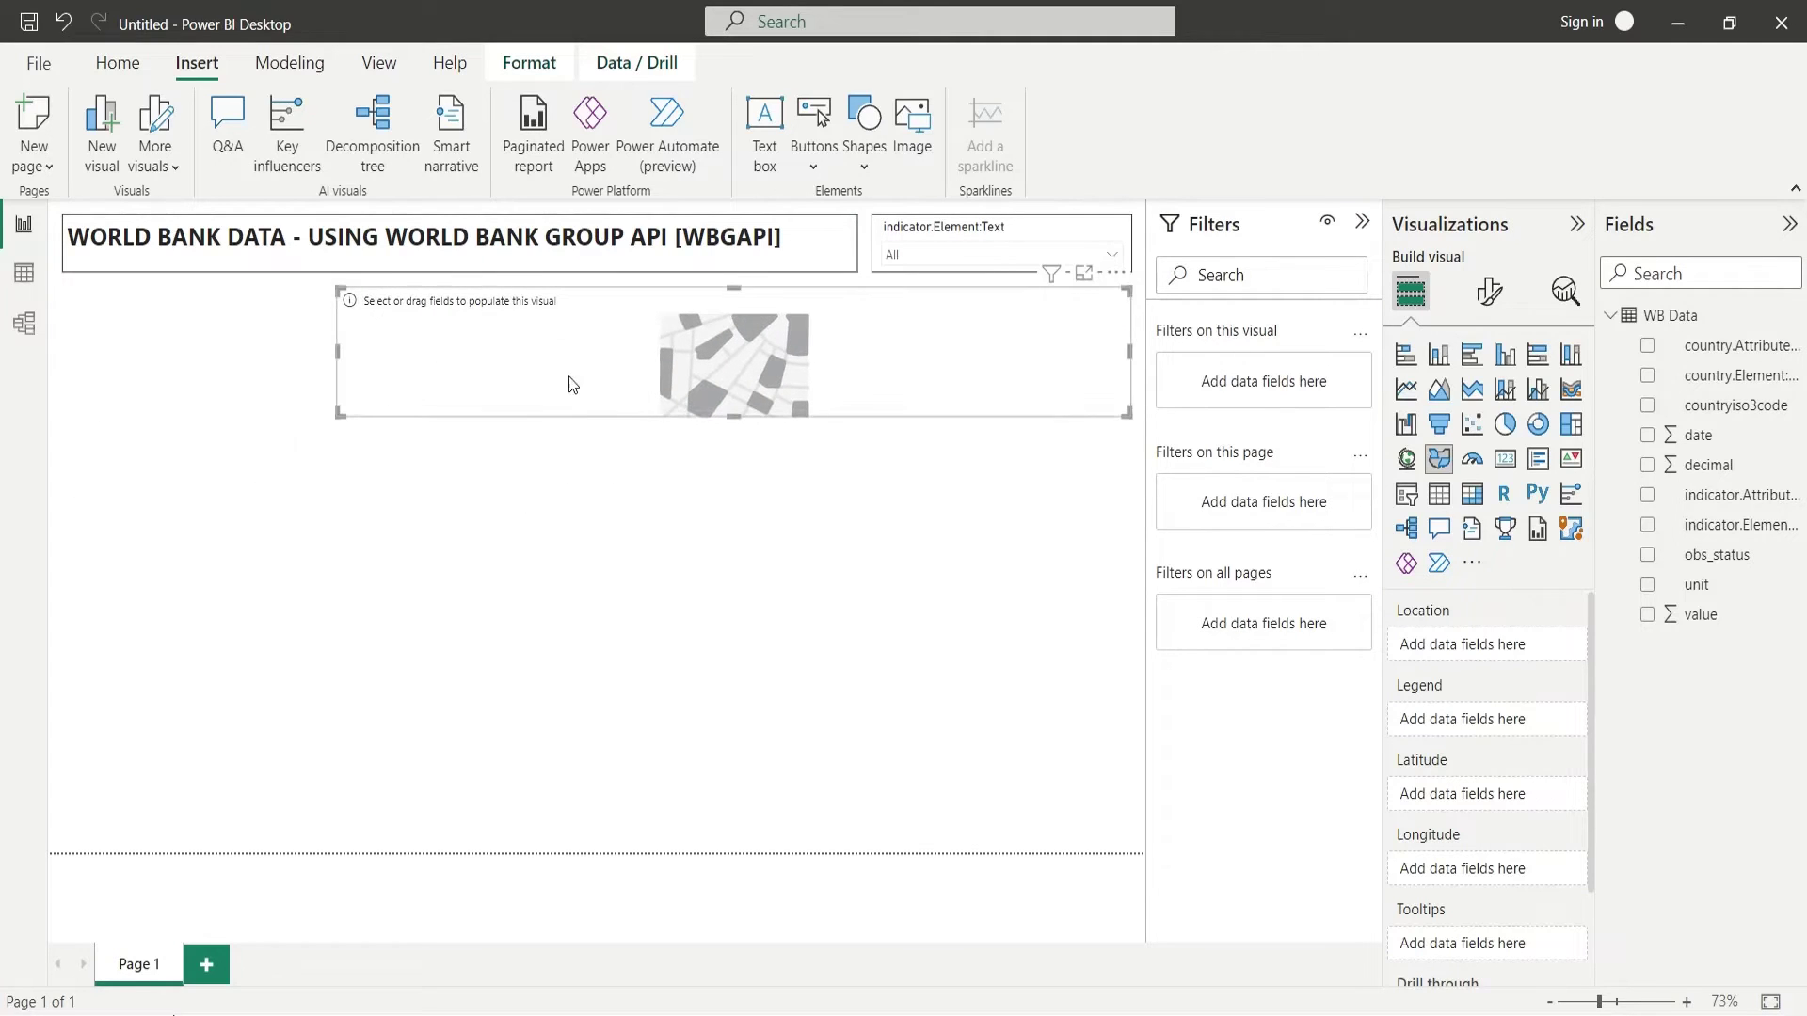
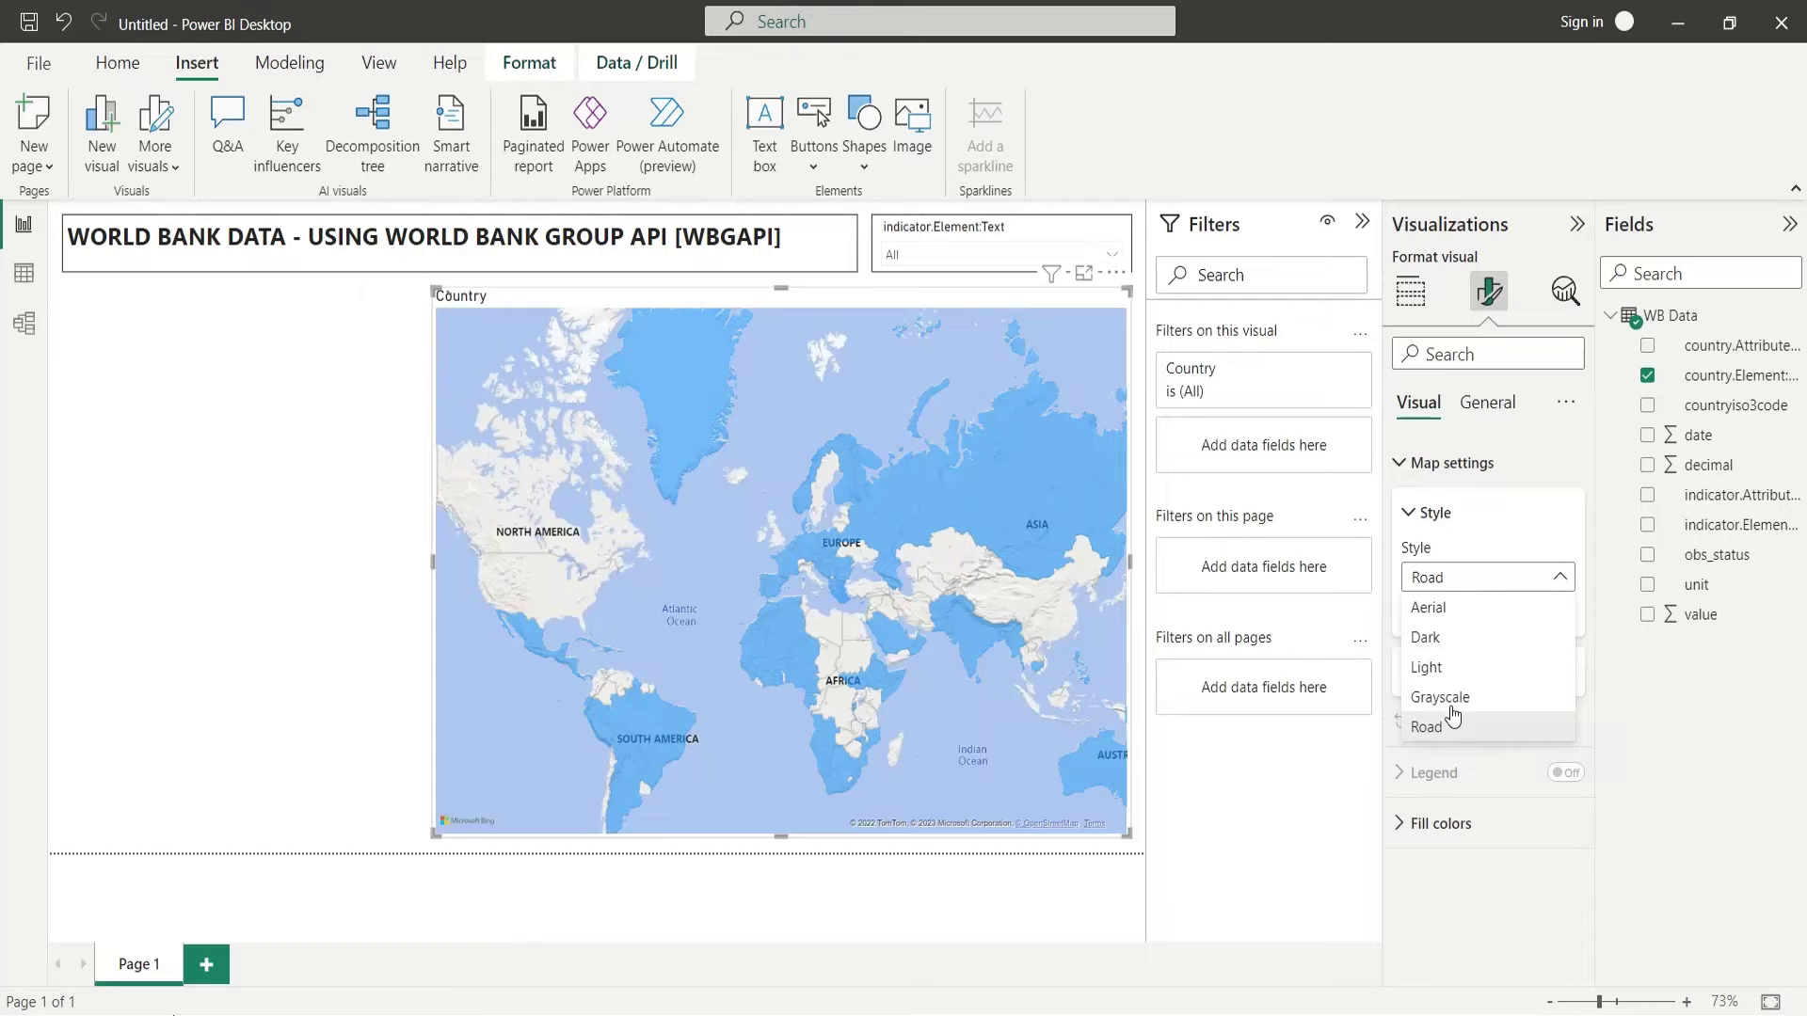
click(1433, 365)
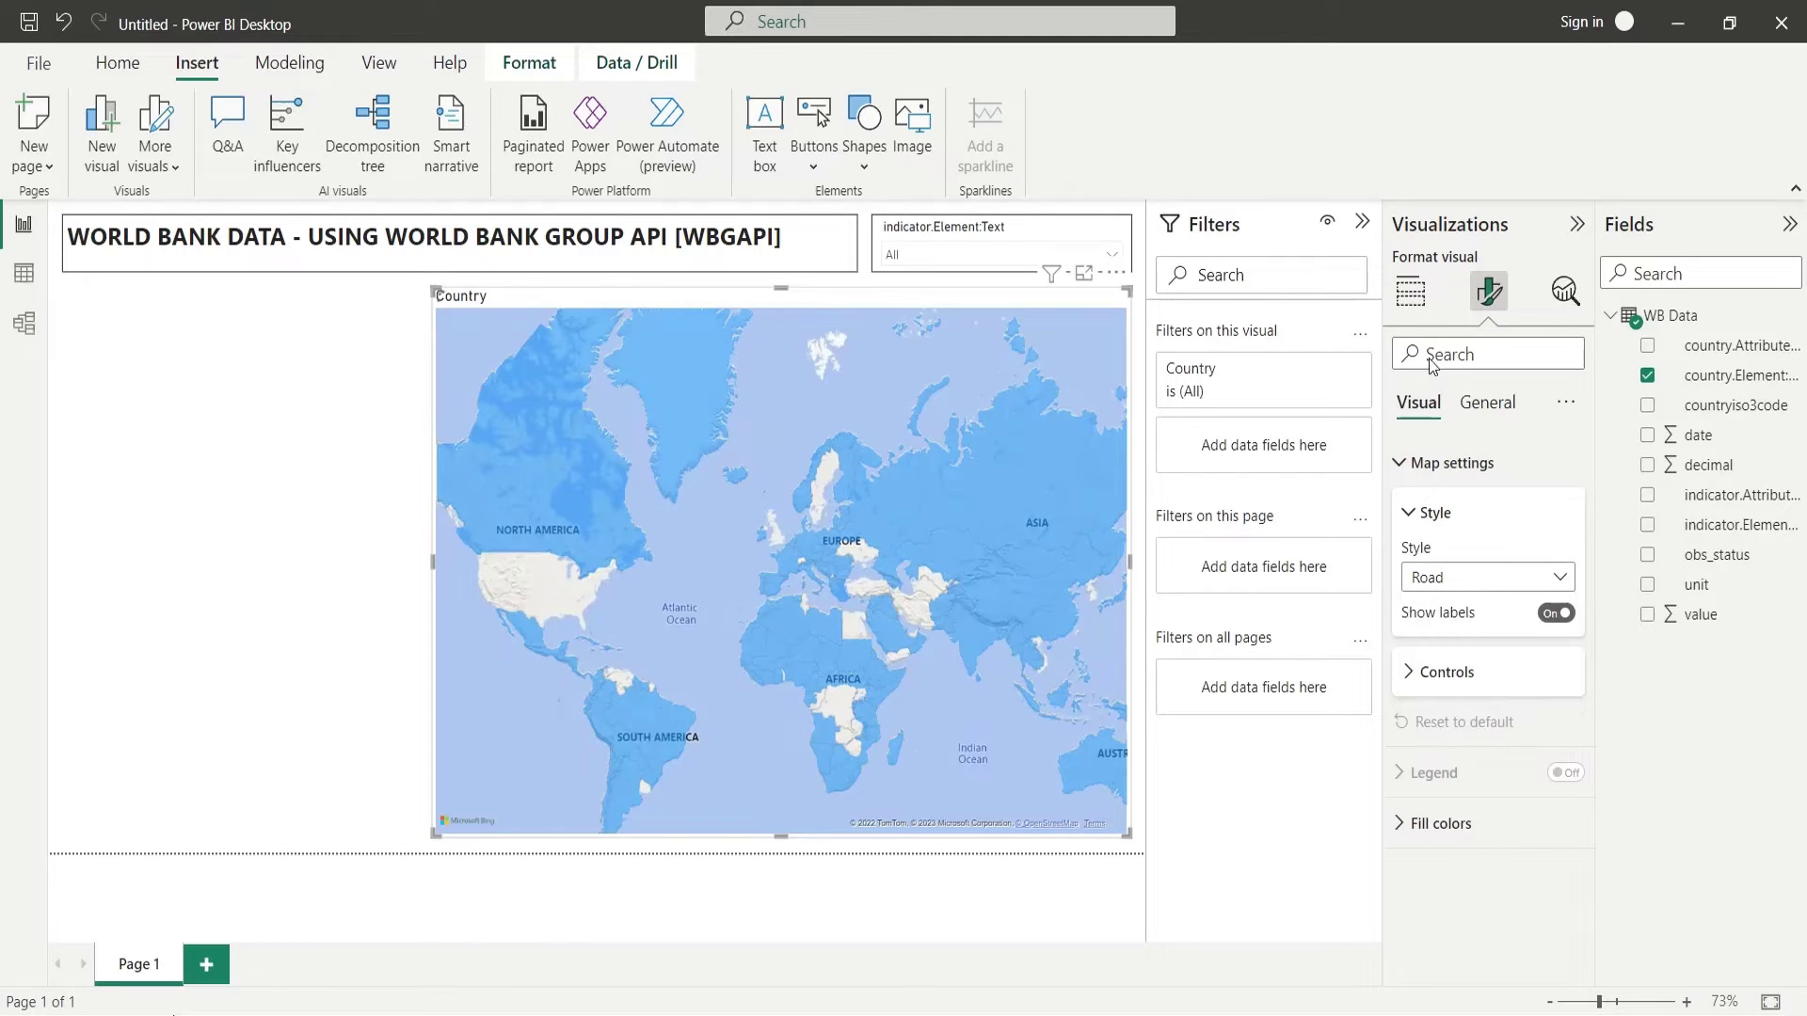
- Add the value field to the map's tooltips and rename it Value for this visual
click(1409, 293)
mouse_move(1688, 614)
mouse_down()
mouse_move(1586, 656)
mouse_move(1440, 935)
mouse_move(1454, 964)
mouse_move(1472, 956)
mouse_up()
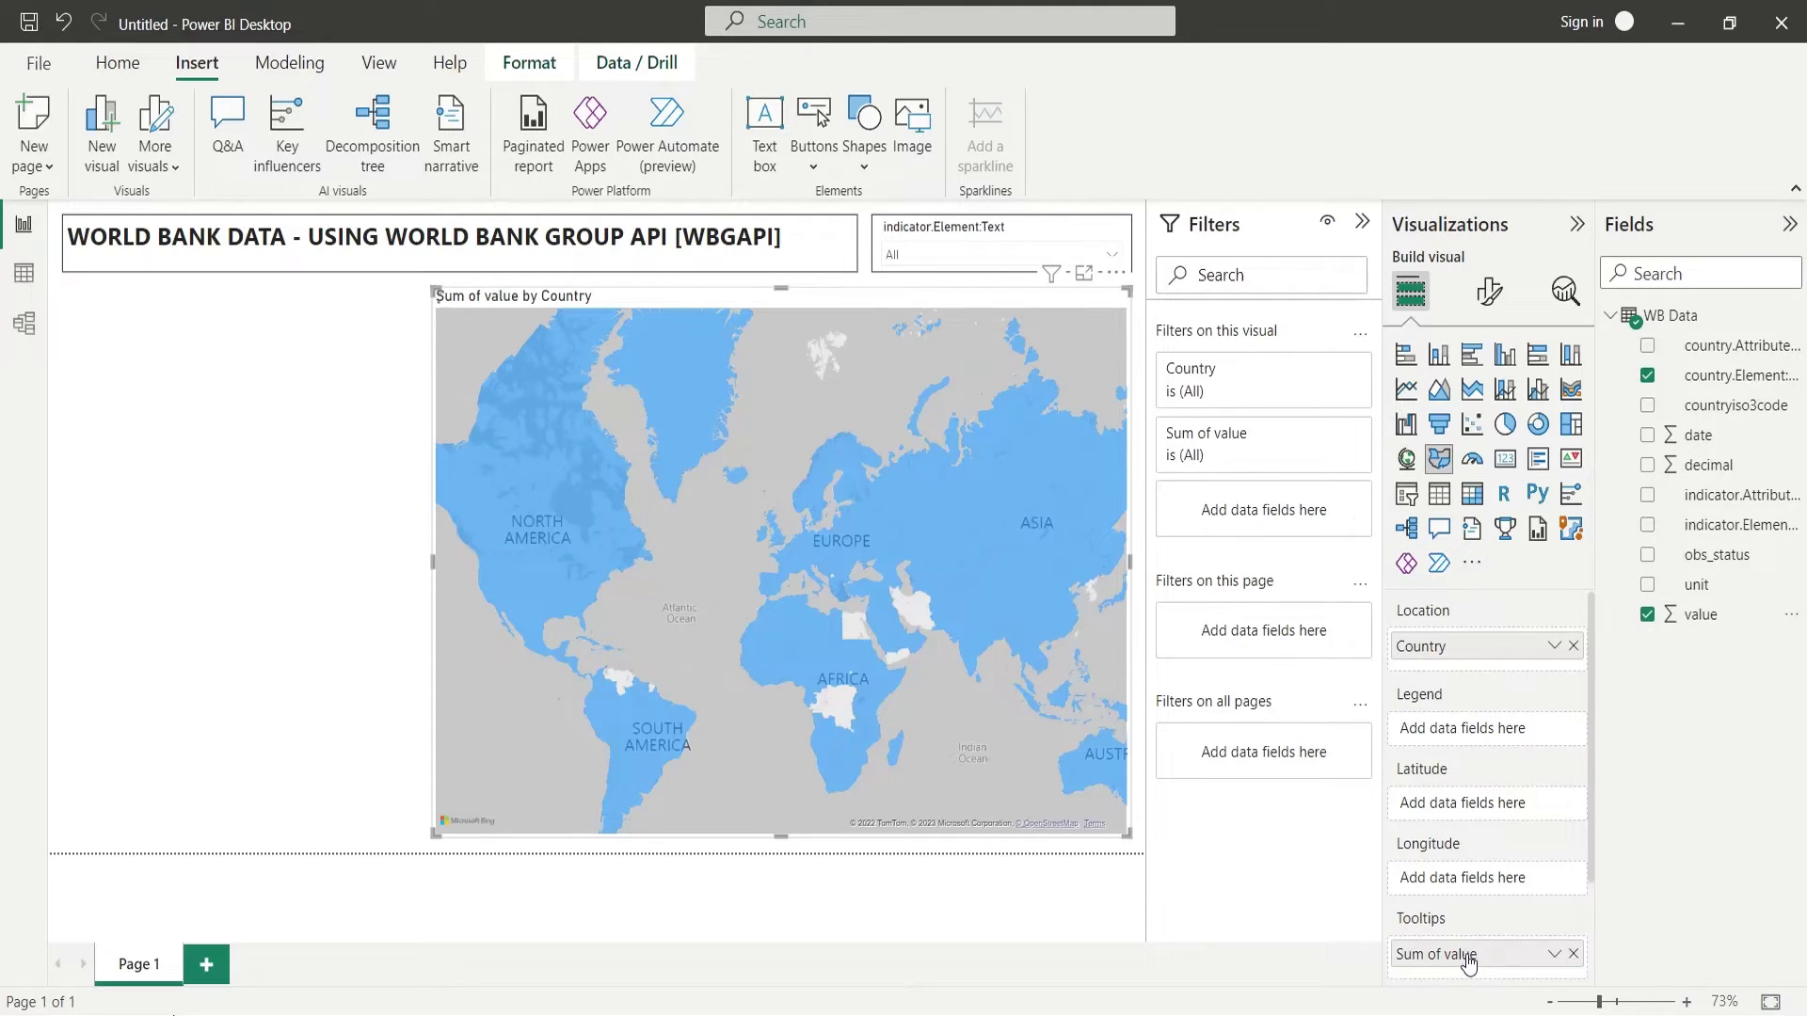
double_click(1468, 956)
text(V)
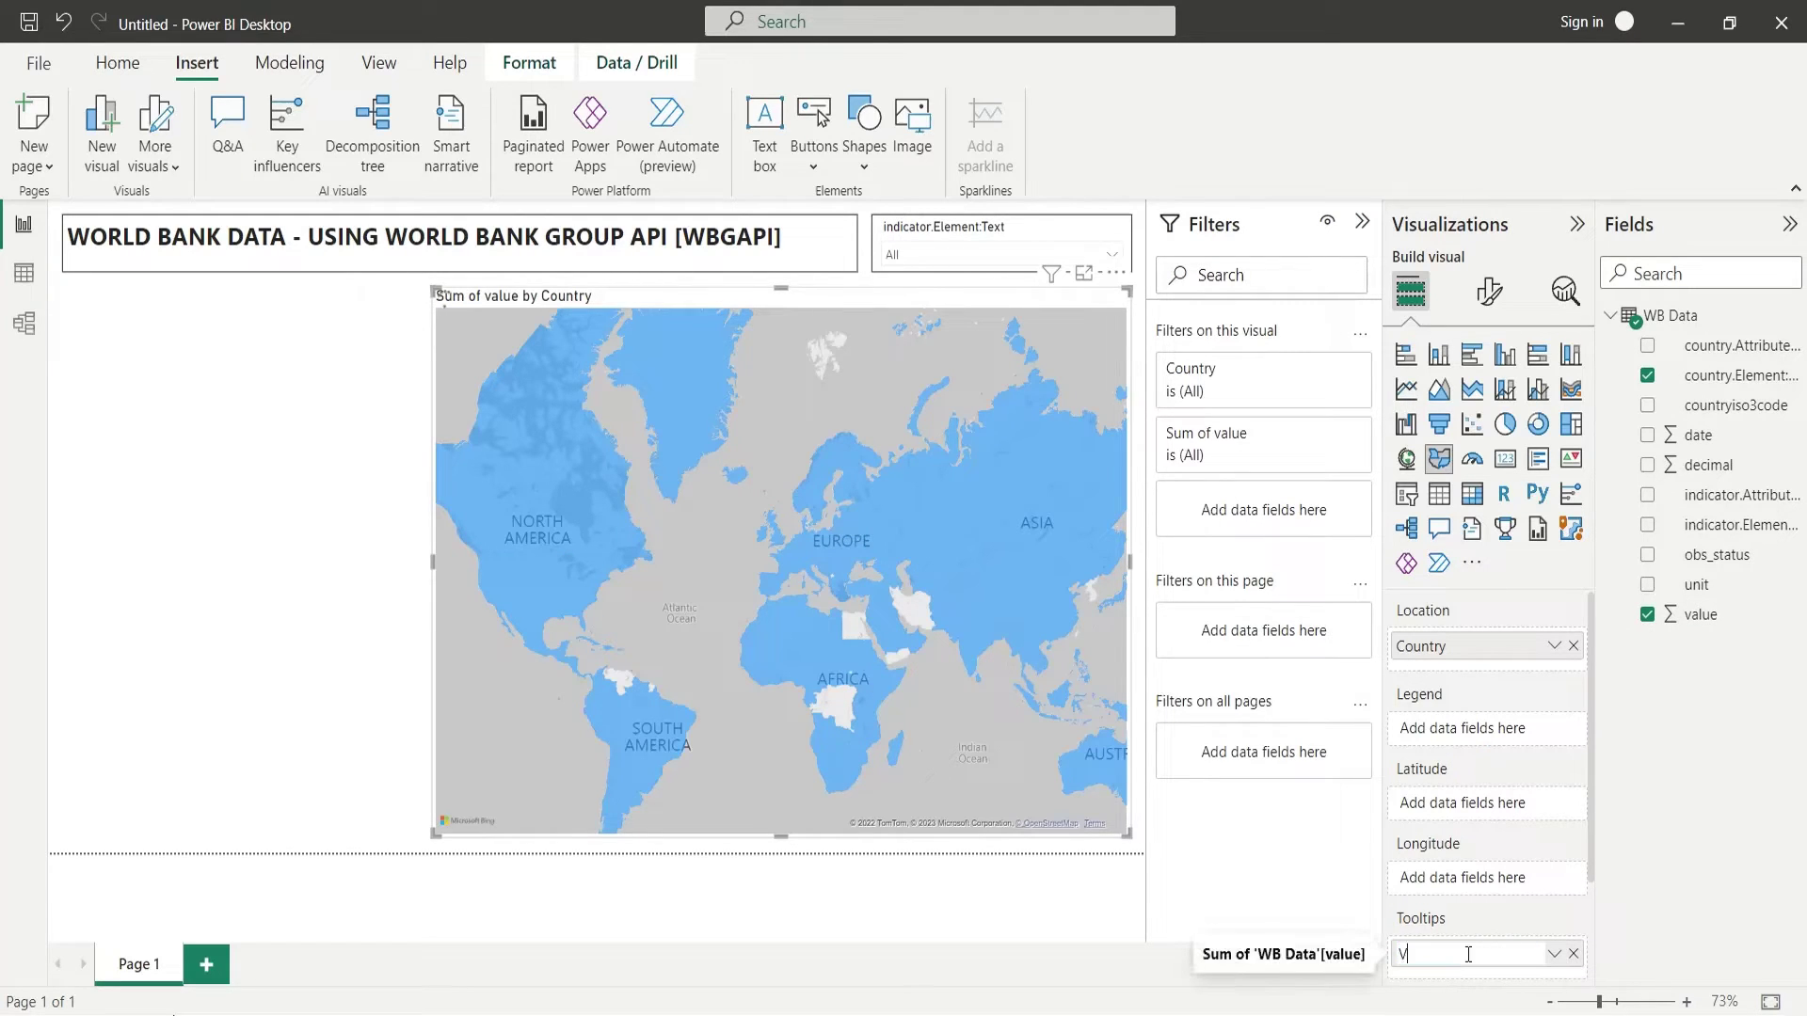
text(alue)
key(Return)
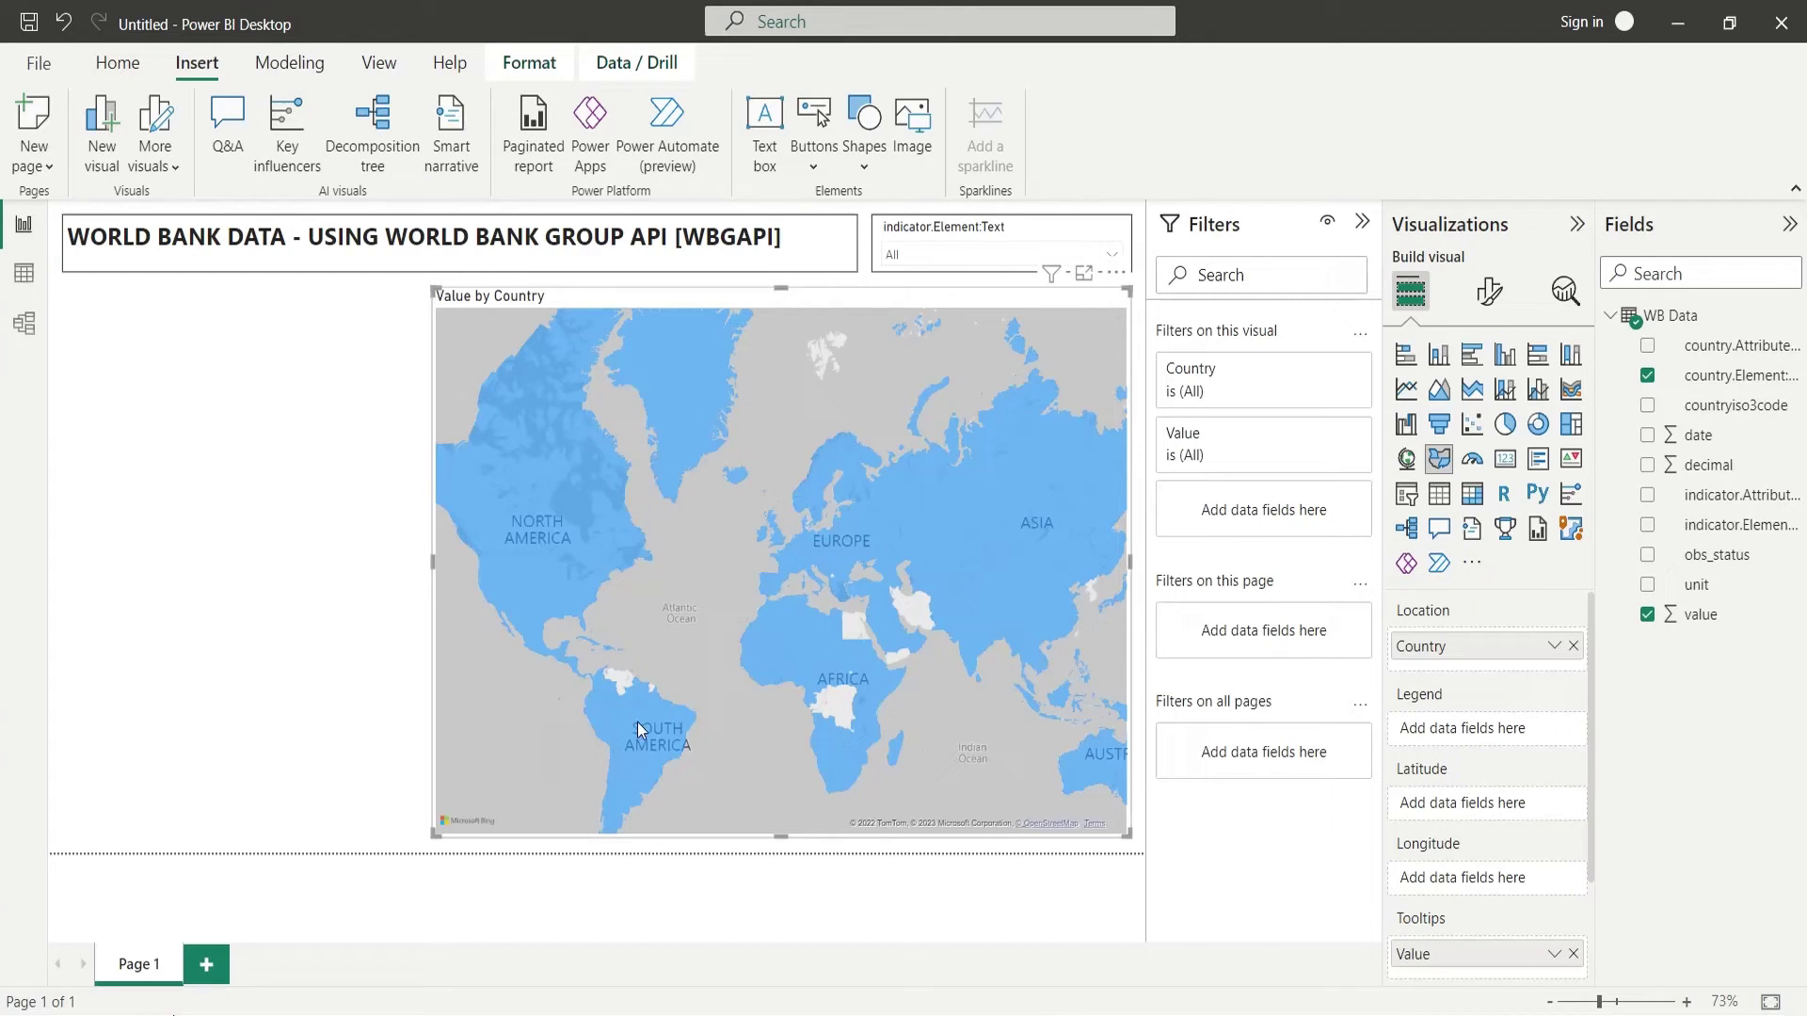
mouse_move(637, 721)
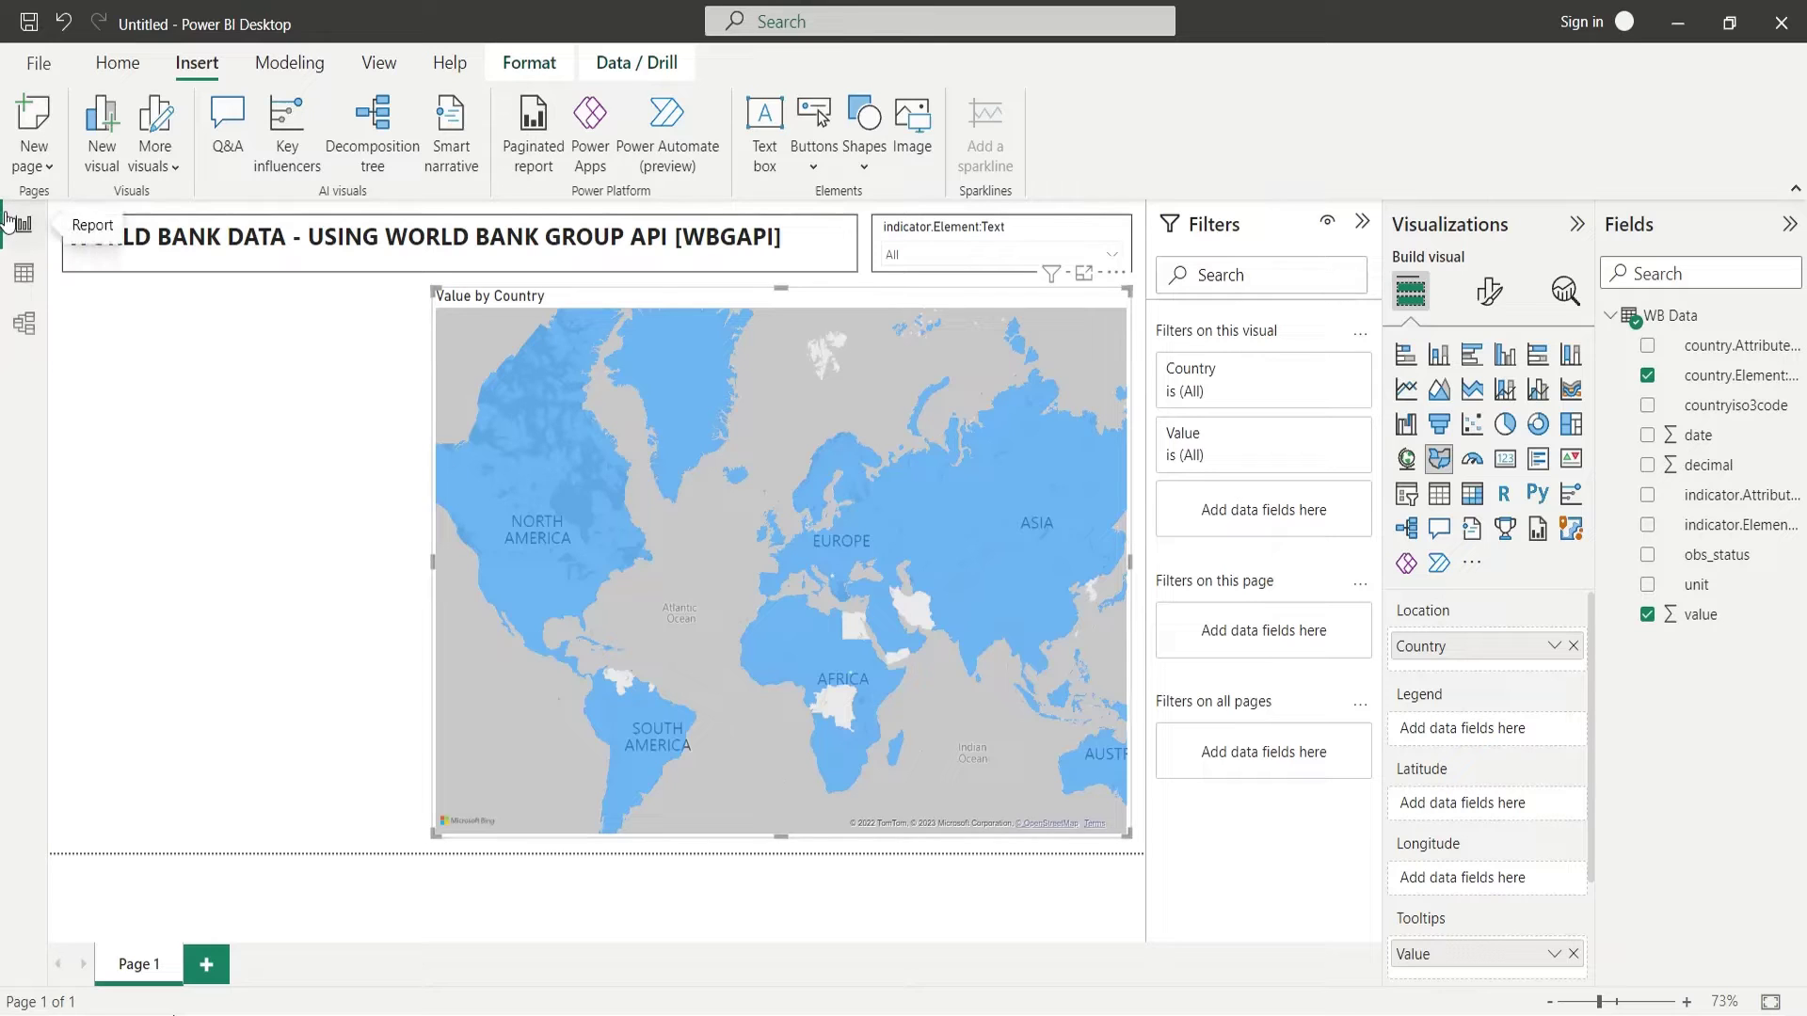
- Format the value column of the WB Data table with a thousands separator
click(23, 273)
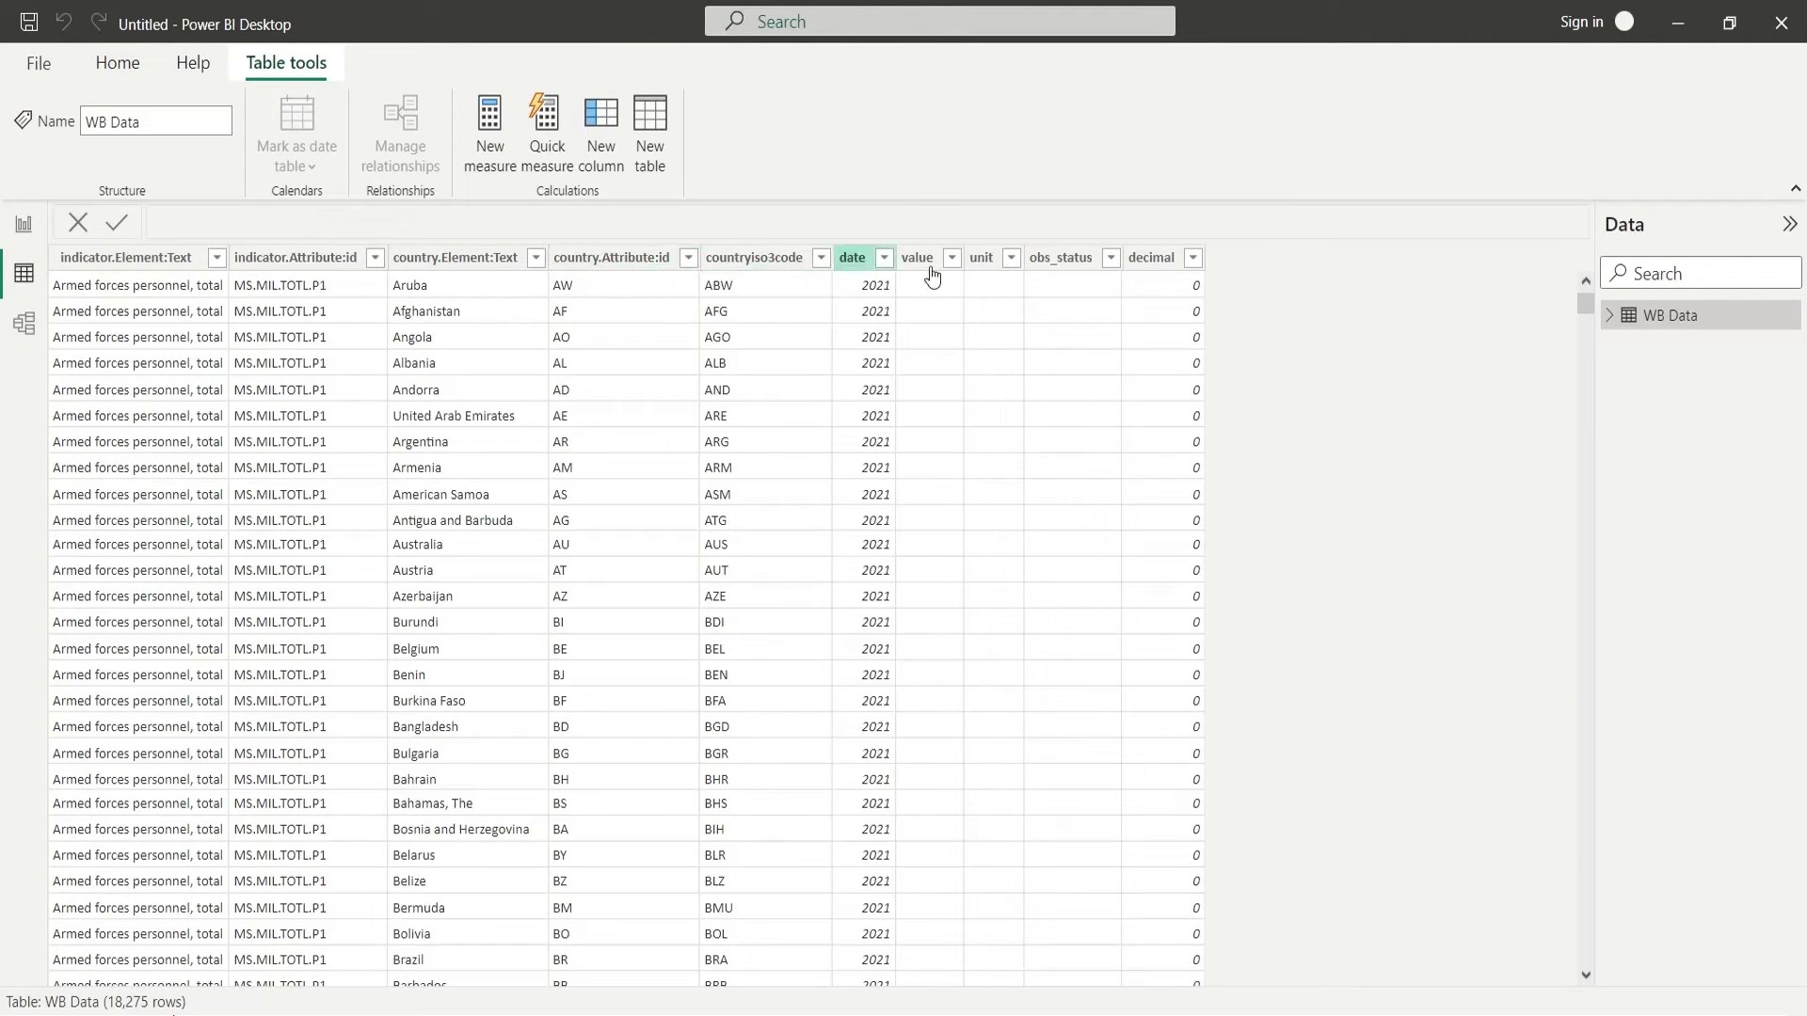
drag(1585, 331, 1565, 582)
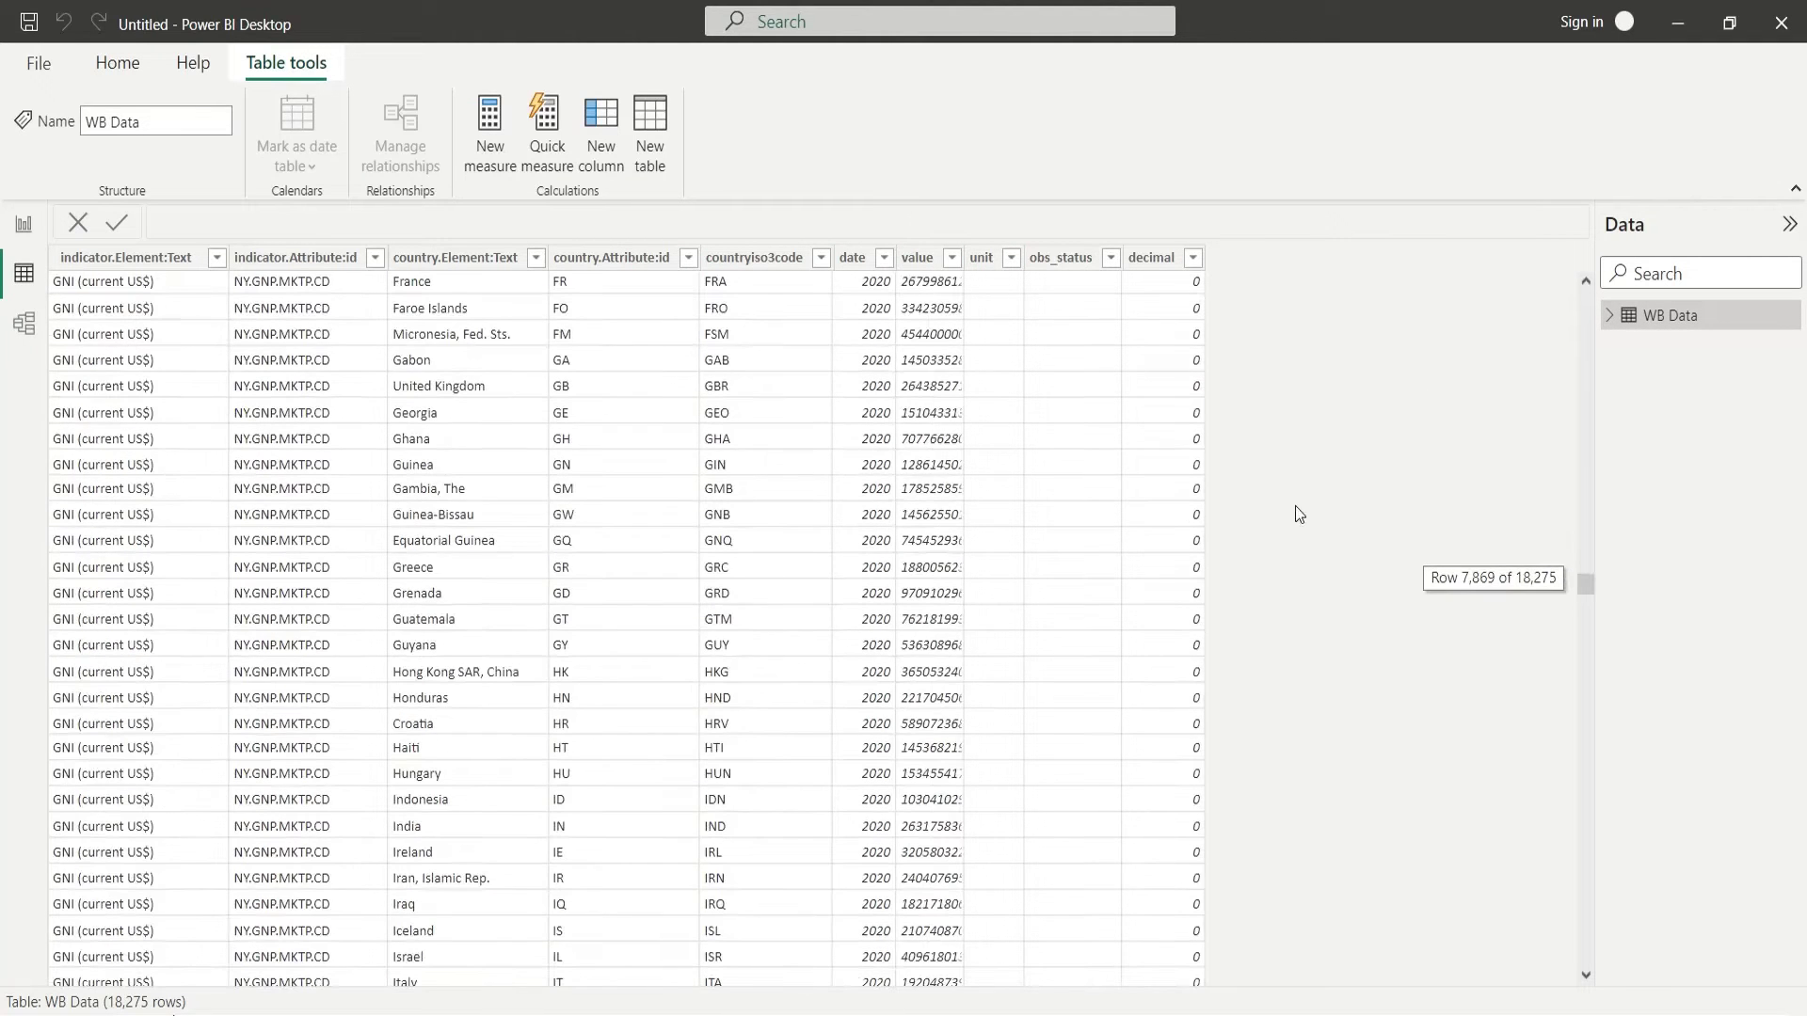
click(918, 258)
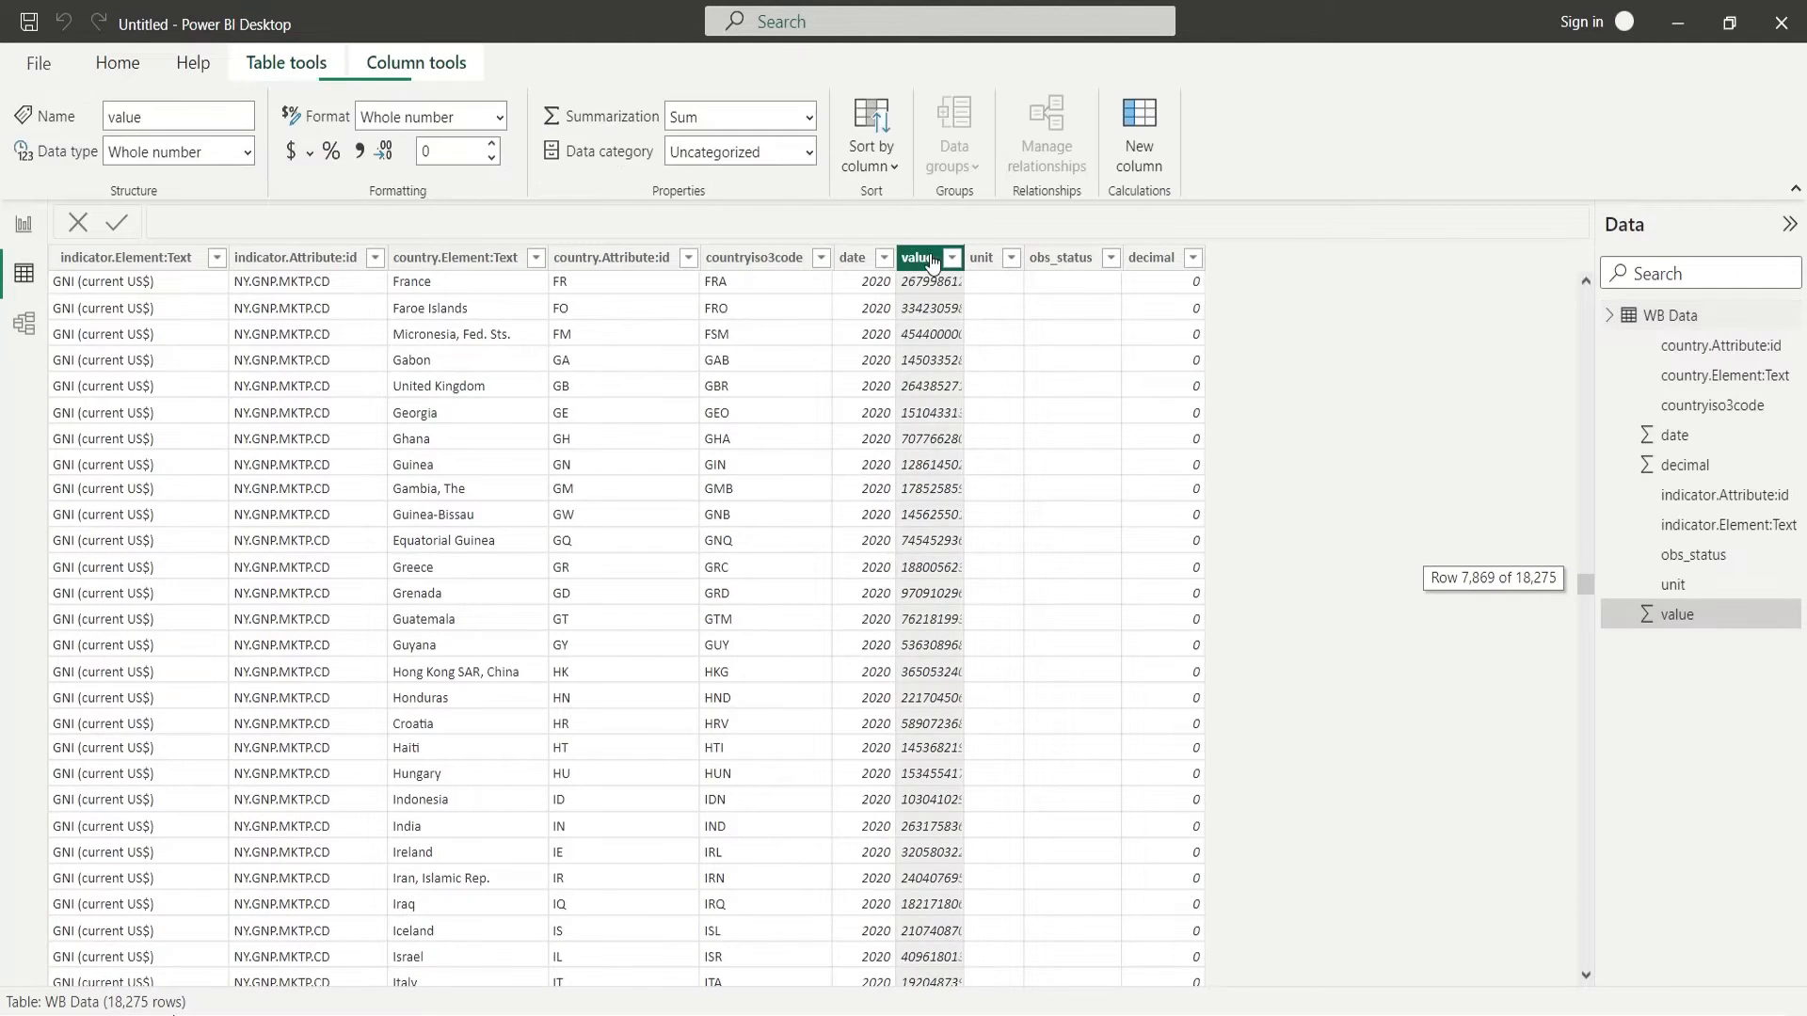
click(361, 152)
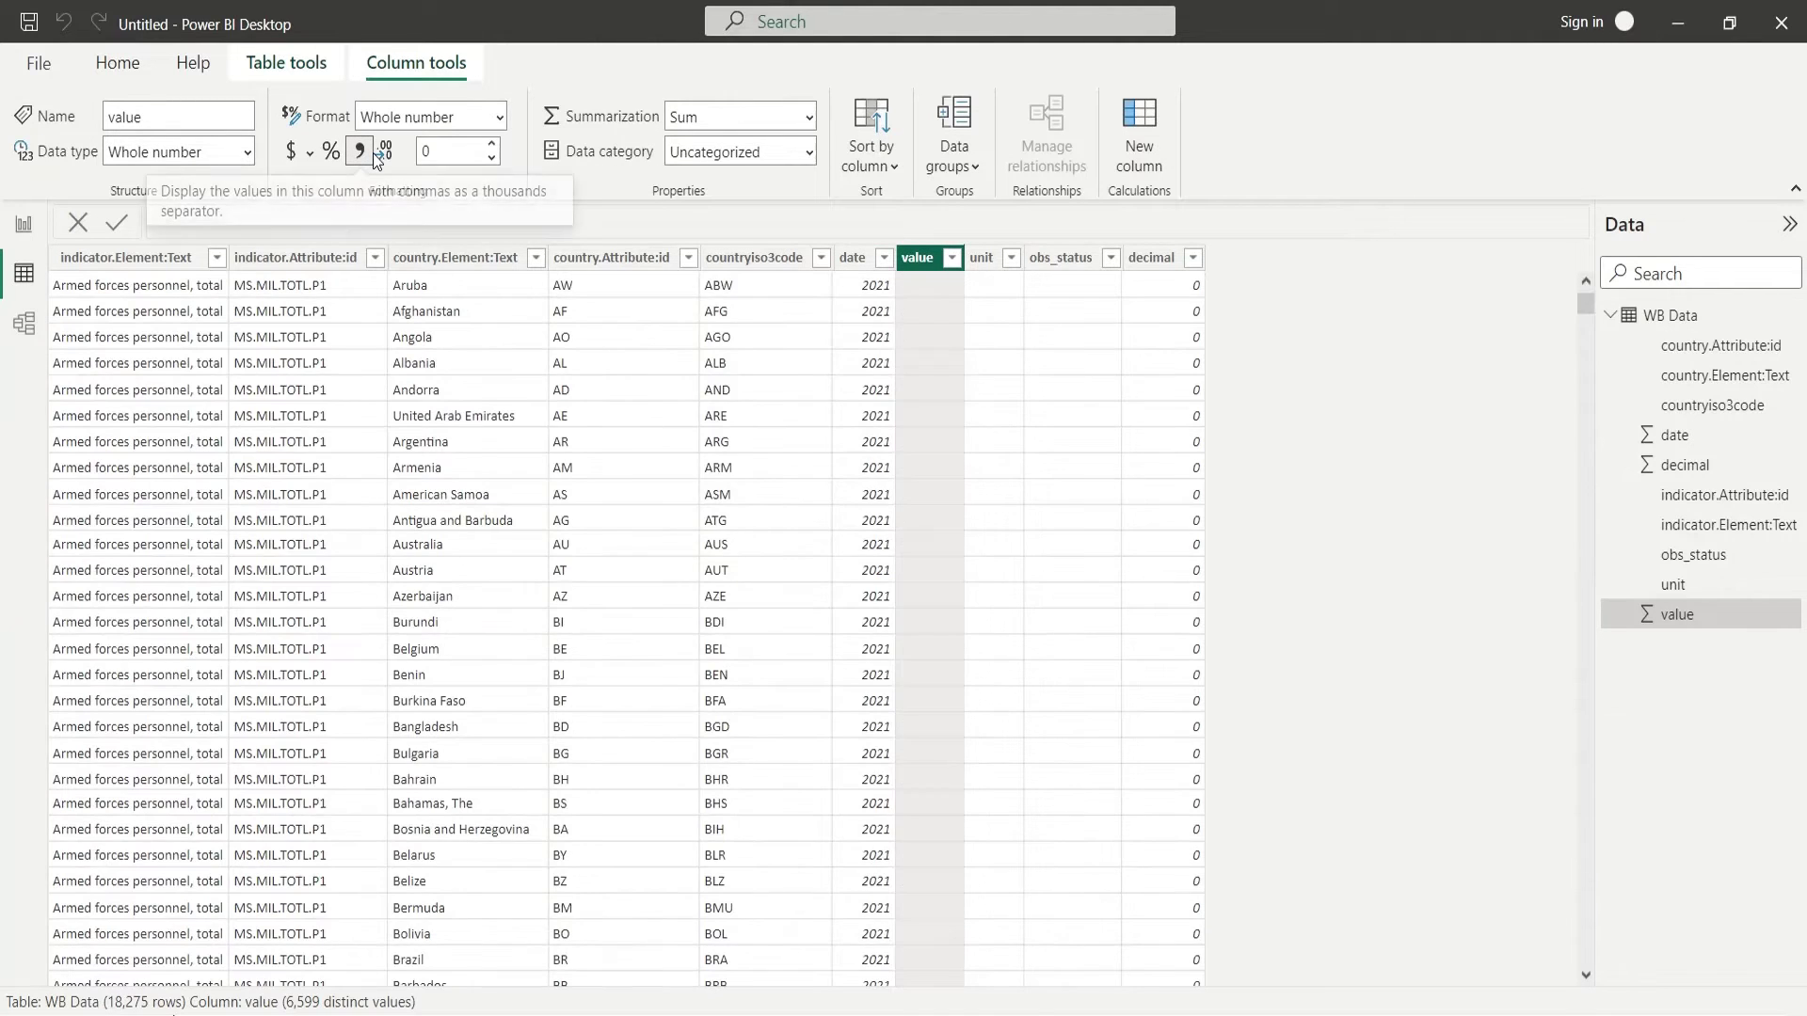
- Widen the value column in the data table to fit its full numbers, and return to the report page
drag(1587, 303, 1573, 817)
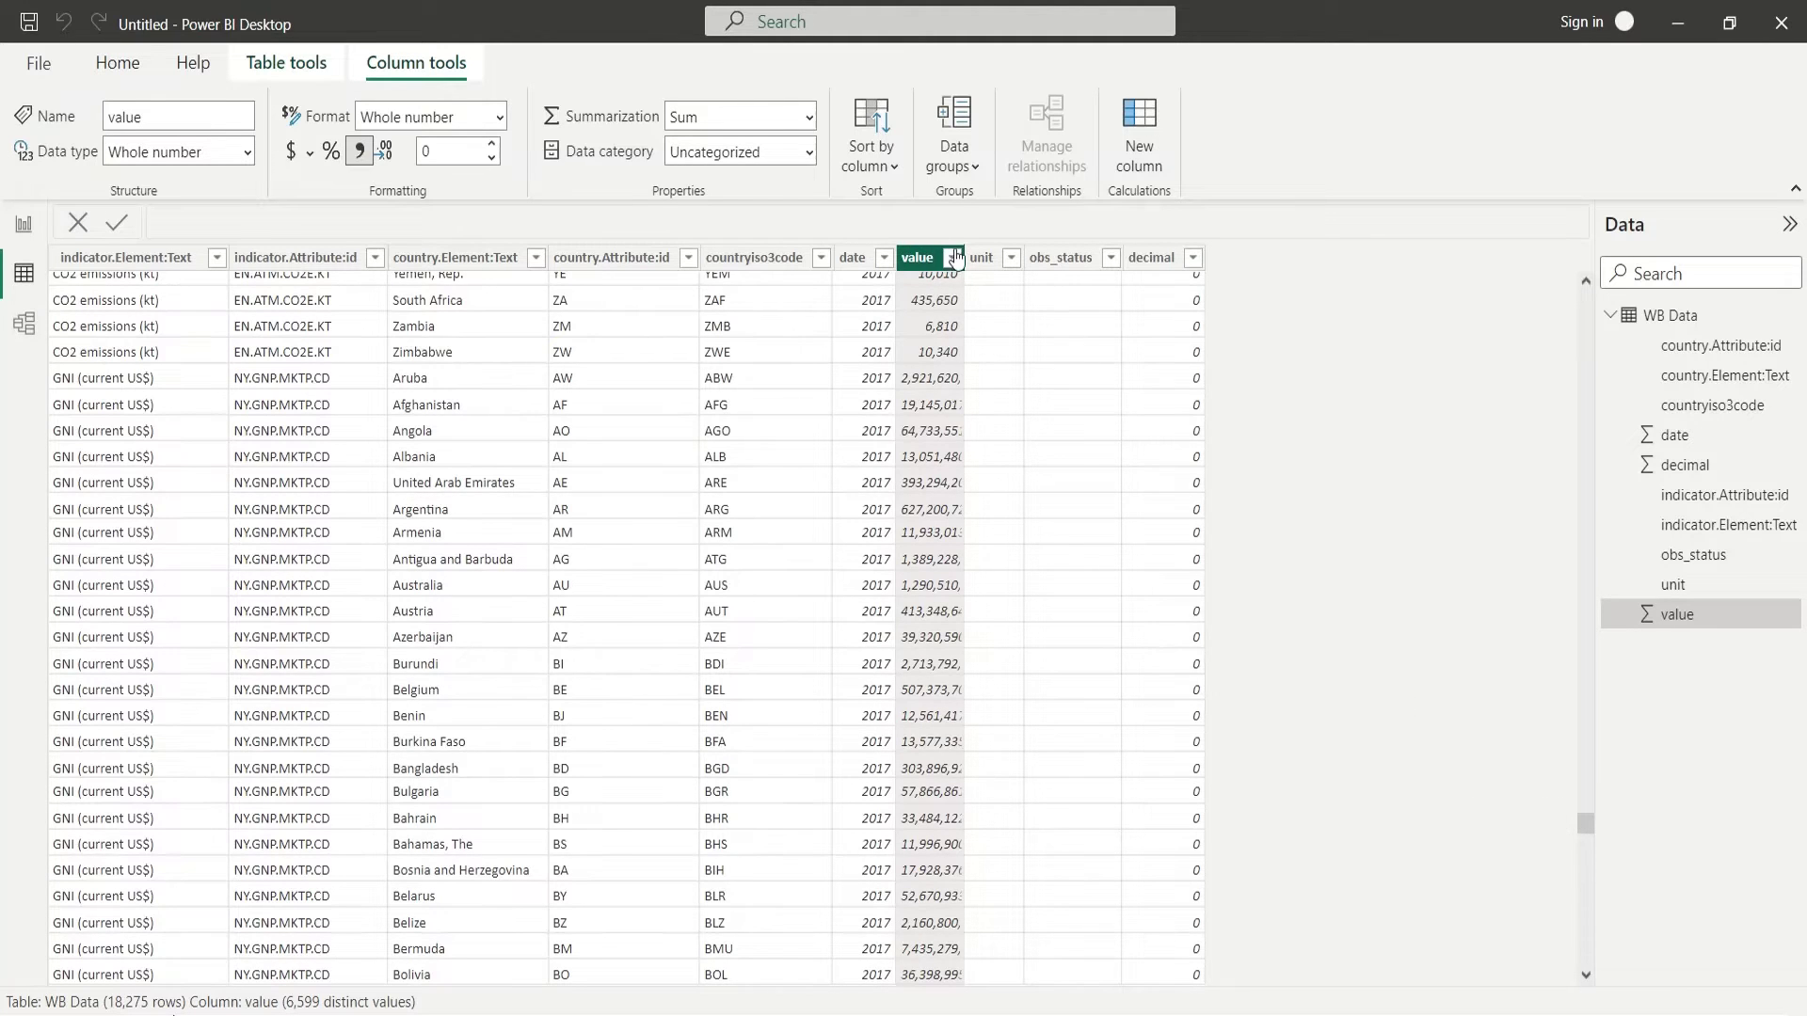
drag(962, 253, 1016, 260)
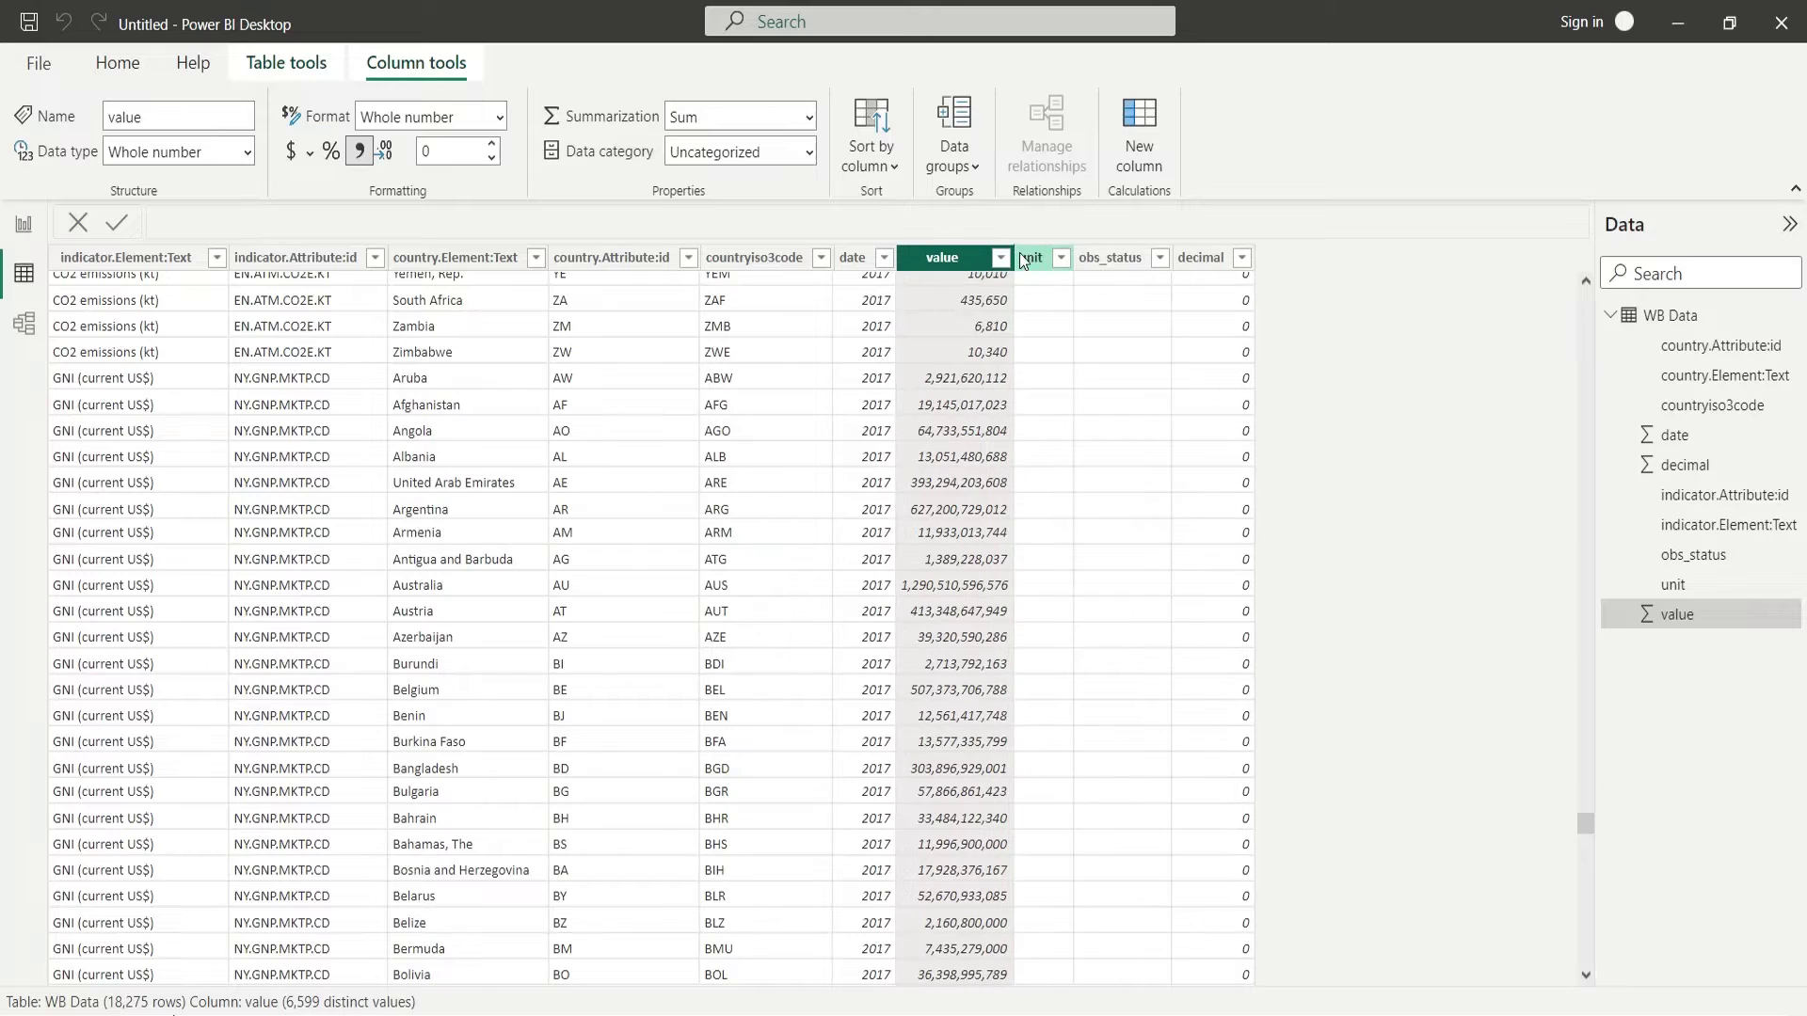
click(32, 231)
mouse_move(577, 571)
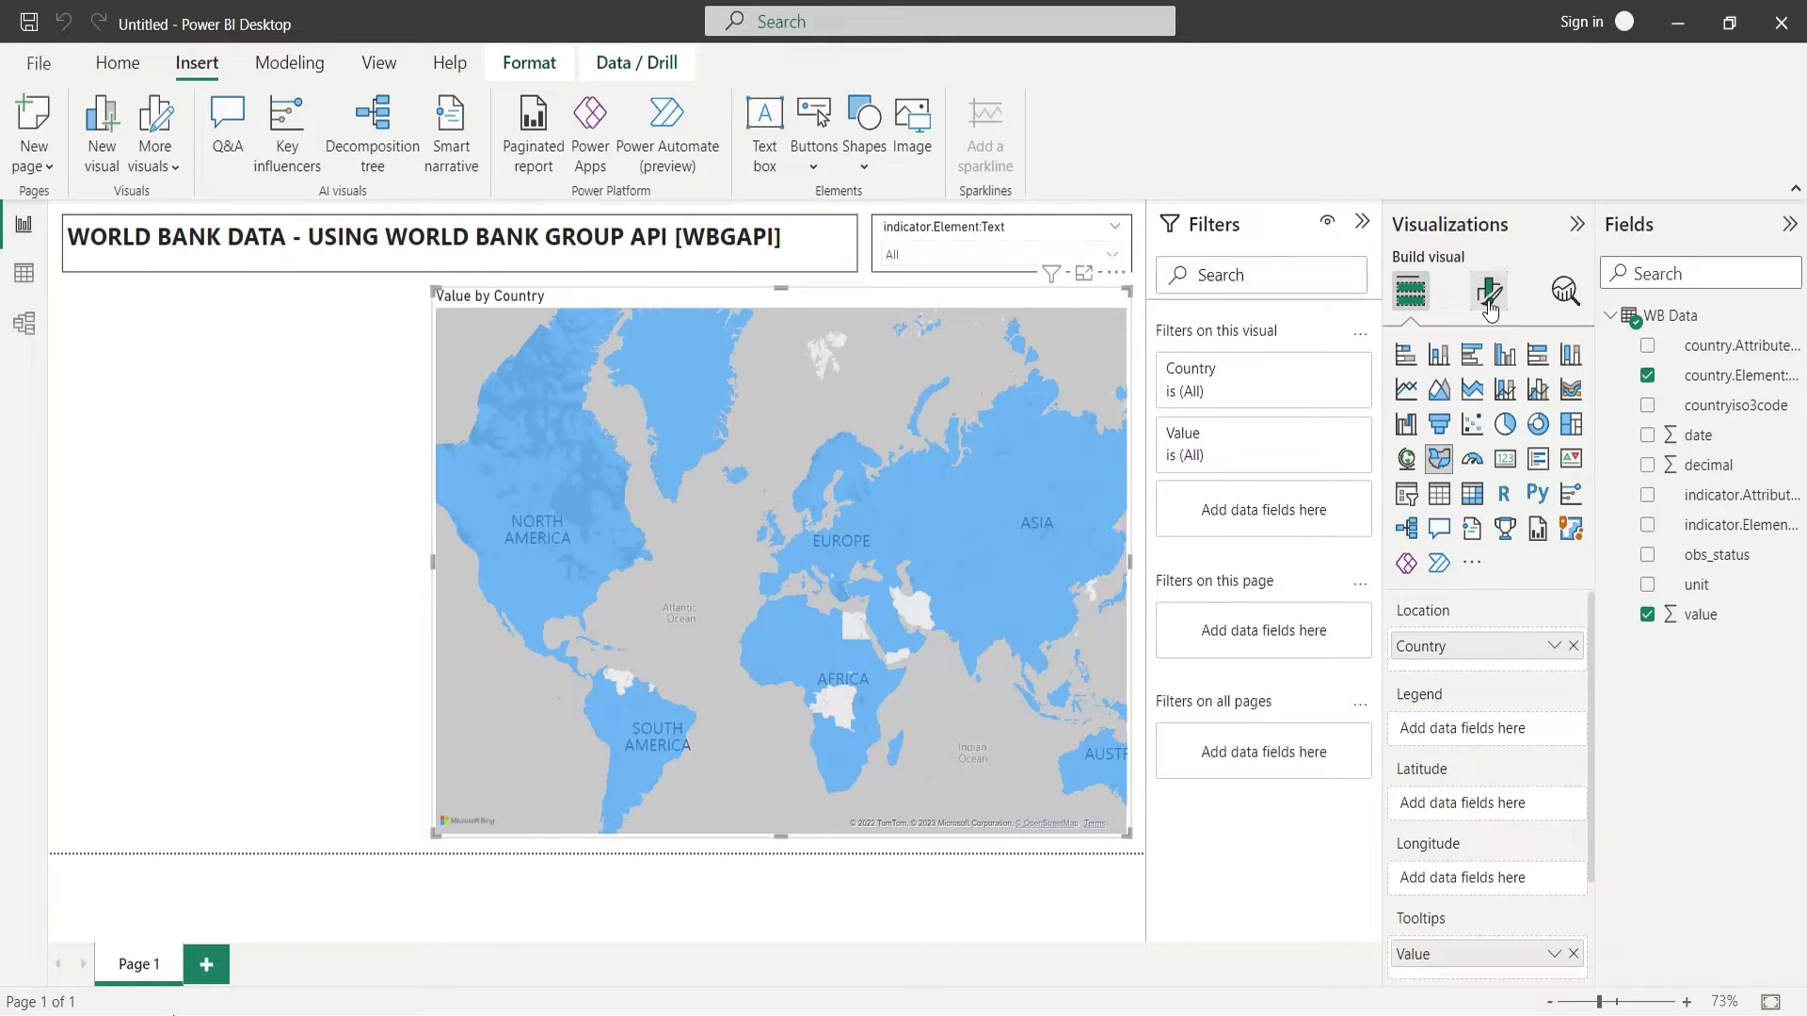
- Shade the map's fill colors with a gradient based on the sum of value, using dark blue for the highest value
click(1489, 293)
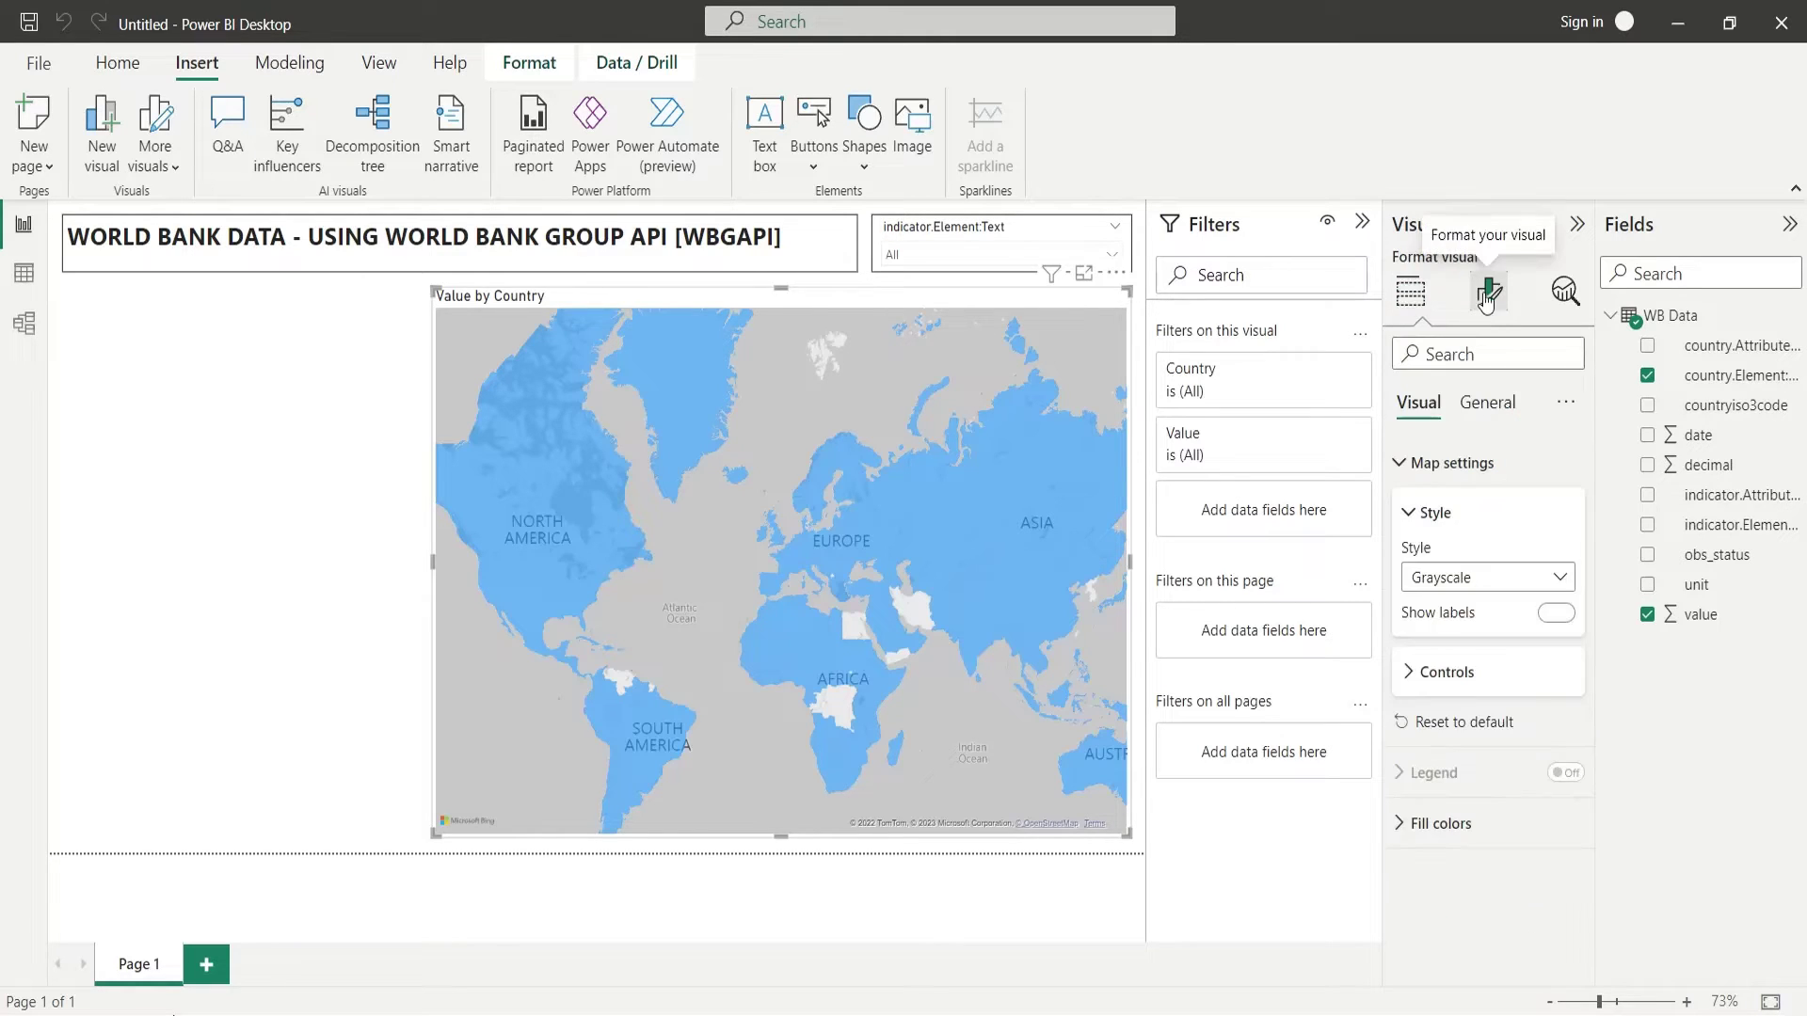
click(1398, 825)
click(1474, 941)
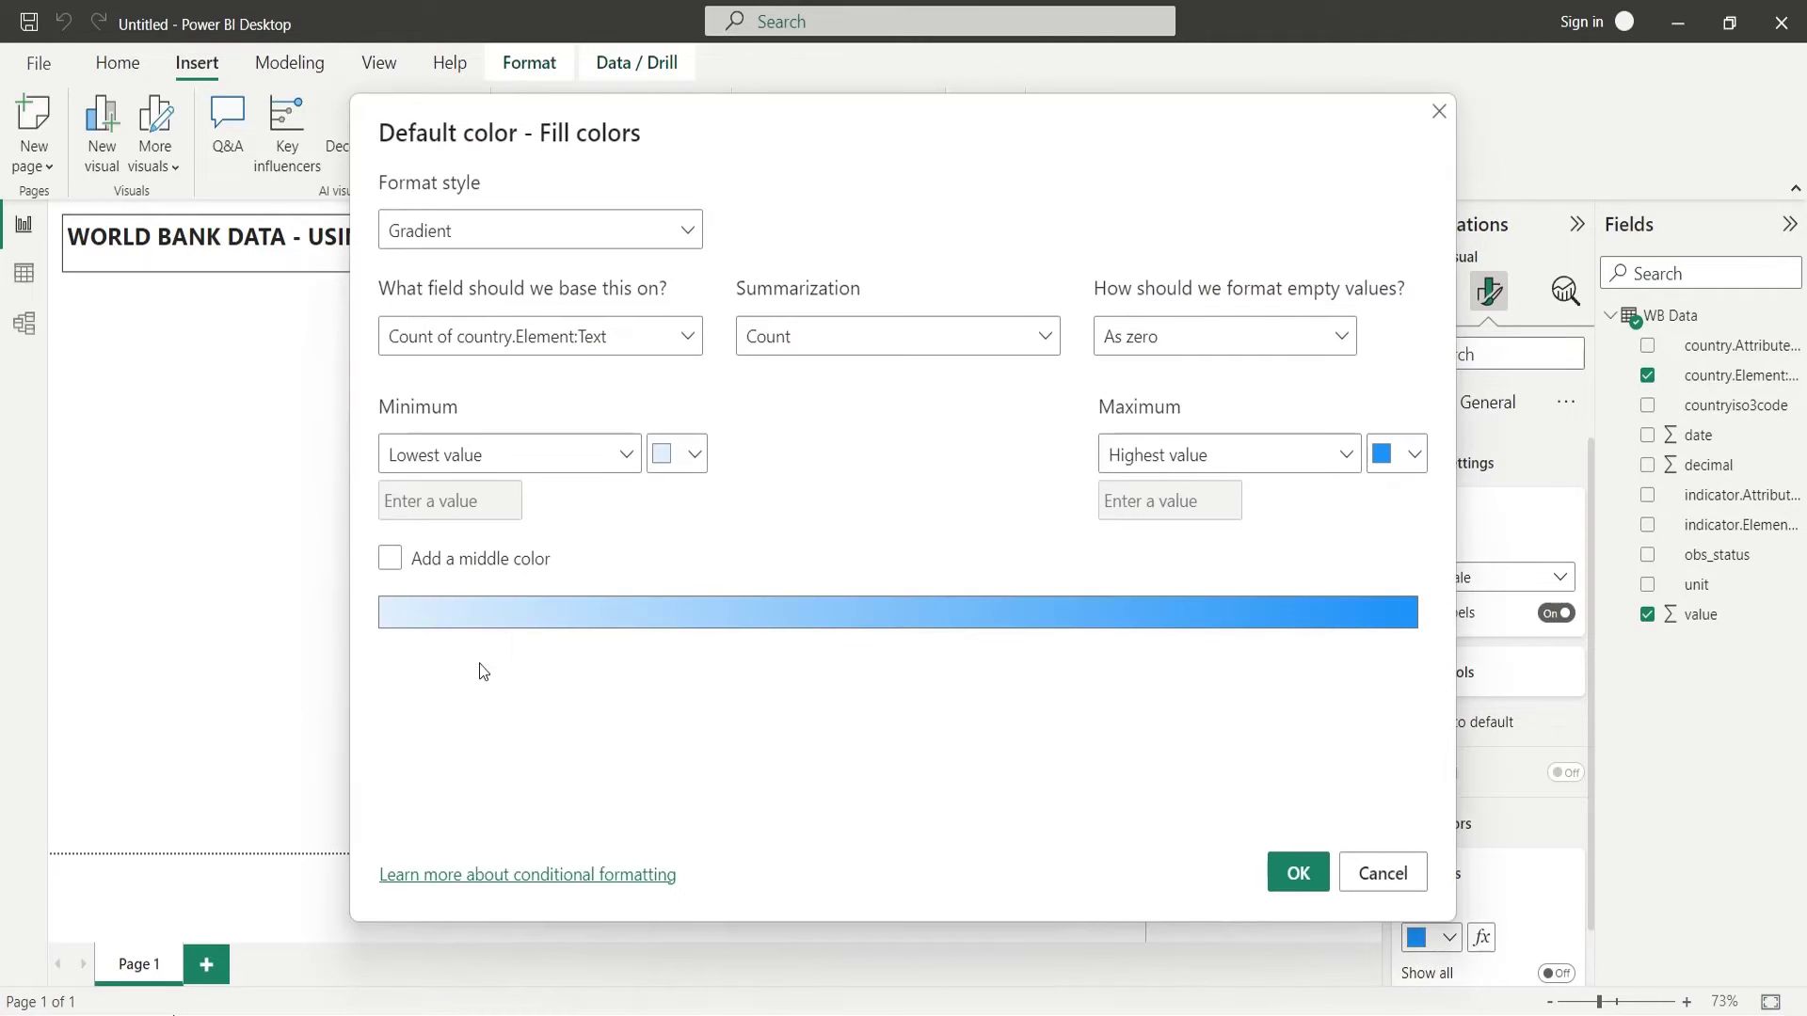
click(586, 340)
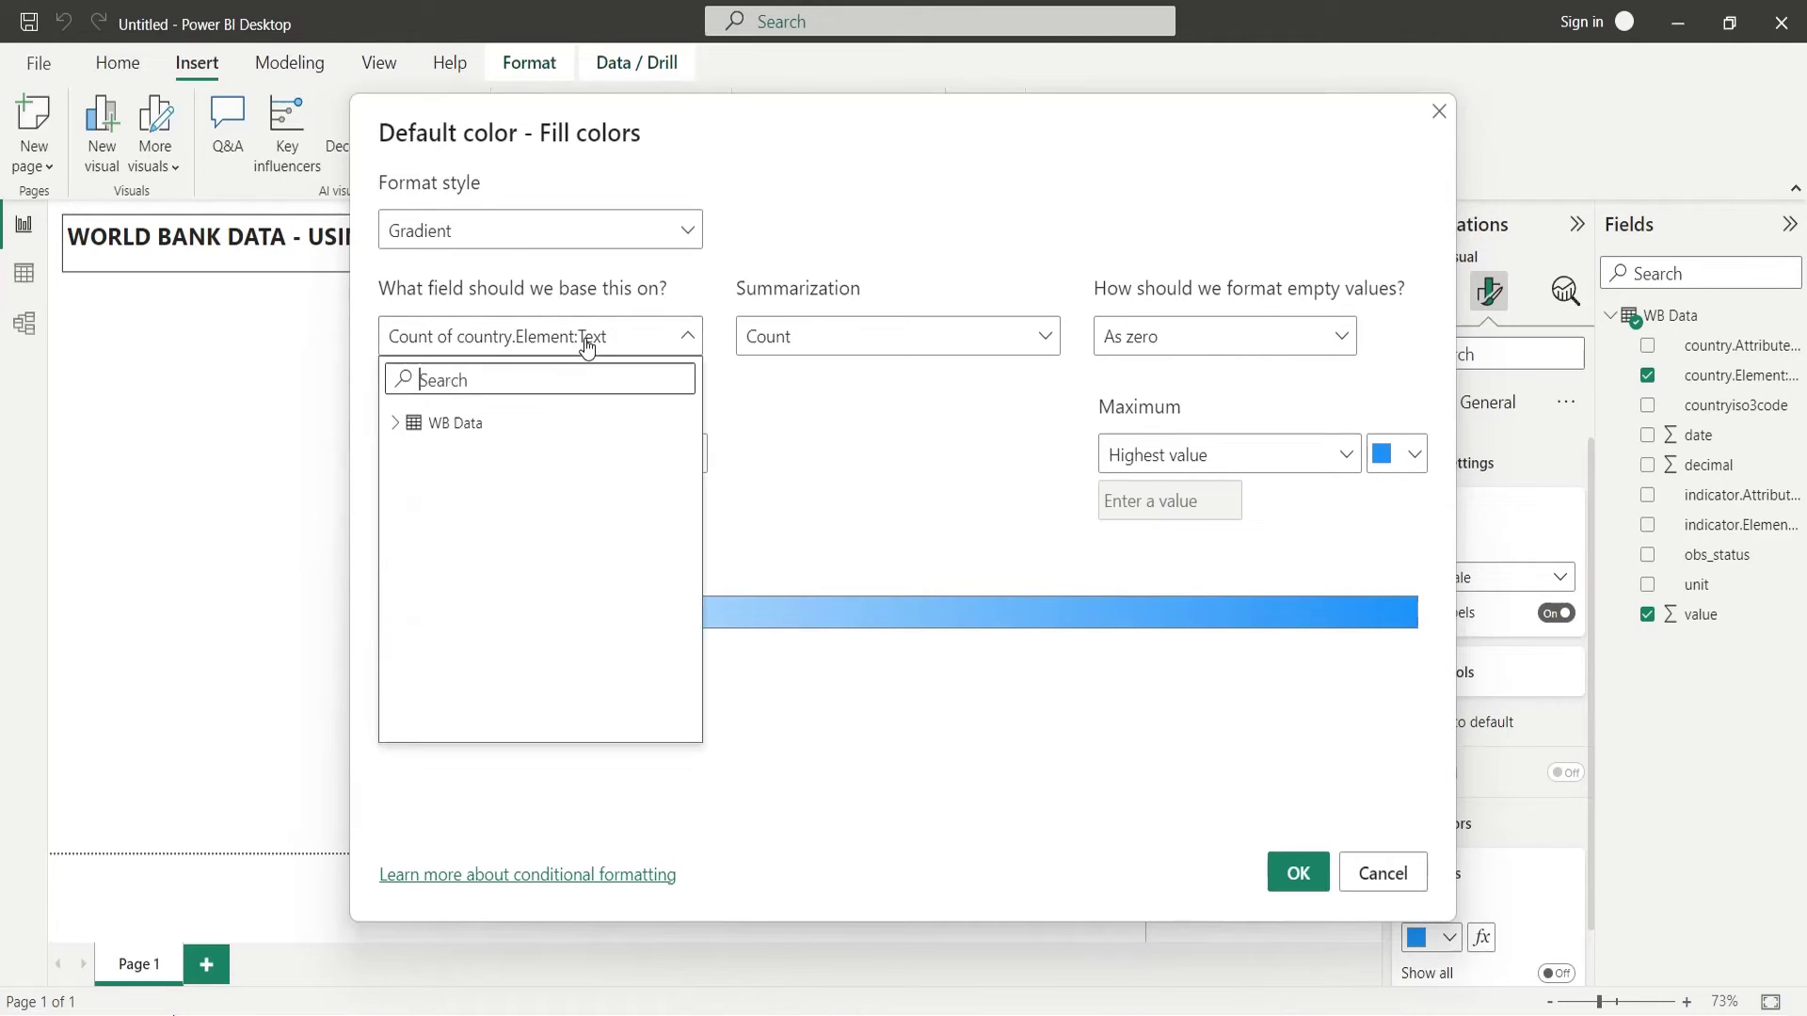
click(415, 423)
click(461, 721)
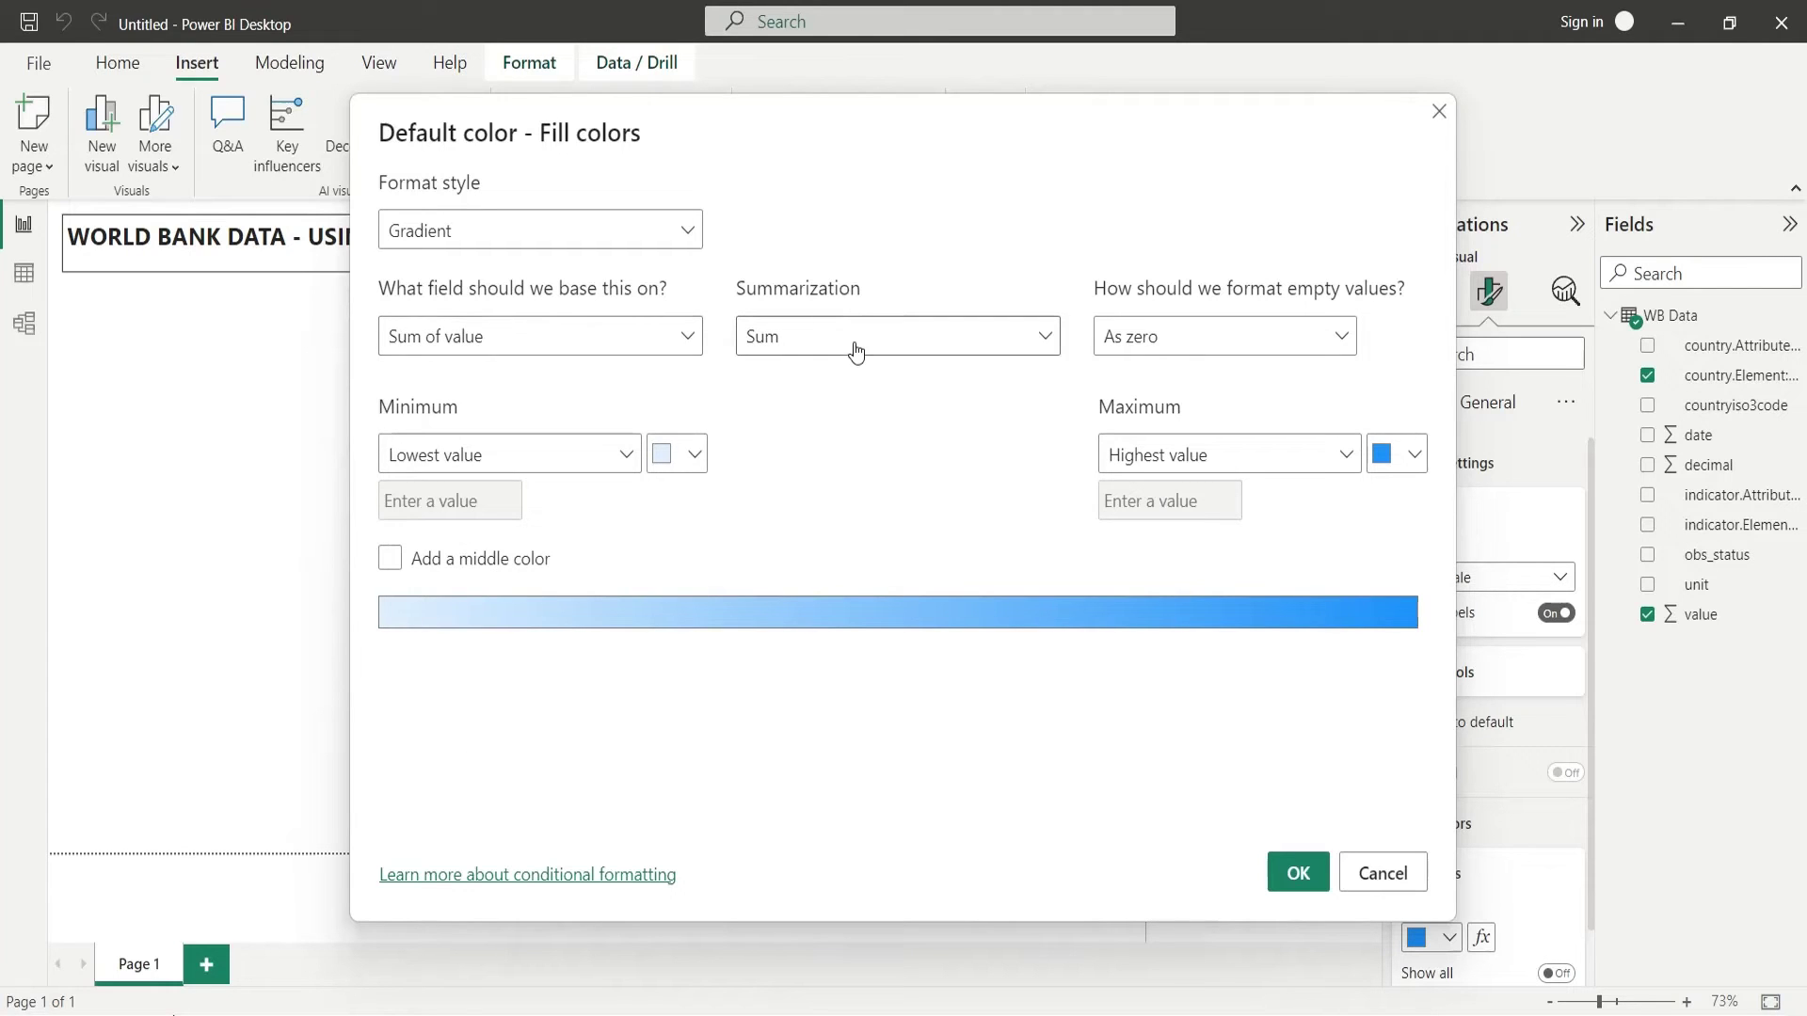
click(1396, 452)
click(1162, 693)
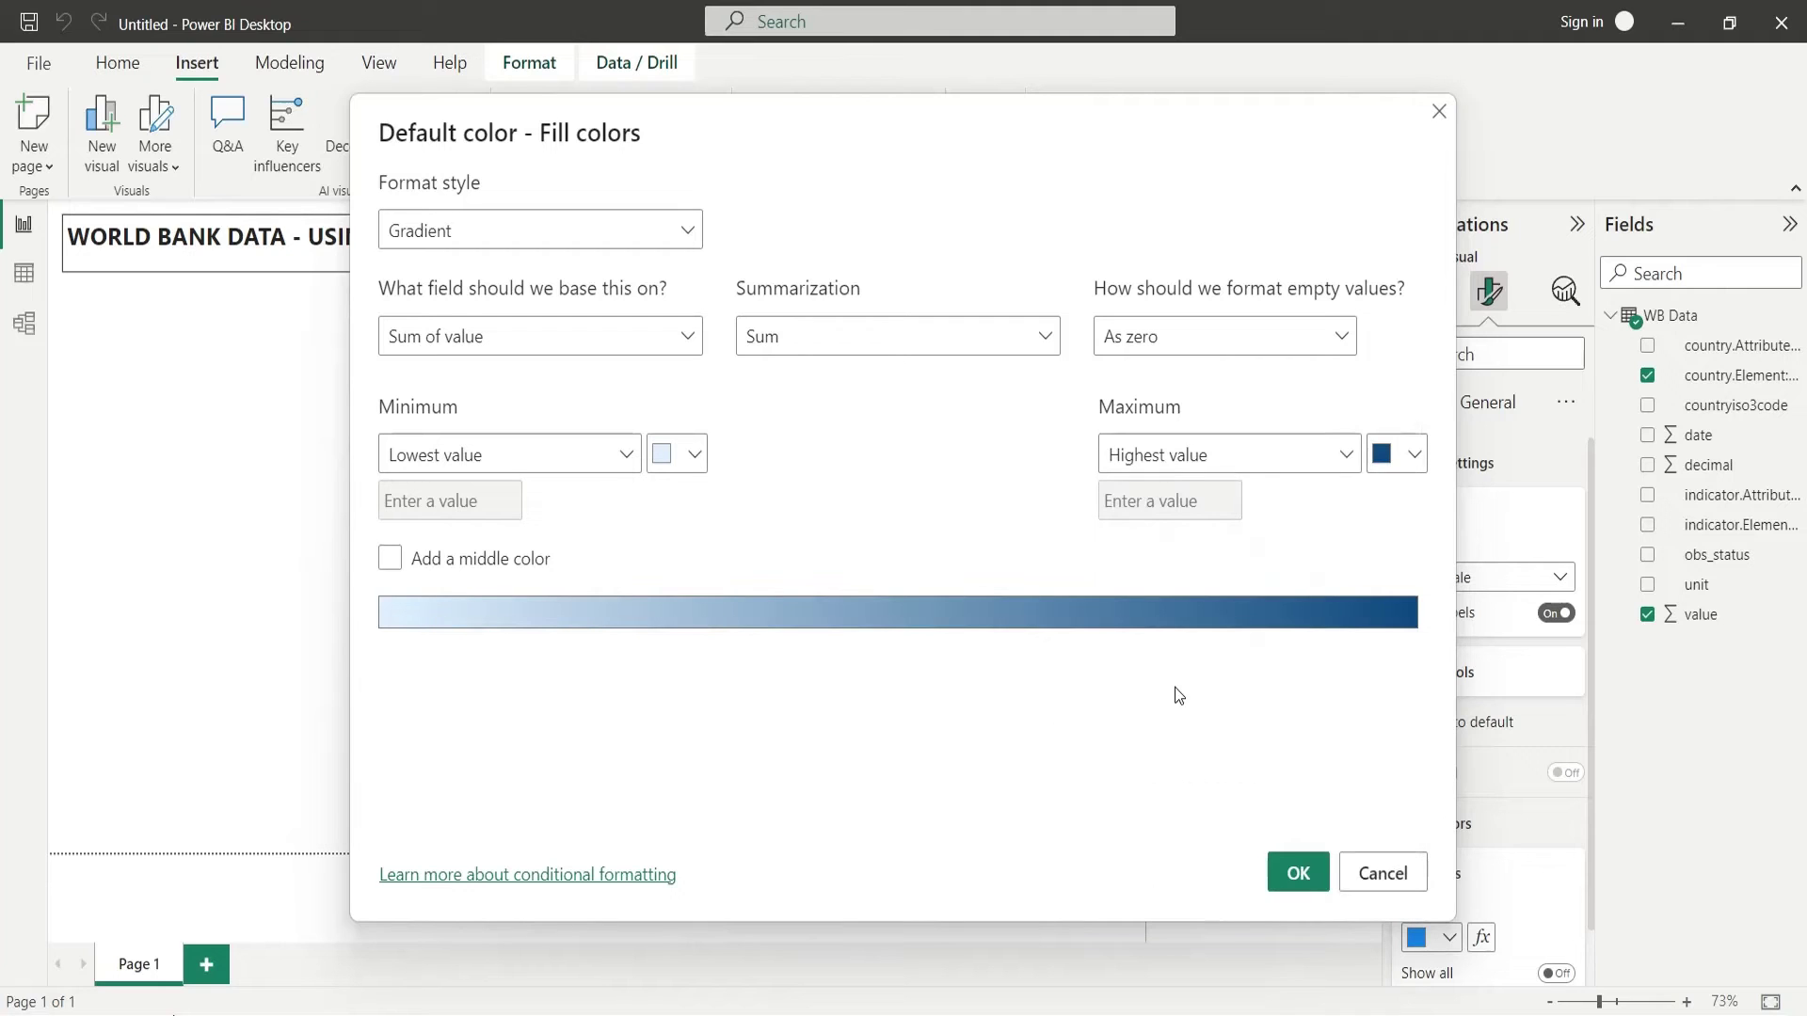
click(1298, 873)
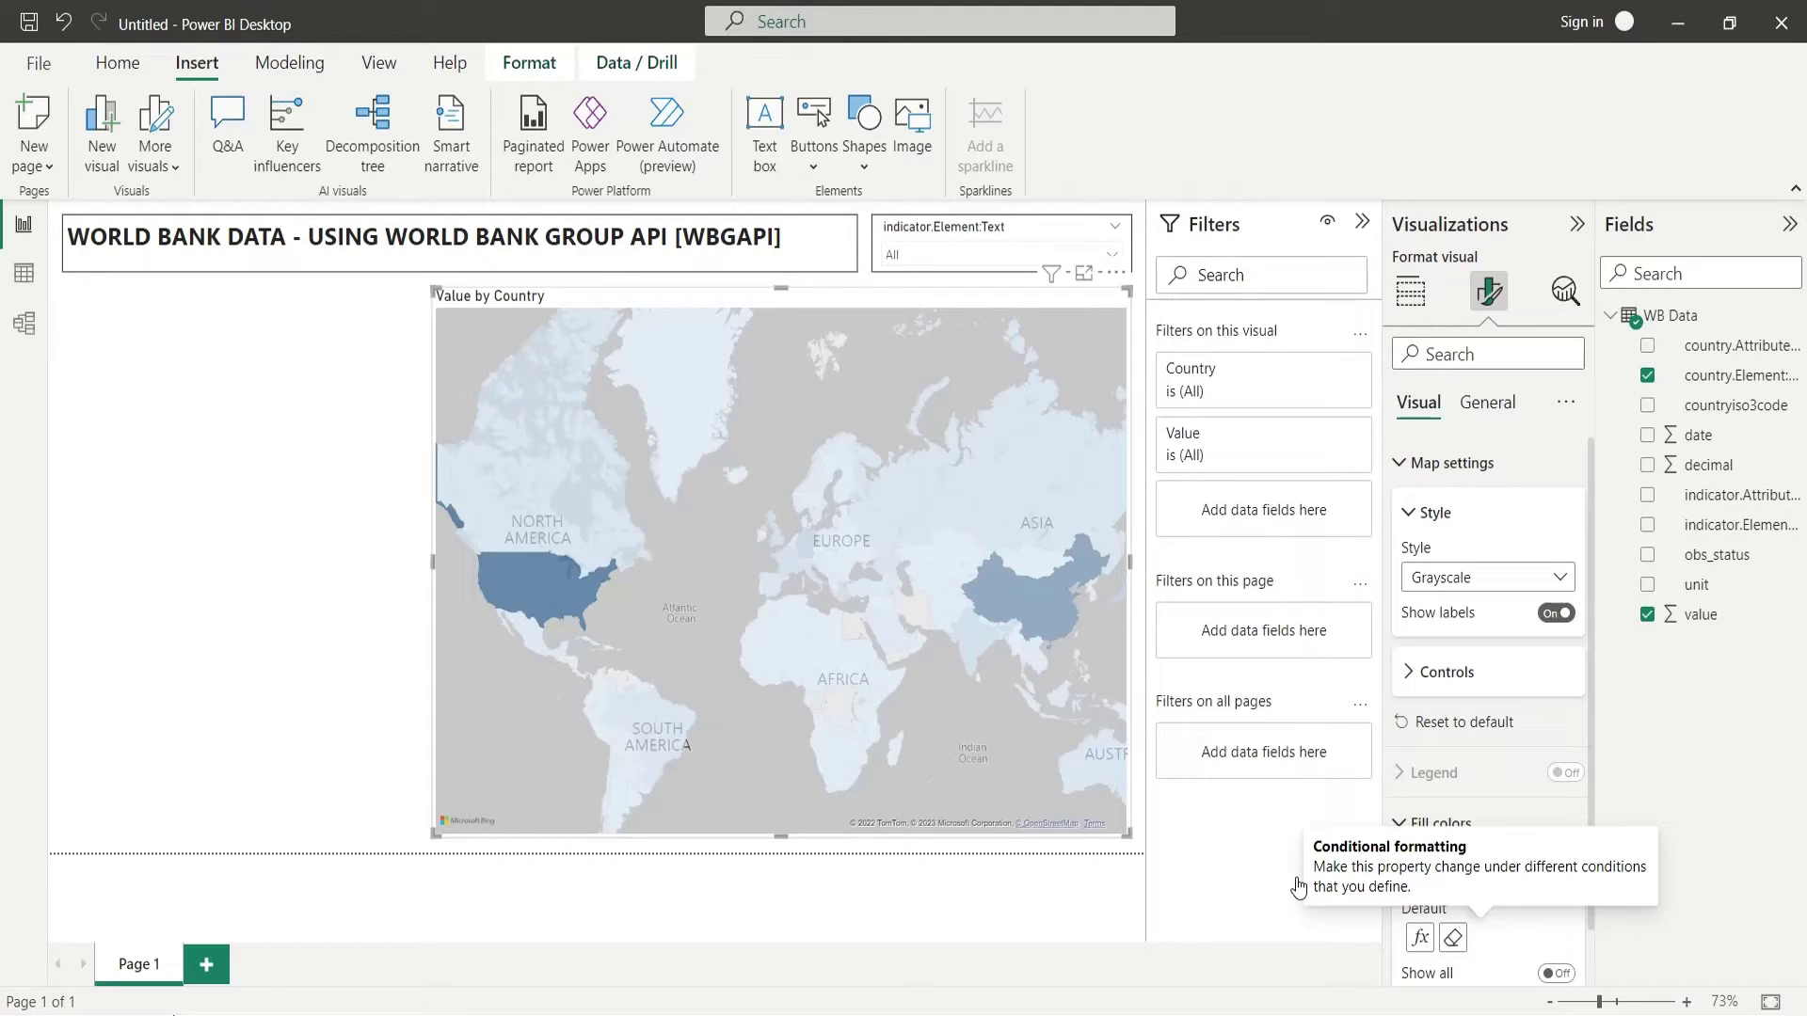
- Filter the report to CO2 emissions (kt) with the indicator slicer
click(1114, 252)
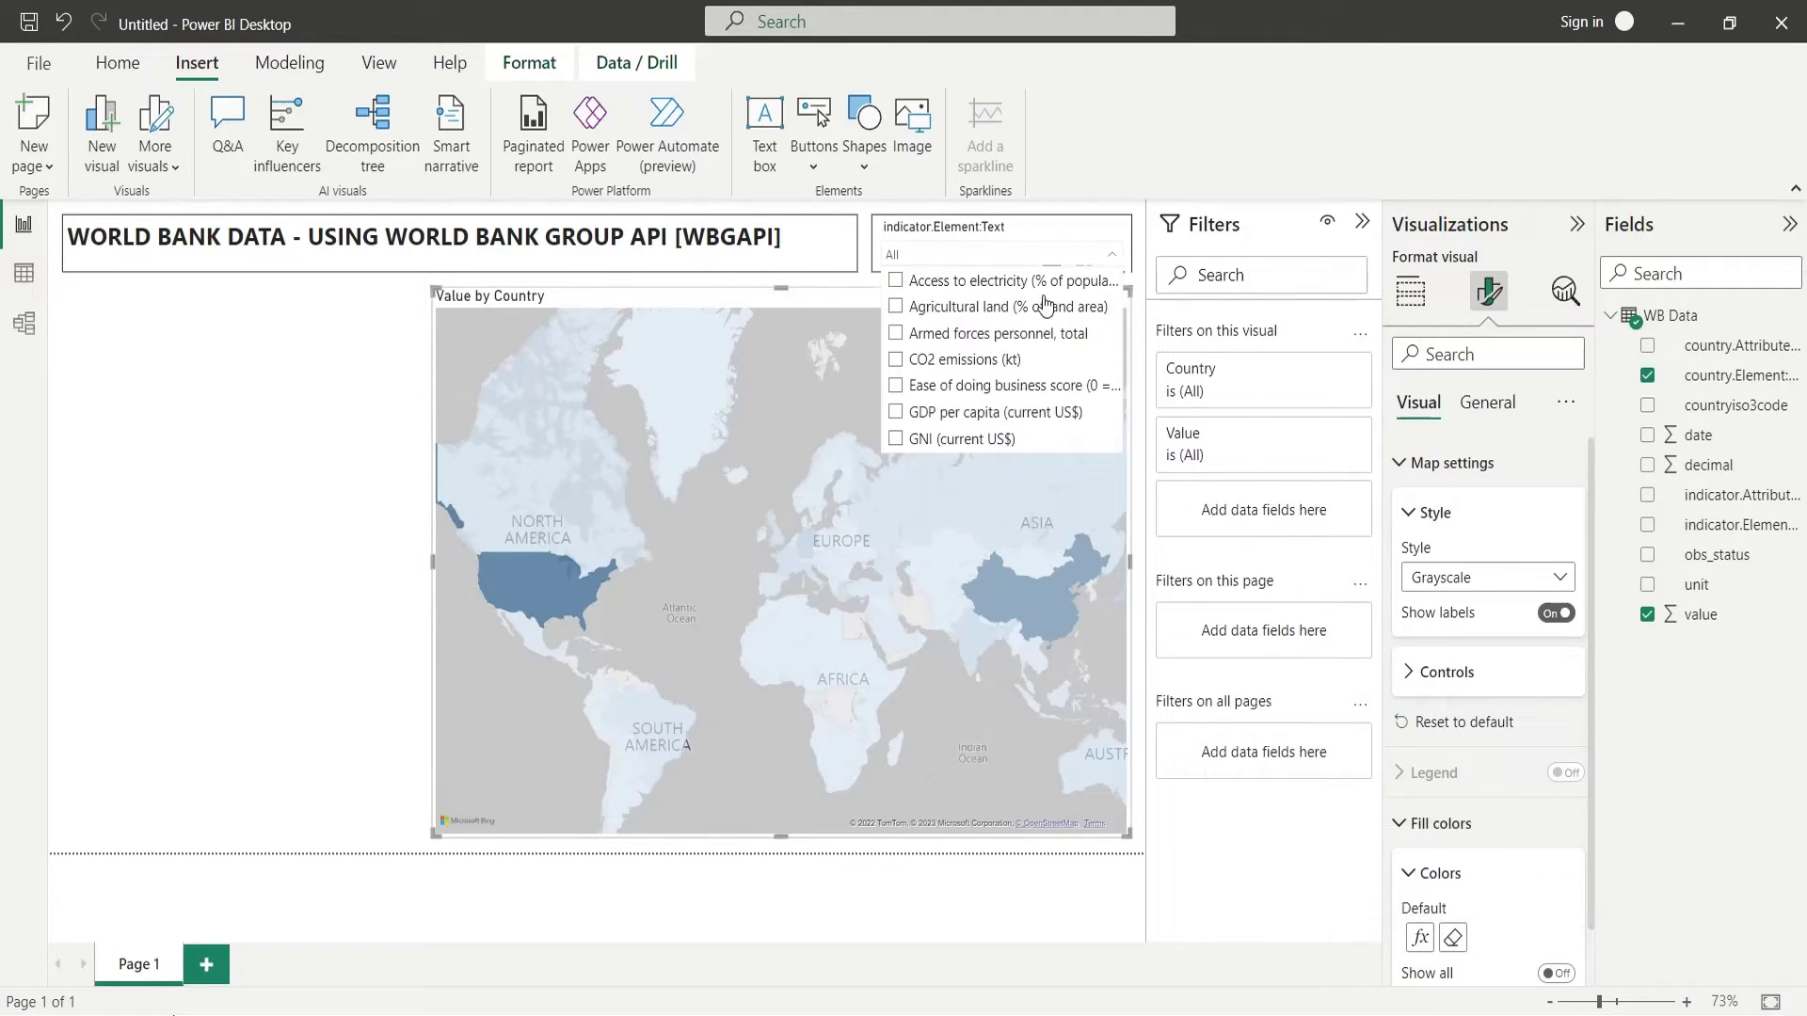
click(897, 361)
click(376, 371)
- Turn on the visual border for the Value by Country map
click(873, 310)
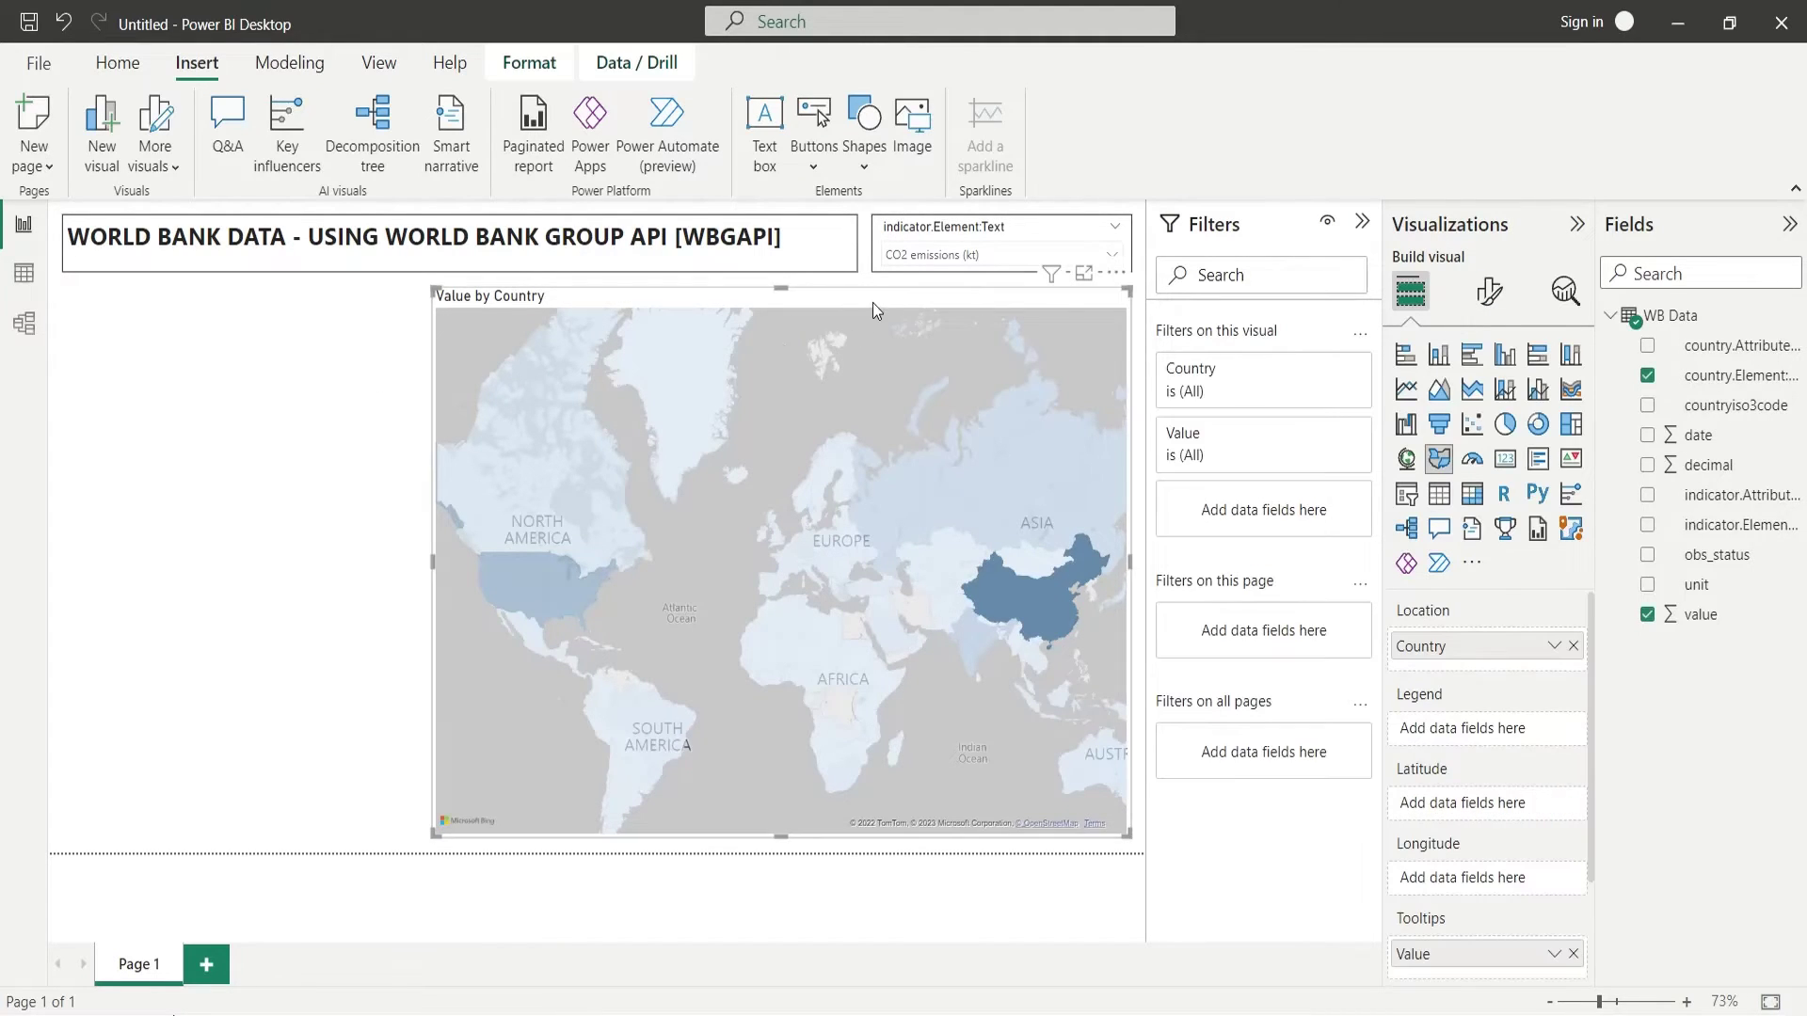
click(1489, 292)
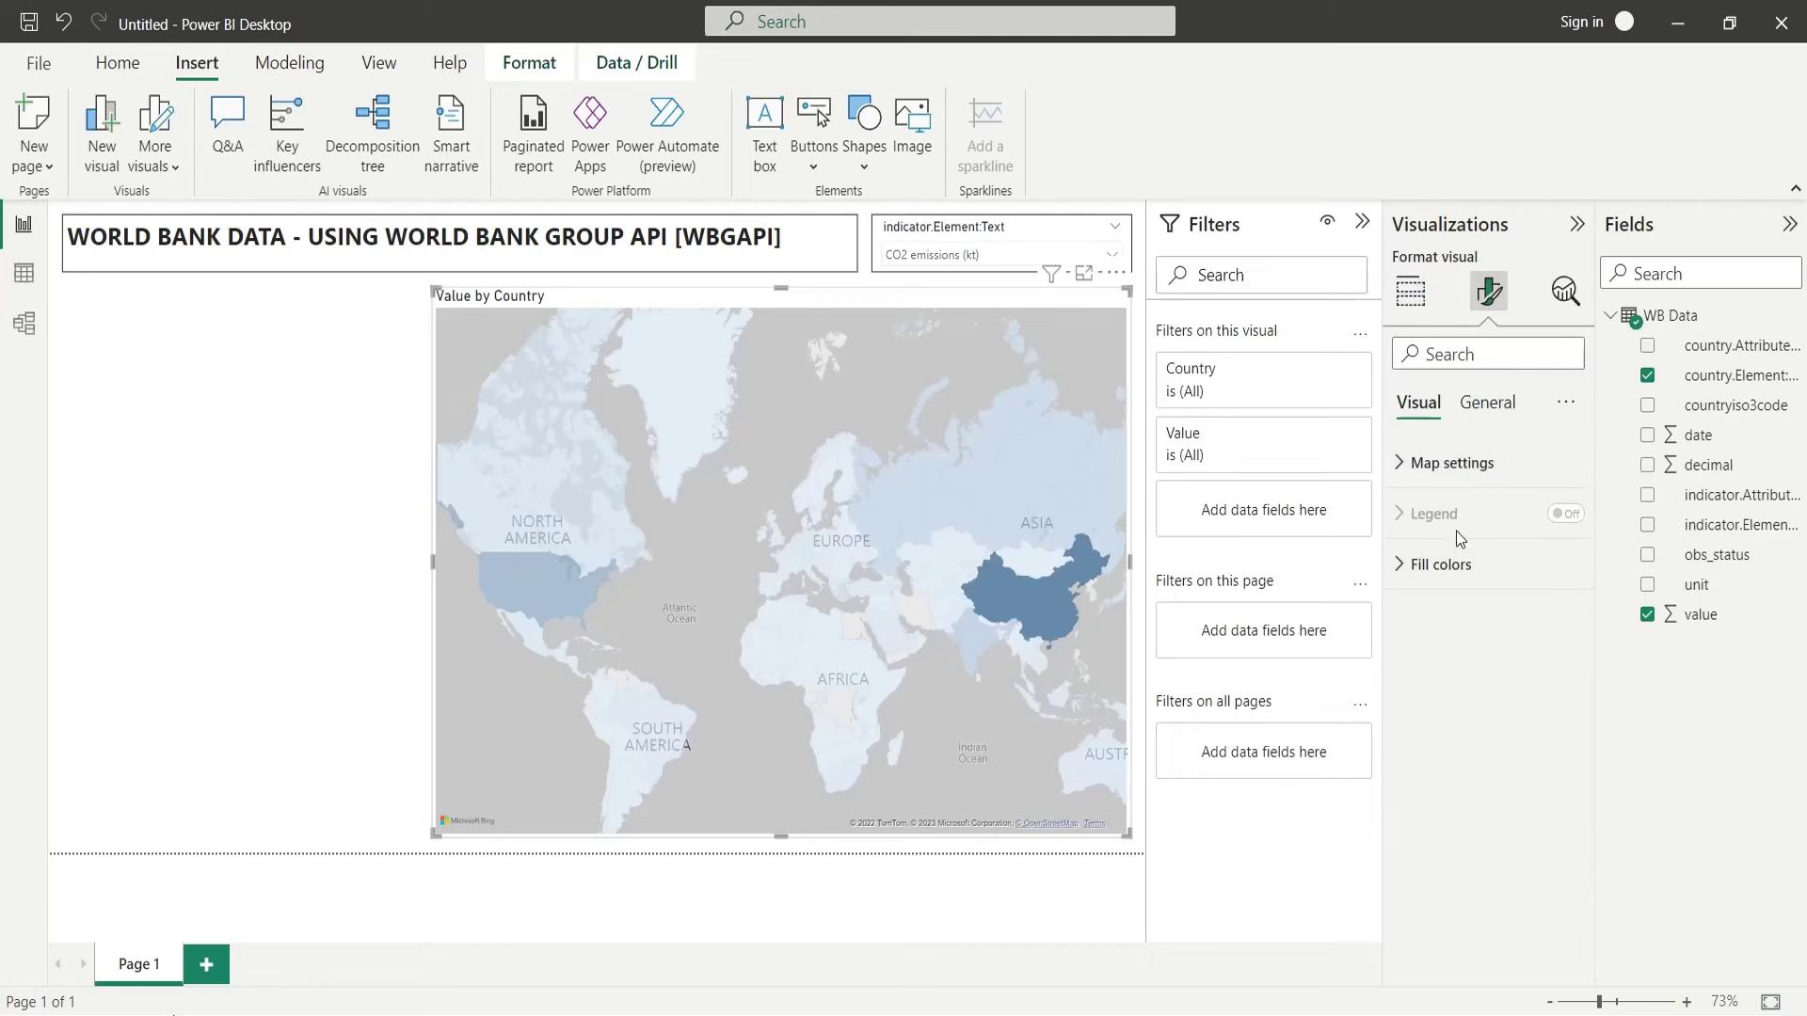
click(1474, 402)
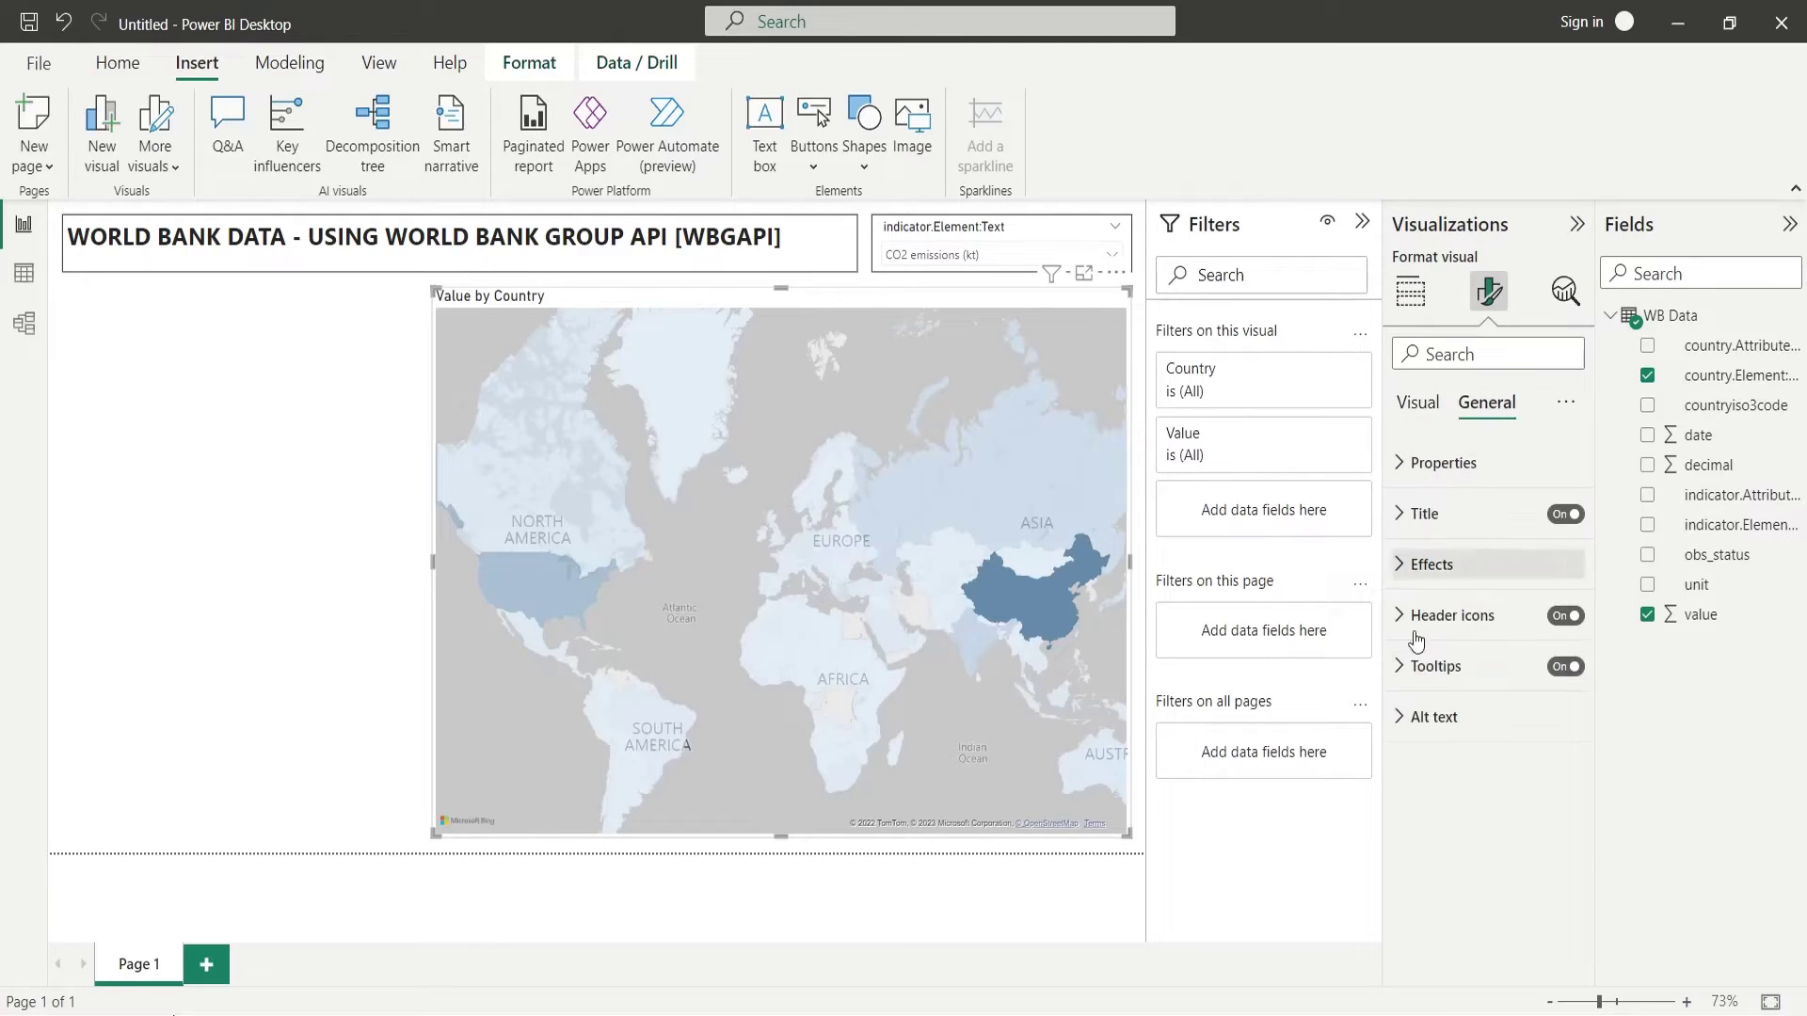
click(1413, 583)
click(1563, 825)
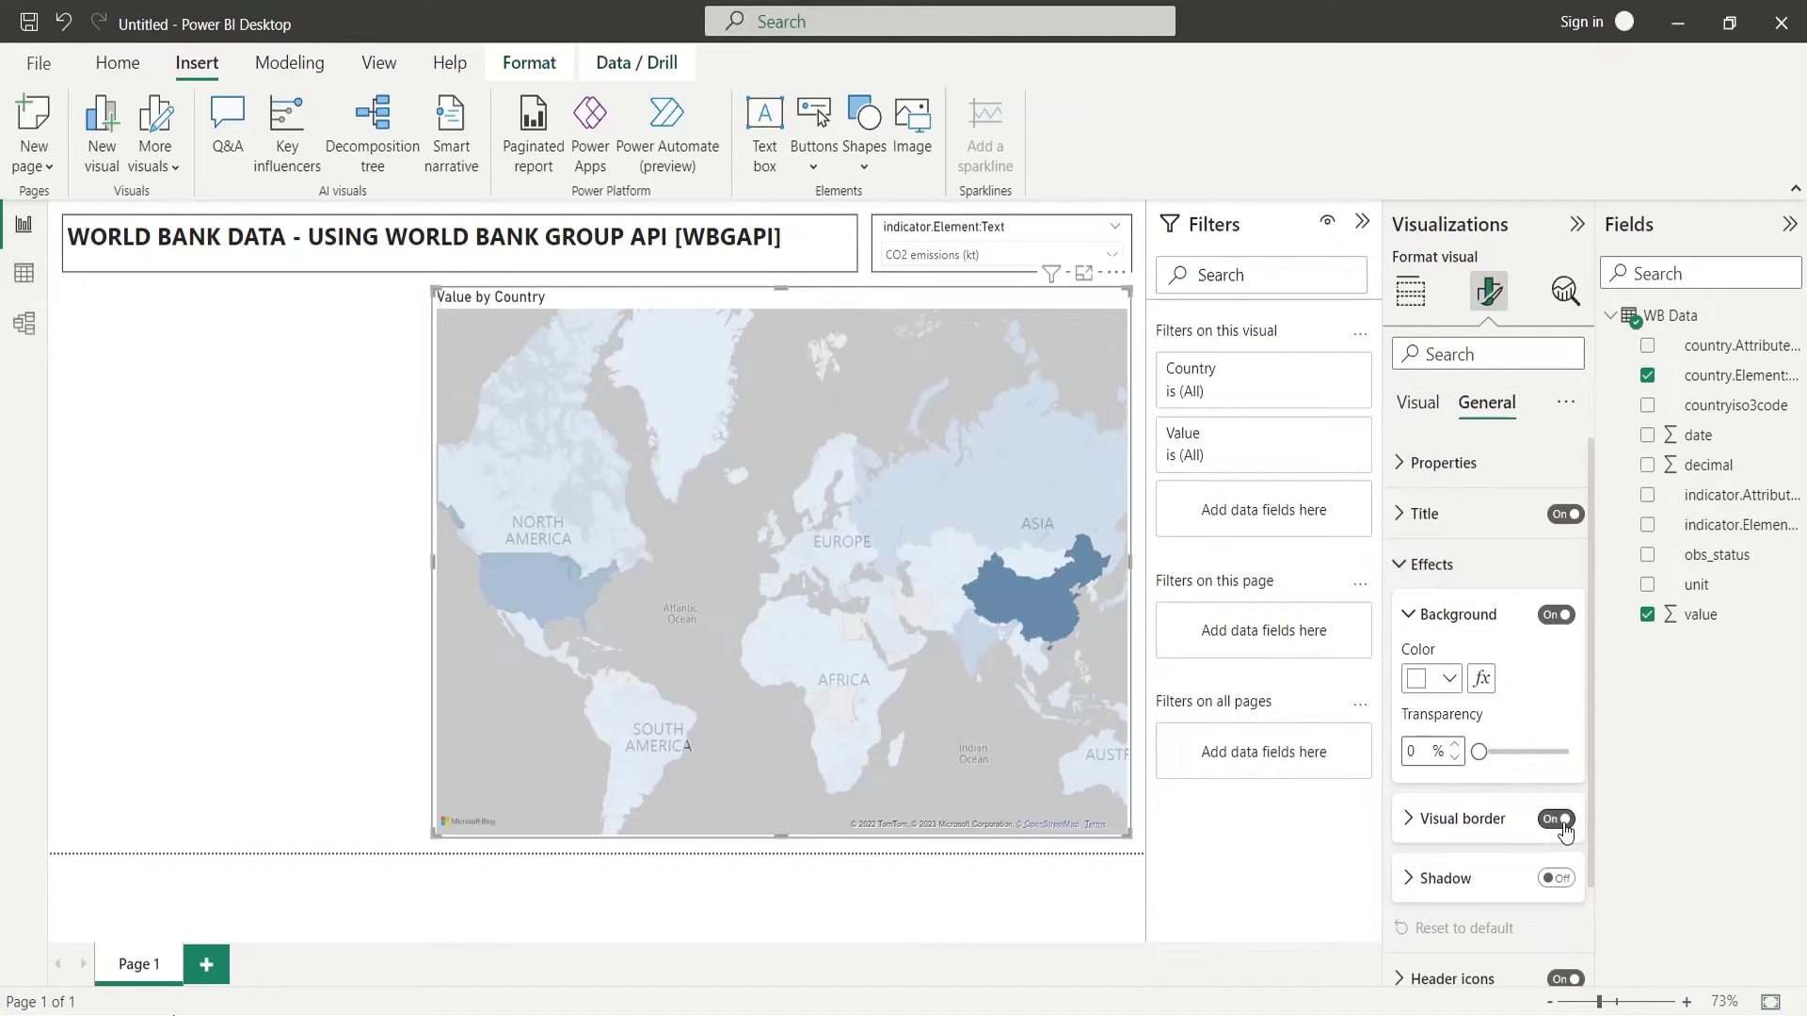
click(320, 656)
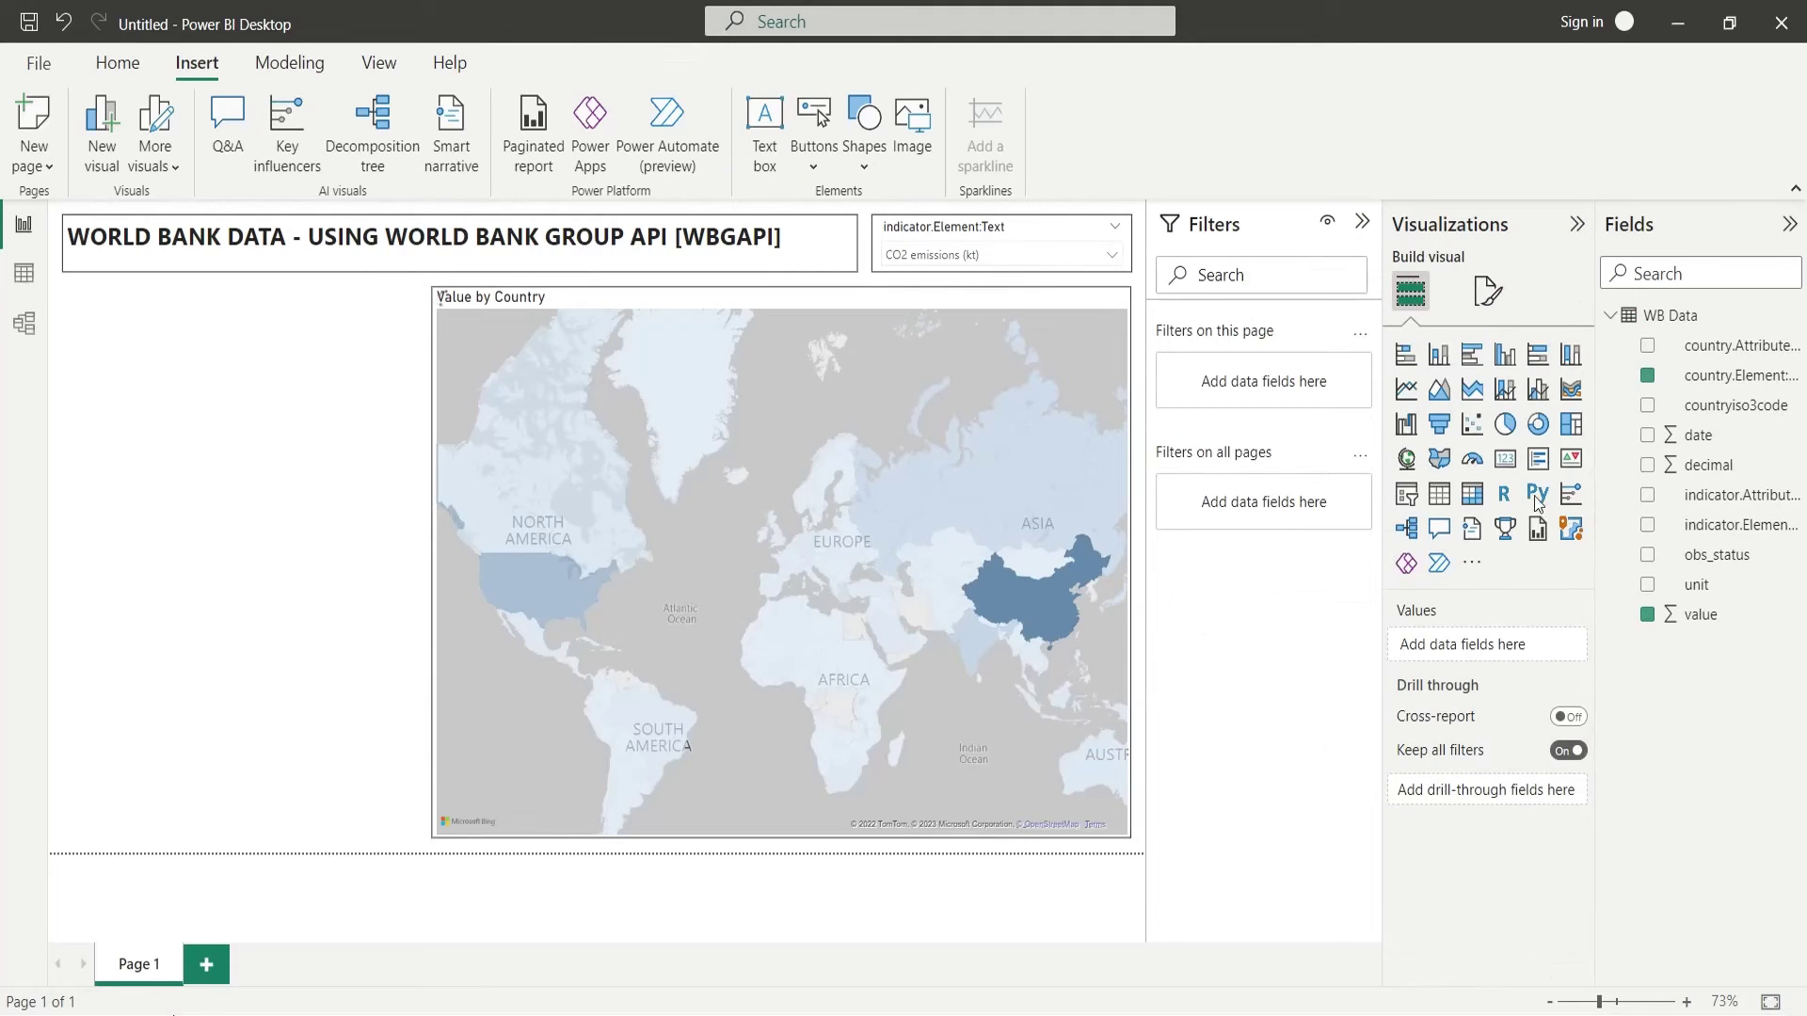
- Create a small column chart of value by date beside the map, below the report title
drag(1698, 434, 156, 315)
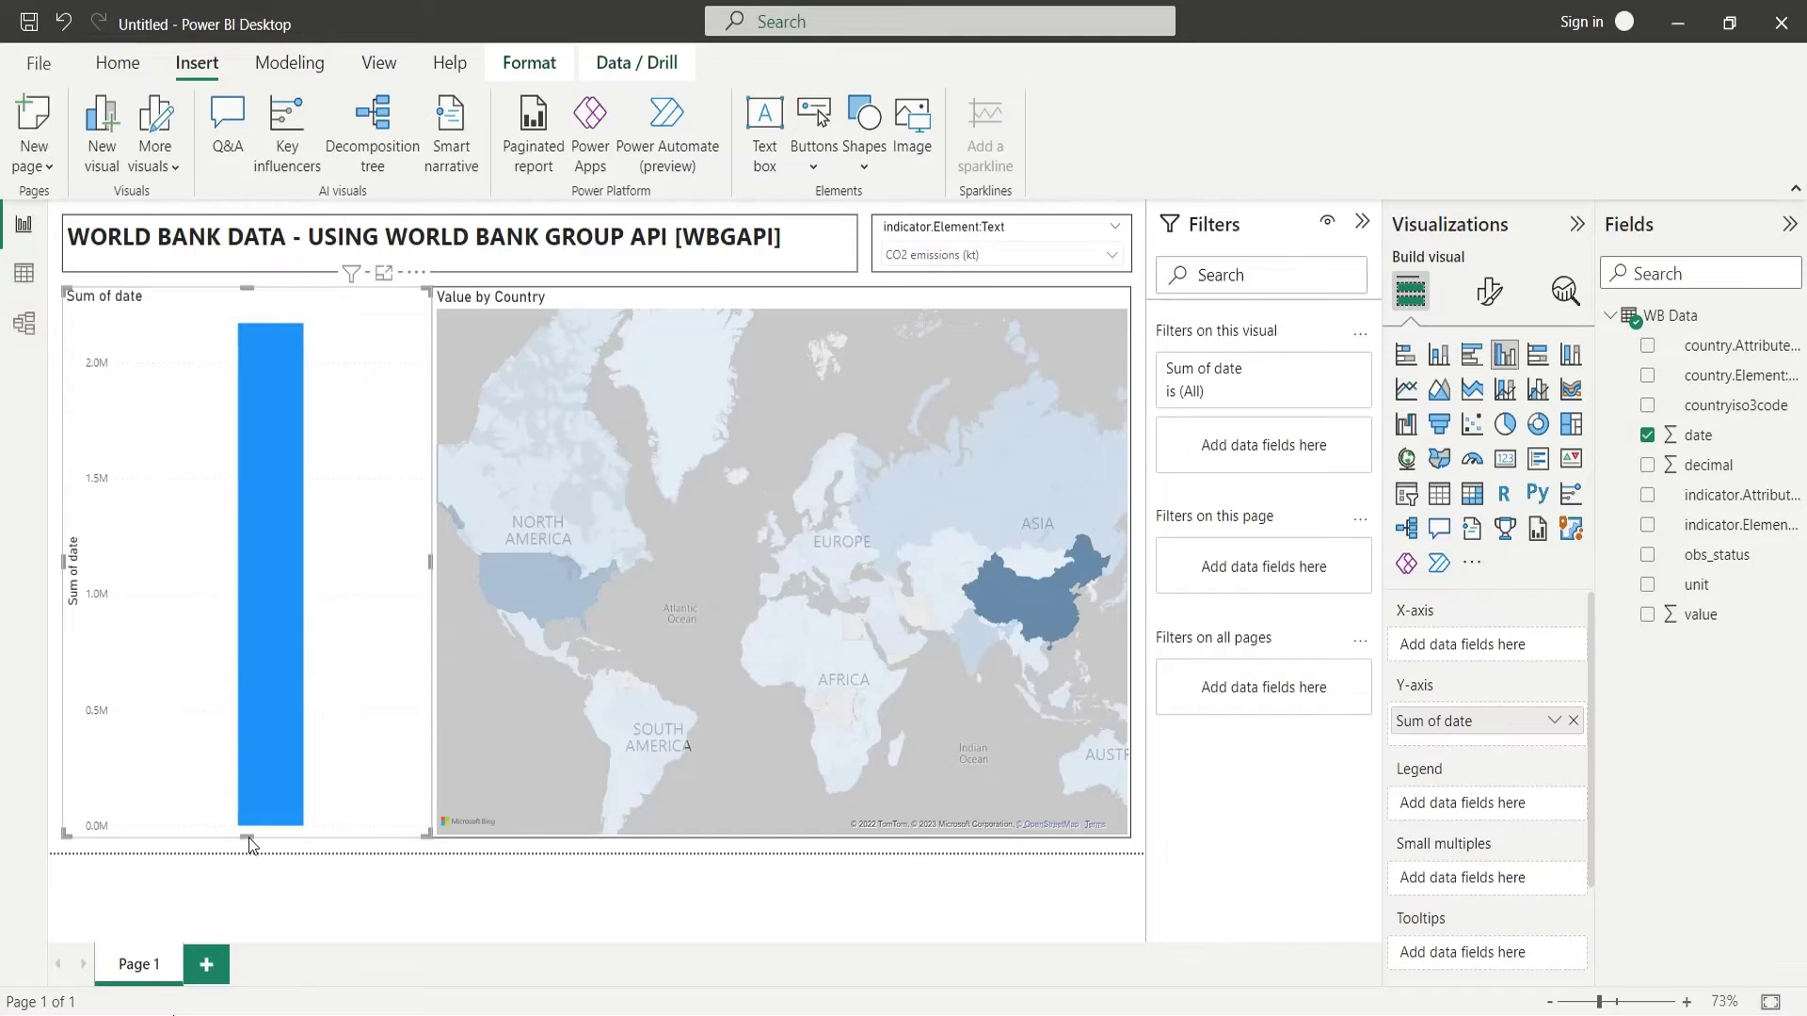
drag(242, 658, 258, 472)
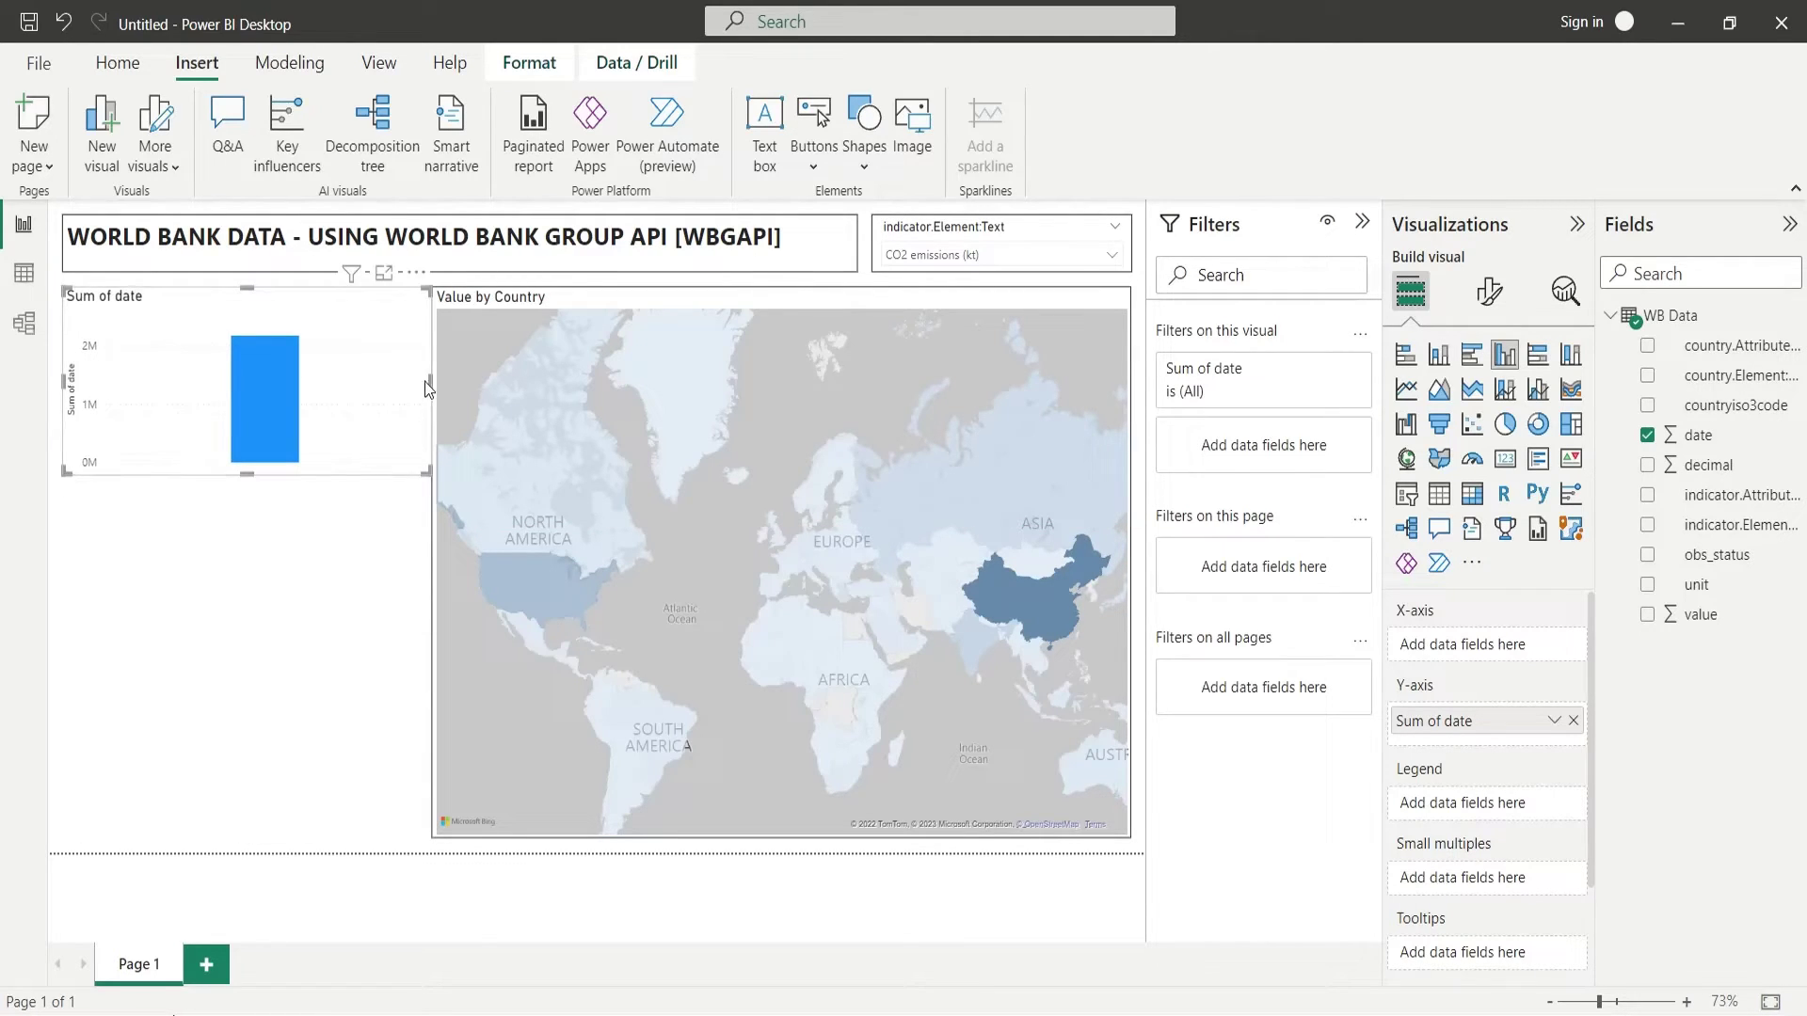
drag(427, 384, 414, 381)
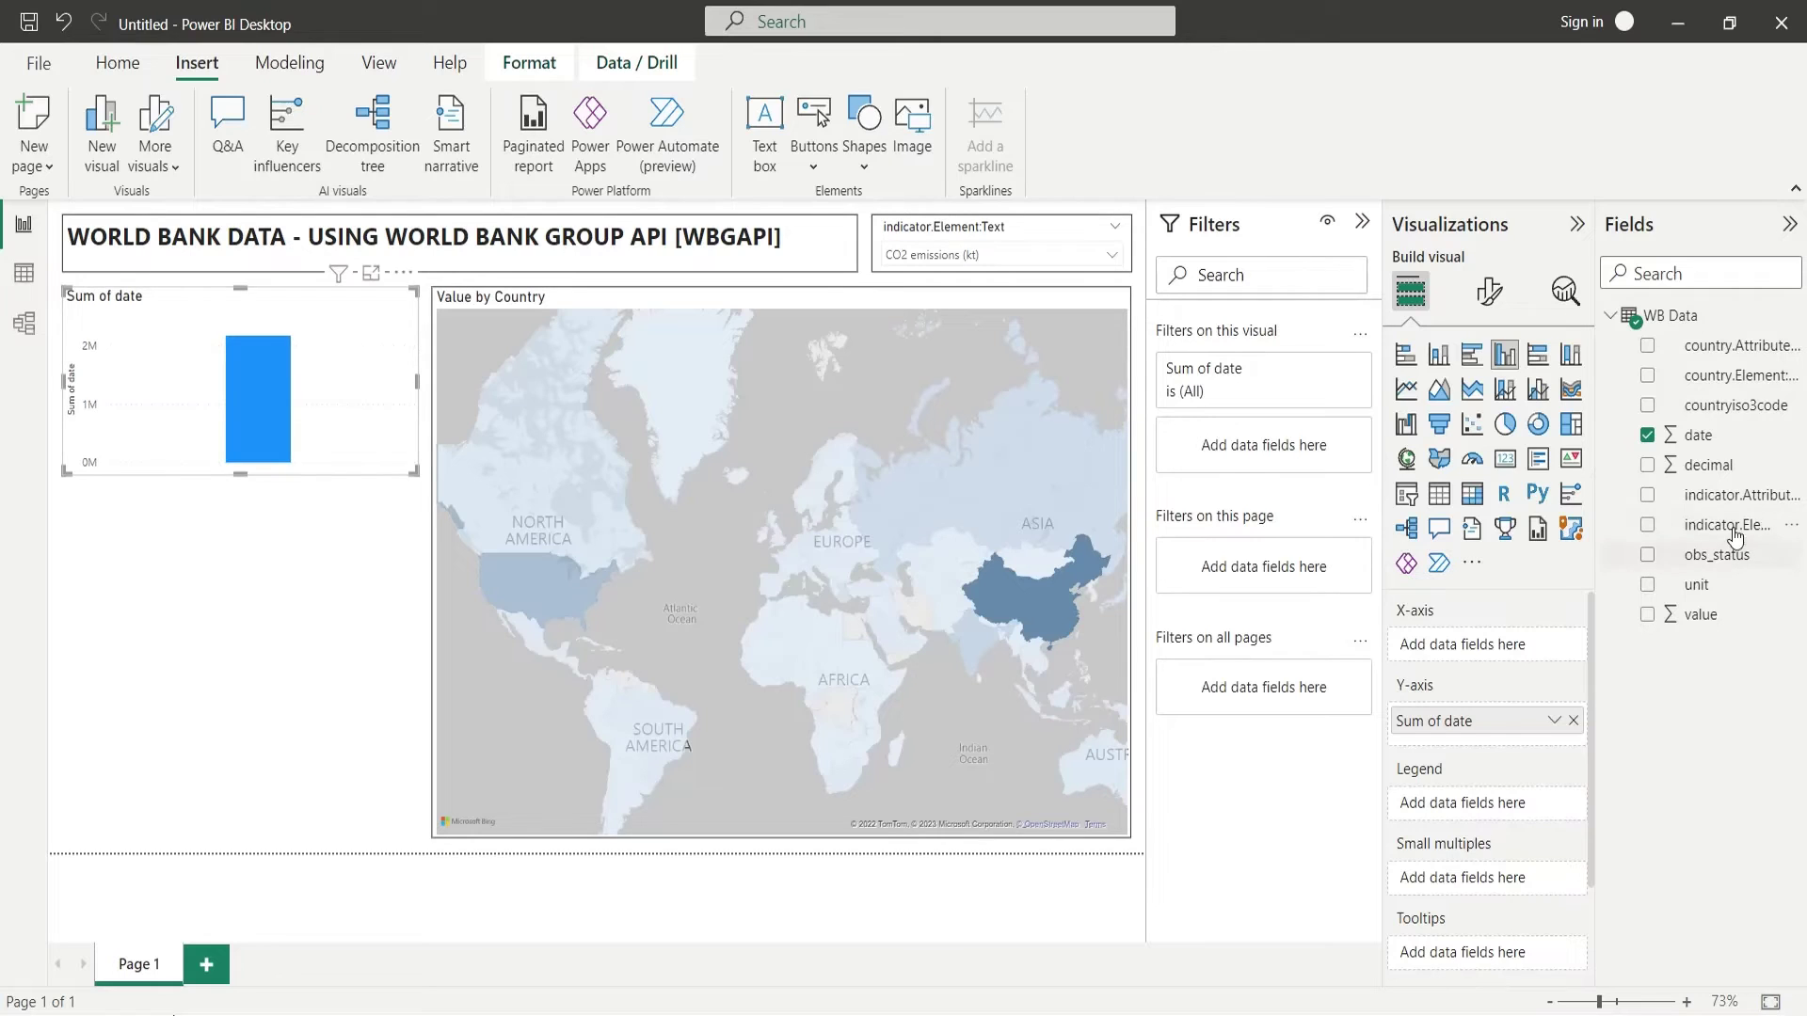
drag(1699, 614, 1491, 647)
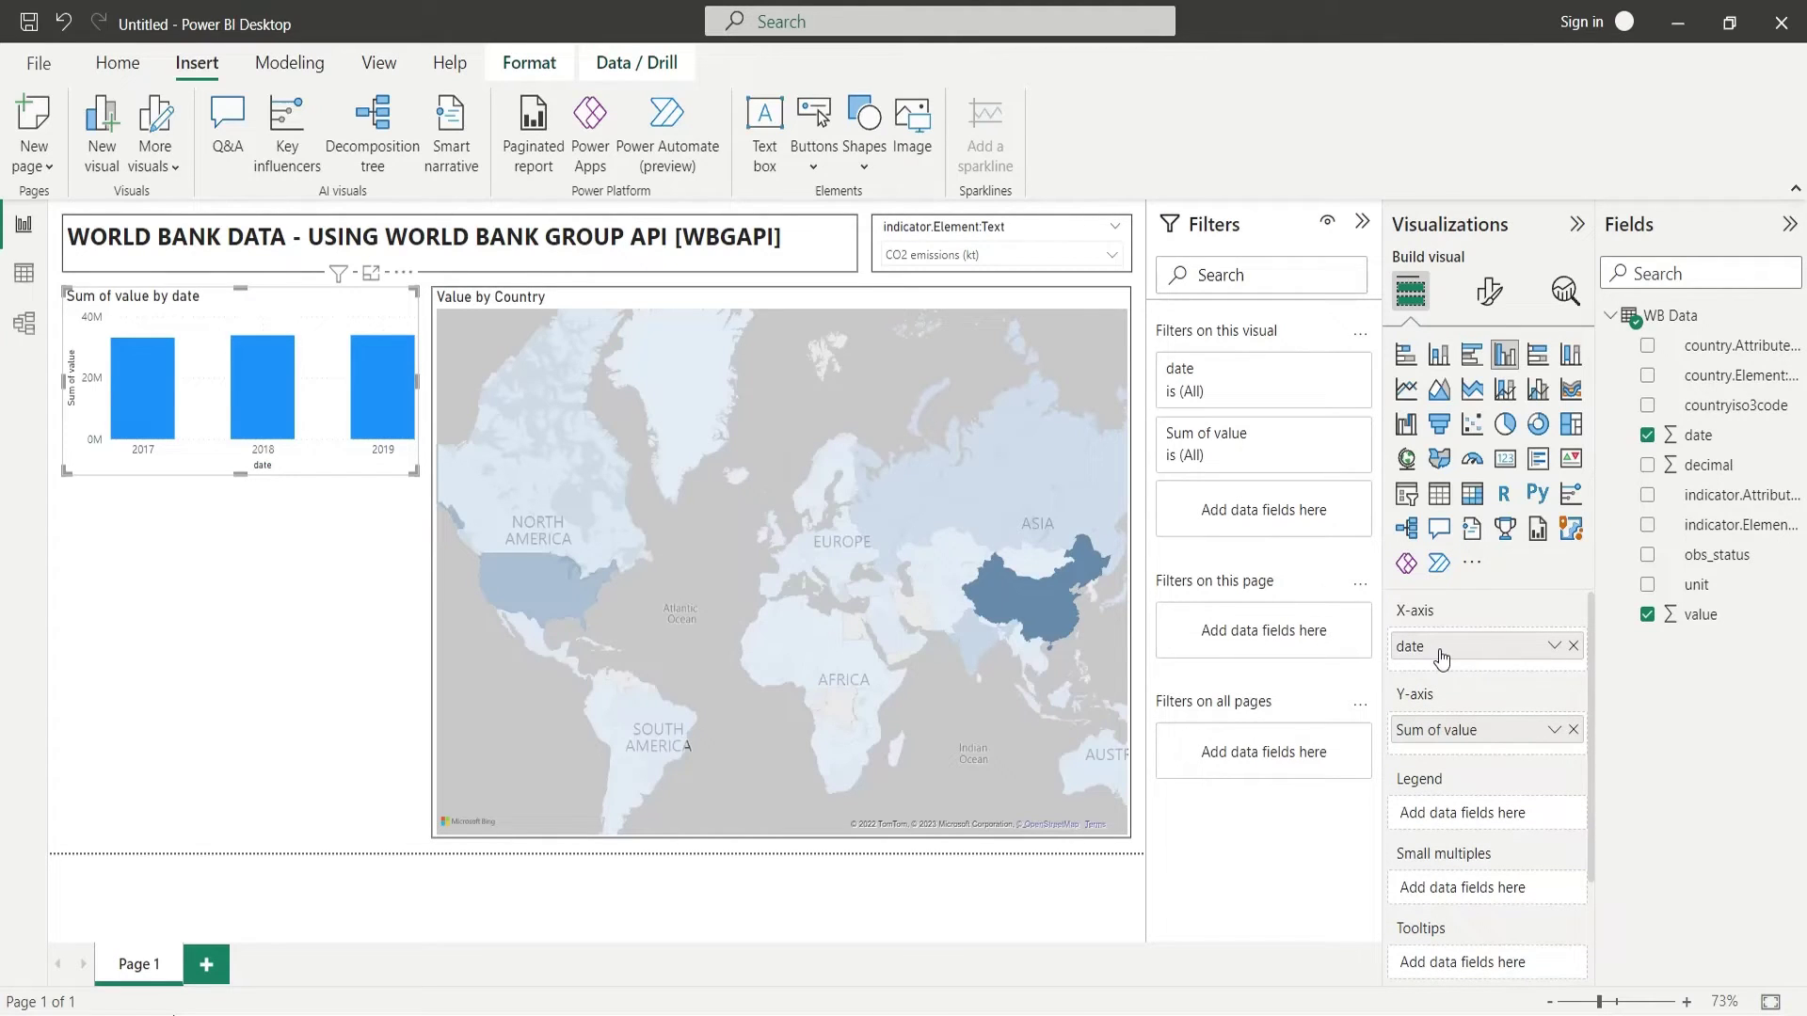
- Rename the chart's date field to Year and its value field to Value, and convert the visual to a line chart
double_click(1410, 656)
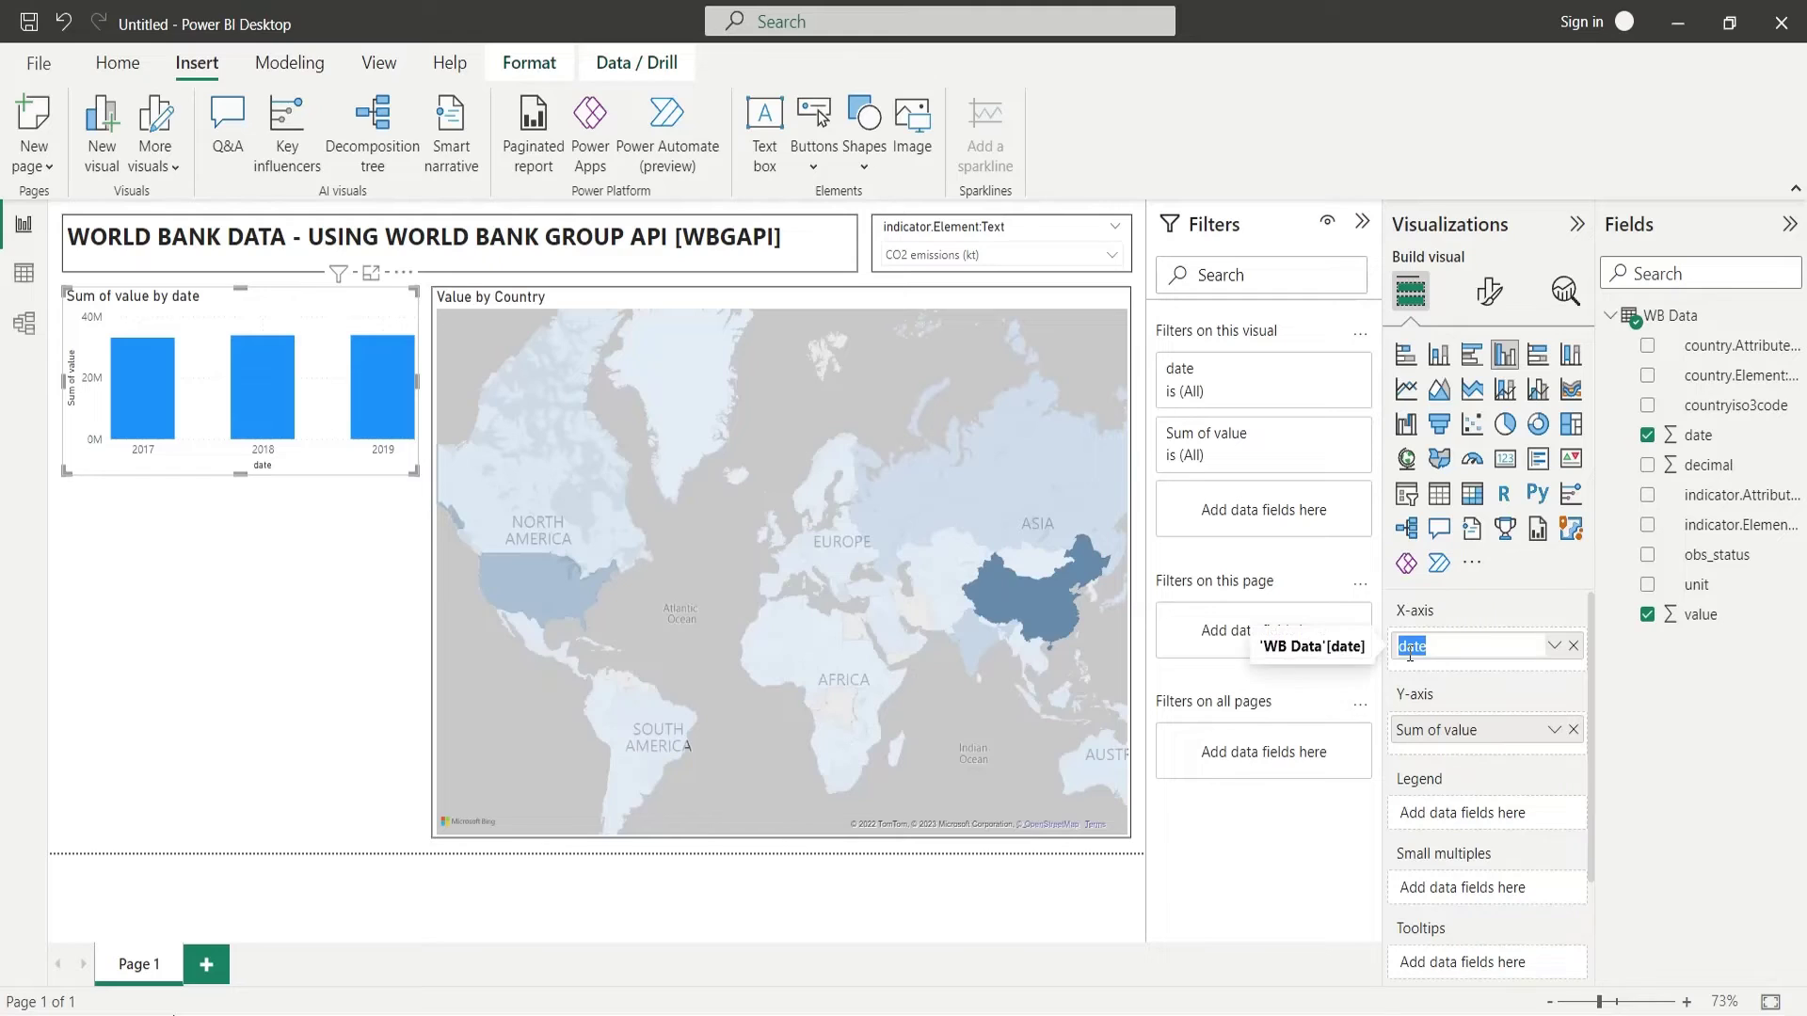
text(Year)
double_click(1426, 731)
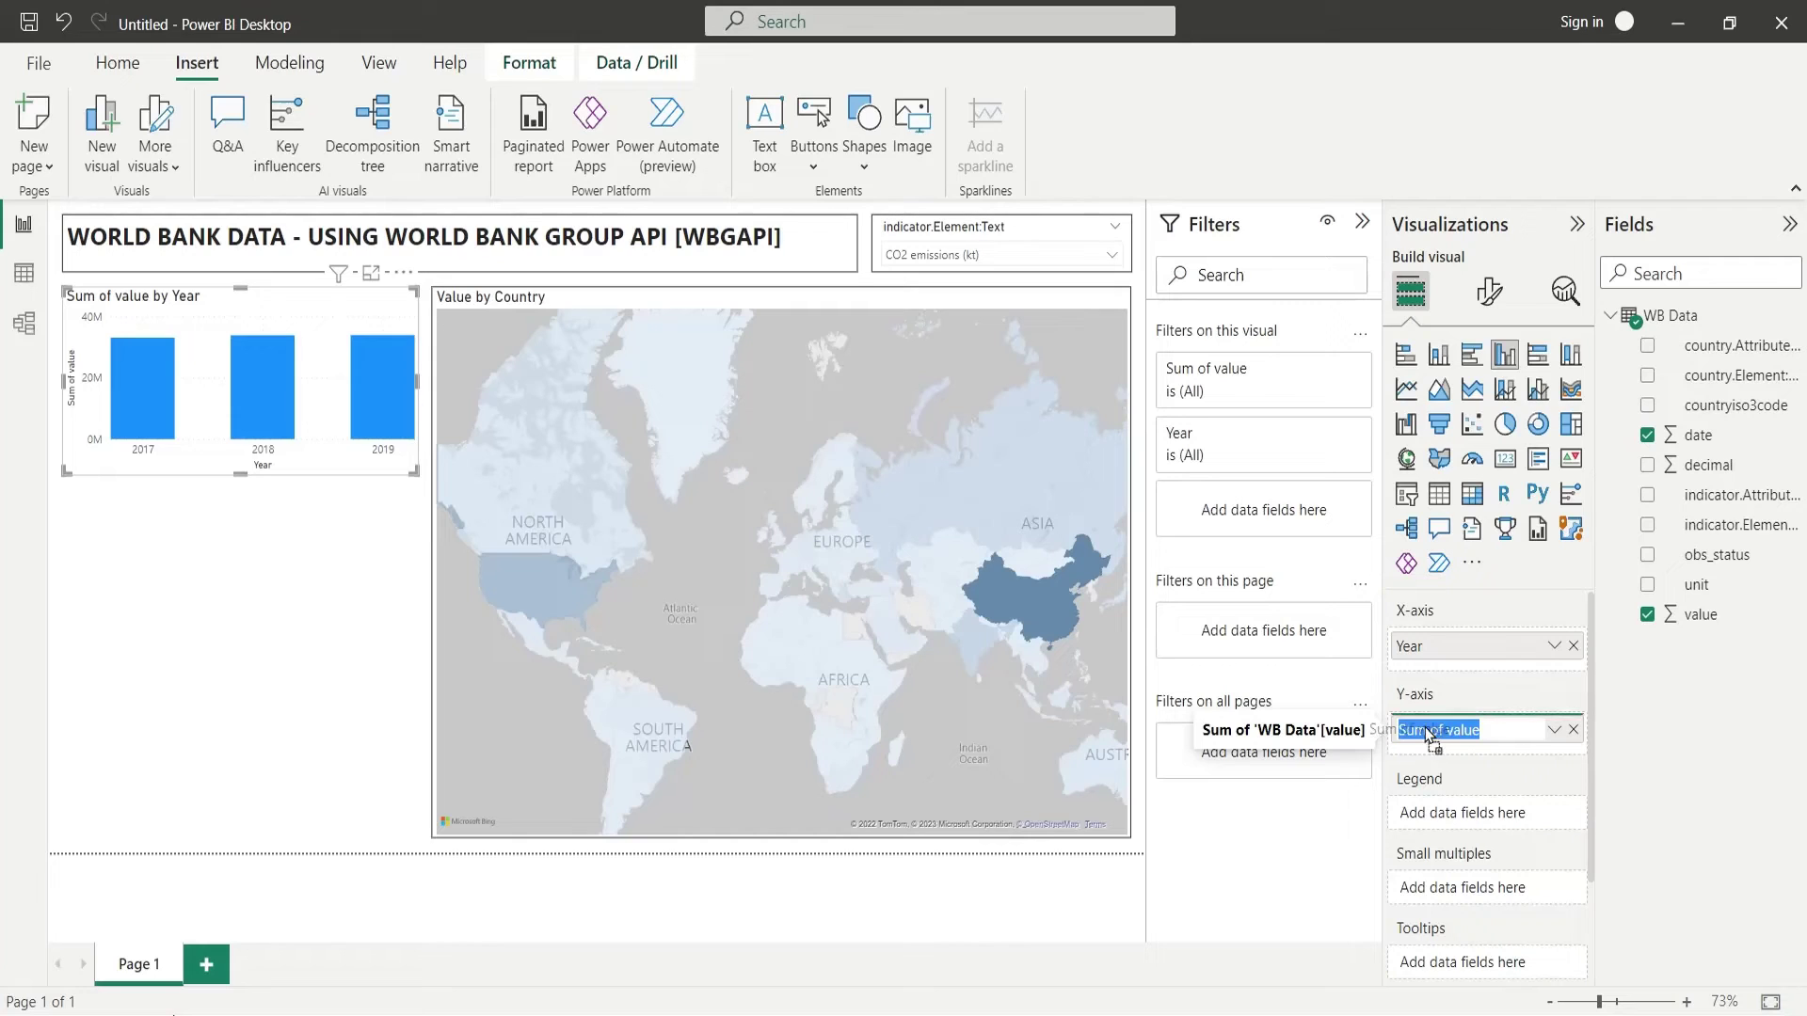
drag(1449, 732, 1285, 721)
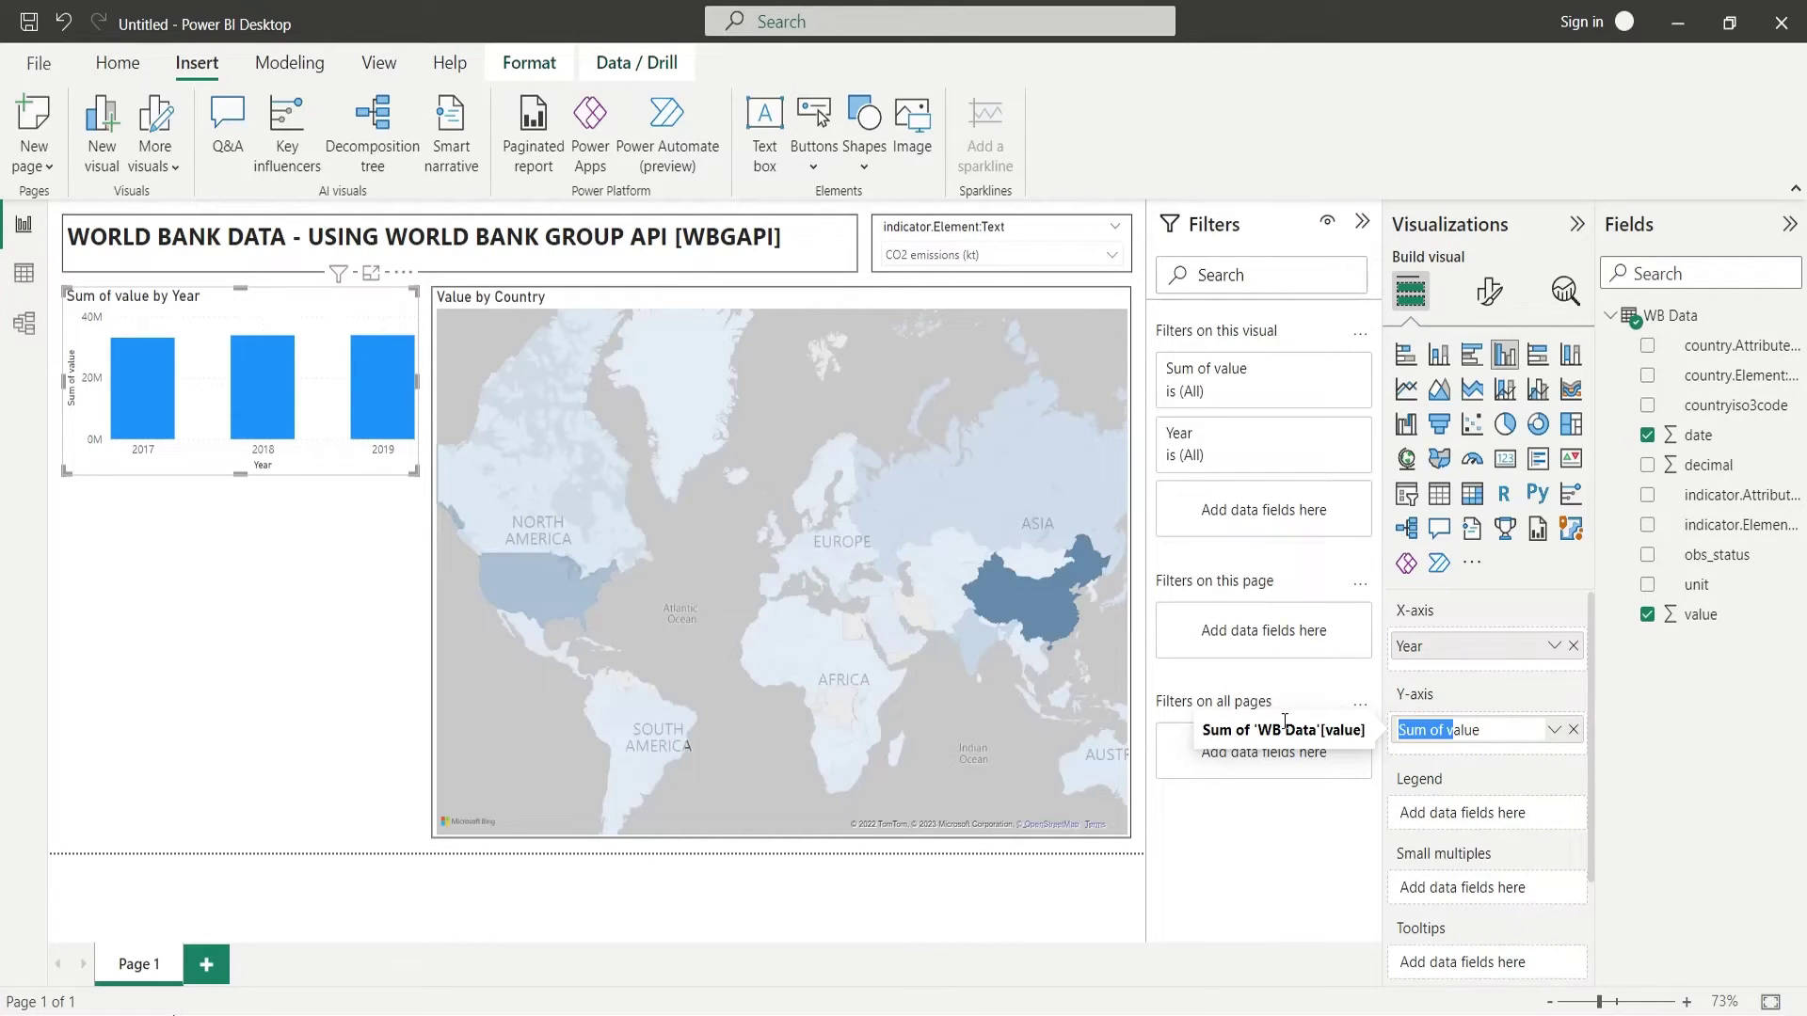
text(V)
key(Return)
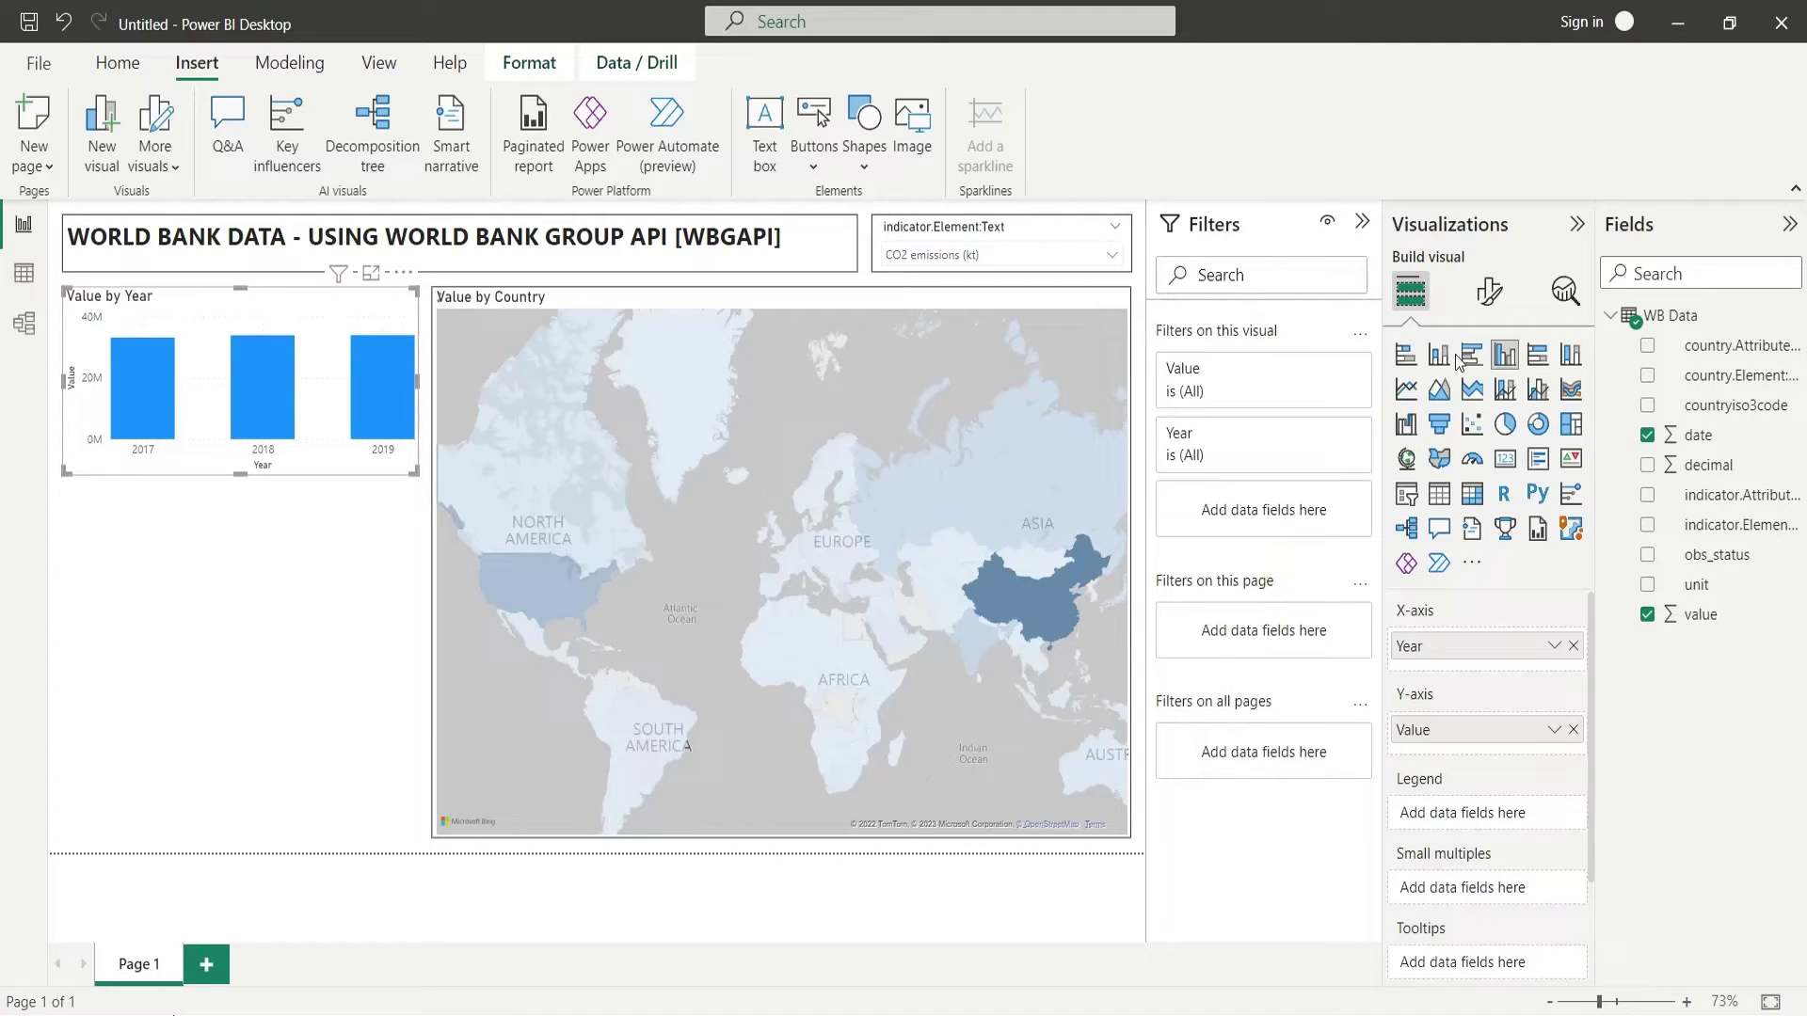
click(1408, 389)
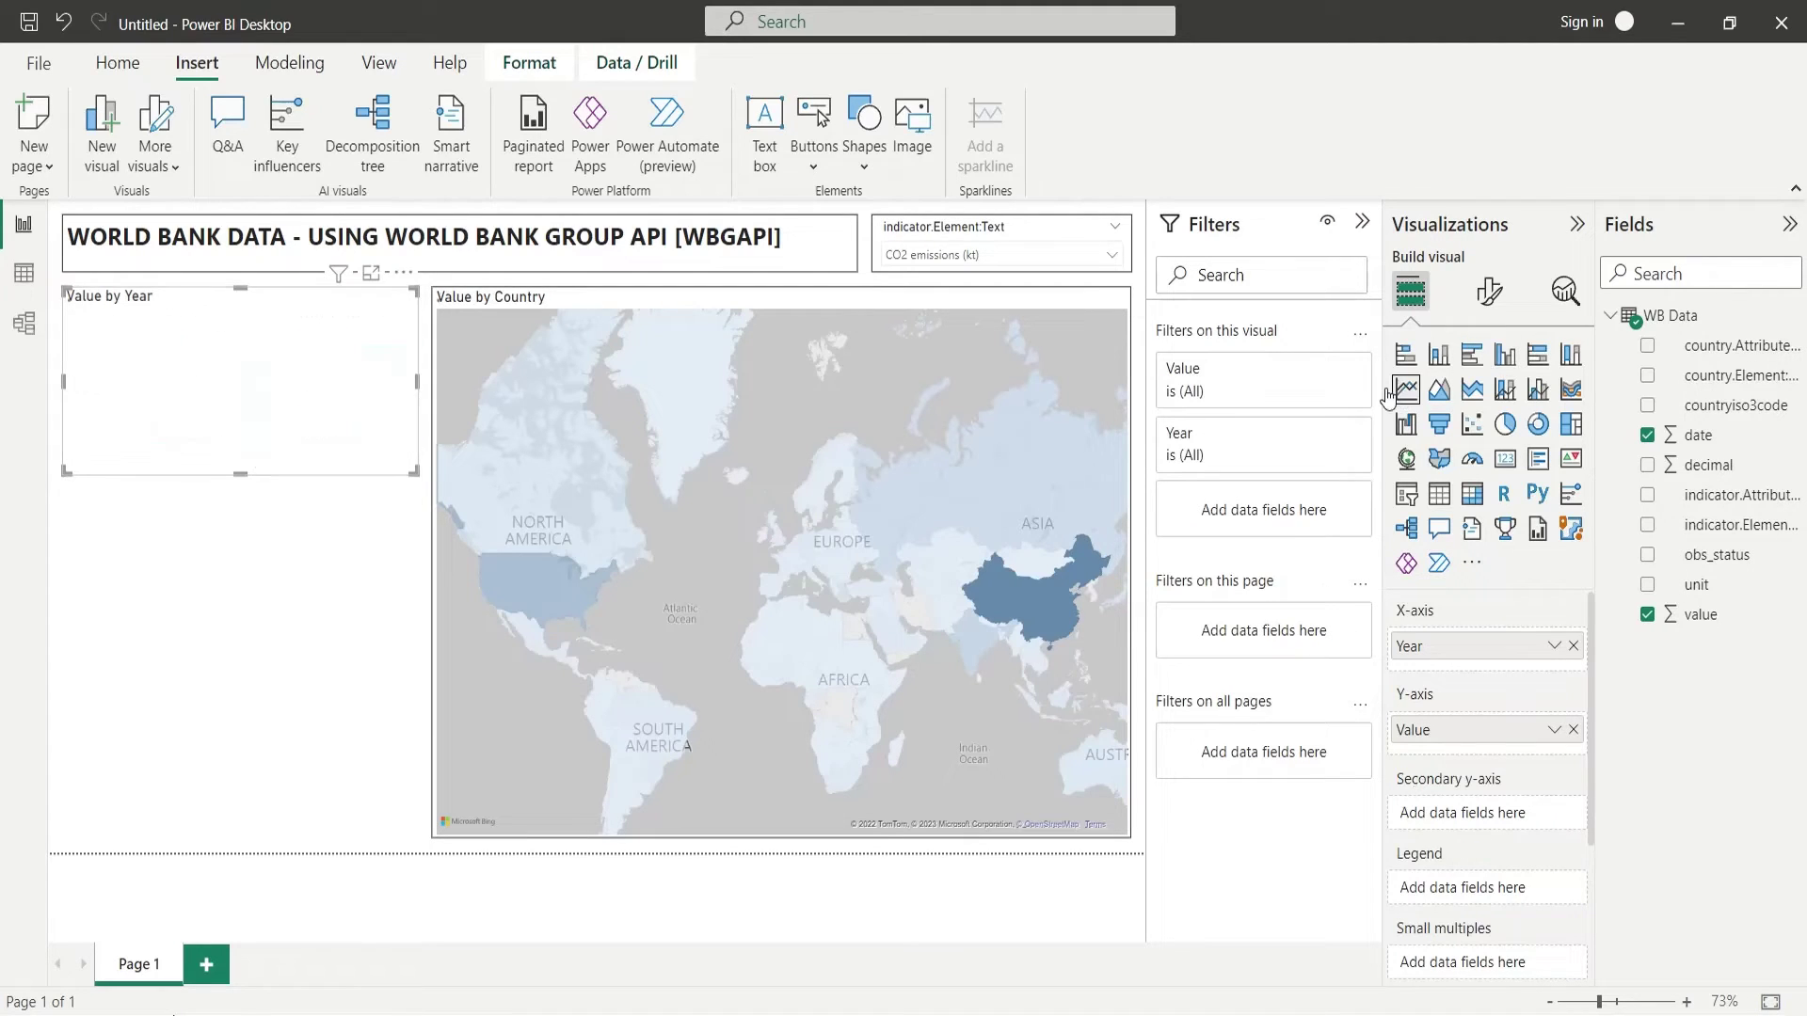
- Examine the yearly trend of individual countries, such as the United States and India, by selecting them on the map, and clear the selection
click(522, 589)
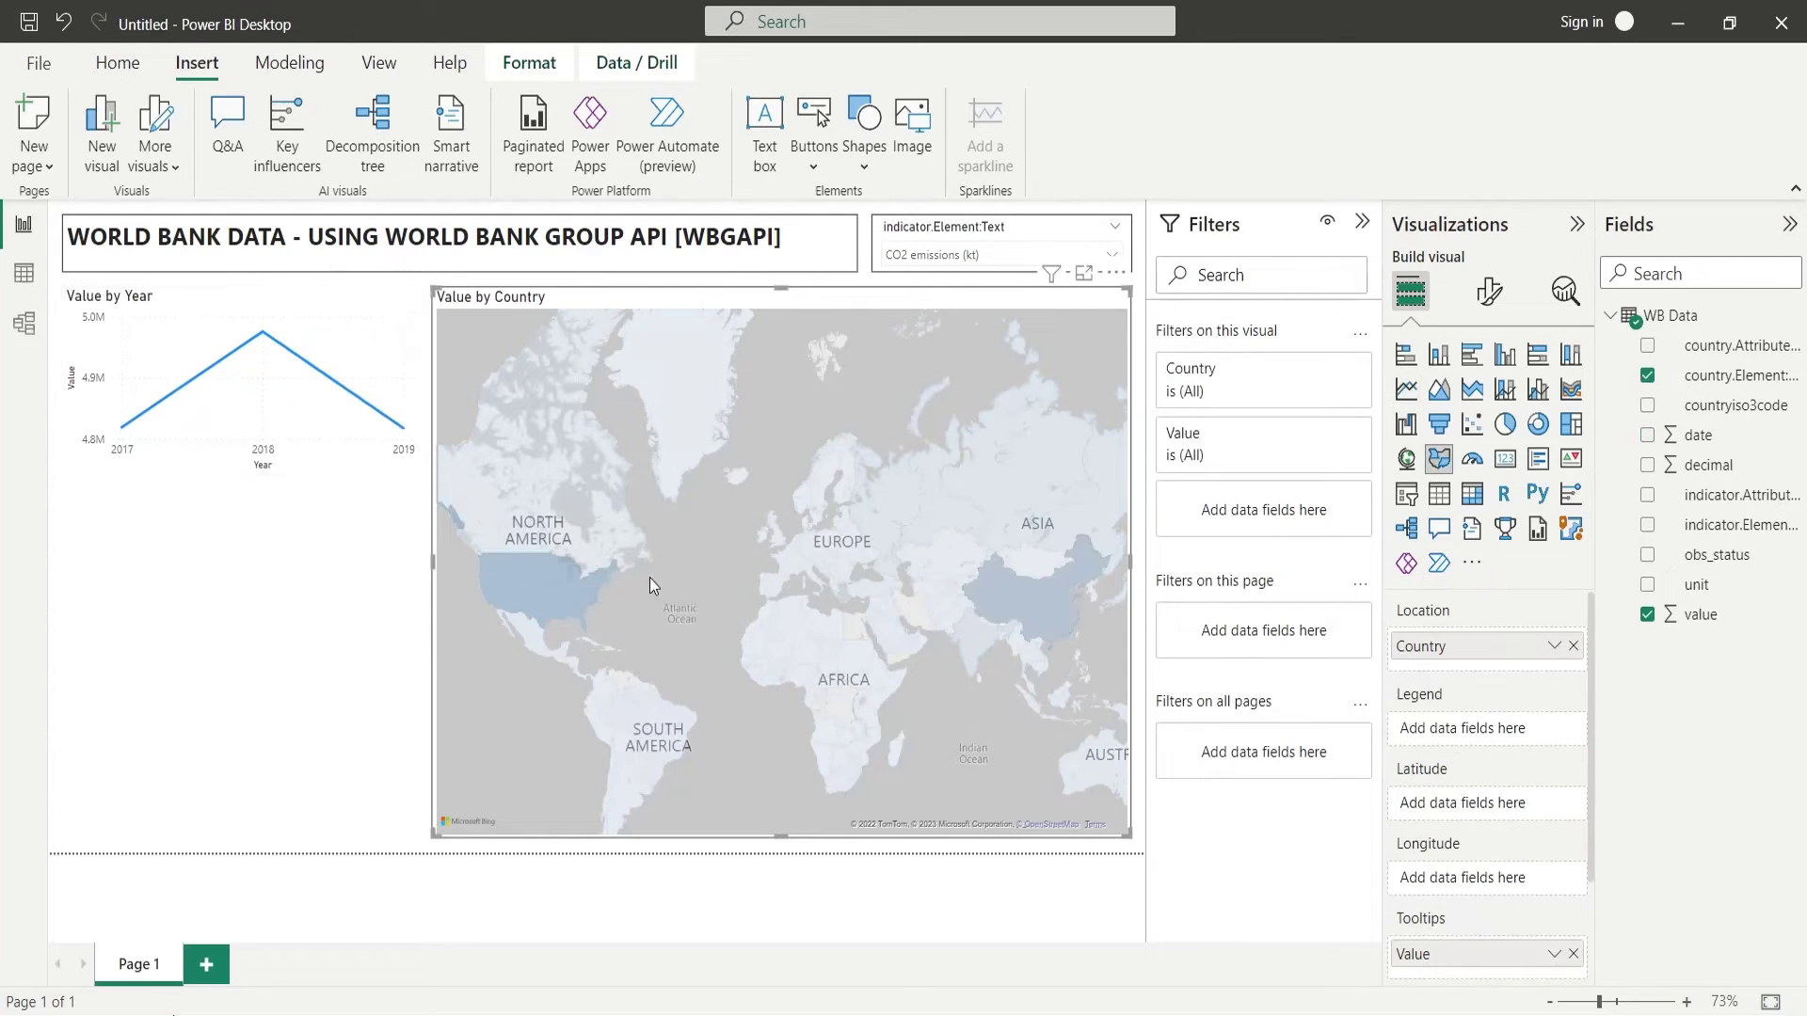
click(973, 633)
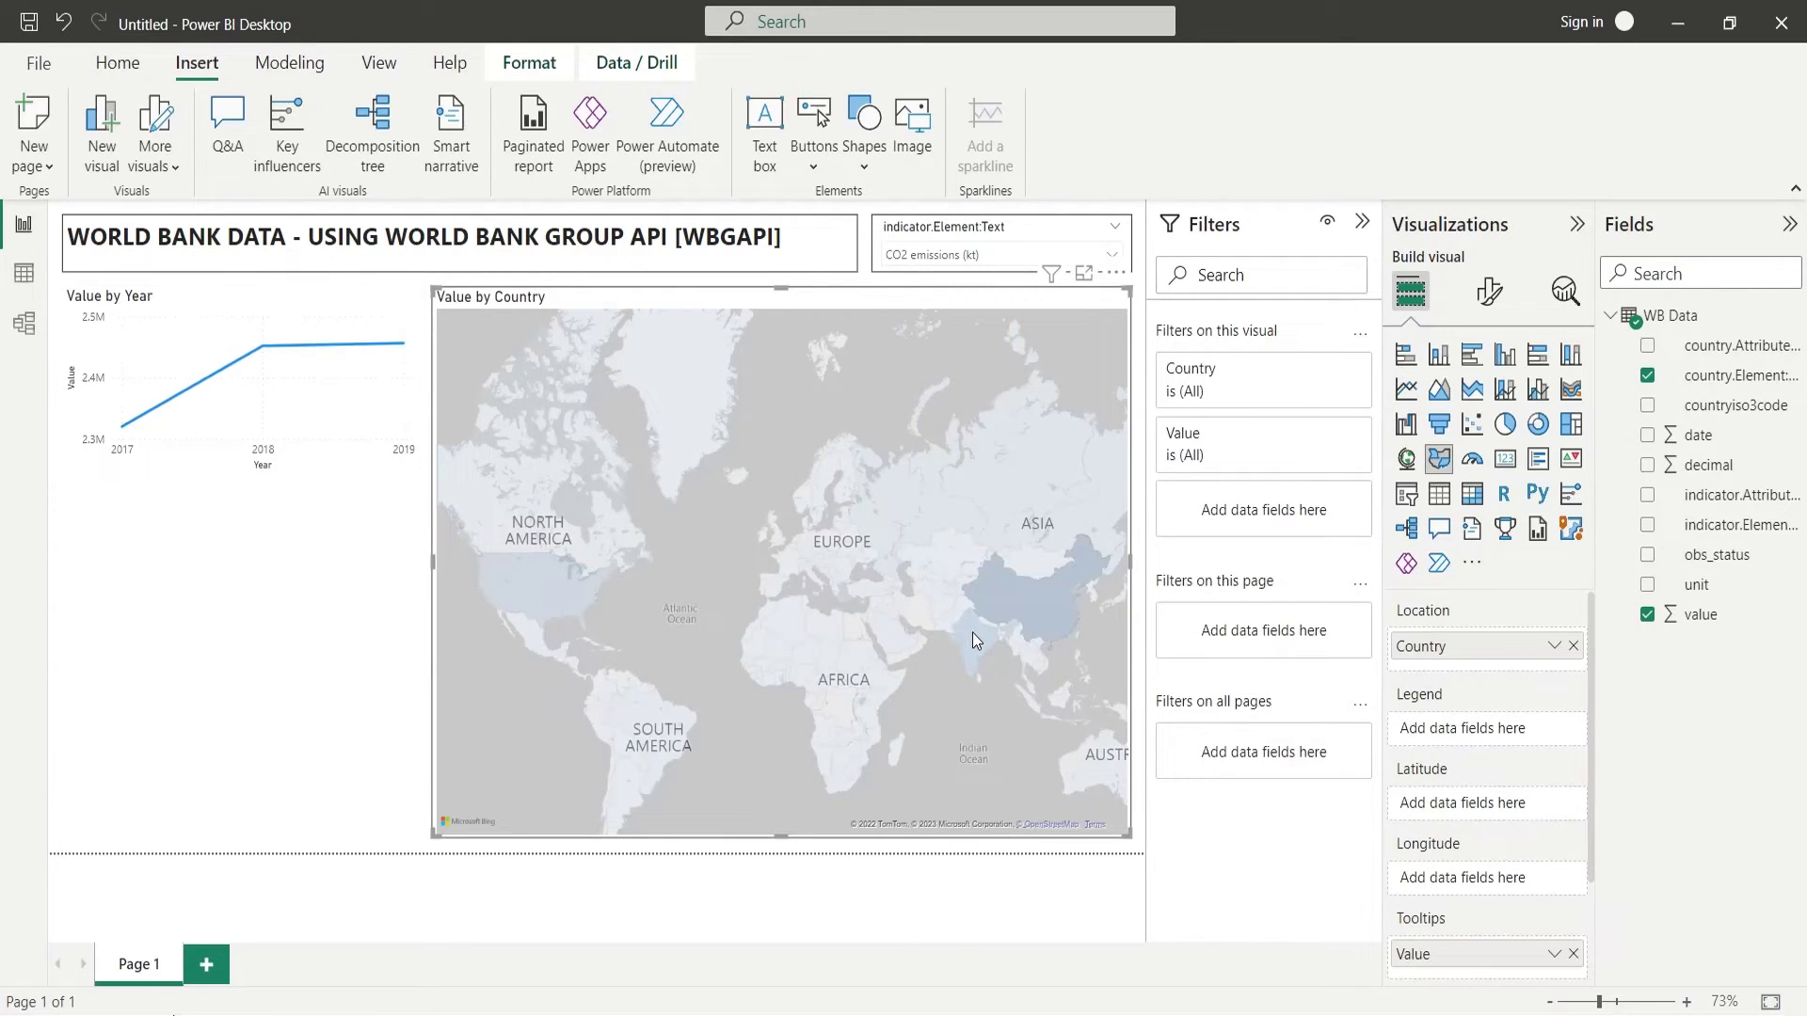
click(960, 609)
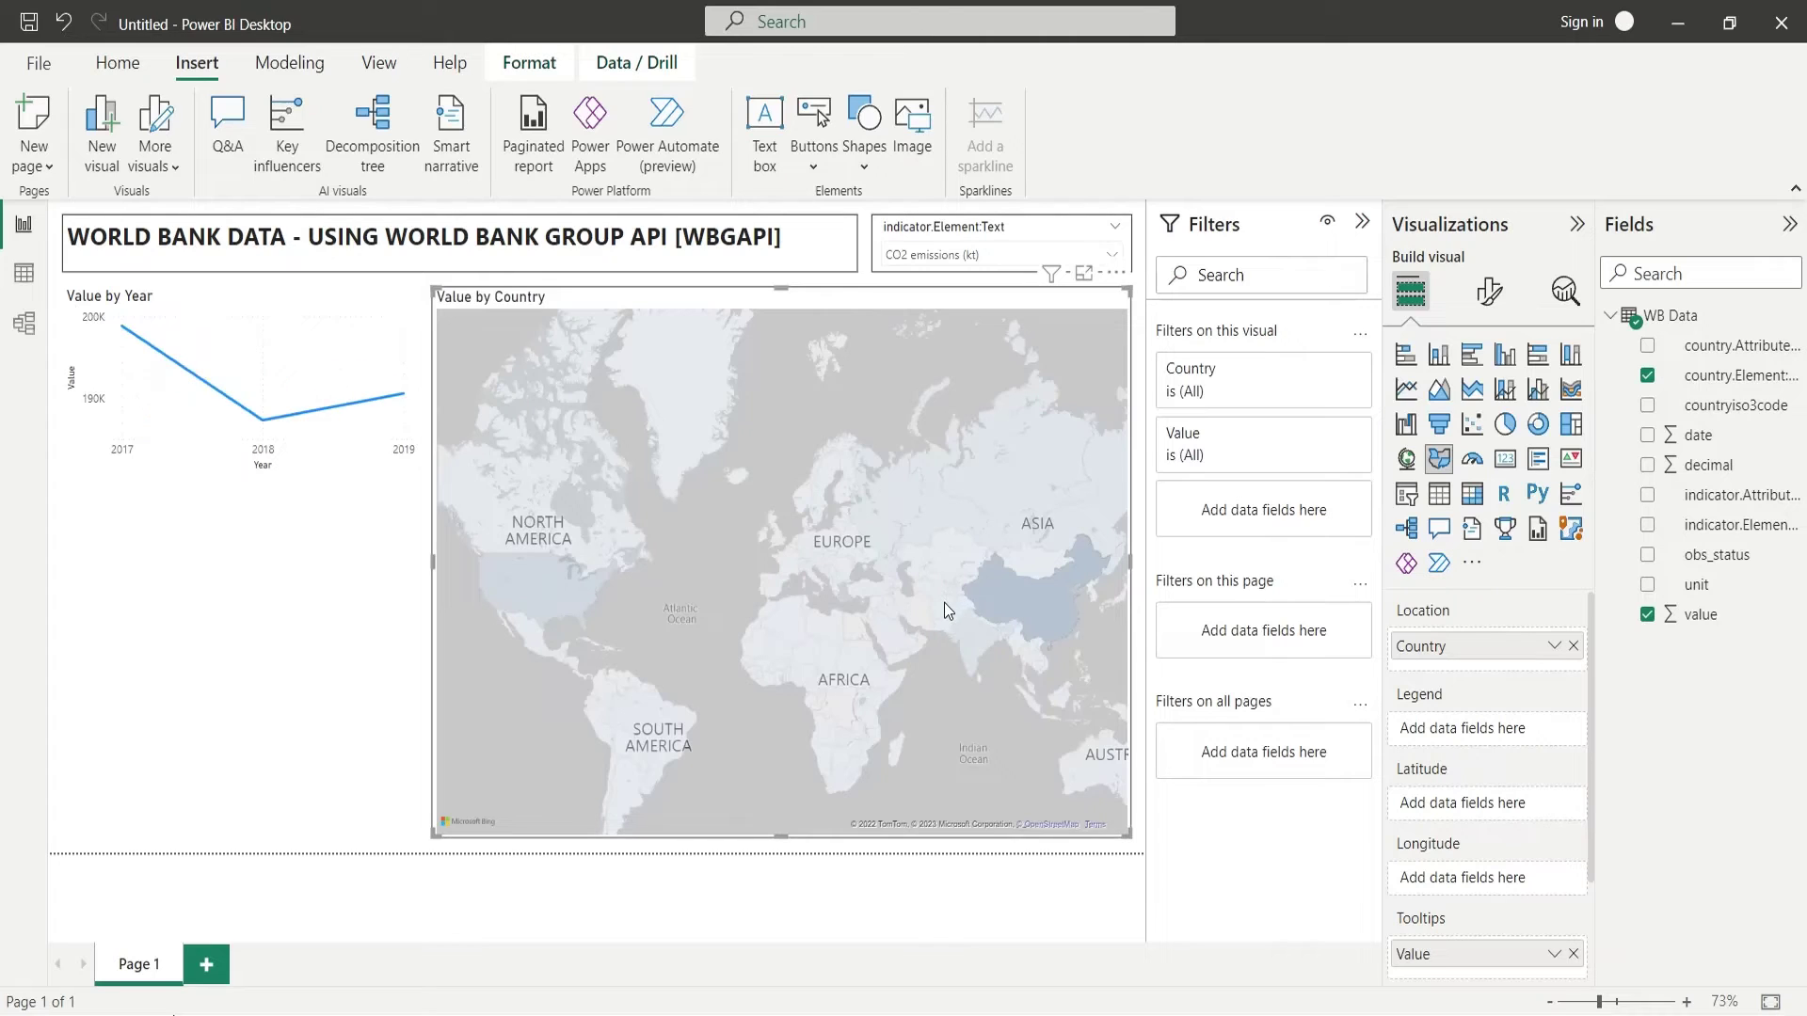
click(933, 590)
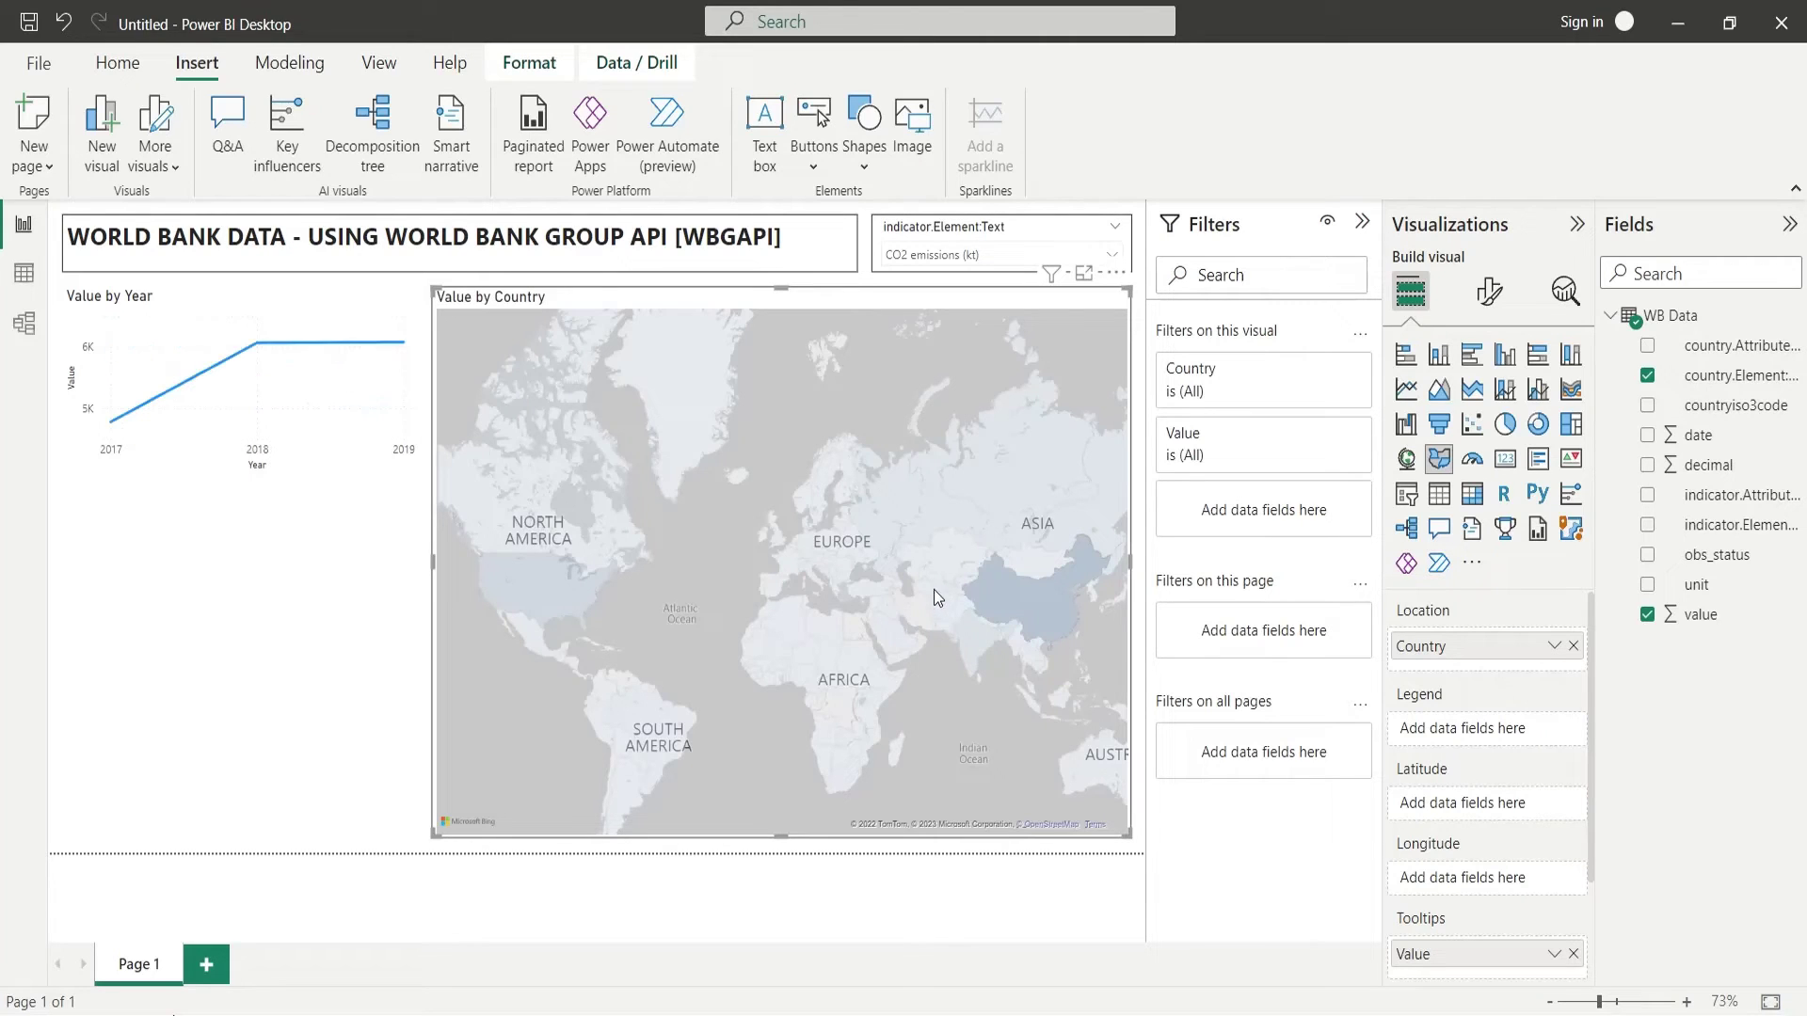
click(832, 556)
click(832, 555)
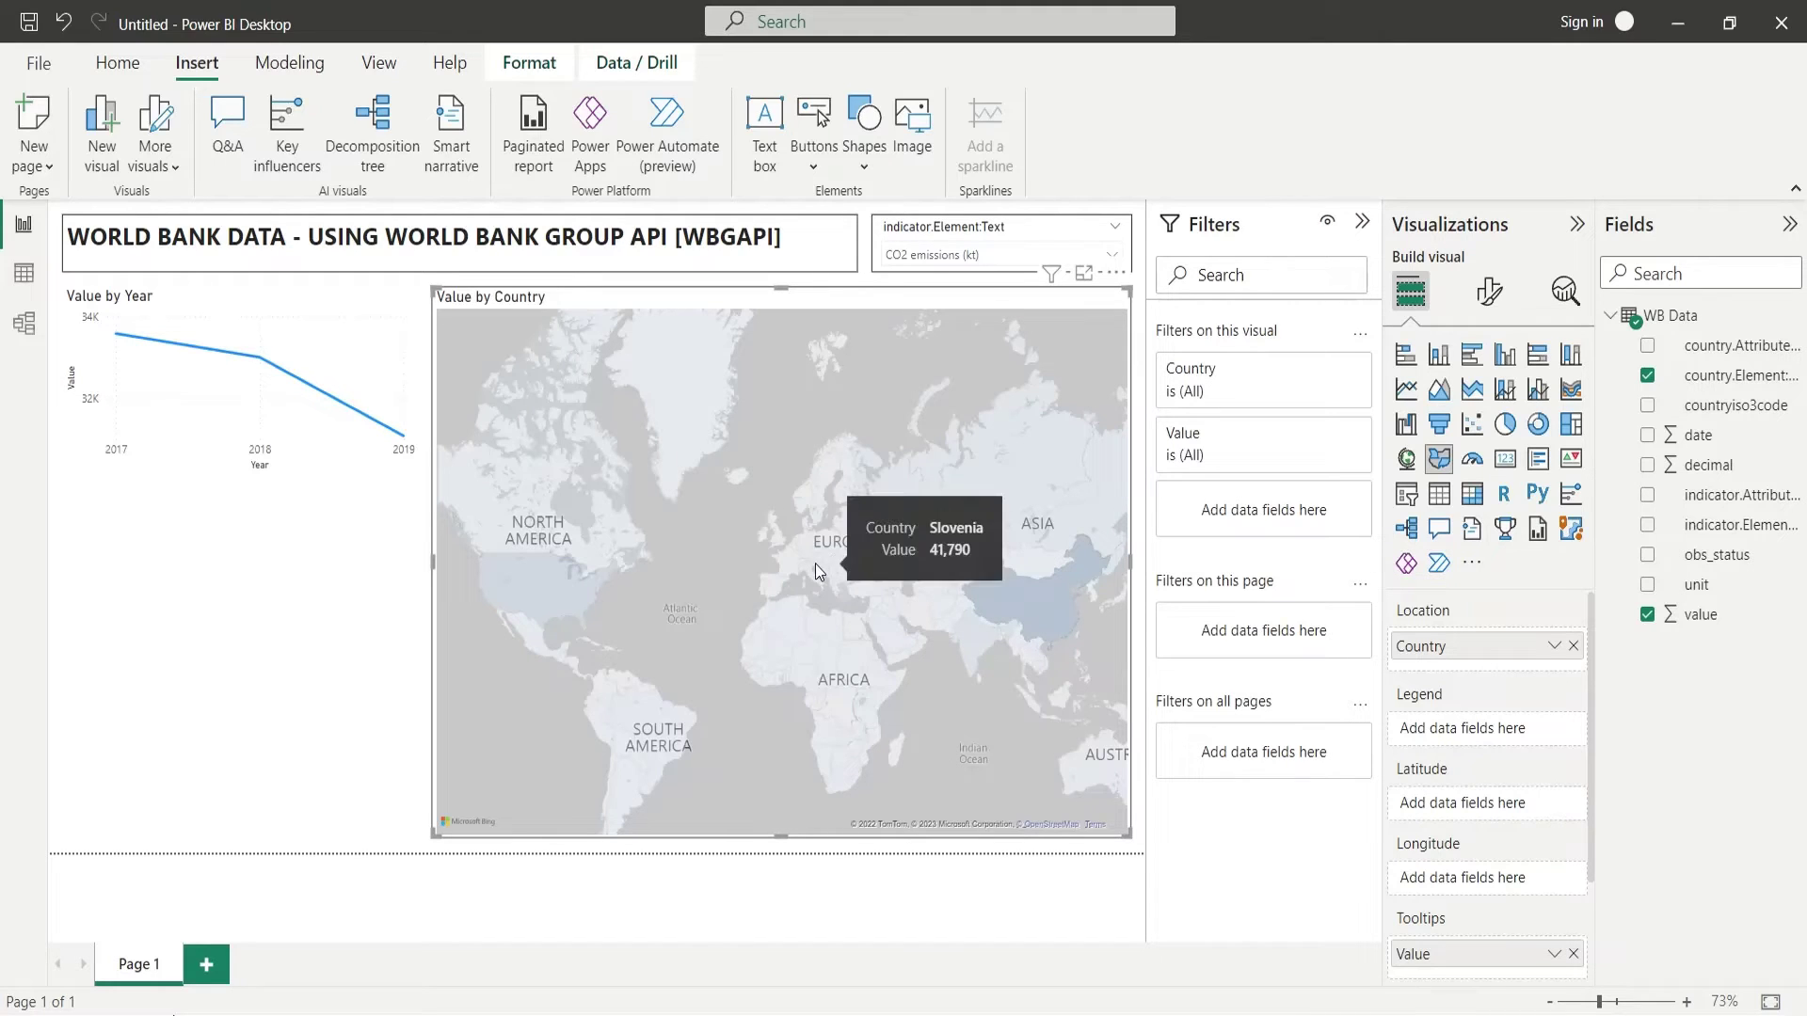
click(348, 571)
- Turn on the visual border for the Value by Year line chart
click(395, 443)
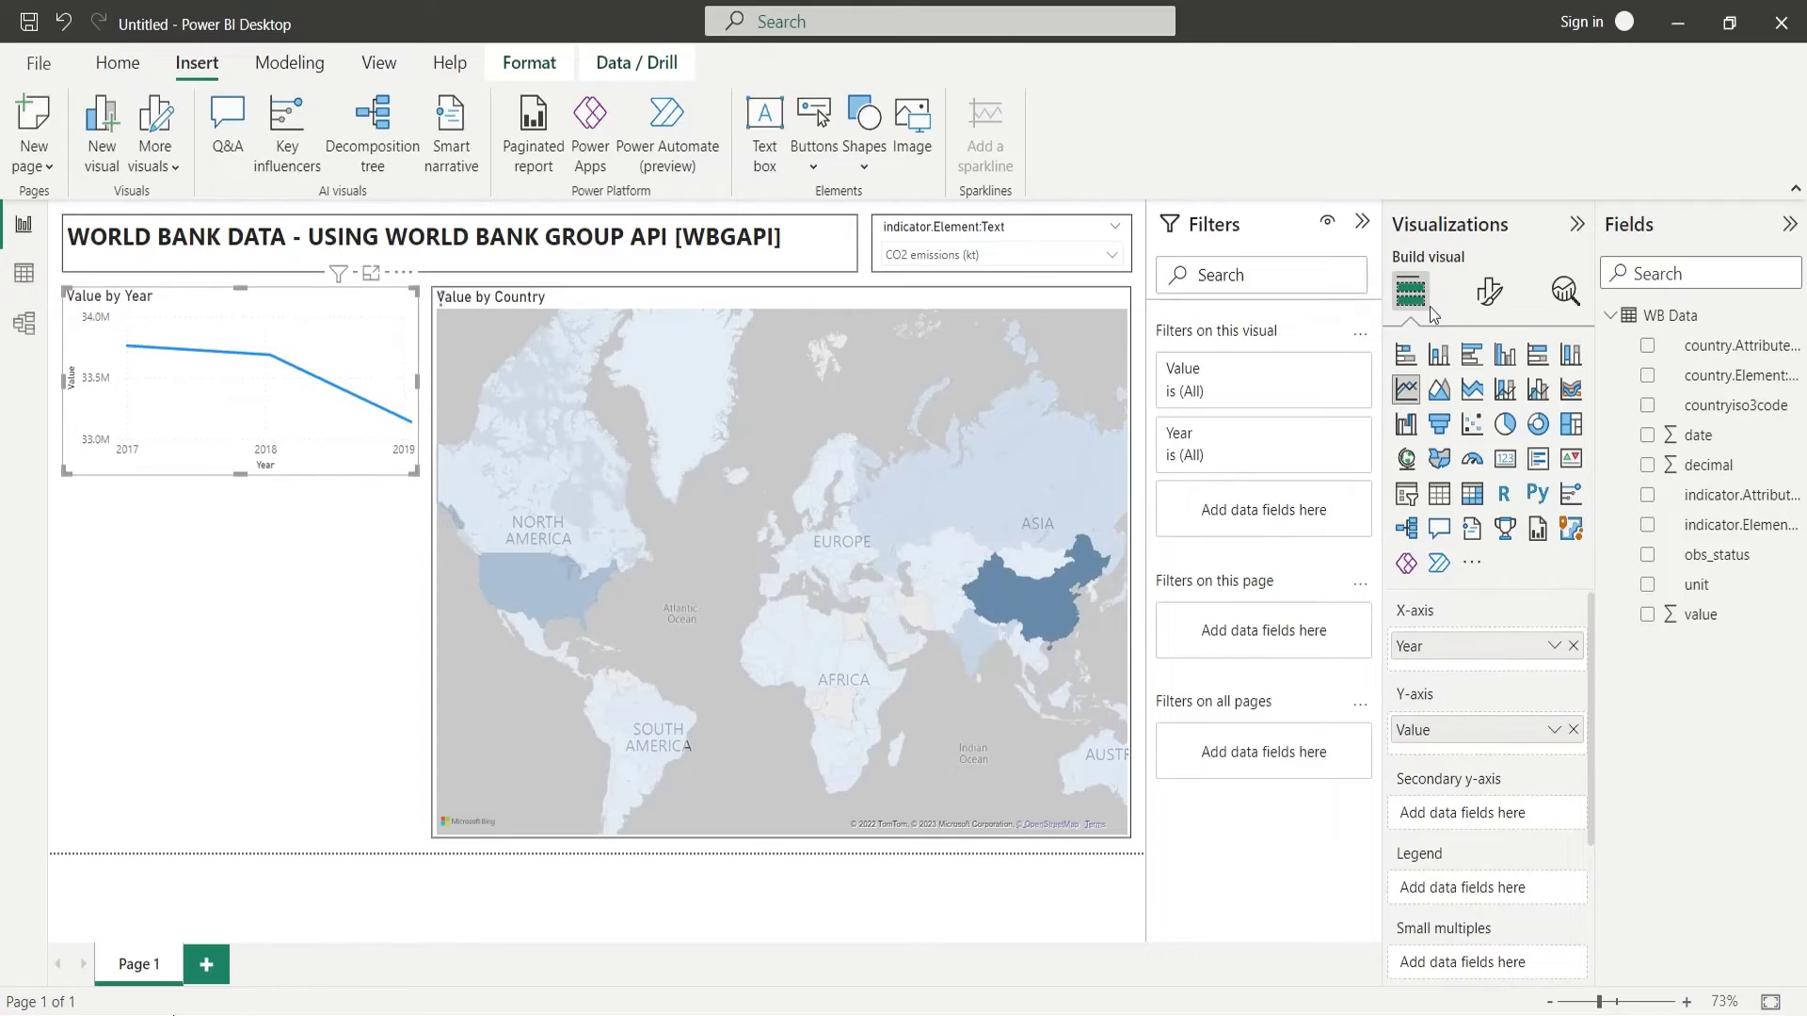
click(1489, 291)
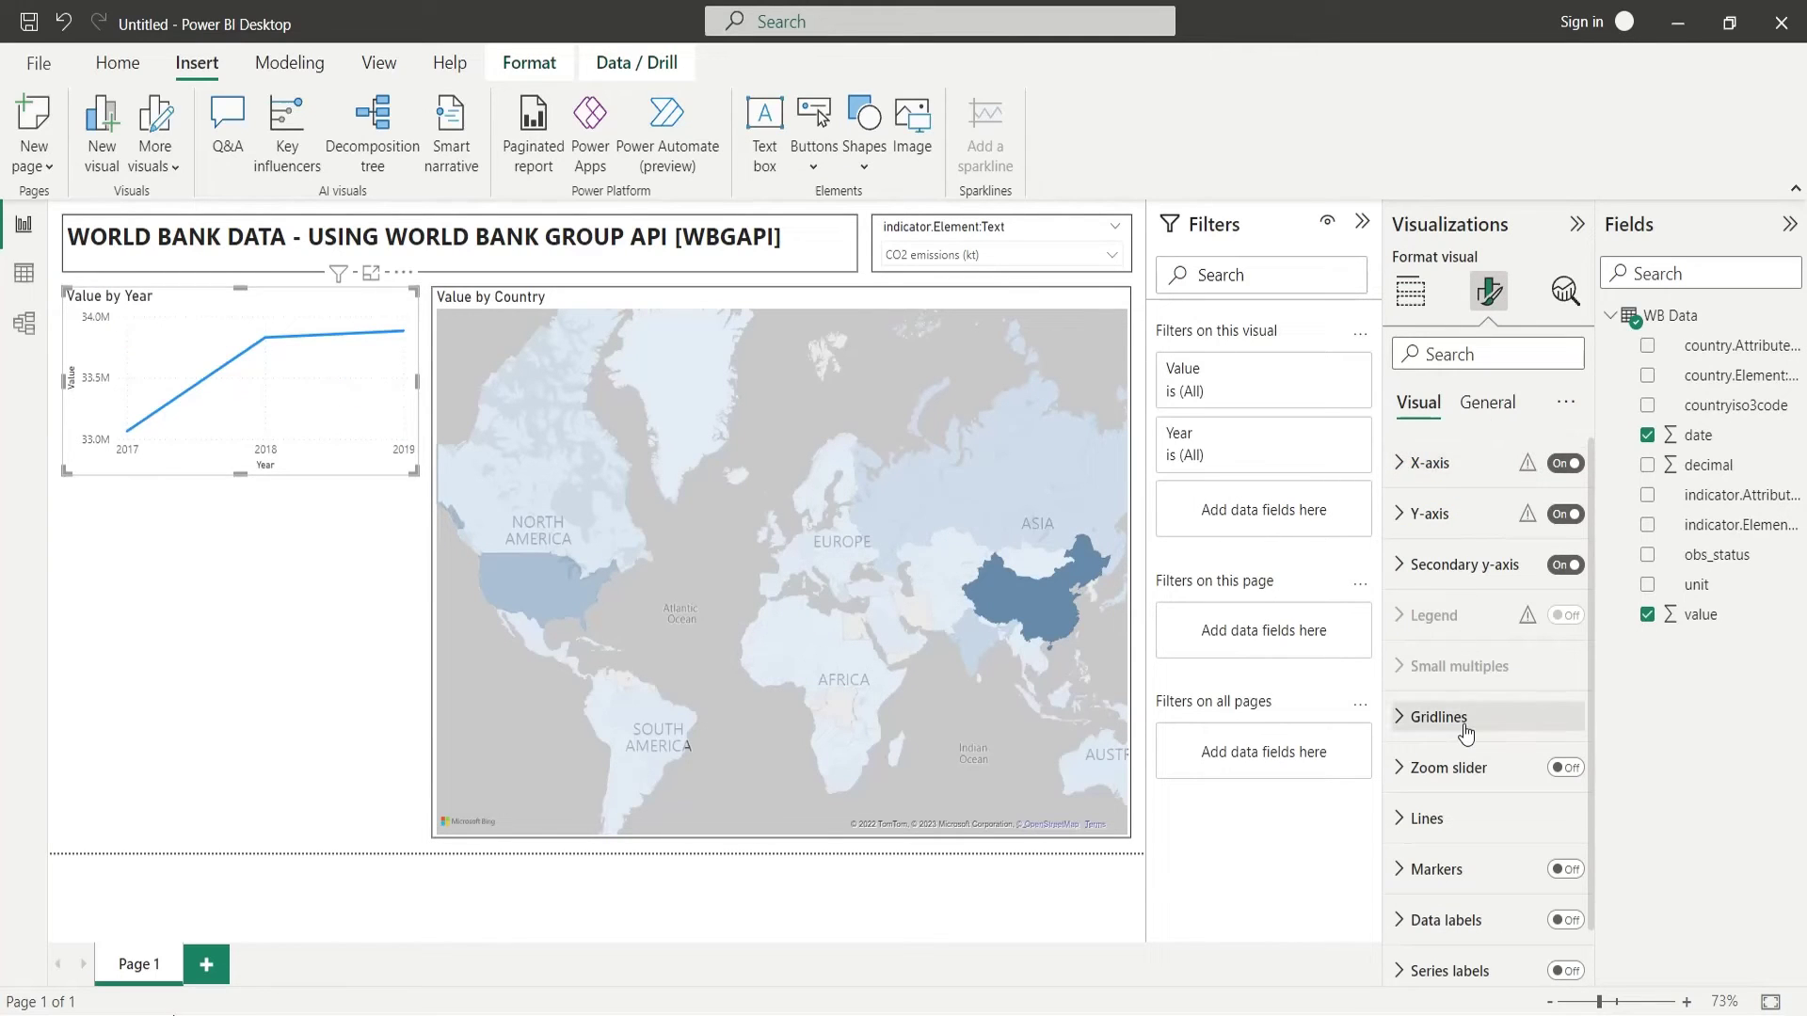
click(1487, 402)
click(1482, 565)
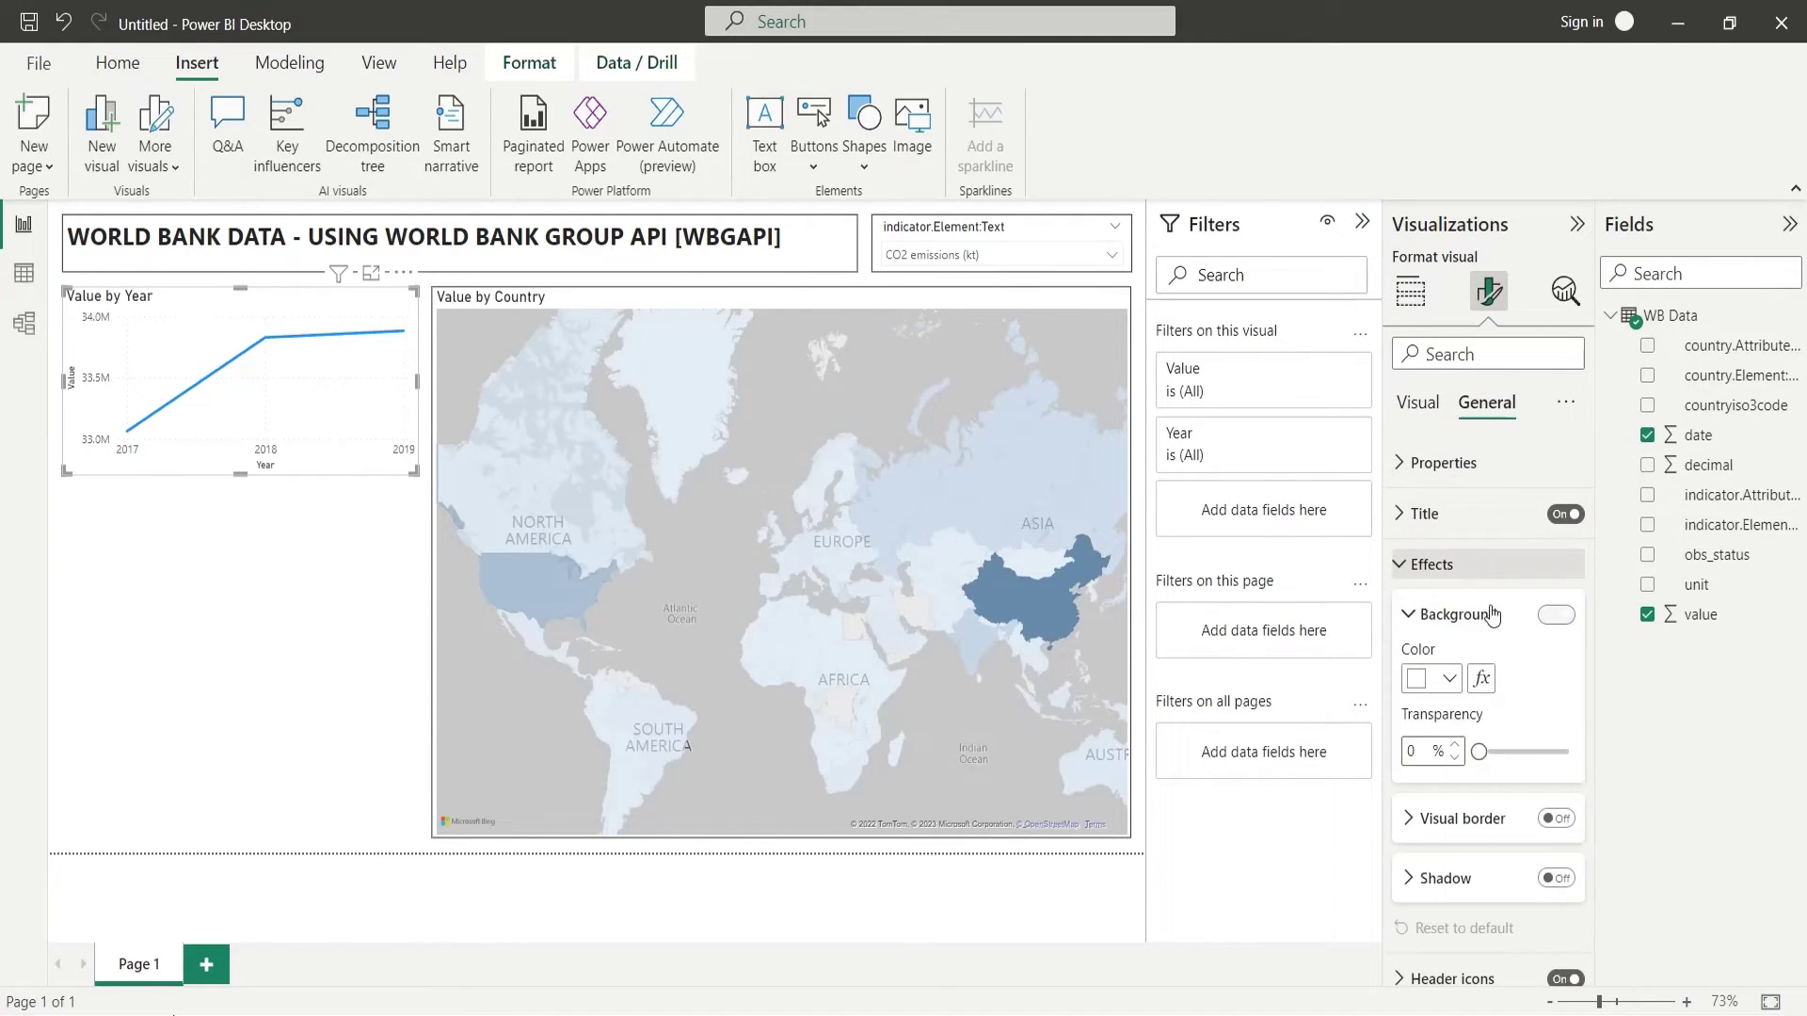
click(1556, 614)
click(1556, 819)
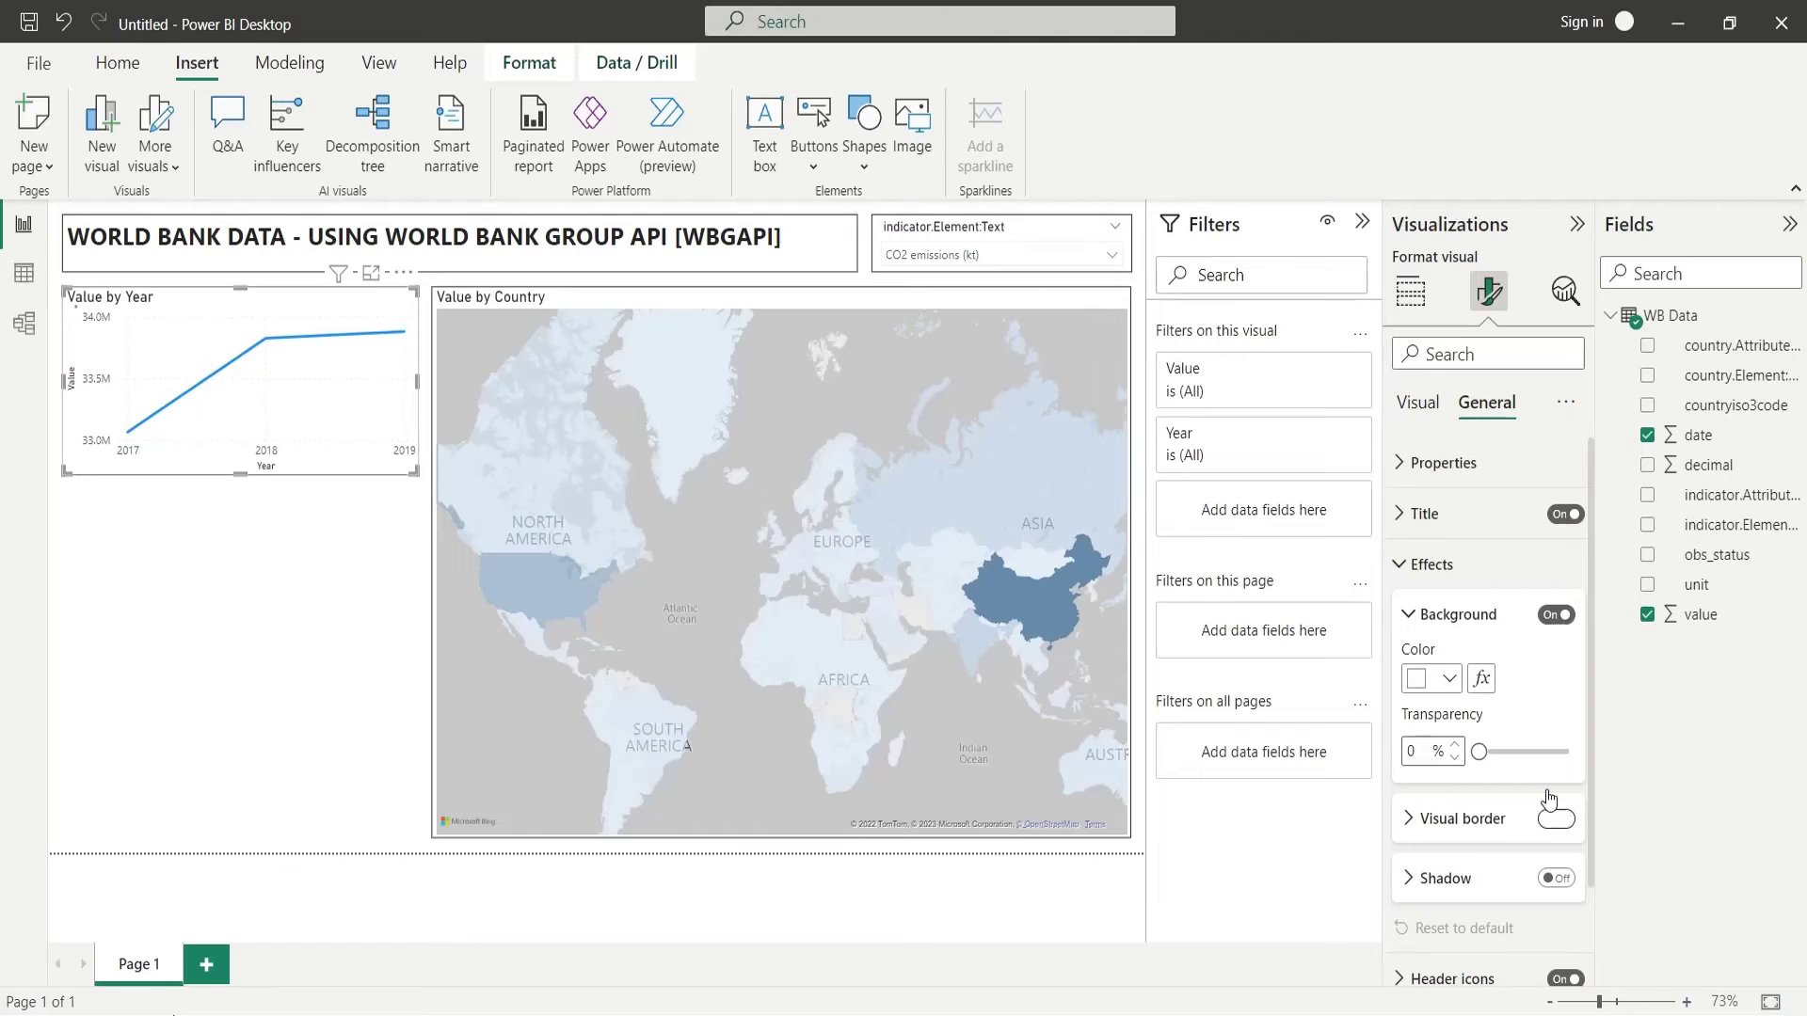
click(1427, 298)
click(348, 590)
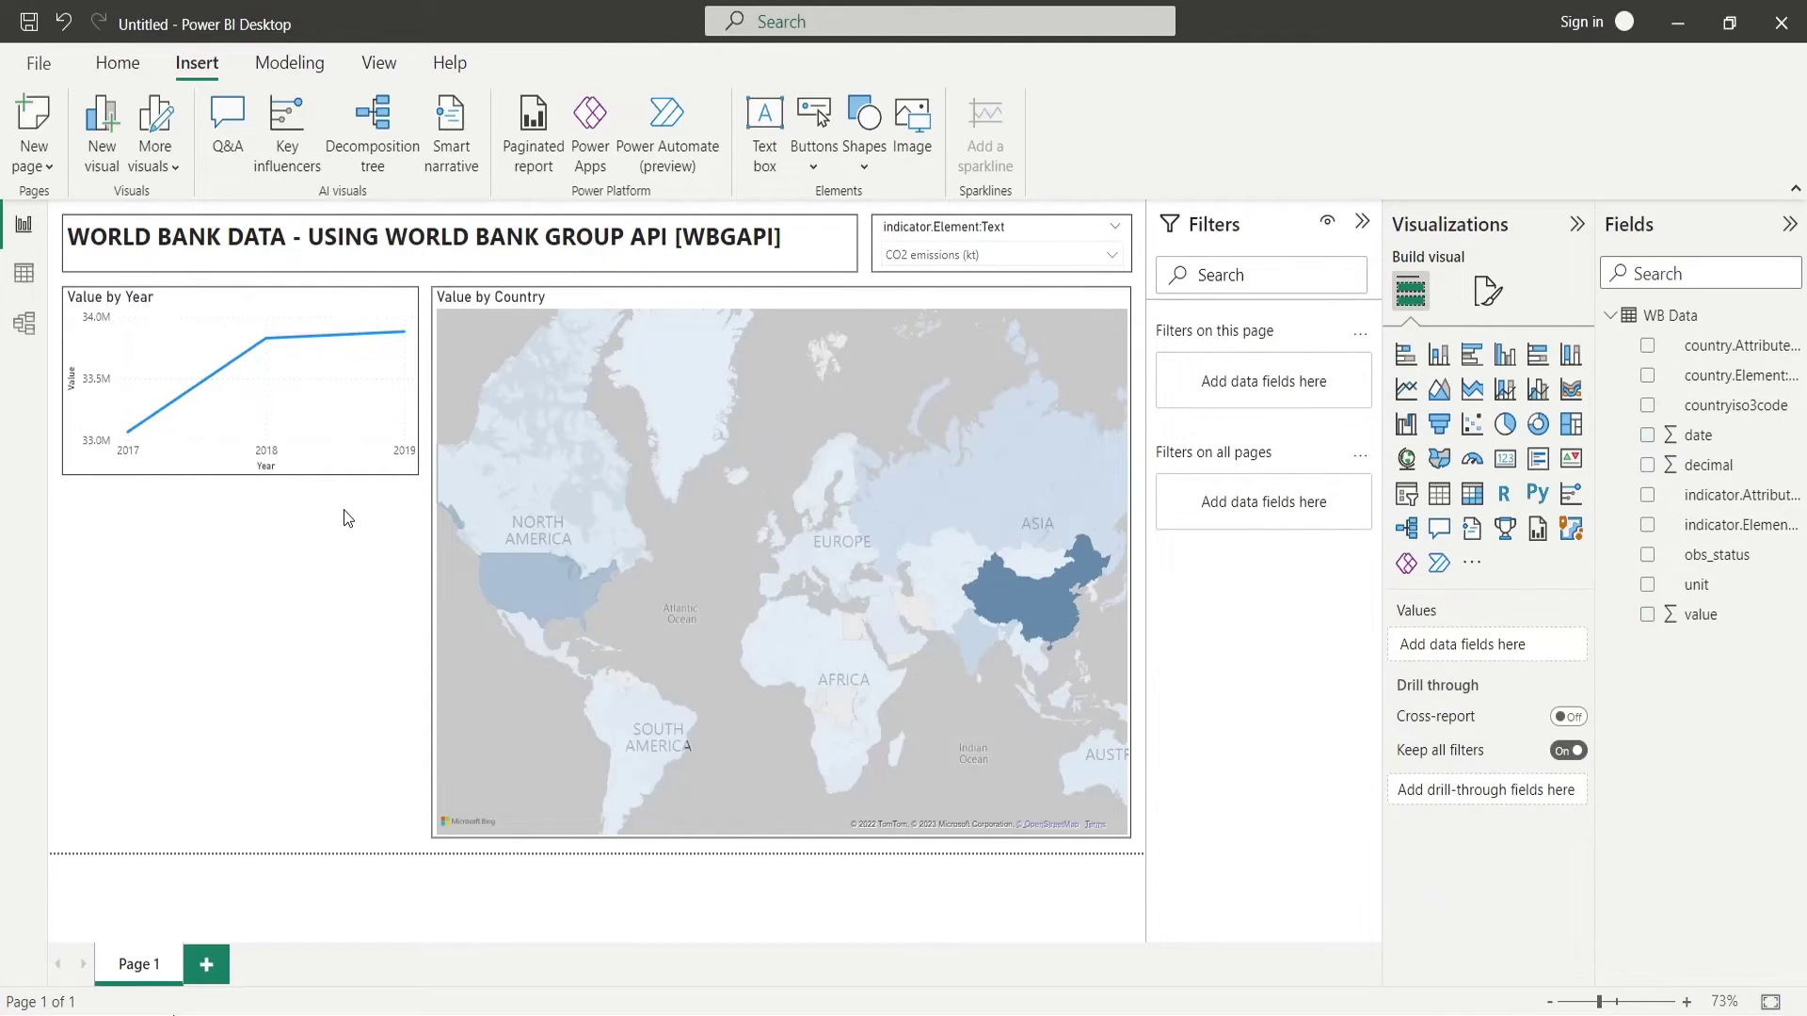
- Insert a donut chart below the line chart and lower its upper edge to leave a small gap
click(1537, 425)
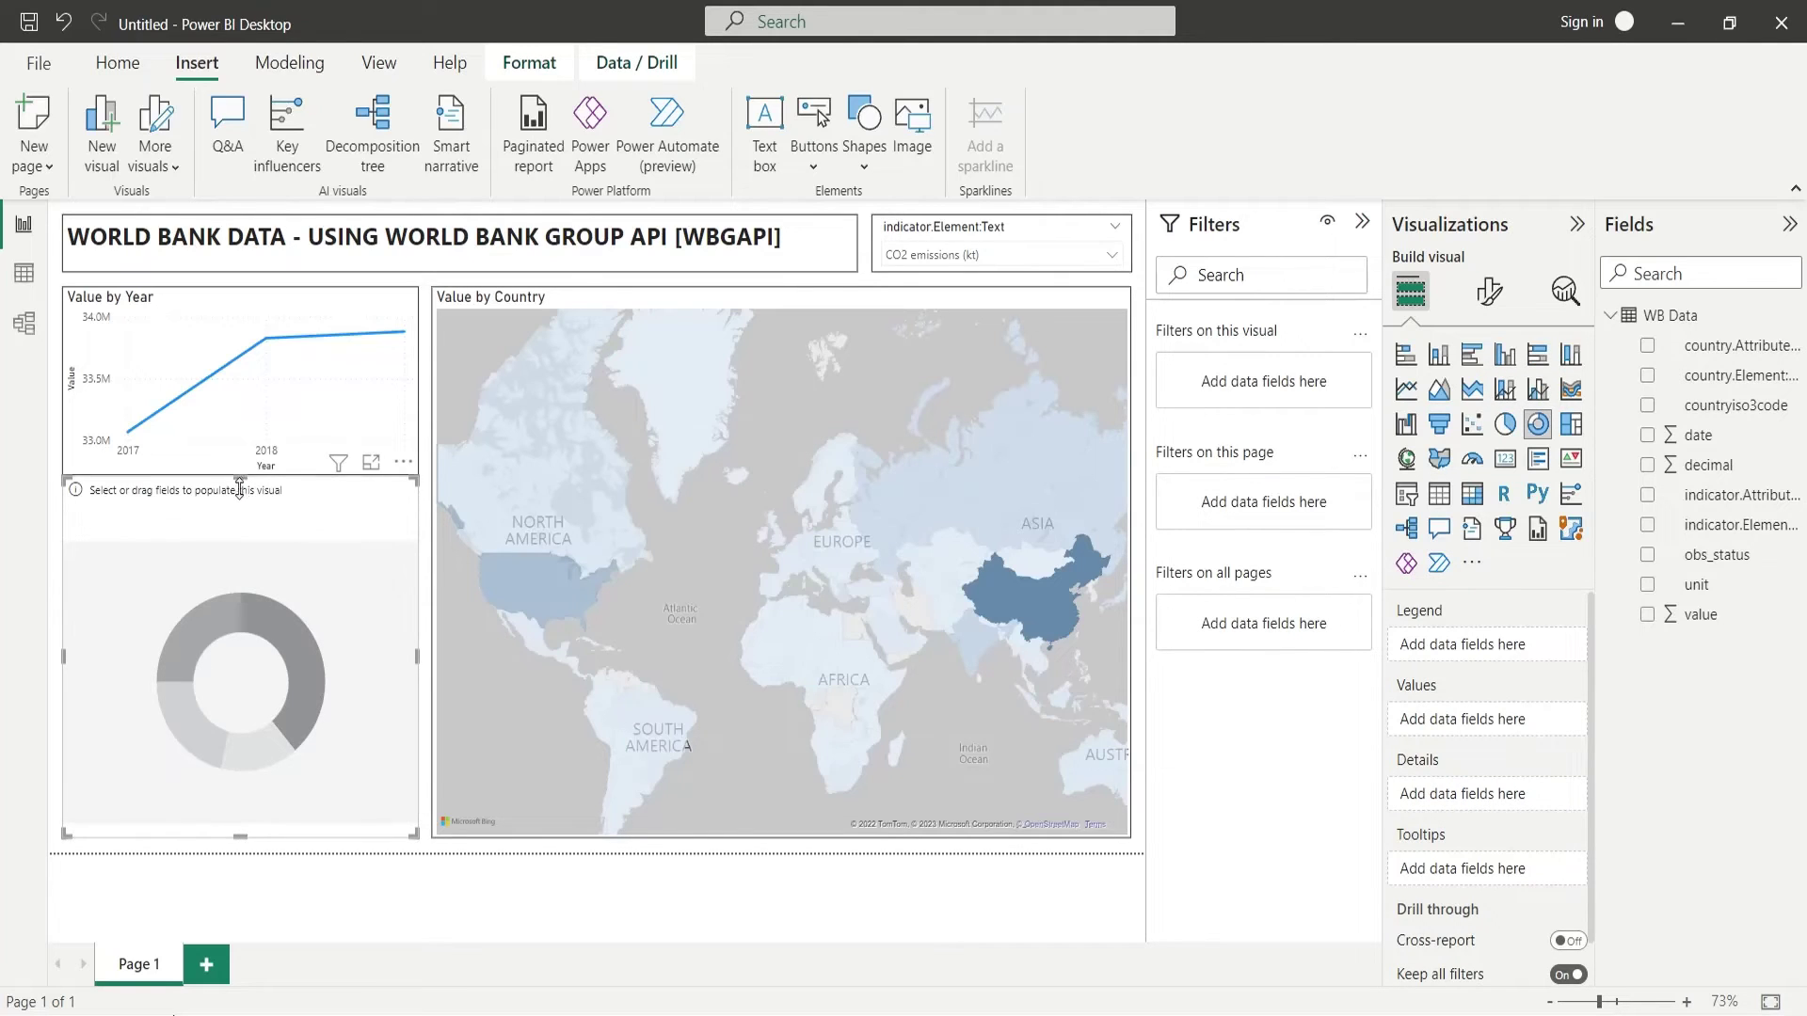
drag(239, 488, 239, 502)
click(1493, 293)
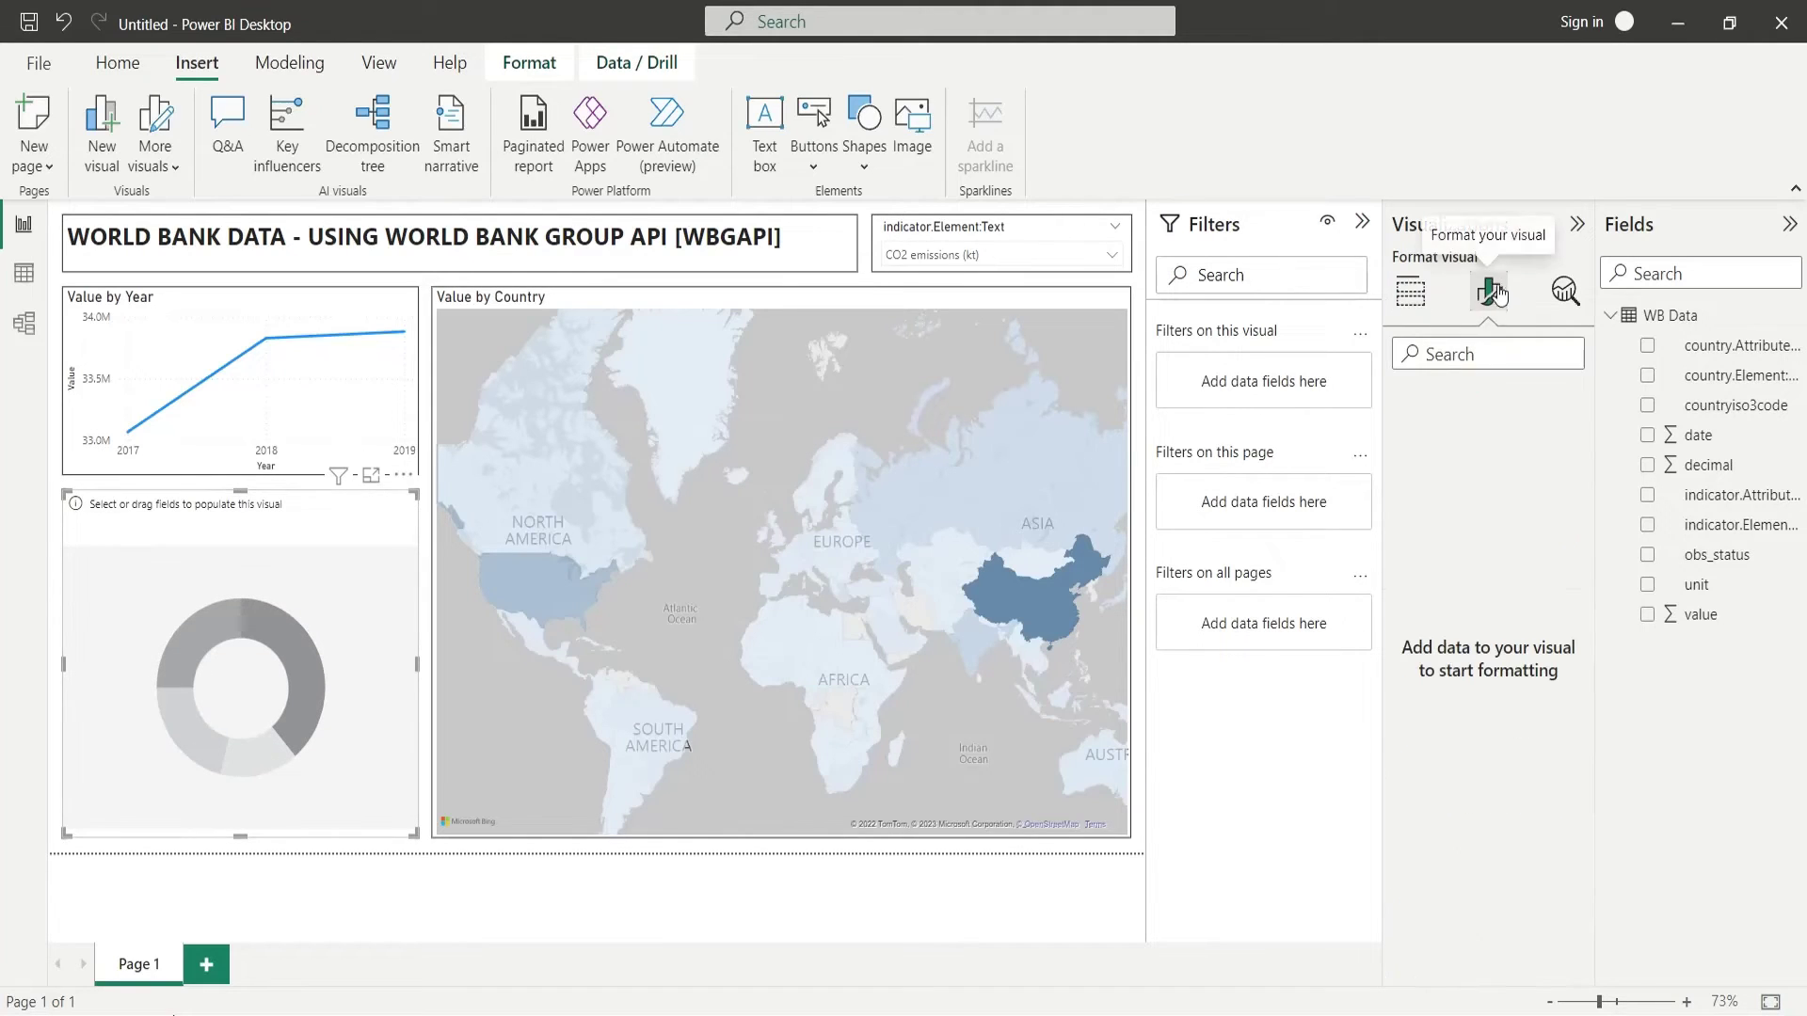
click(1410, 292)
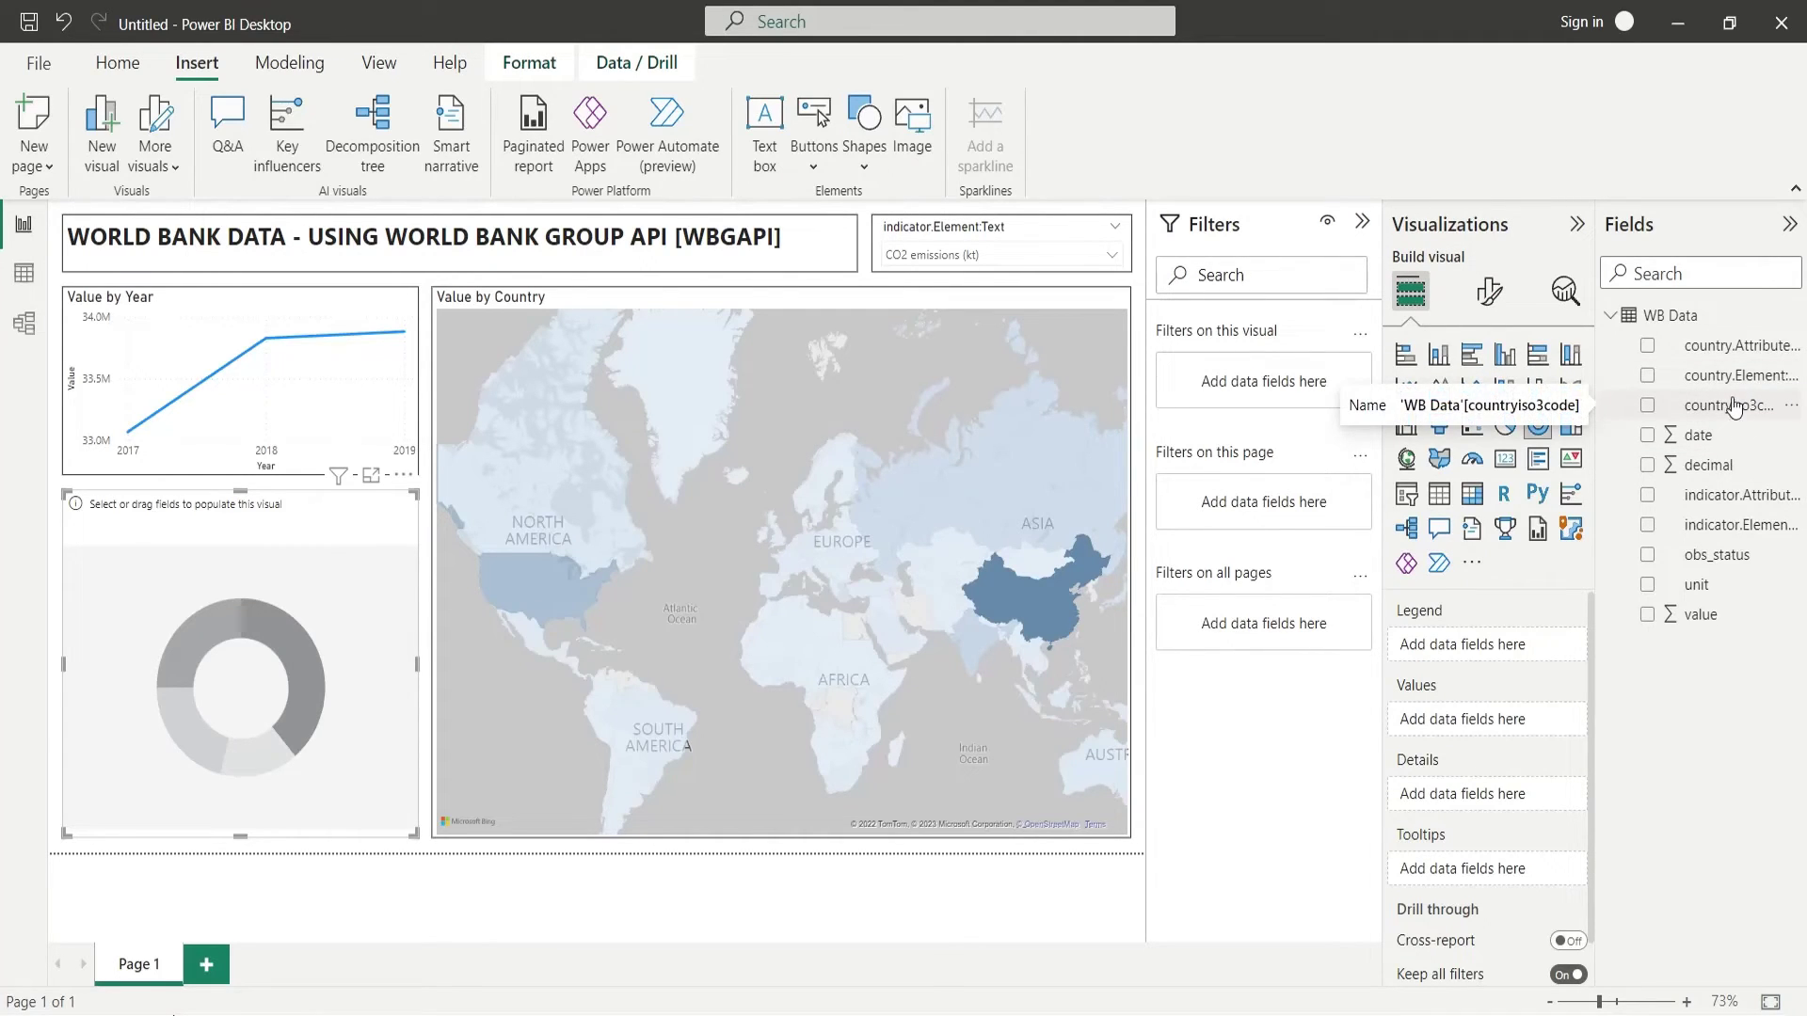
- Use country.Element:Text as the donut chart's legend and rename the field to Country
drag(1729, 379, 1482, 650)
double_click(1474, 650)
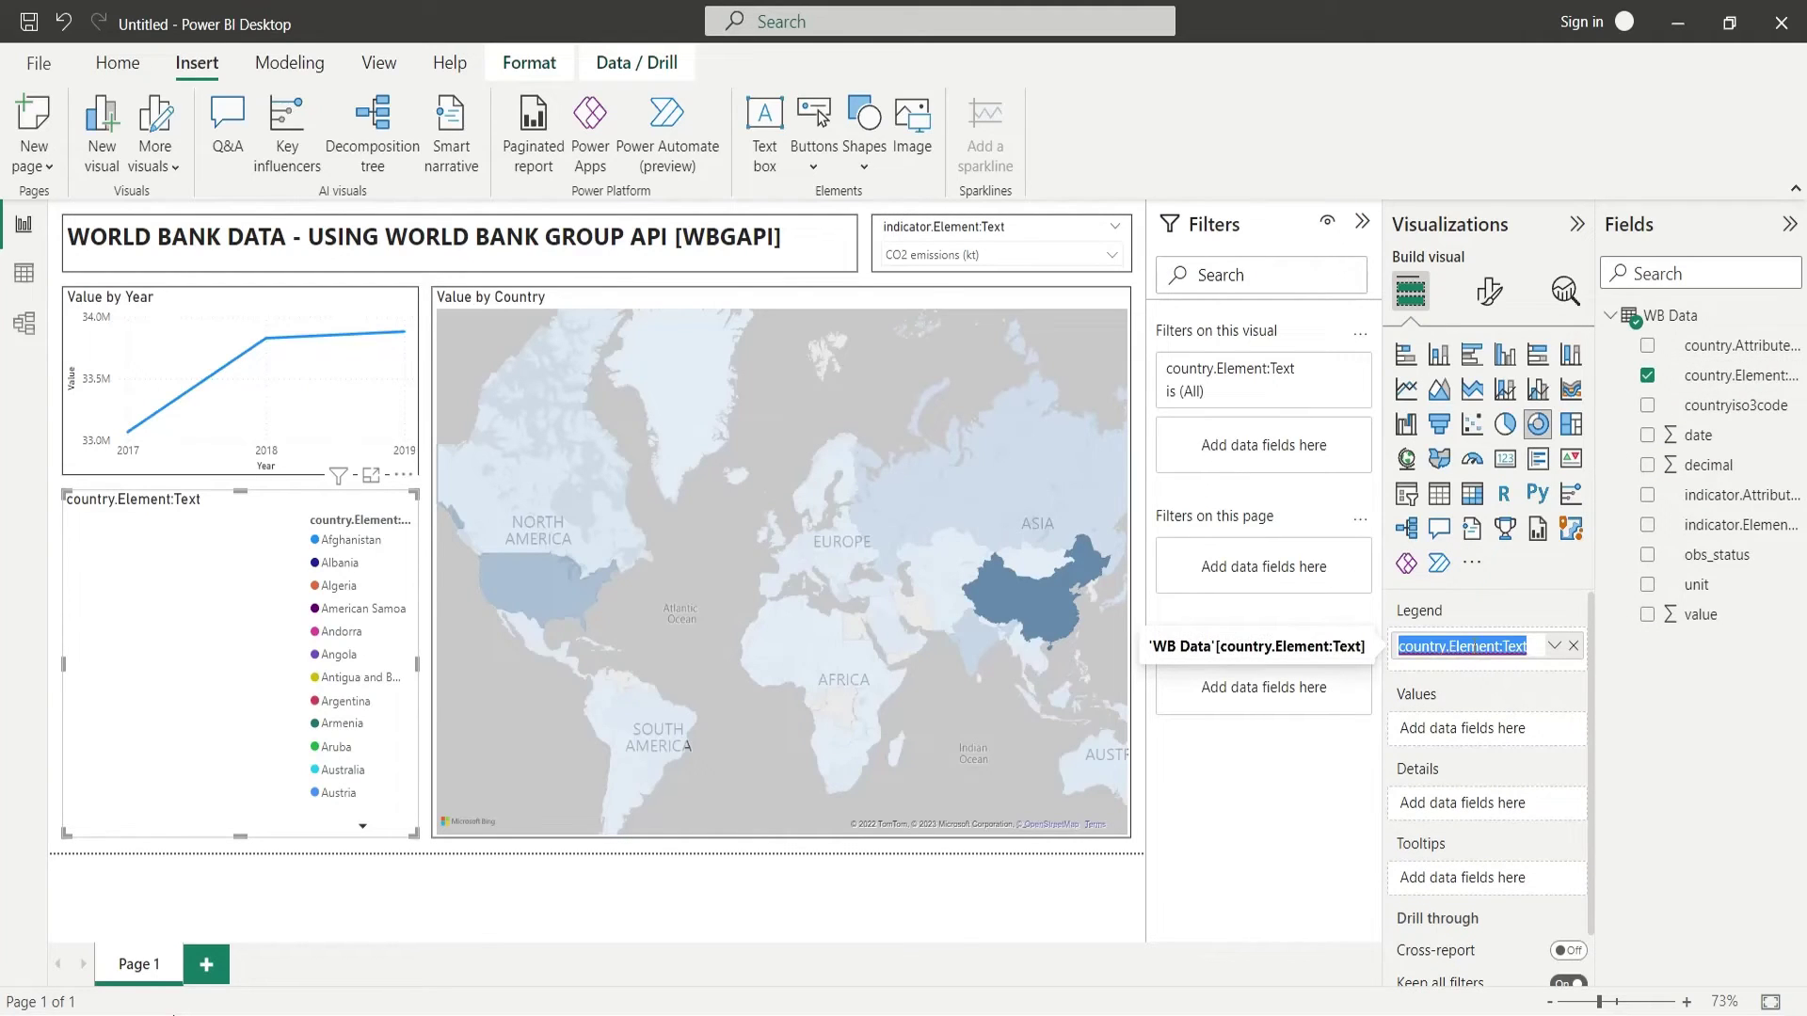
text(Country)
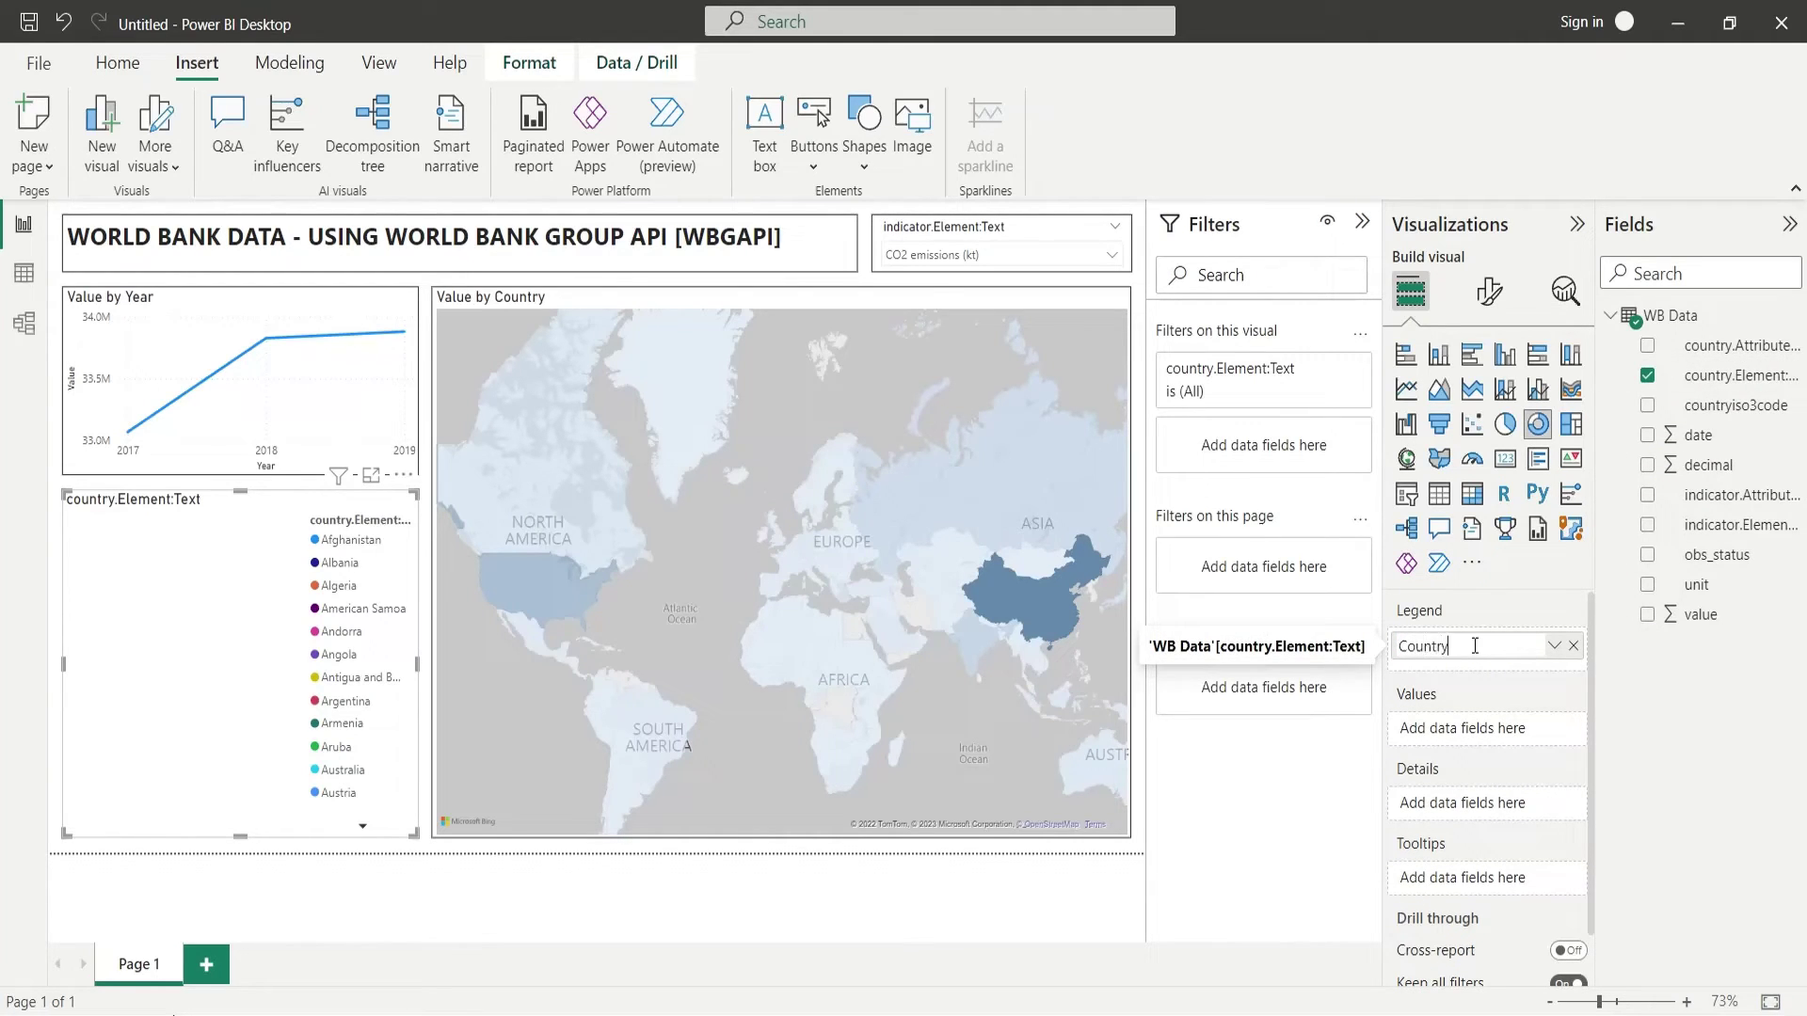
key(Return)
- Add the value field to the donut chart's values and rename it to Value
mouse_move(1701, 615)
mouse_down()
mouse_move(1477, 741)
mouse_move(1292, 727)
mouse_up()
double_click(1461, 733)
click(1456, 729)
text(Value)
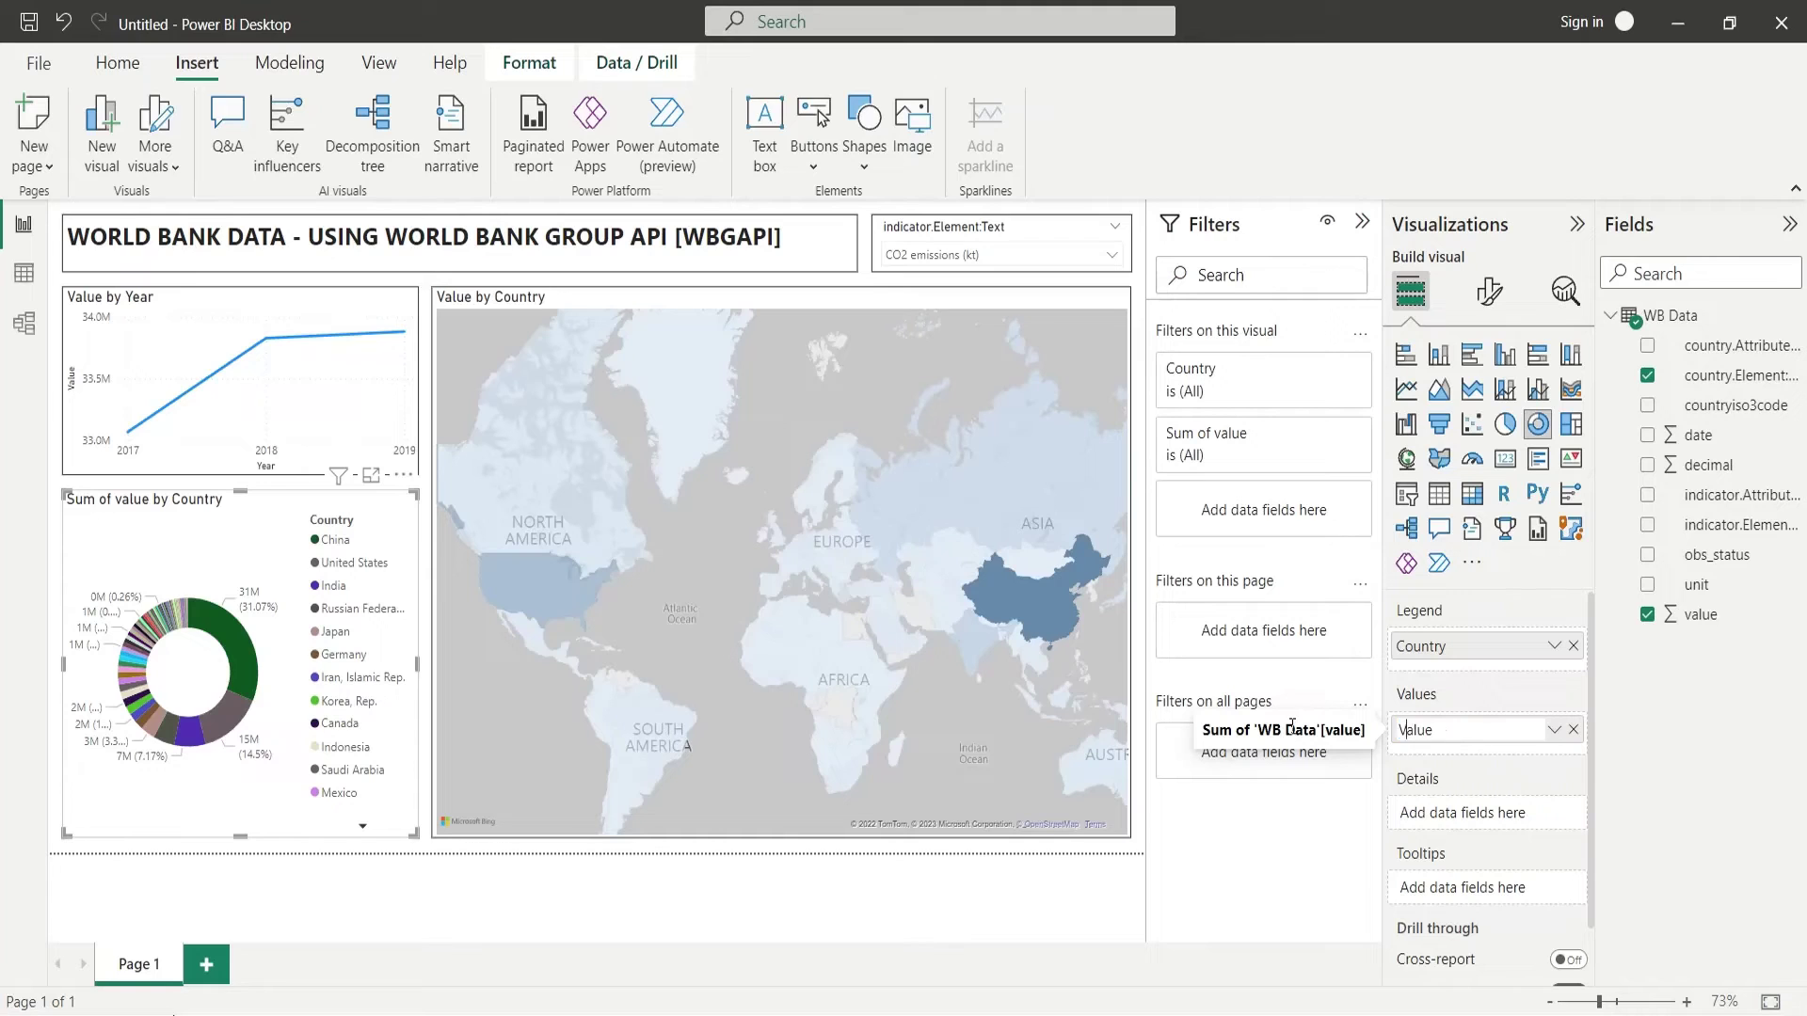
click(1462, 692)
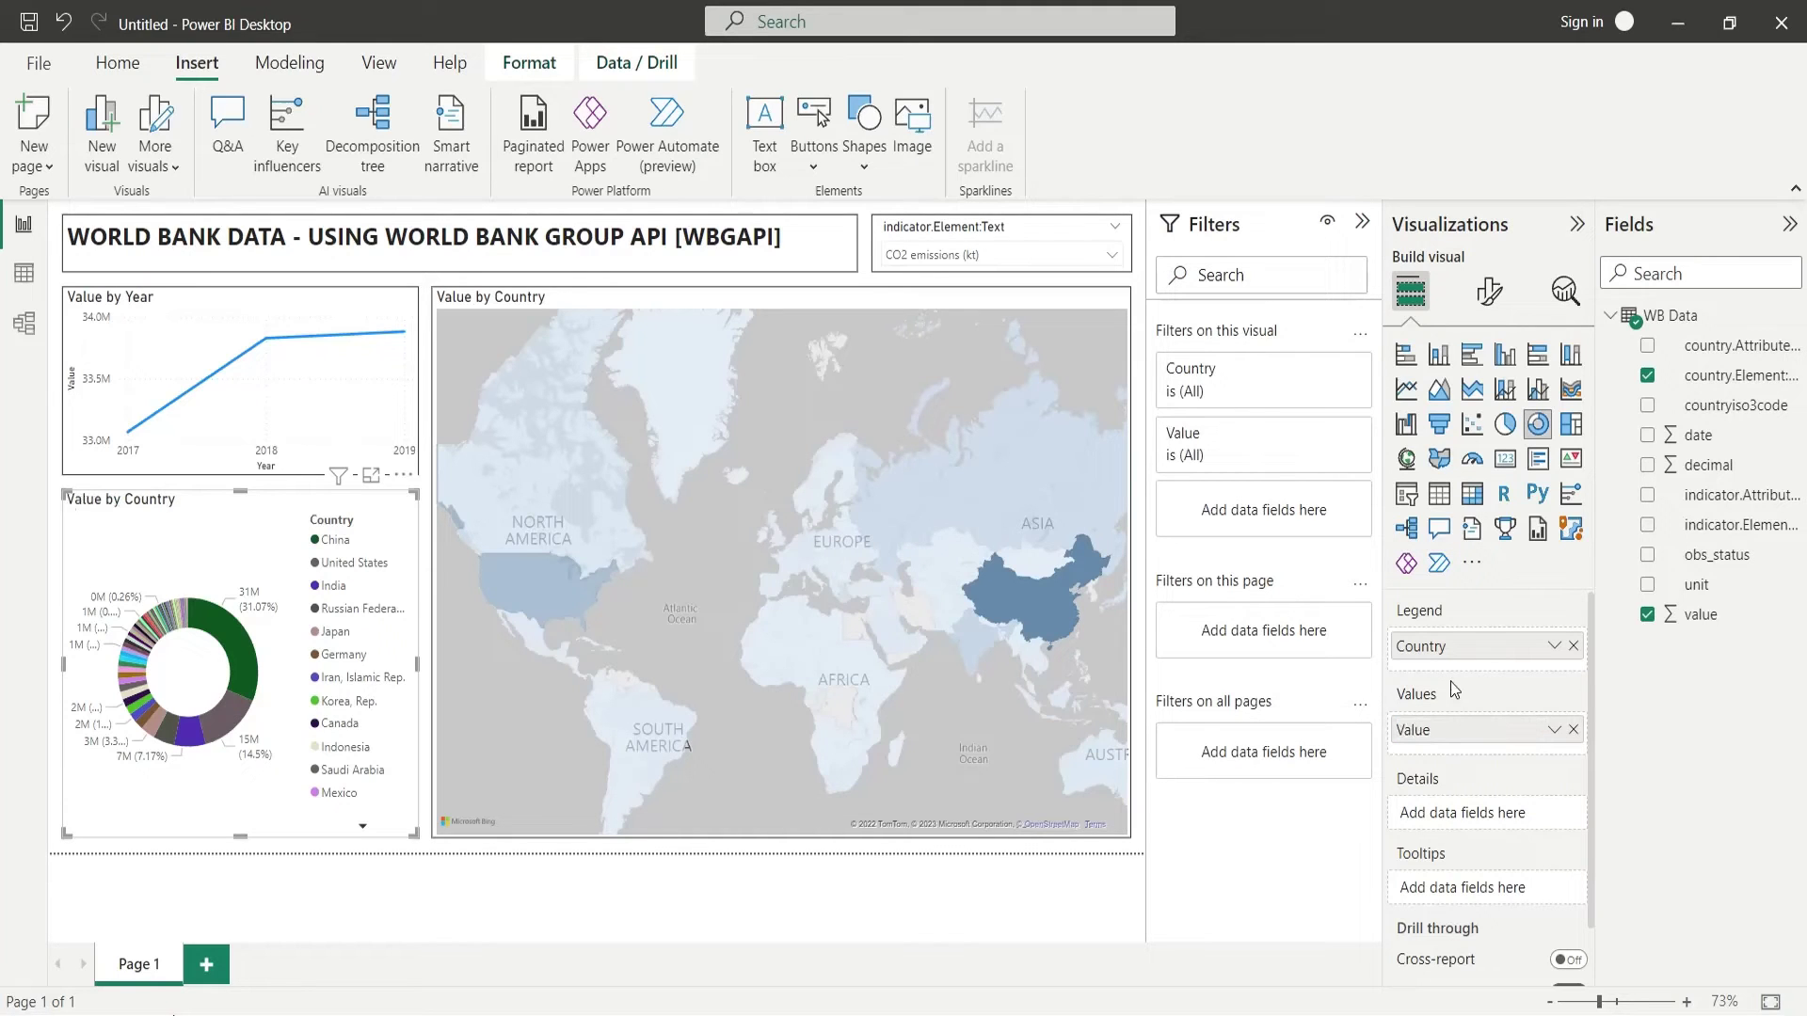
- Widen the donut chart to the right and narrow the map from its left edge to make room
drag(418, 663, 529, 674)
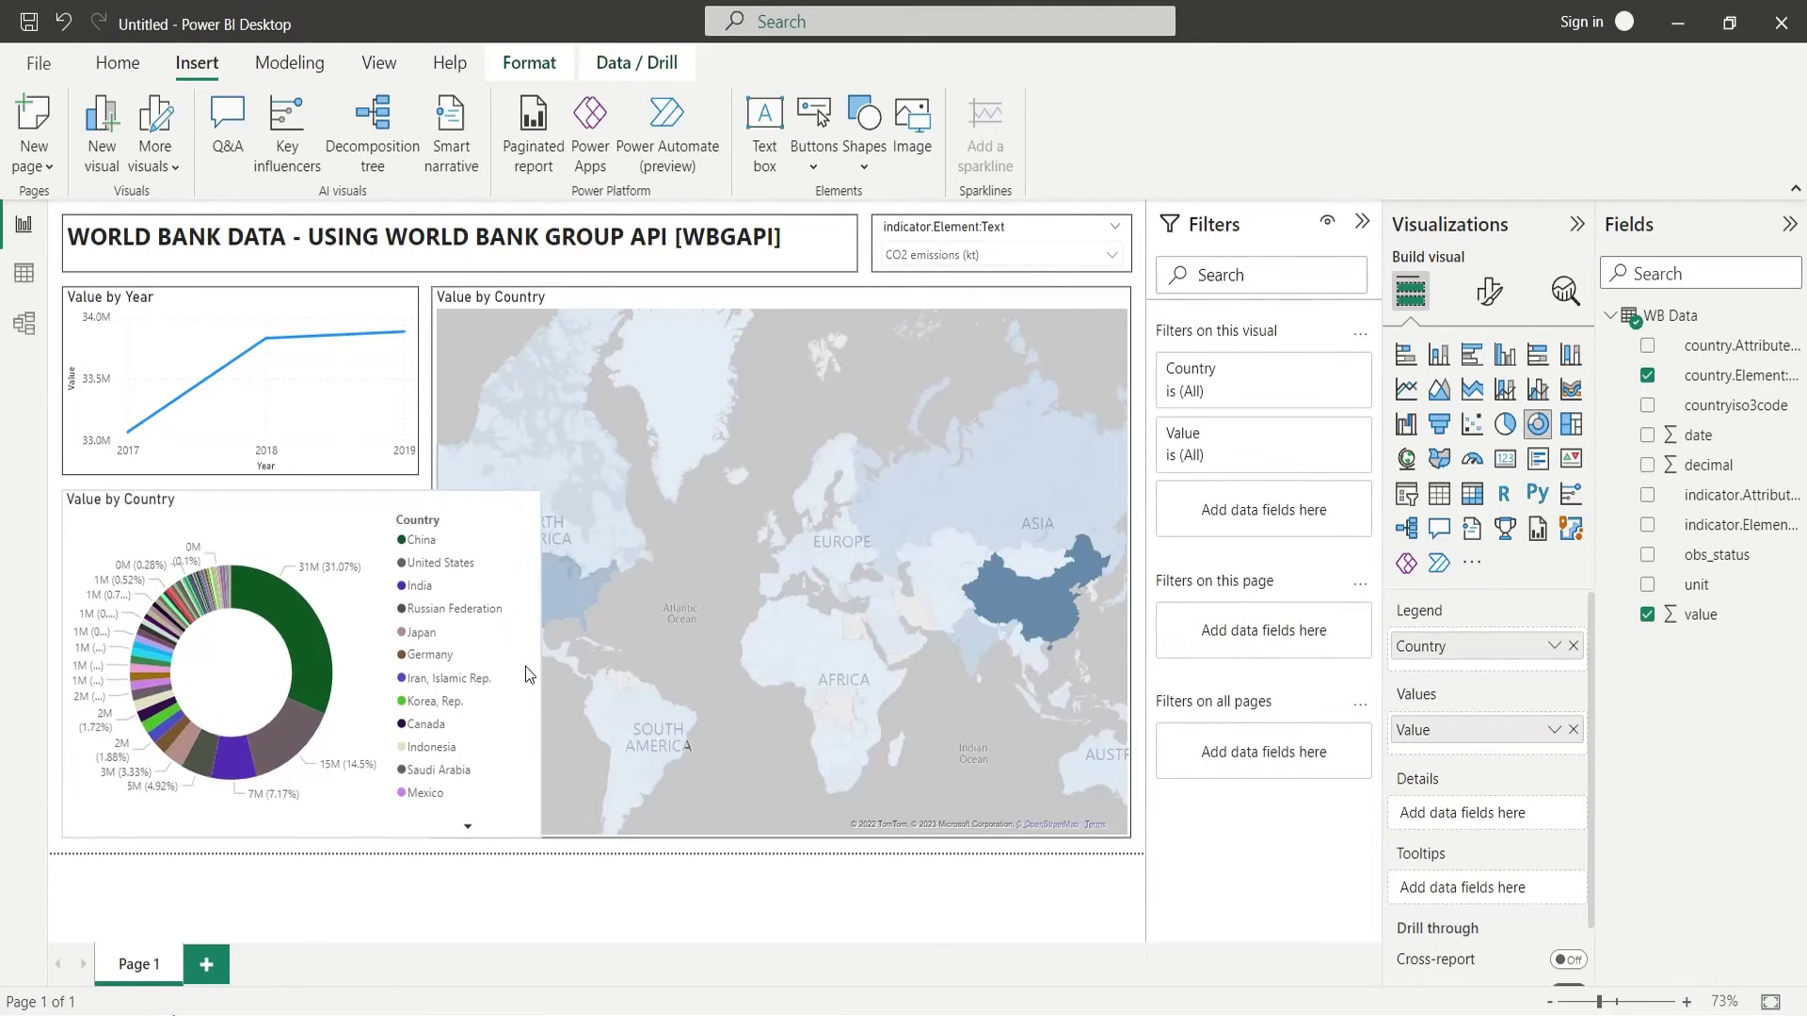
drag(444, 551, 551, 570)
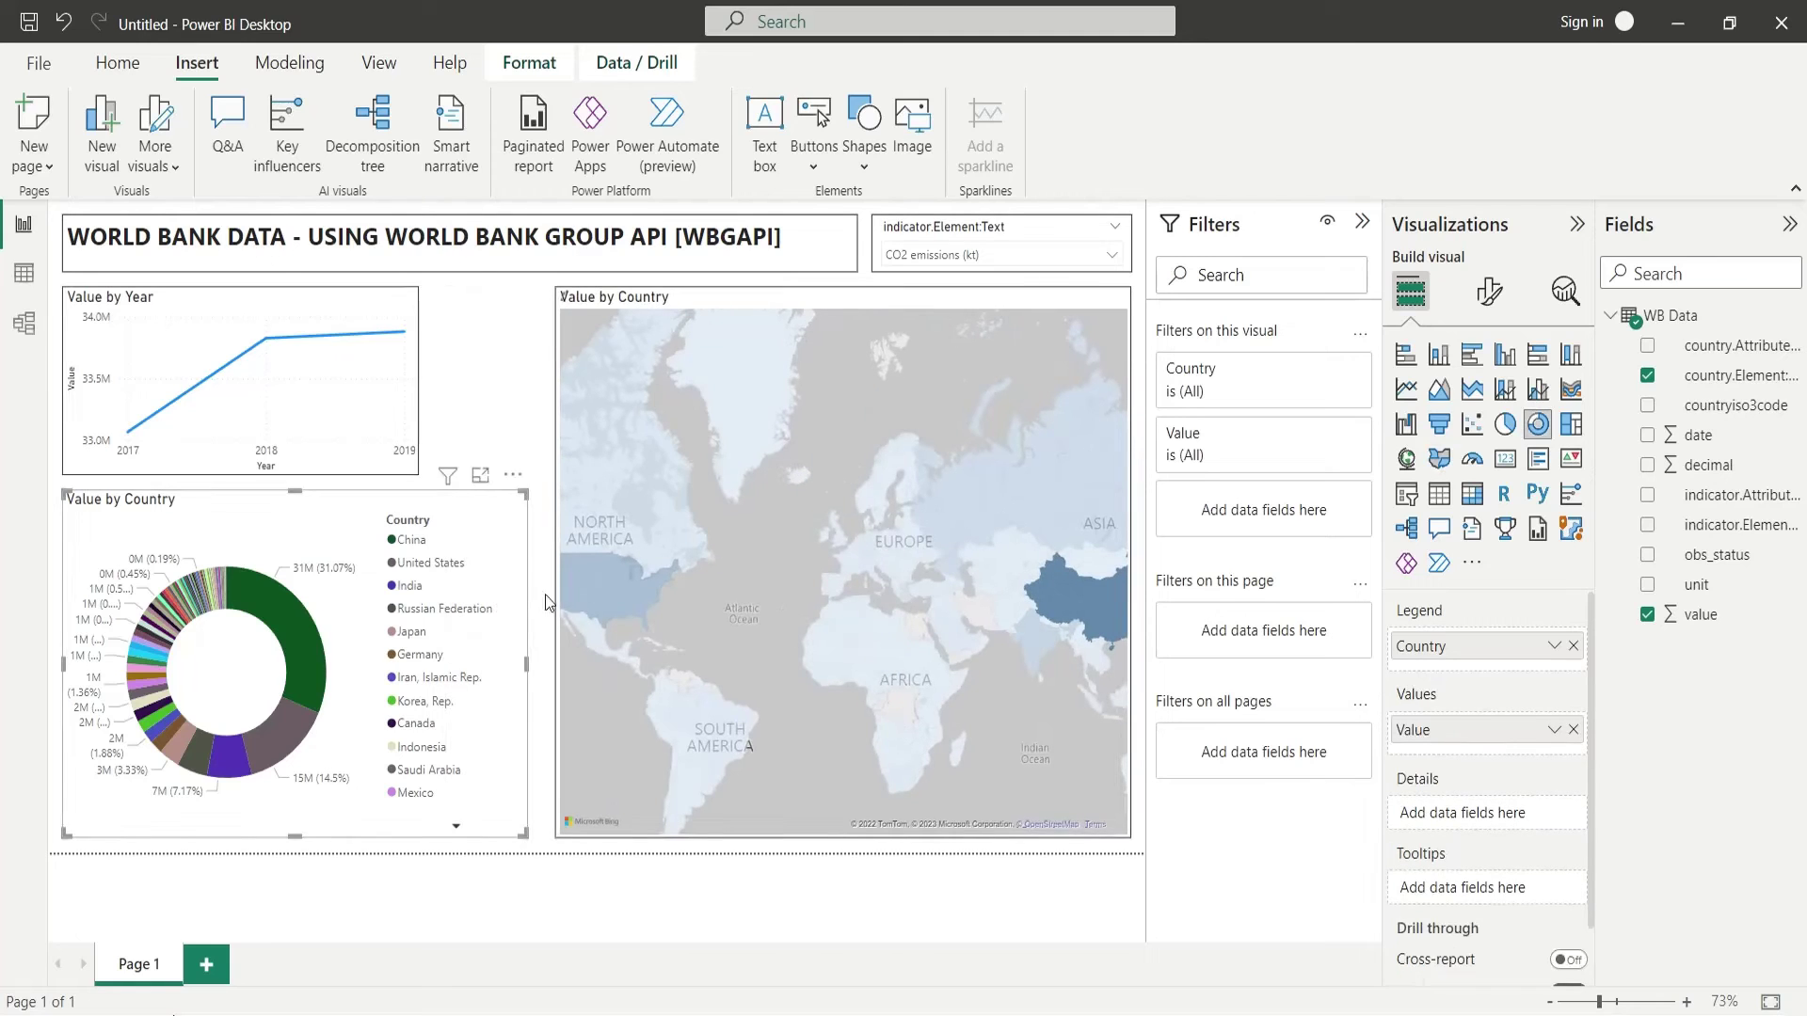
- Turn on the visual border for the Value by Country donut chart
click(1489, 292)
click(1487, 403)
click(1432, 564)
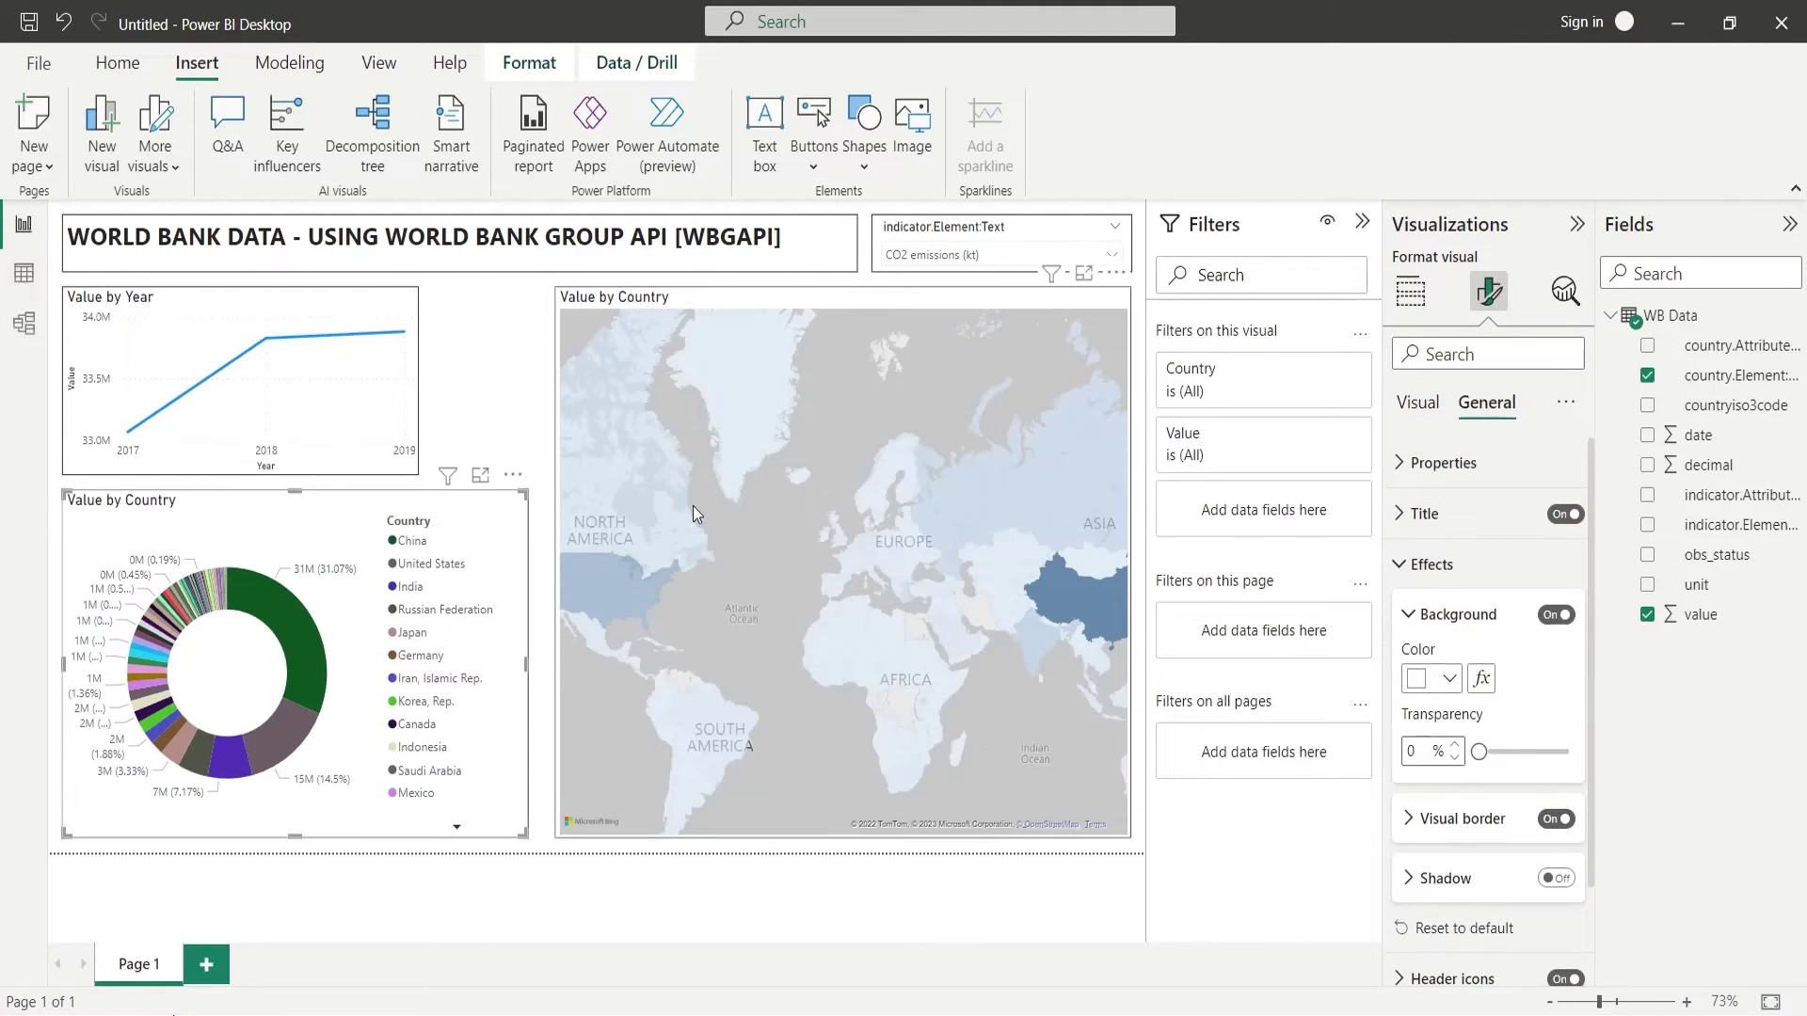
- Extend the map closer to the donut chart, widen the line chart to match the donut chart, and collapse the Filters pane
drag(556, 567, 544, 563)
drag(420, 403, 509, 400)
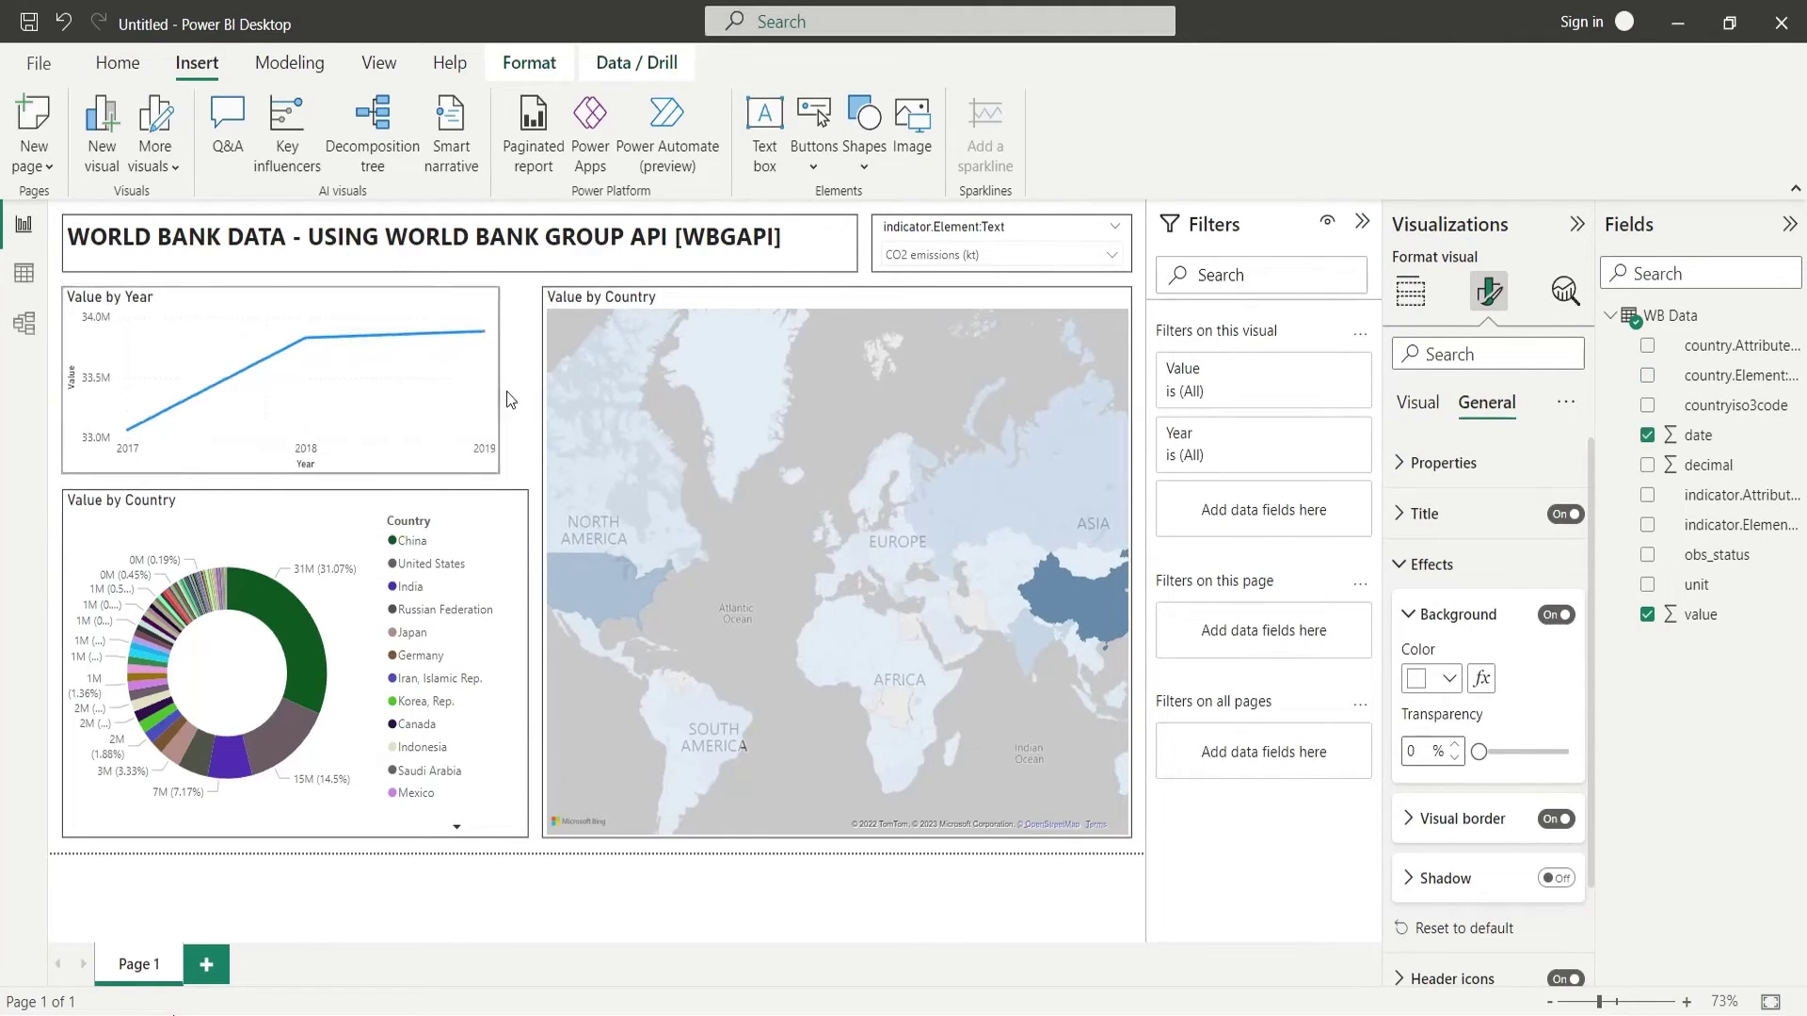
click(1362, 221)
click(1275, 230)
- Examine the CO2 emissions of individual countries, such as India and Germany, by selecting their donut slices
click(372, 715)
click(287, 824)
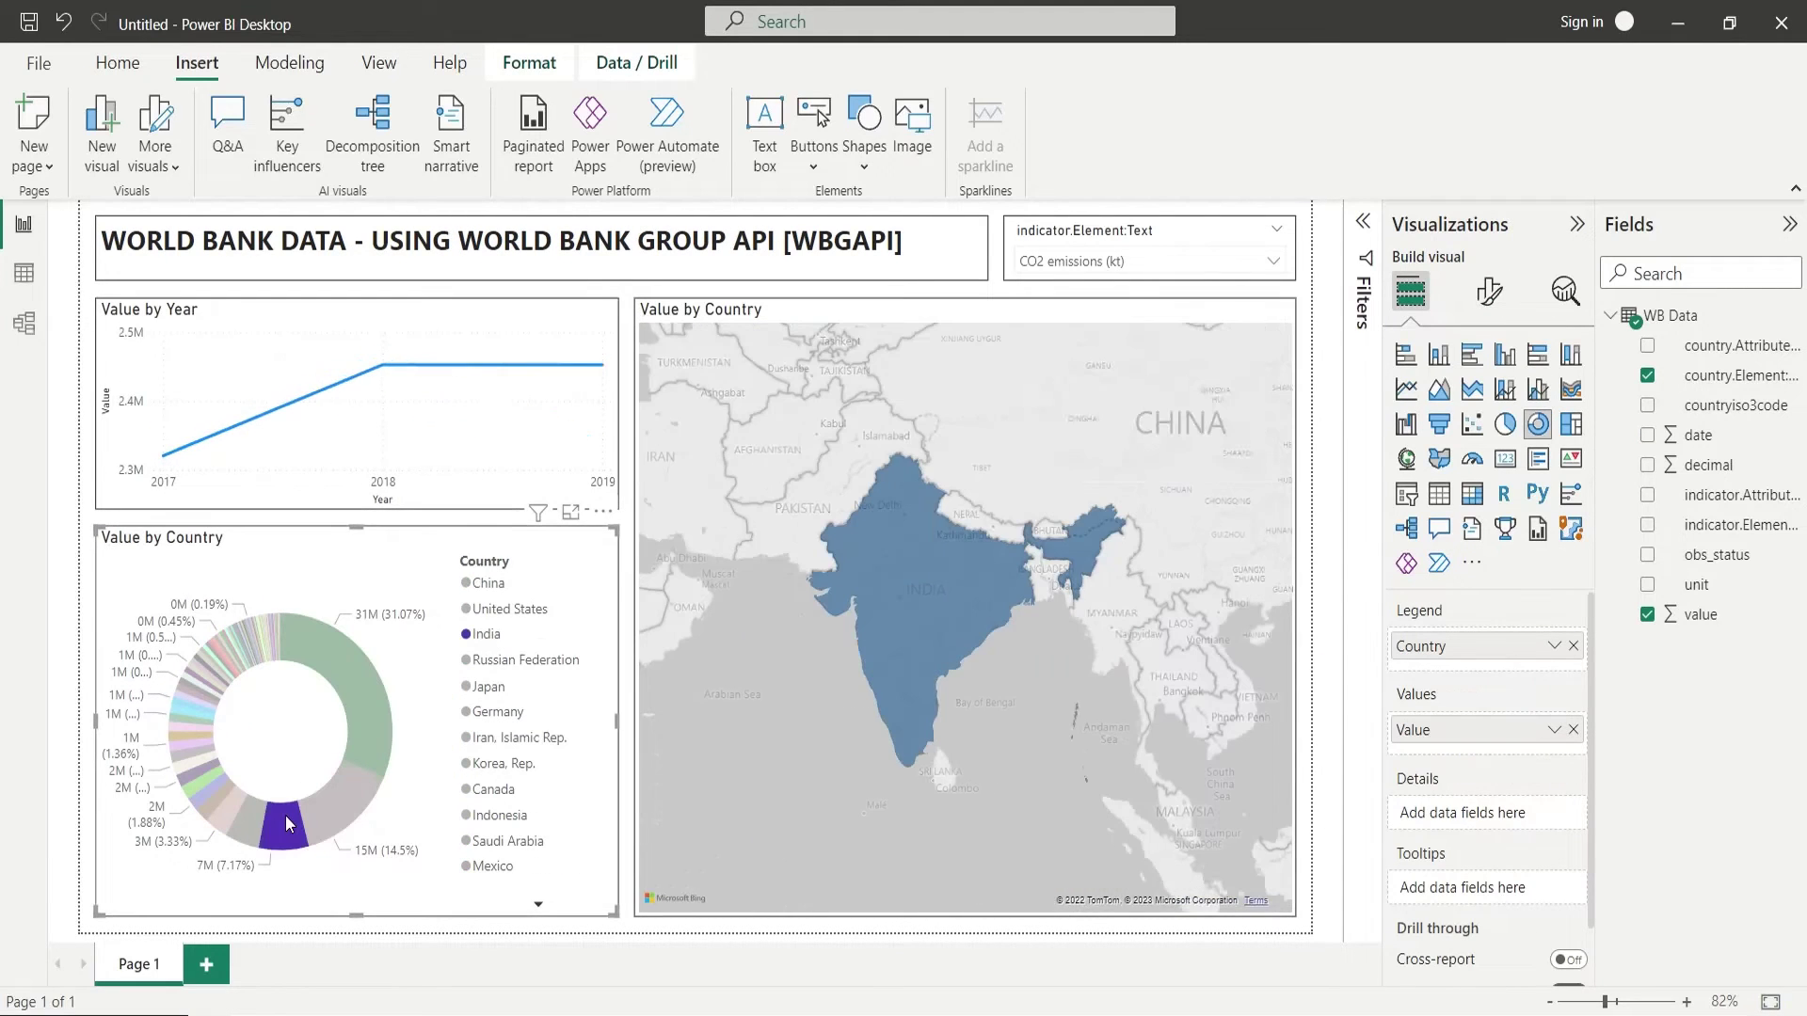
click(249, 821)
click(234, 815)
click(219, 810)
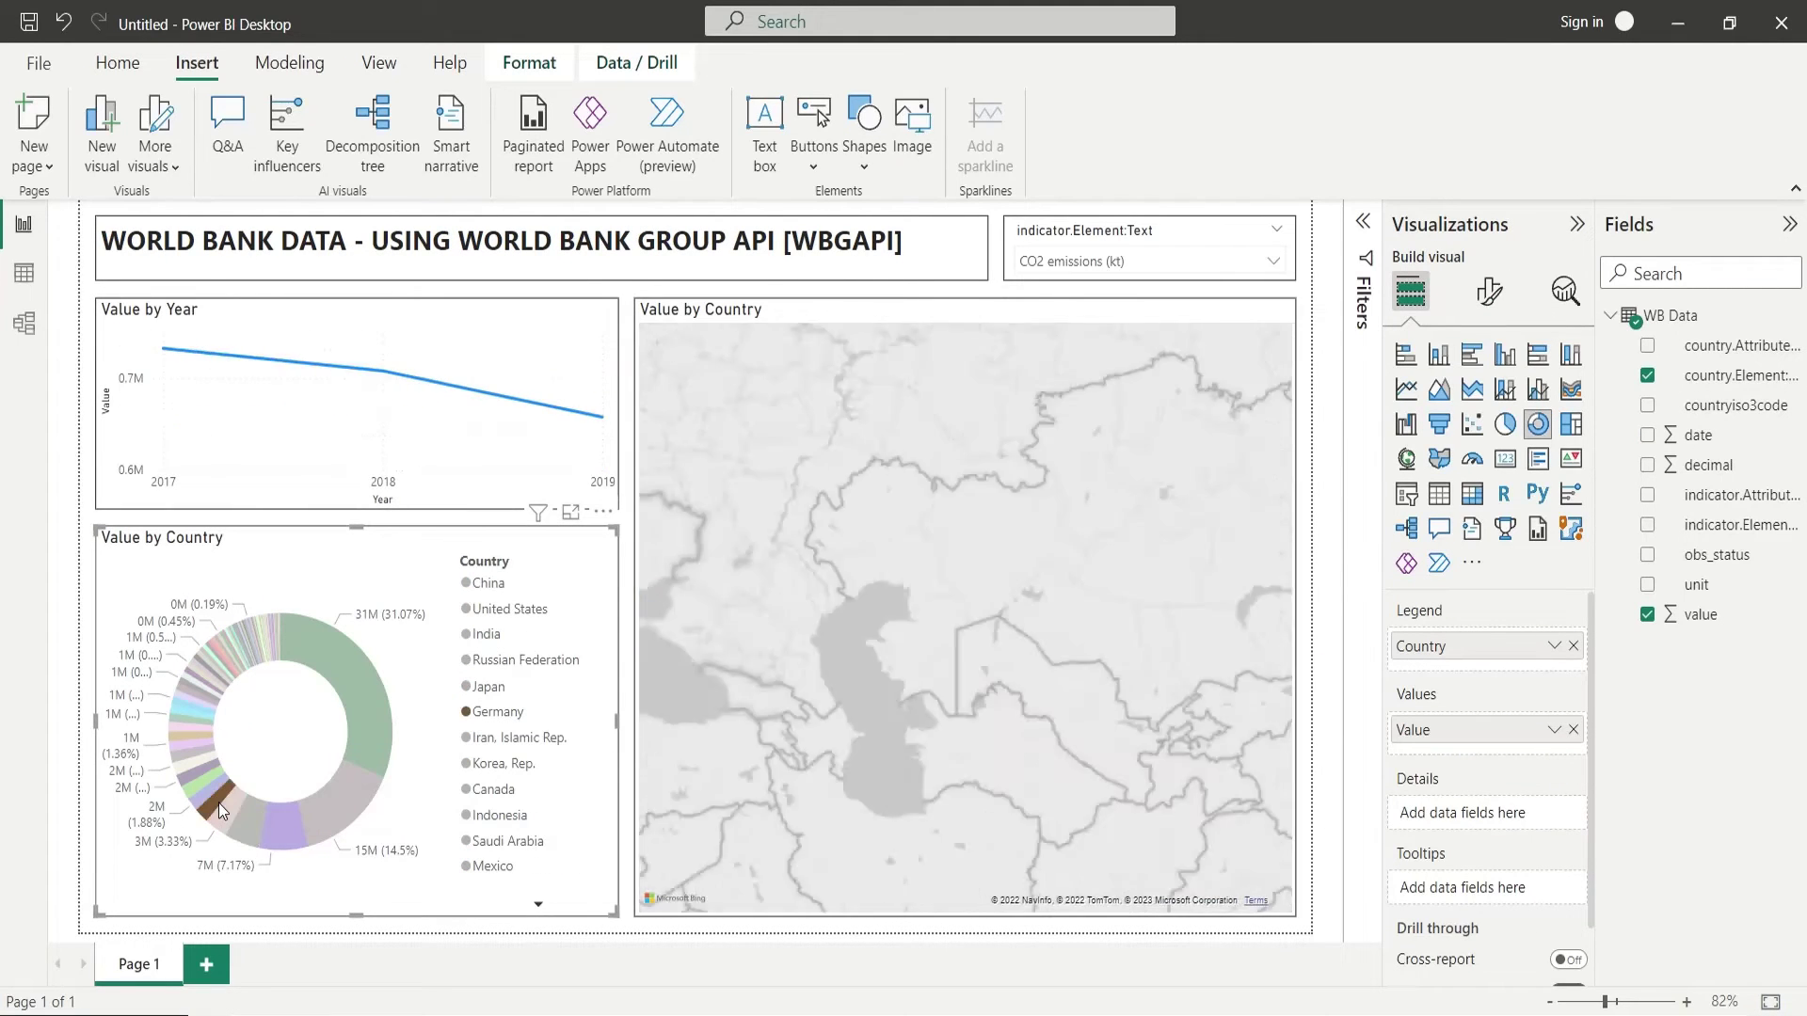
- Filter the dashboard to Agricultural land (% of land area) and examine several countries through their donut slices
click(1273, 260)
click(1130, 319)
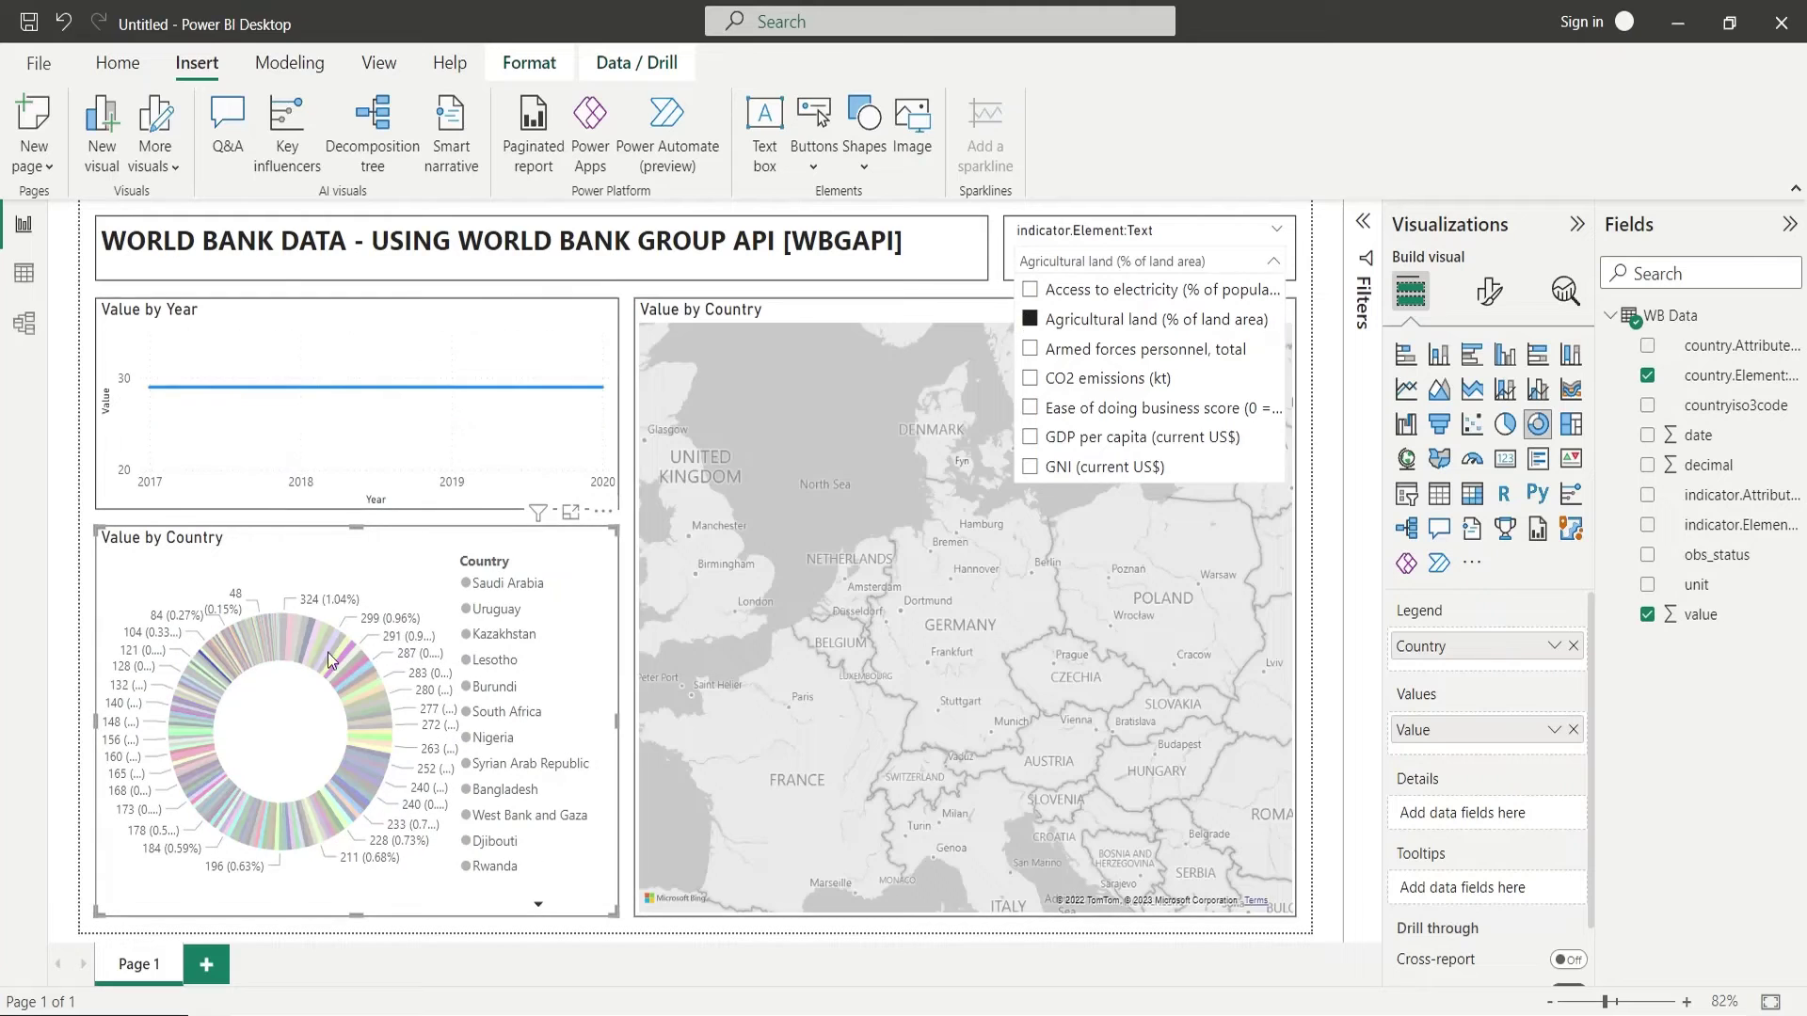
click(327, 652)
click(296, 630)
click(354, 622)
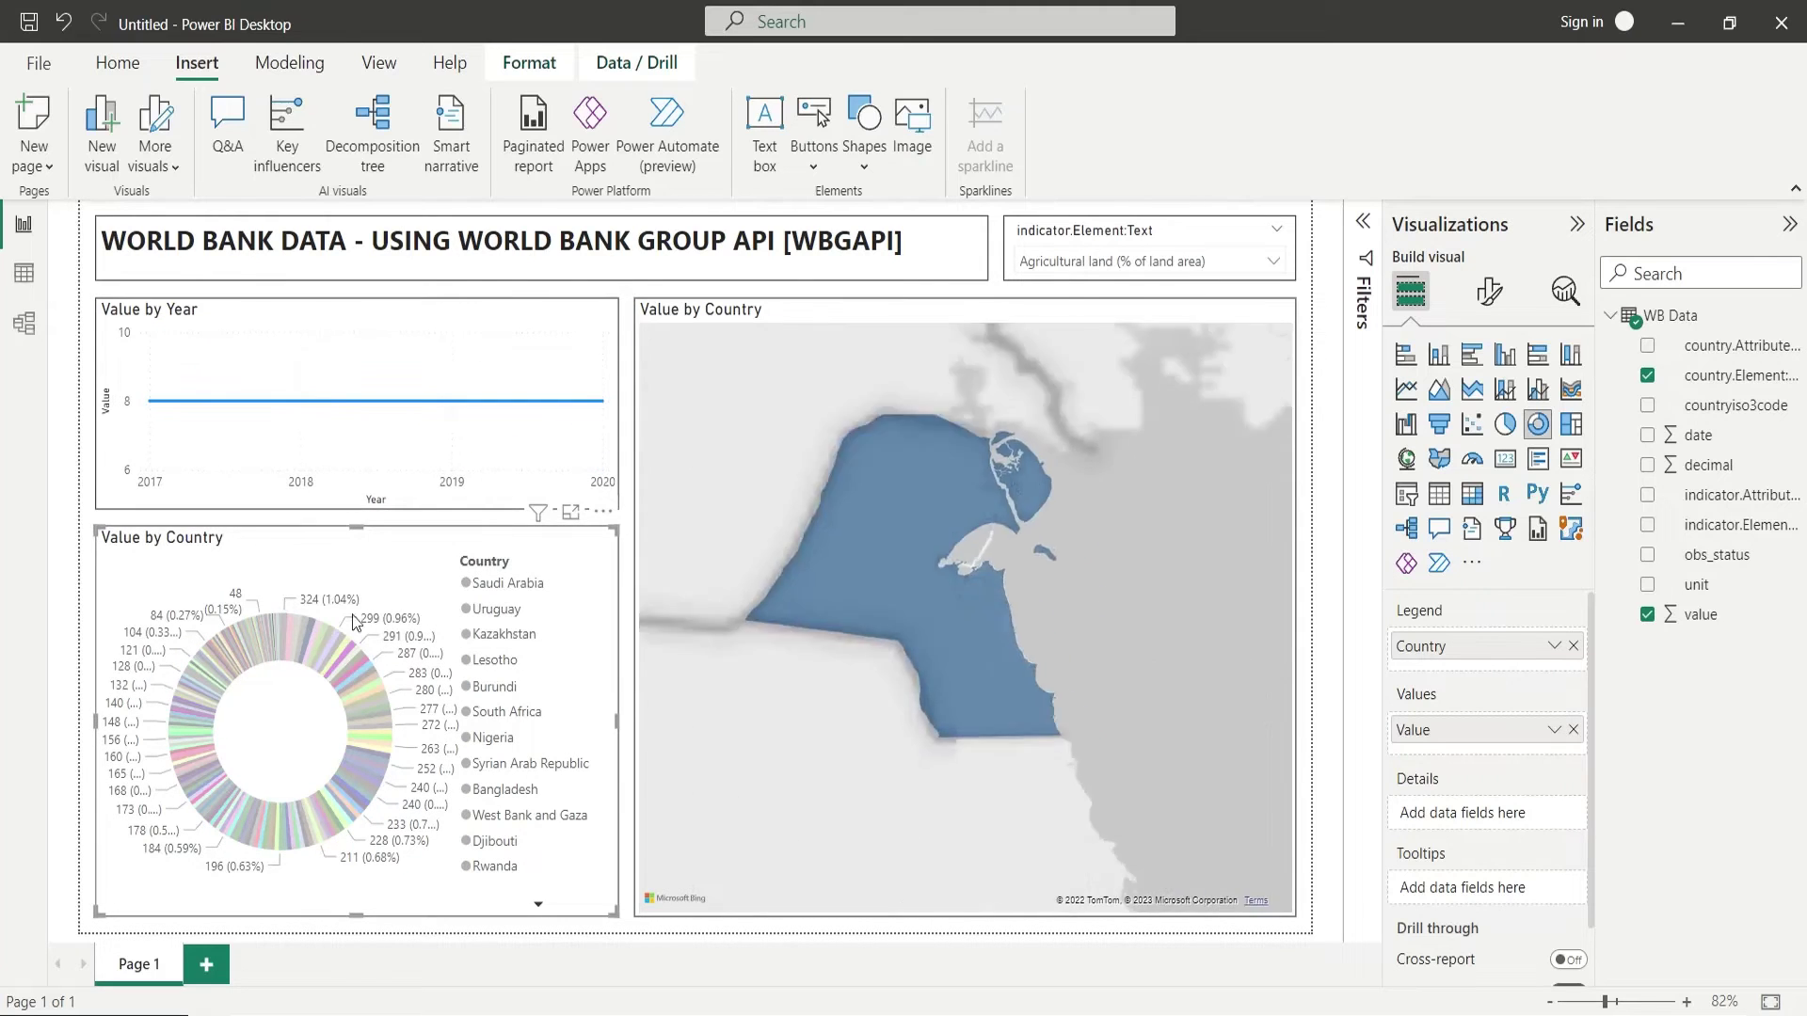
click(358, 629)
- Filter the dashboard to Armed forces personnel, total and examine countries such as China and the United States through their donut slices
click(1273, 261)
click(1111, 323)
click(311, 635)
click(359, 683)
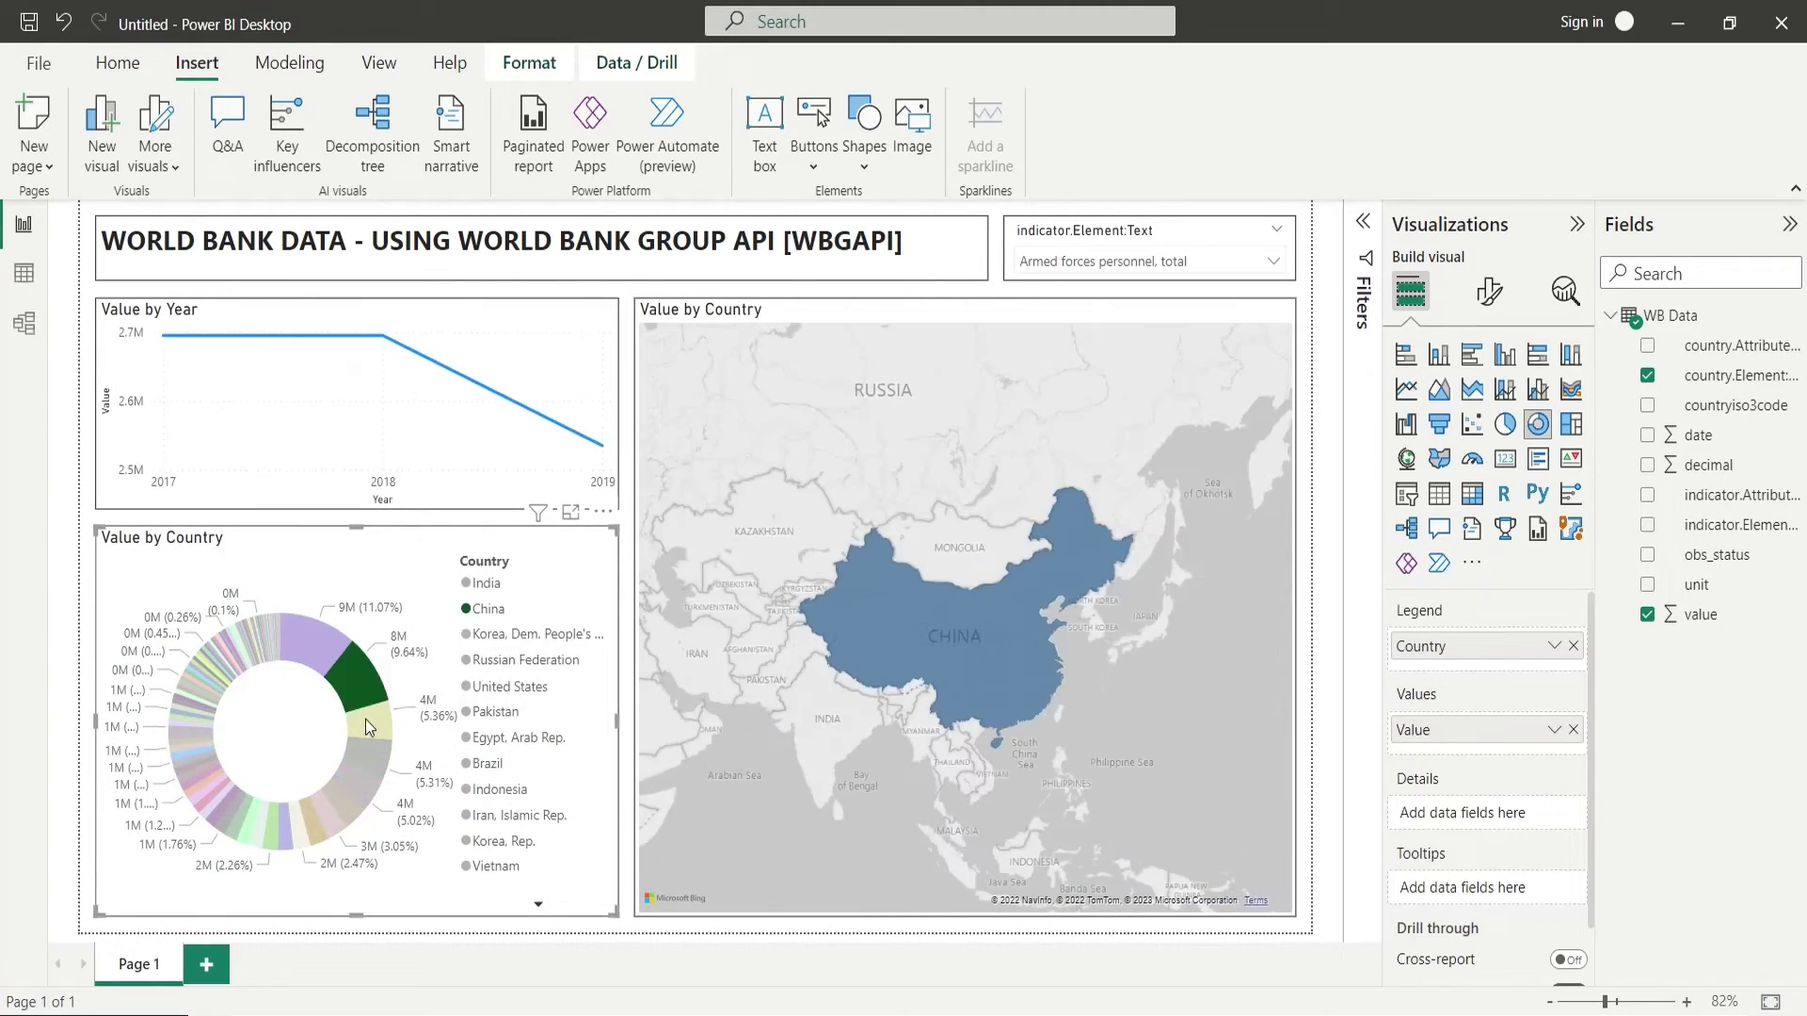
click(365, 746)
click(359, 770)
- Clear the country selection and compare the visuals across indicators from Ease of doing business score to International tourism, number of arrivals
click(1143, 261)
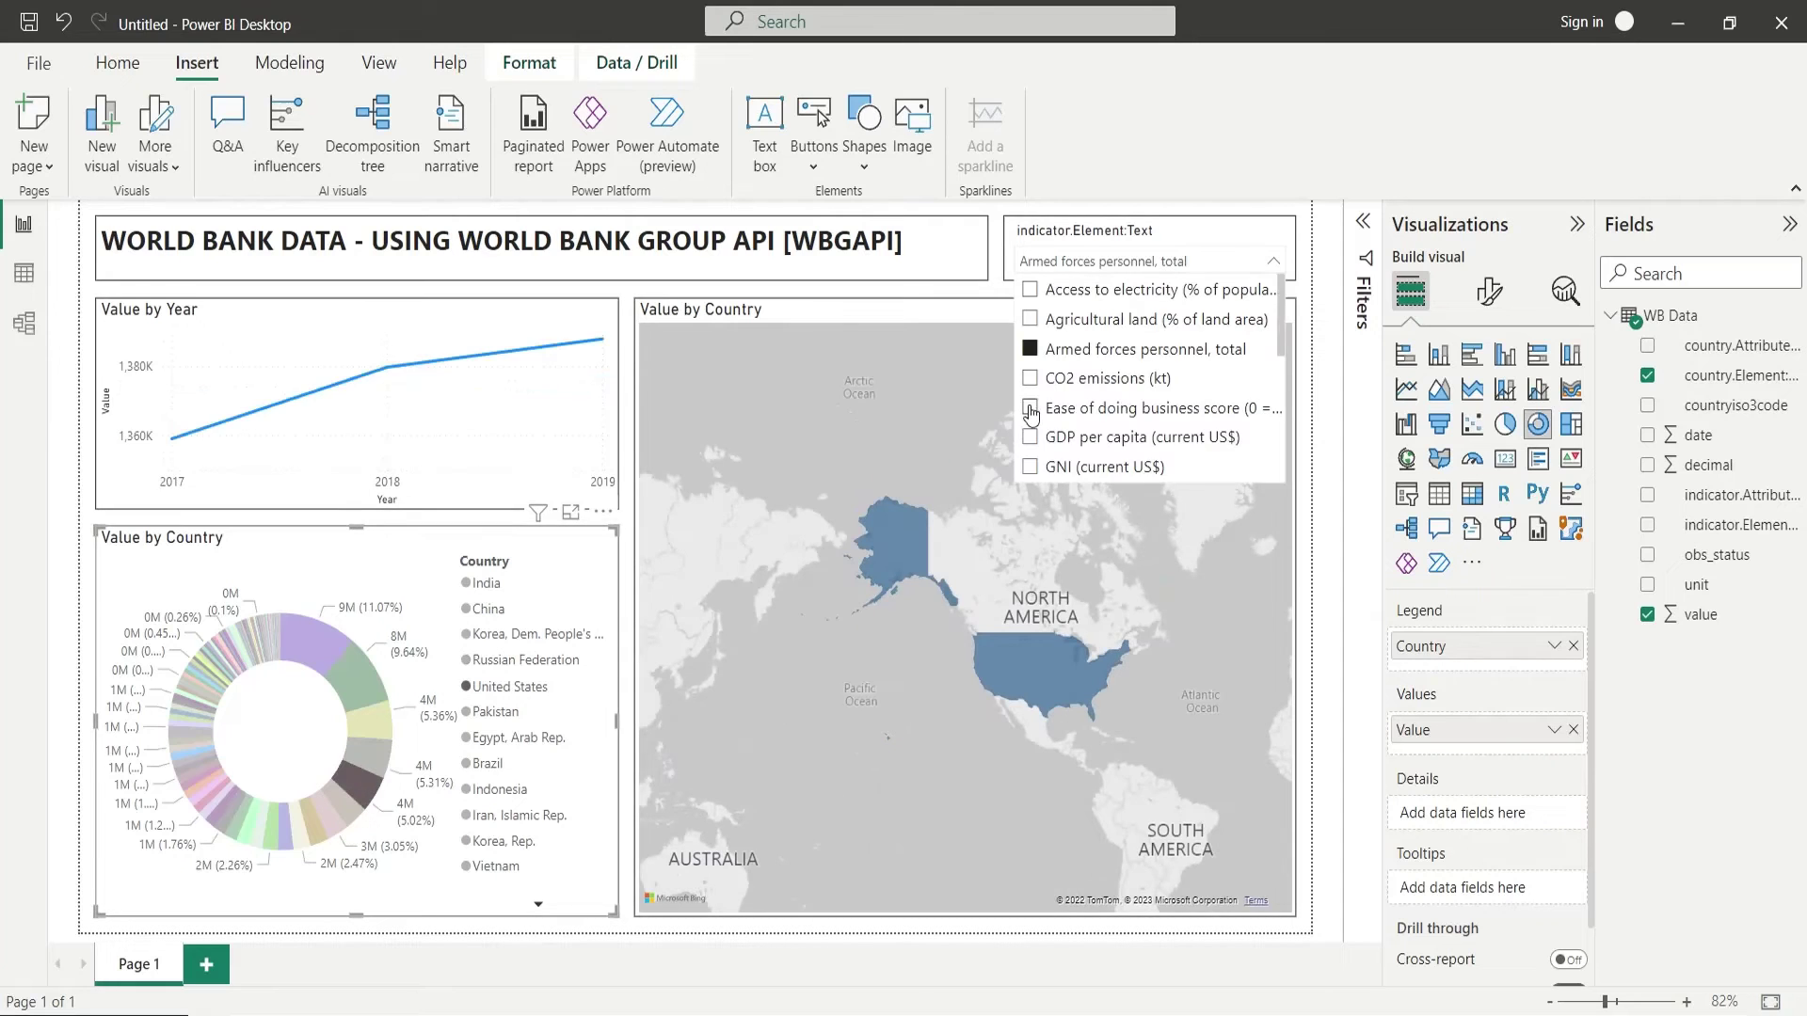
click(1031, 409)
click(822, 646)
click(1031, 437)
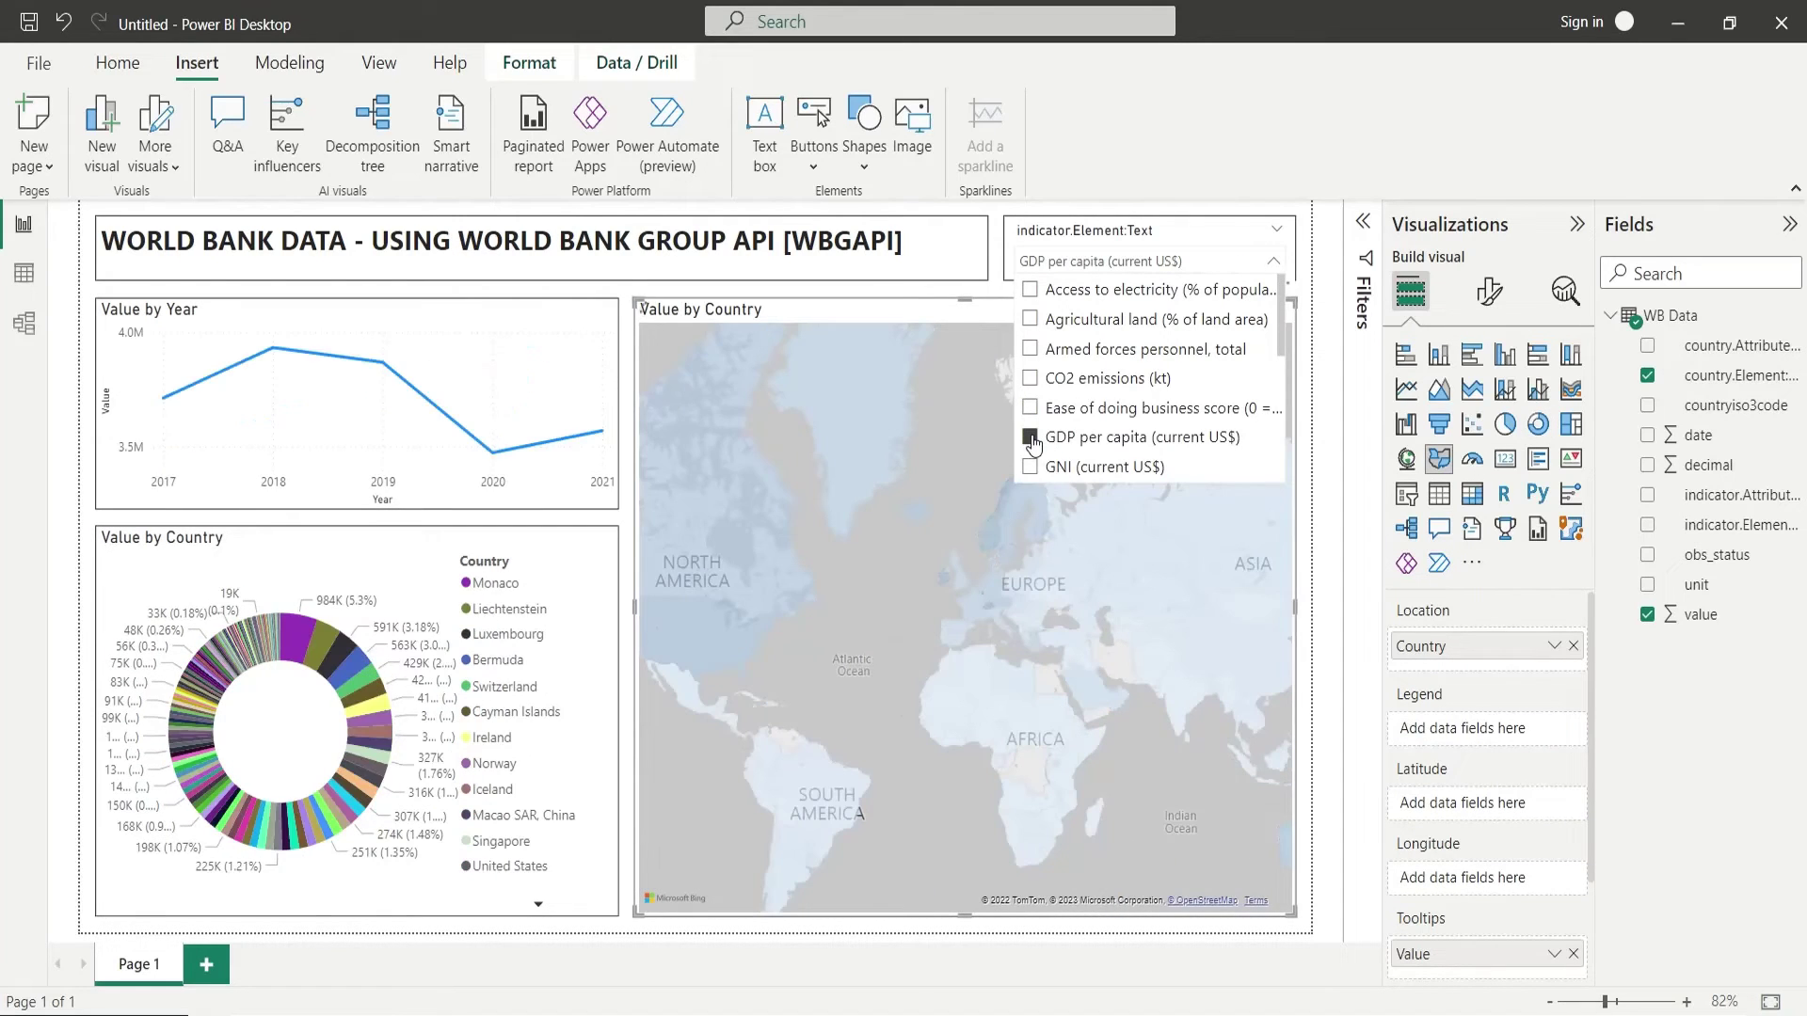
click(1030, 467)
scroll(1035, 414, down, 3)
click(1030, 374)
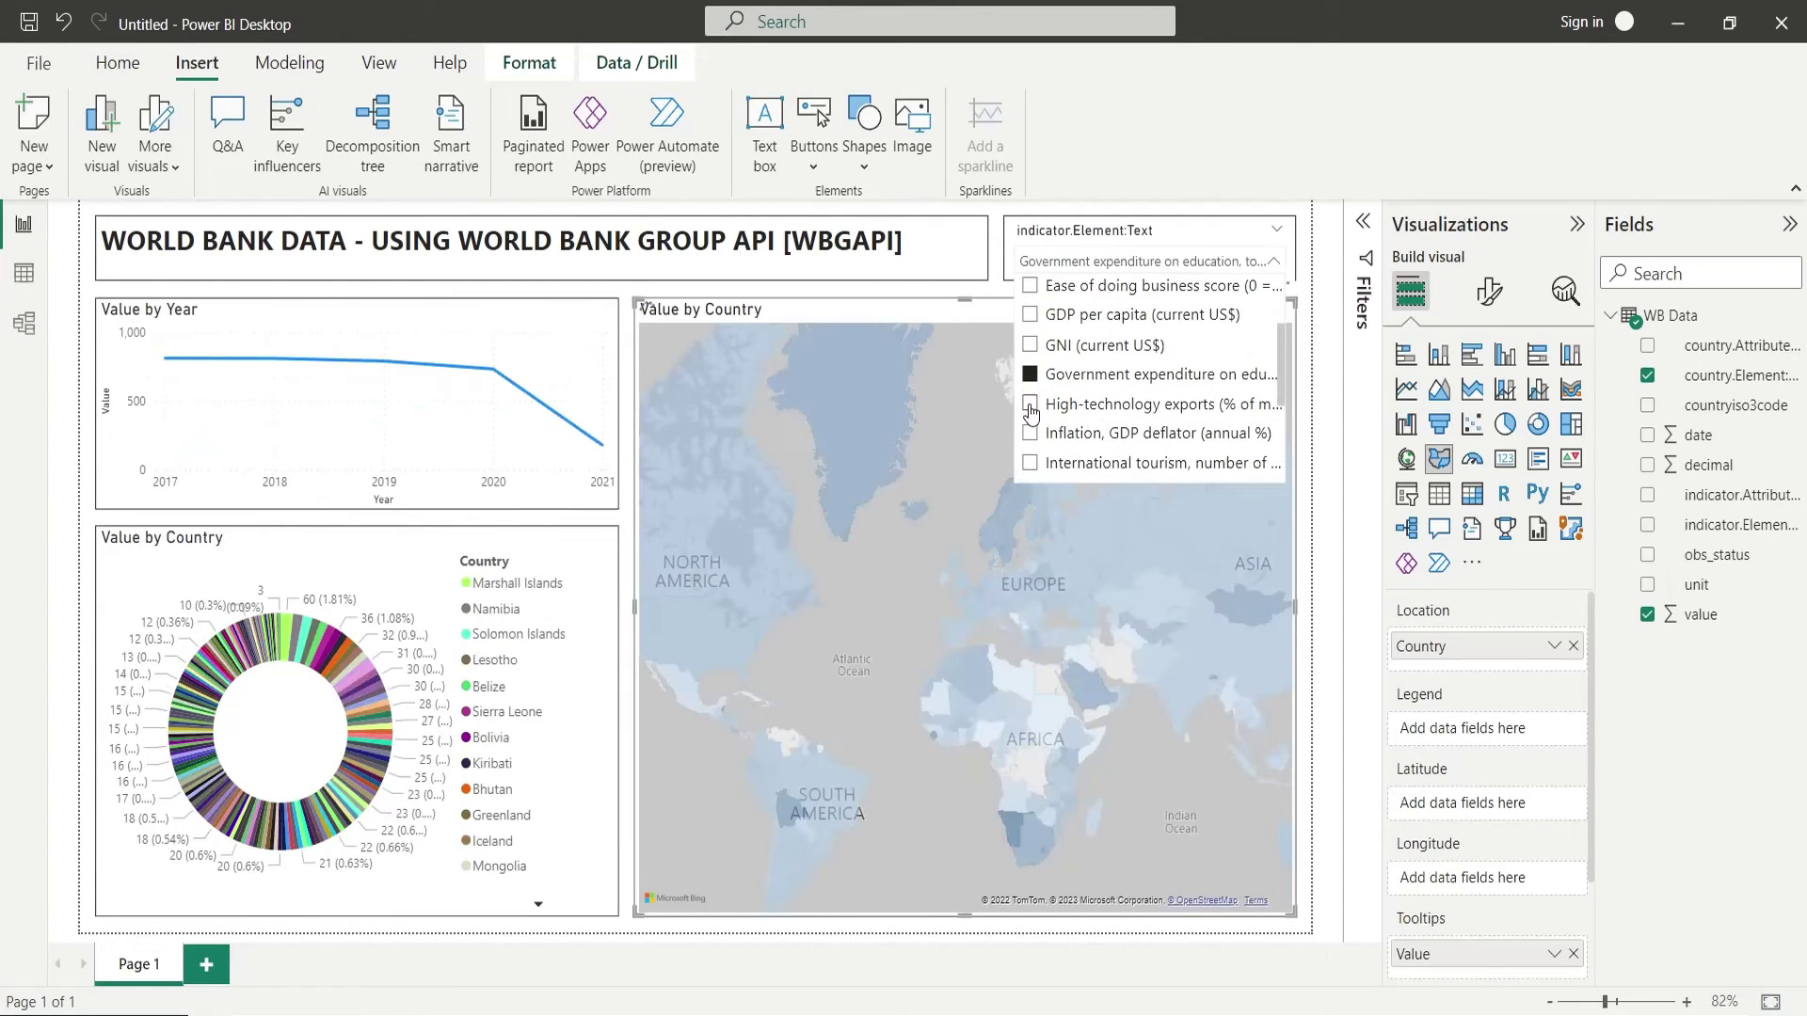
click(1030, 412)
click(1031, 433)
click(1031, 462)
scroll(1035, 403, down, 1)
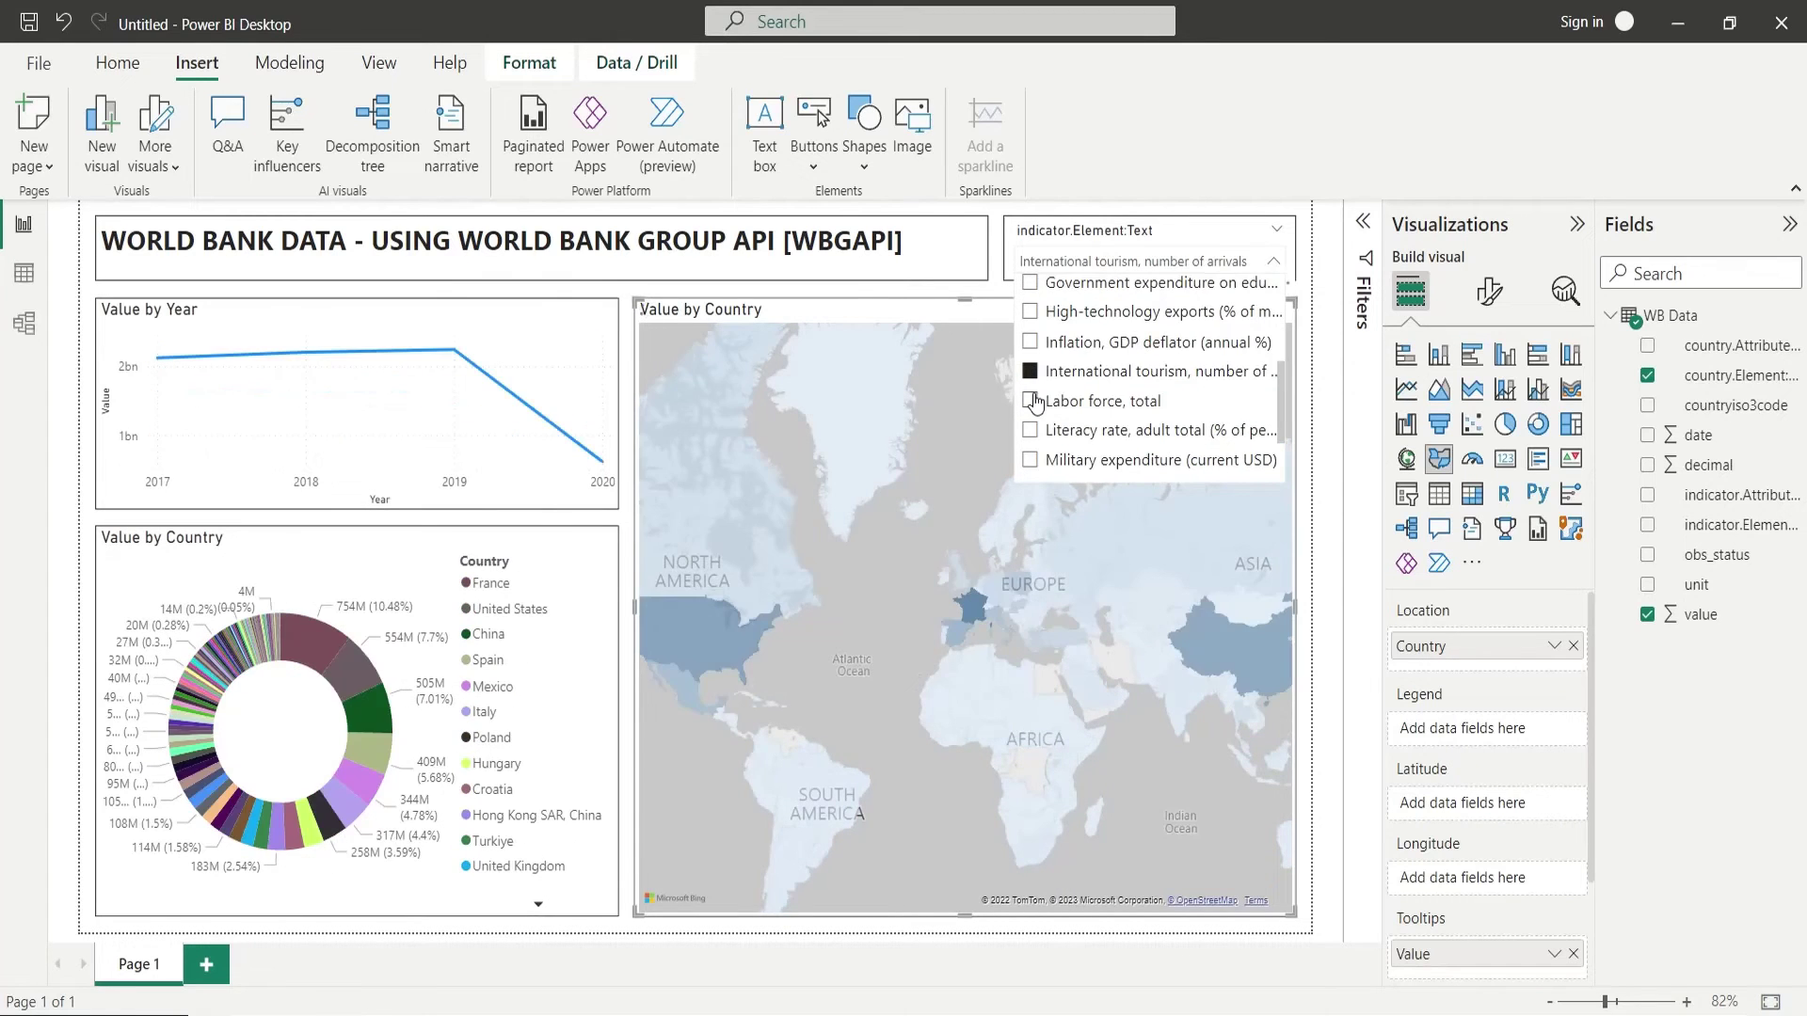
- Examine the international tourism arrivals of several countries, such as Mexico, by selecting their donut slices
click(303, 634)
click(349, 674)
click(368, 746)
click(356, 791)
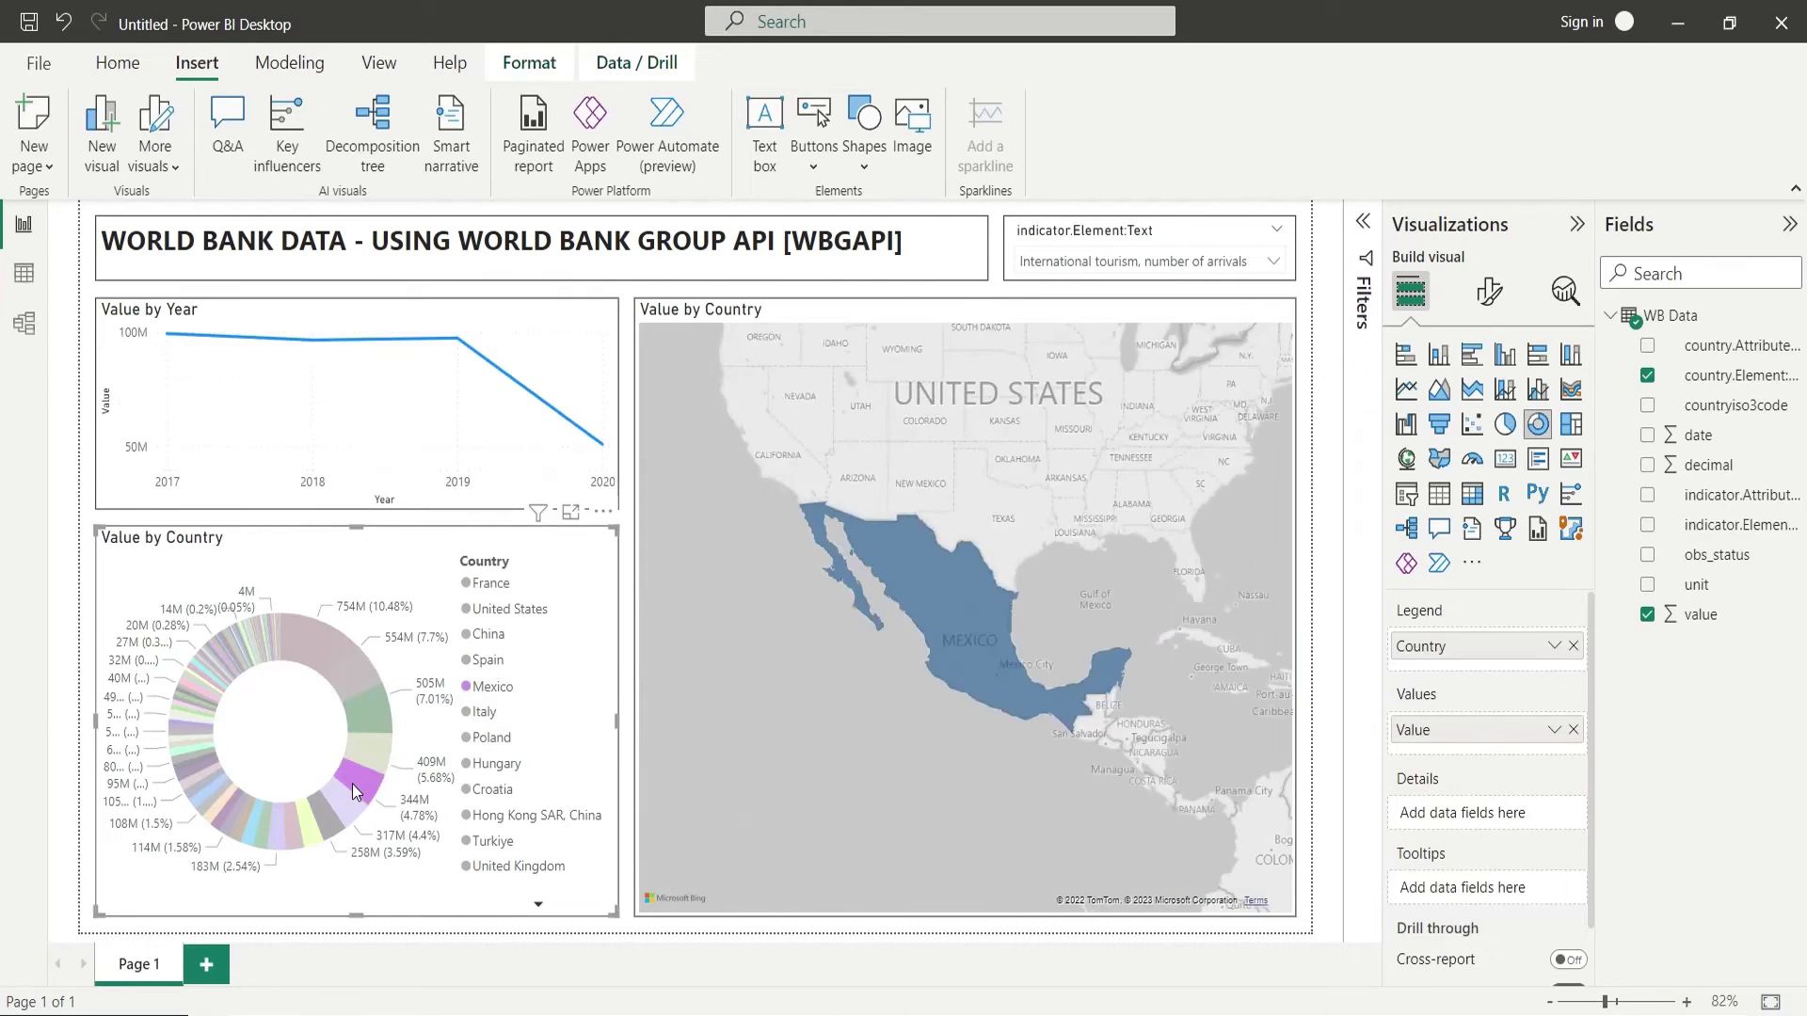
click(339, 810)
click(322, 822)
click(301, 832)
- Examine the dashboard for Labor force, total and for the adult literacy rate, with the country selection cleared
click(1275, 262)
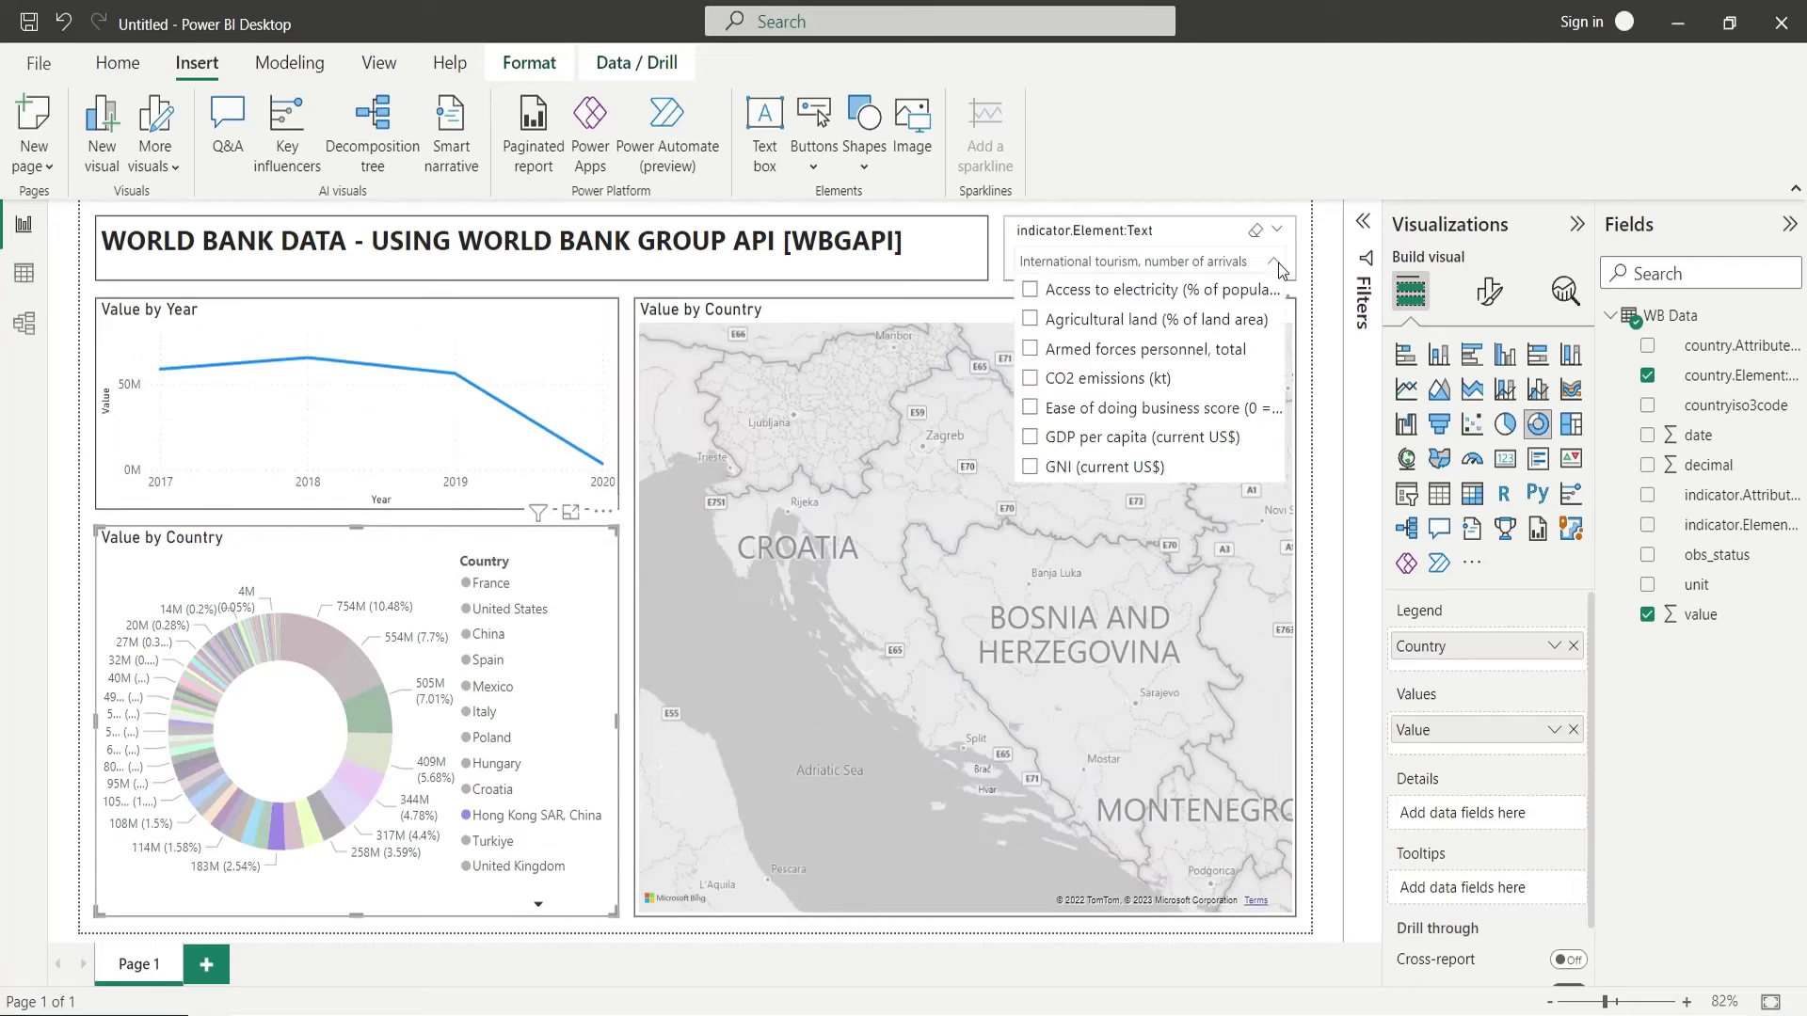
scroll(1130, 377, down, 3)
click(1073, 407)
click(939, 591)
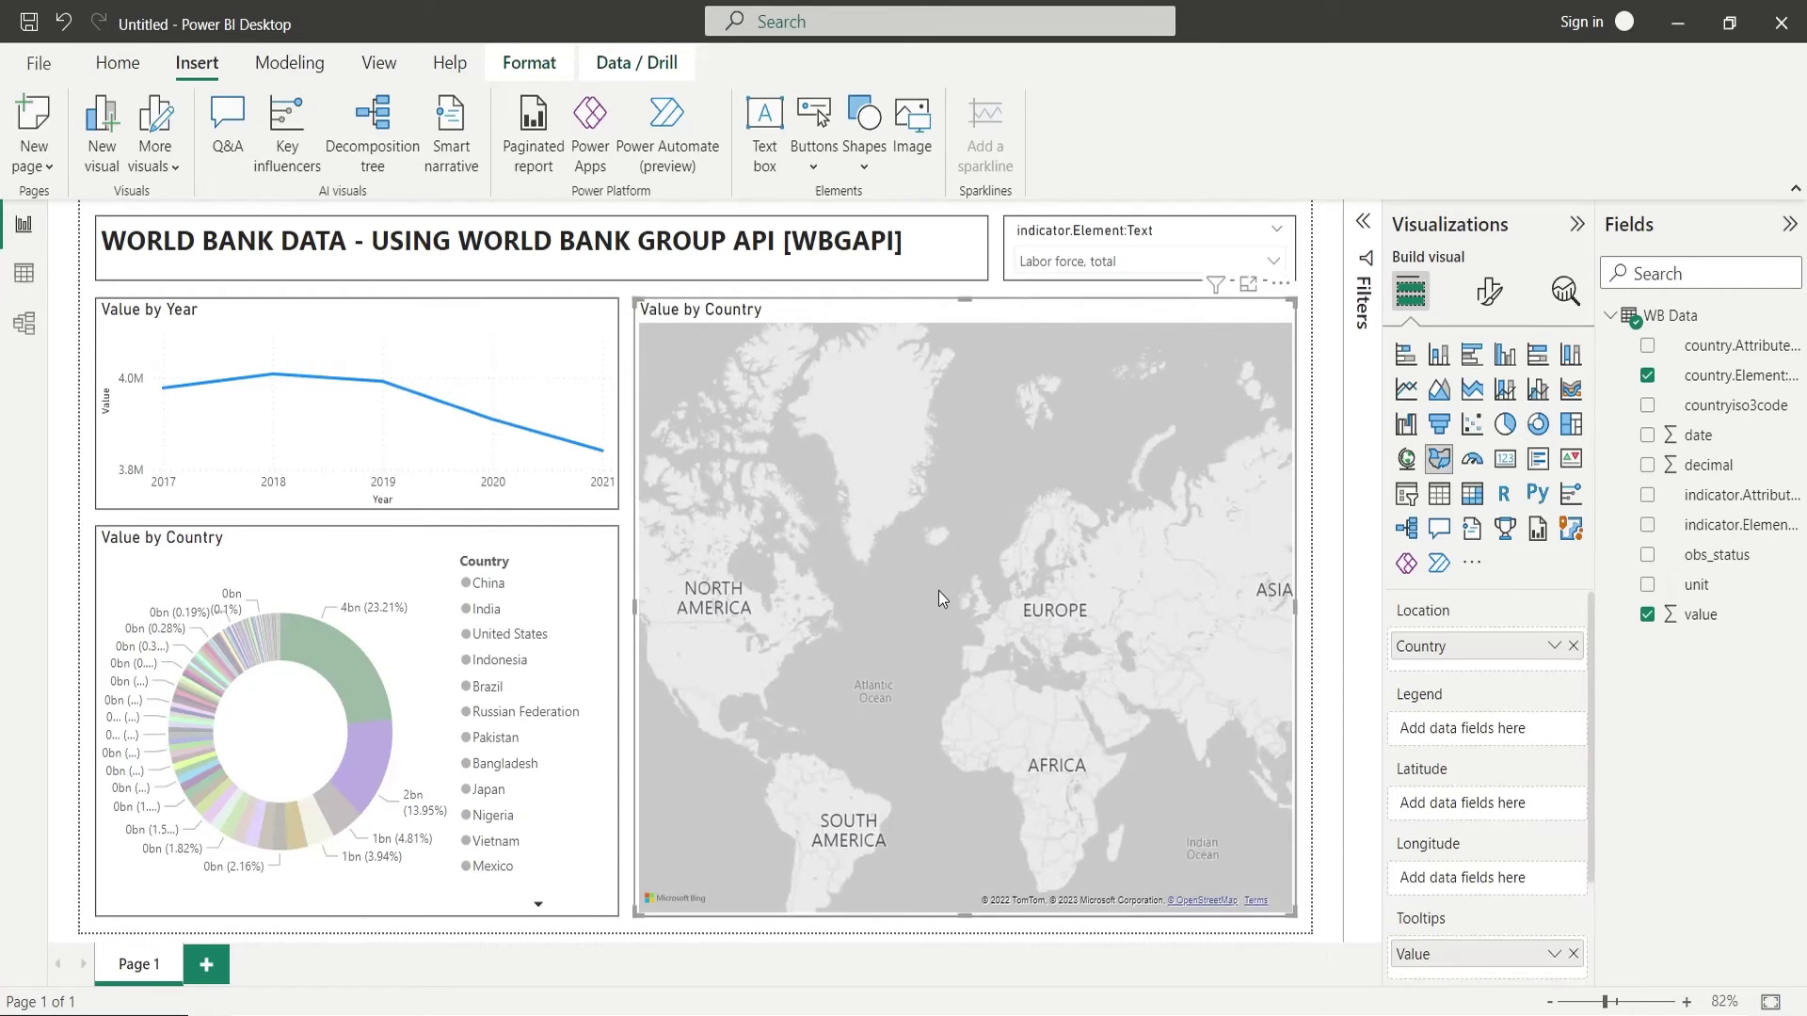
click(1276, 263)
click(1073, 437)
click(1056, 657)
- Examine the dashboard for Military expenditure (current USD) and for Patent applications, residents
click(1275, 262)
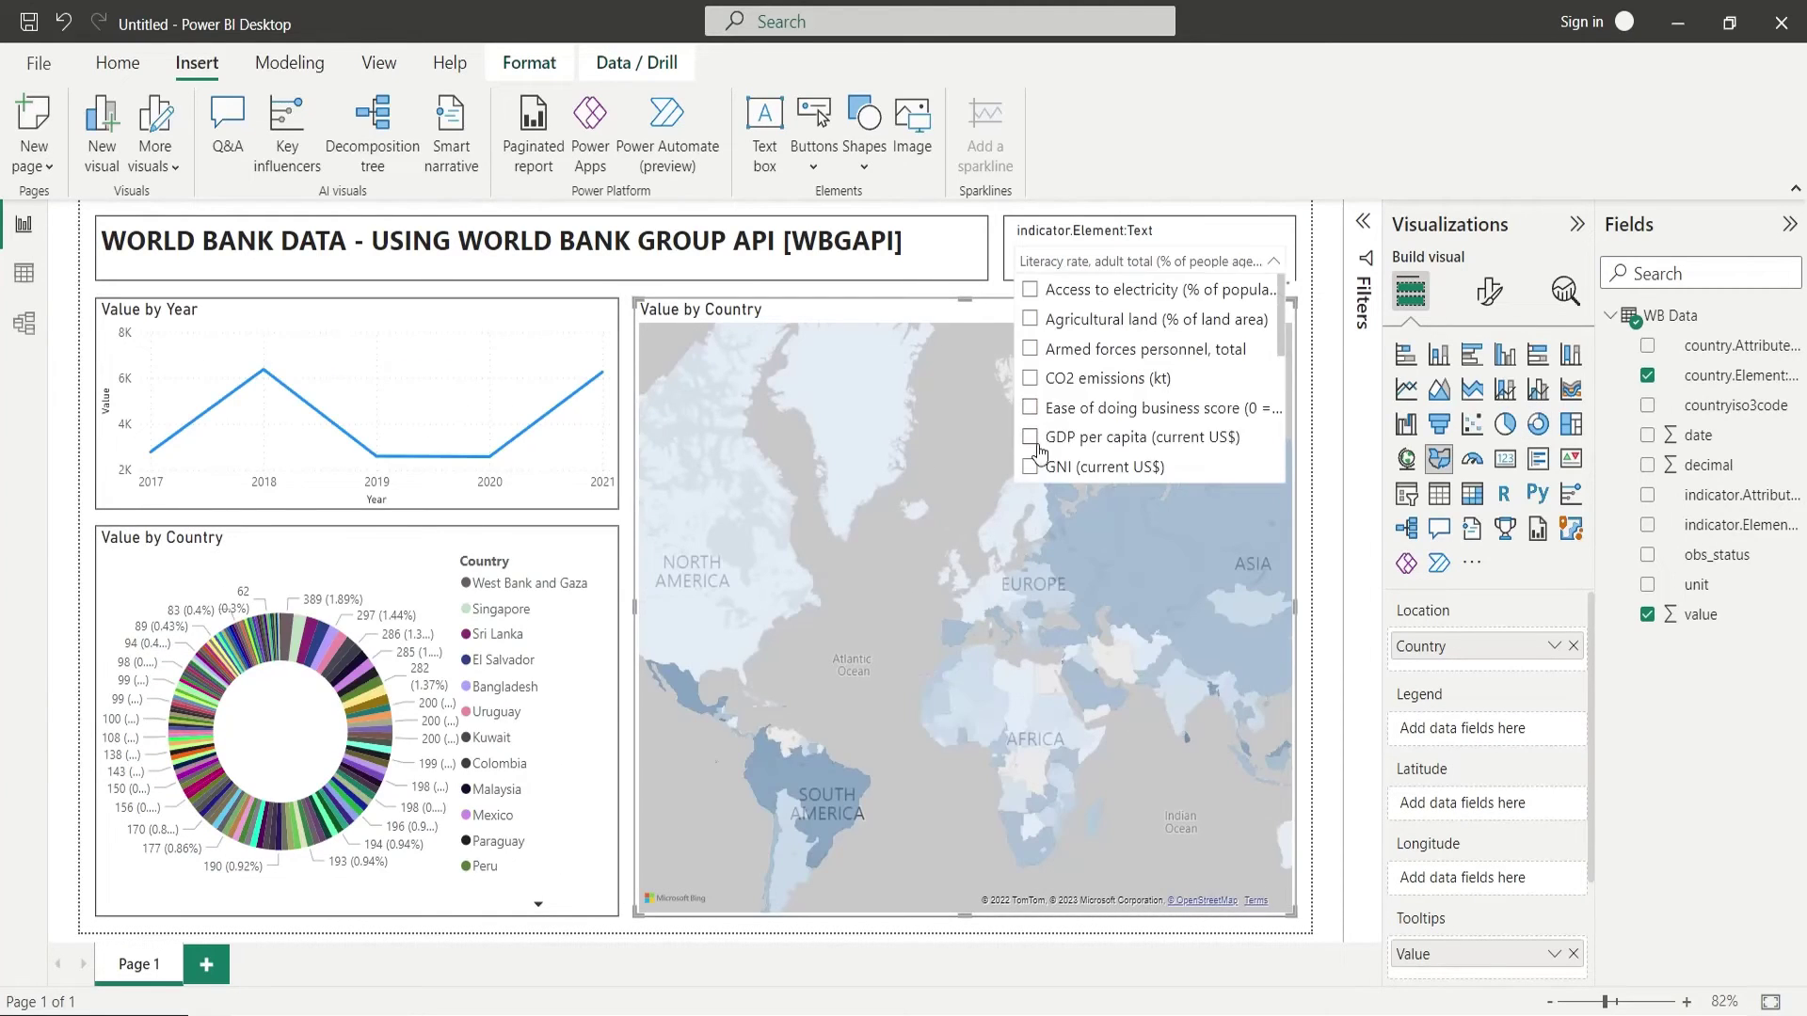
scroll(1130, 376, down, 3)
click(1029, 399)
click(1029, 428)
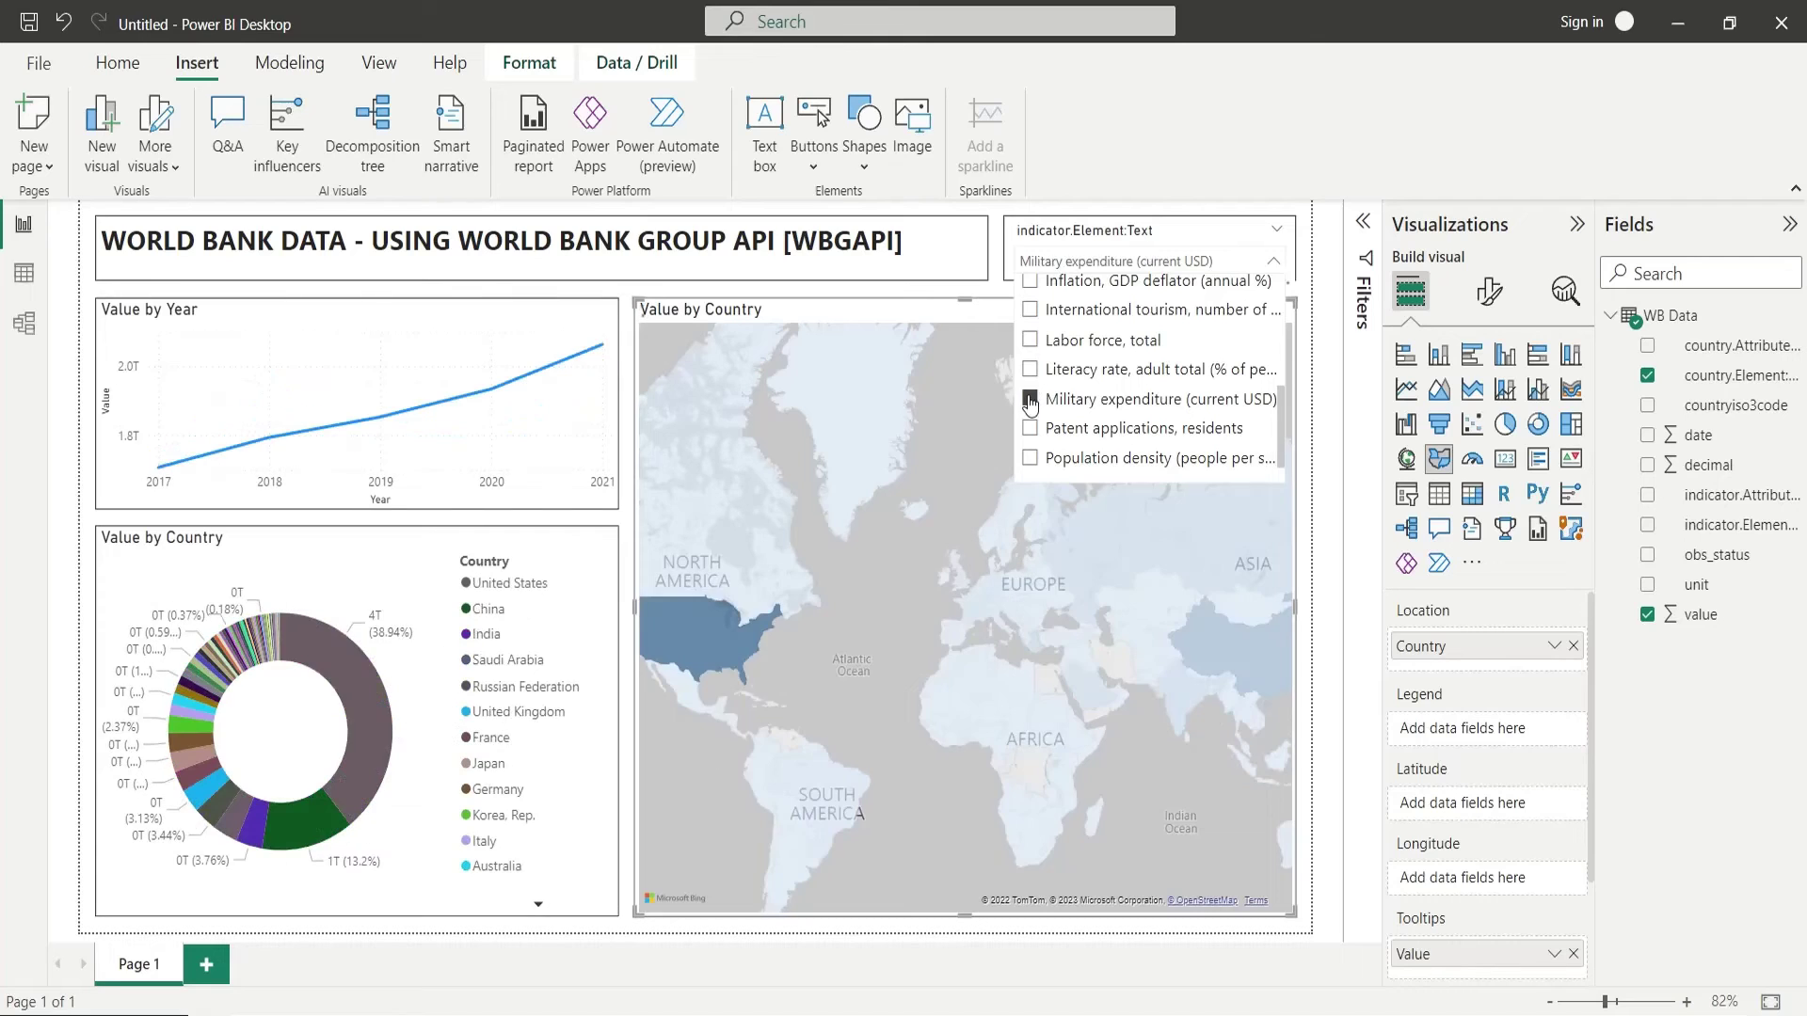
- Filter the dashboard to Population, total and examine individual countries, such as India, through their donut slices
scroll(1129, 396, down, 1)
click(1030, 458)
click(339, 650)
click(339, 800)
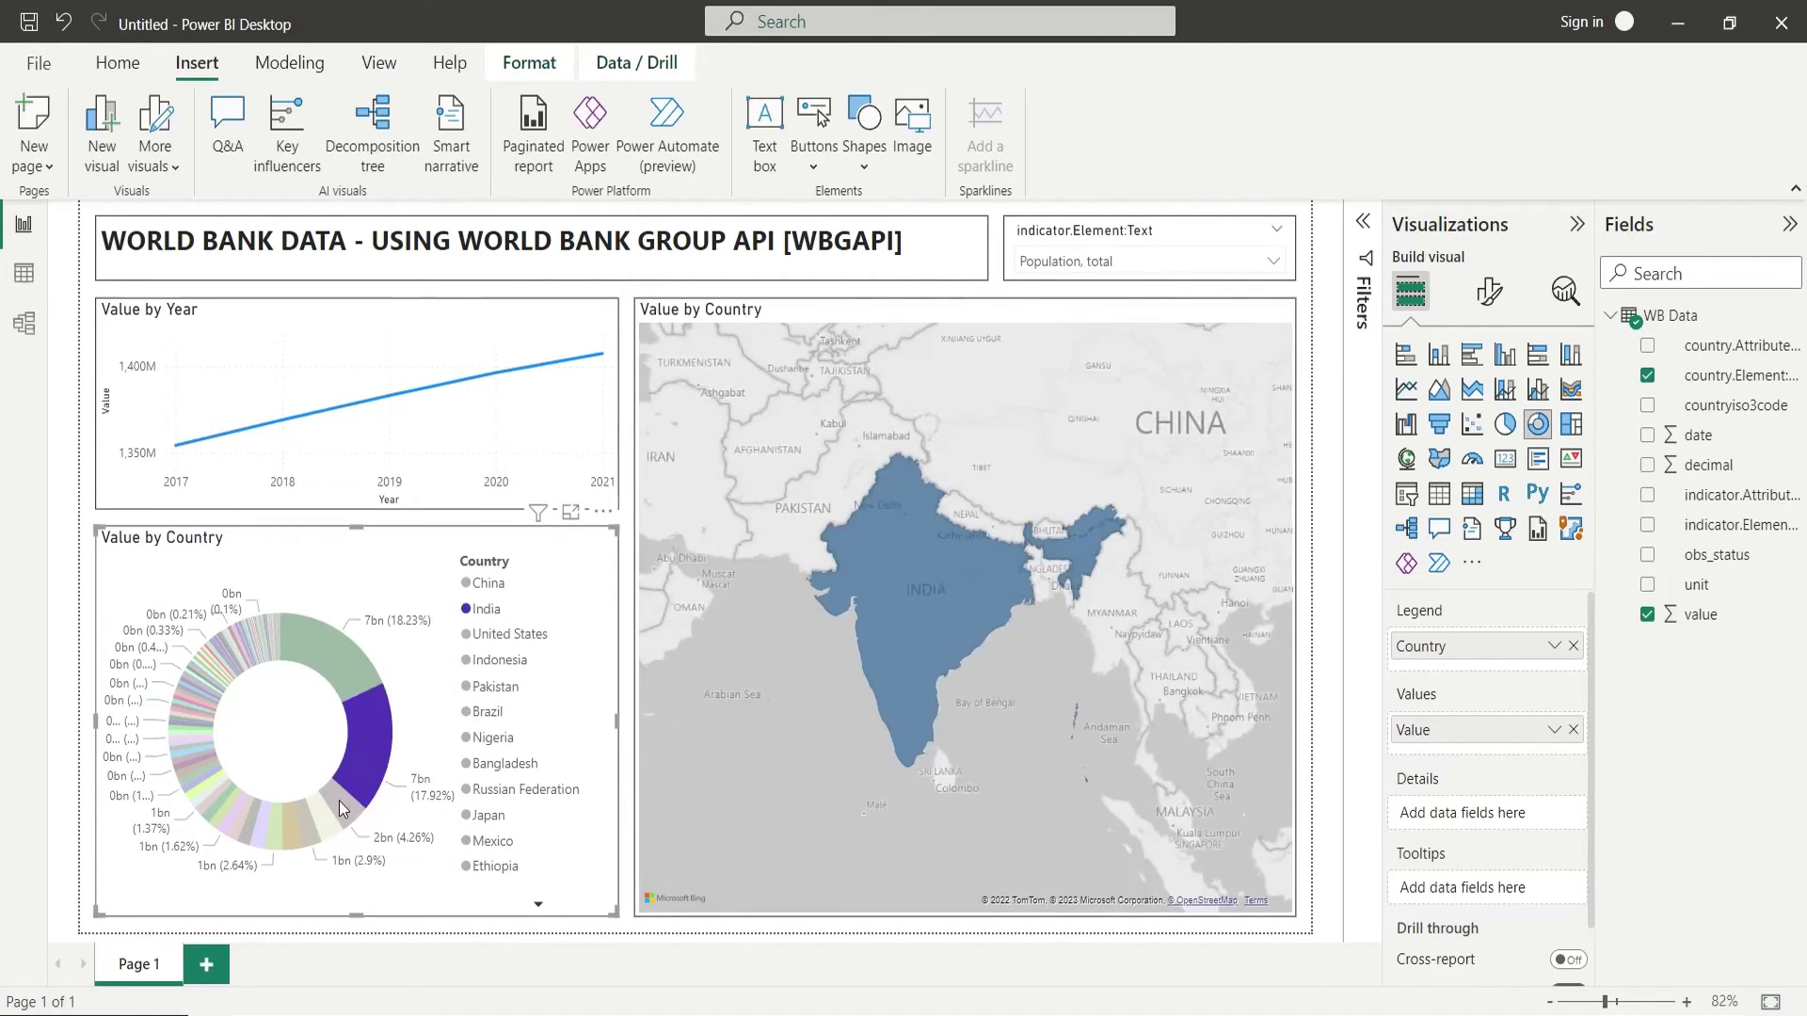